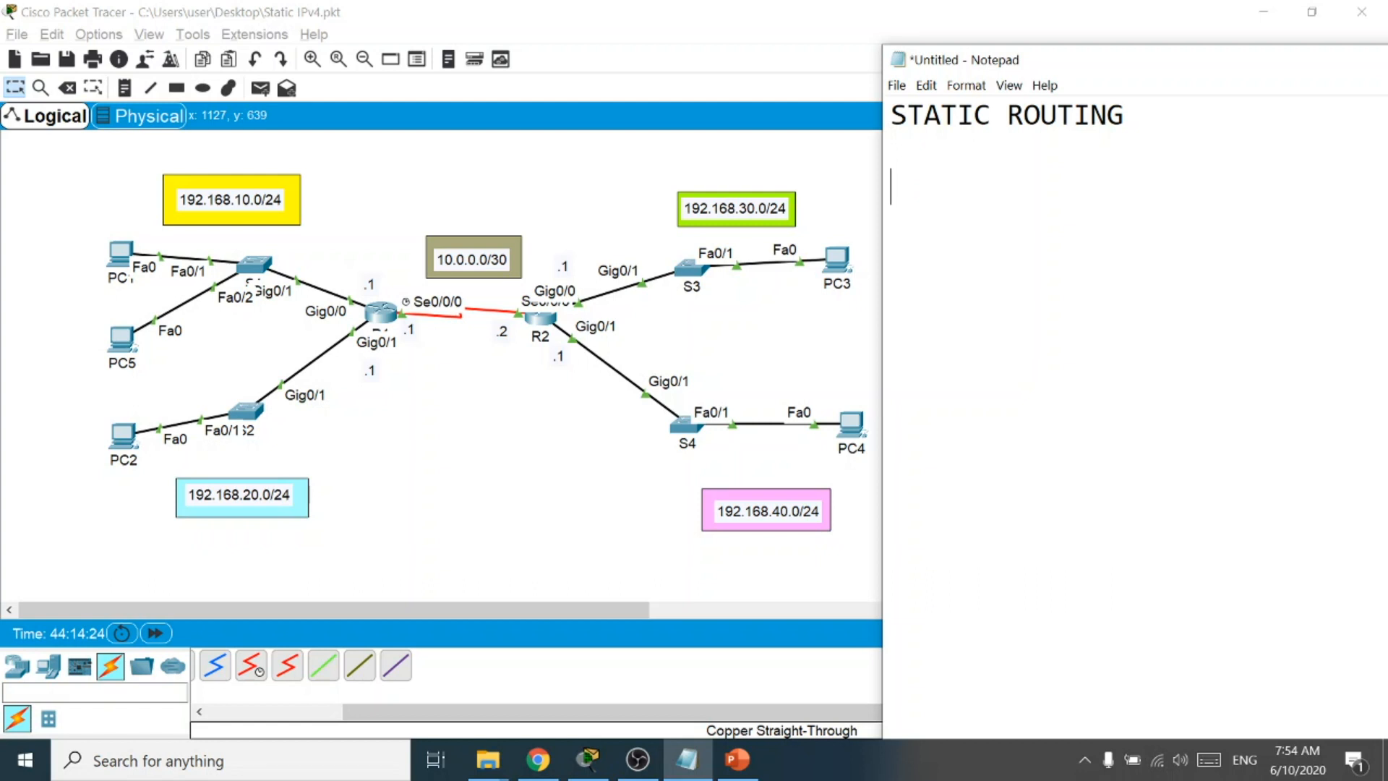
# Add the heading "ROUTER FUNCTION" below the notes title and start a numbered list with "1." under it.
pyautogui.press('Return')
pyautogui.write('1.')
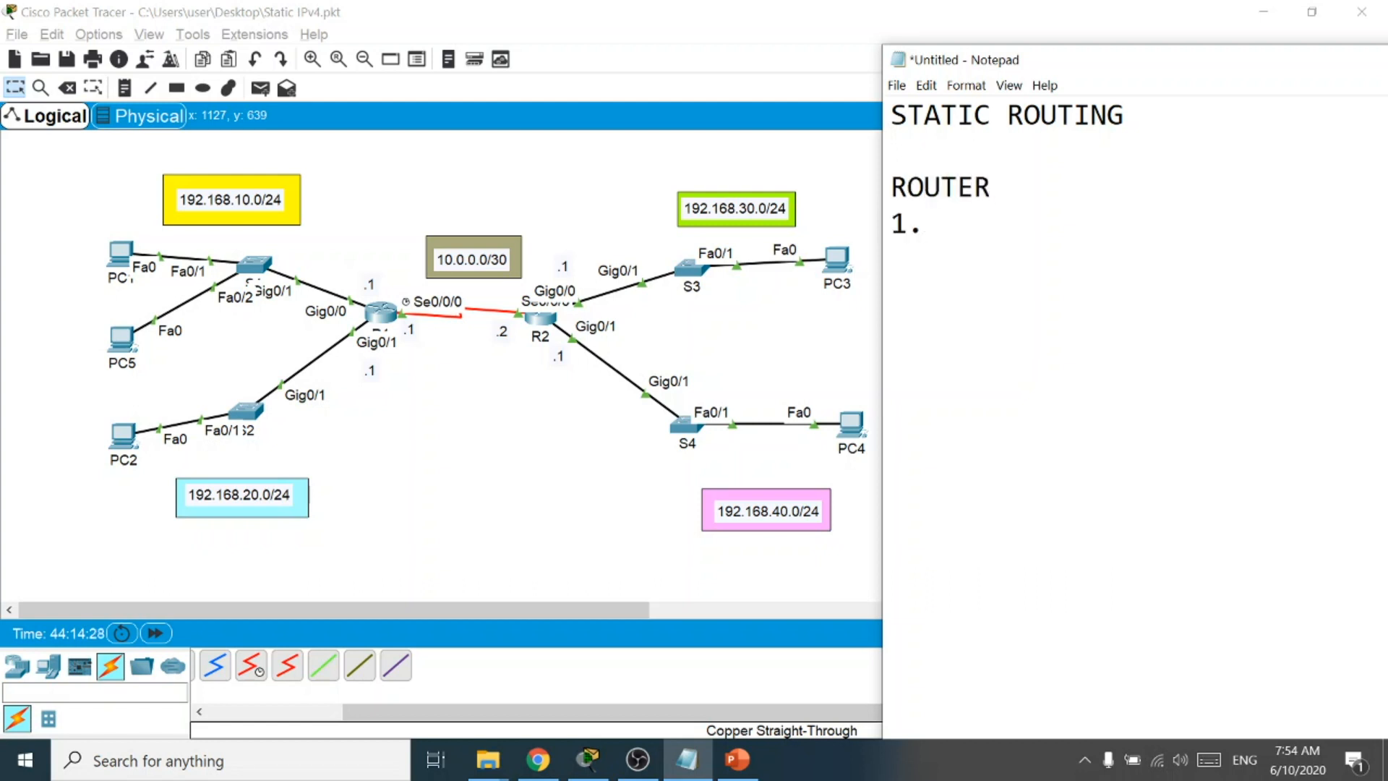
pyautogui.click(1060, 174)
pyautogui.write('FUNCTION')
pyautogui.press('Return')
# Enter "path determination" as the first item of the router function list.
pyautogui.click(1004, 274)
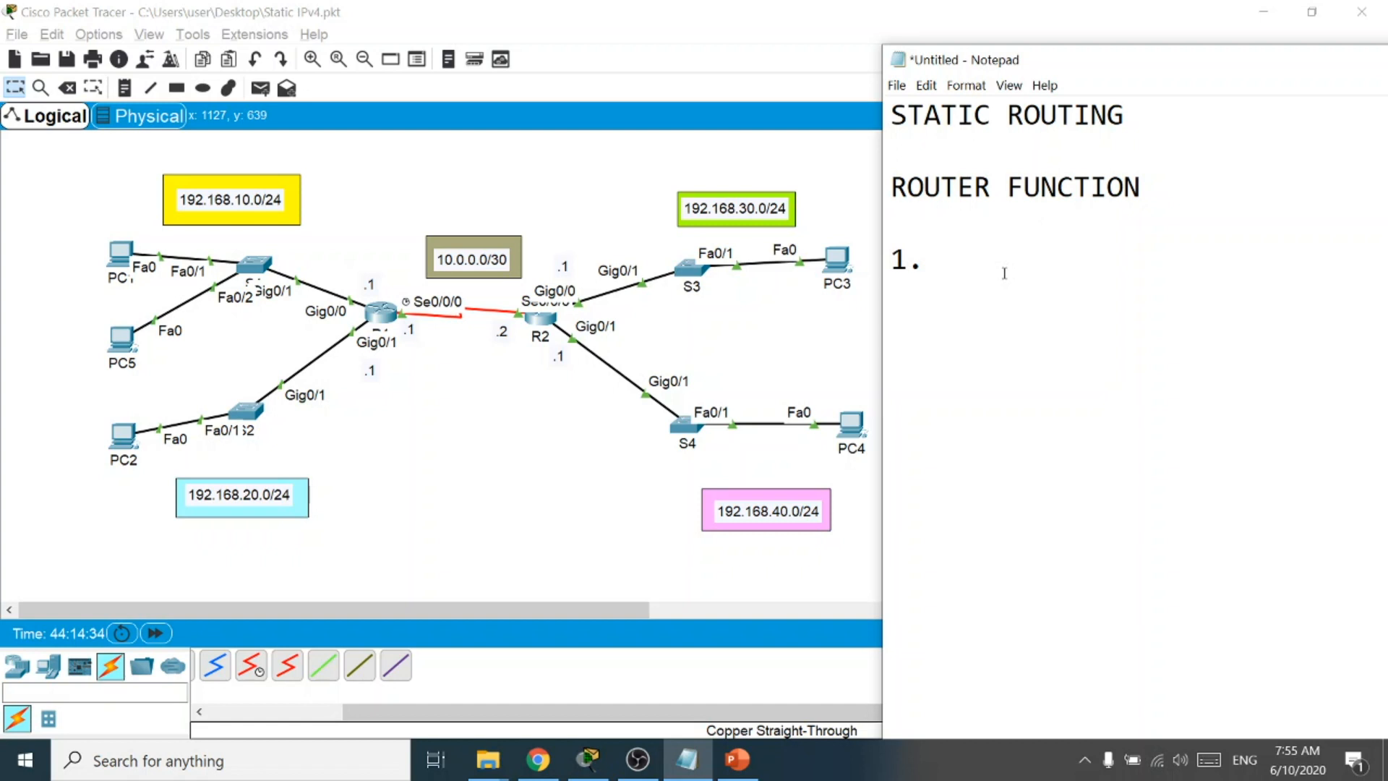
pyautogui.write('path d')
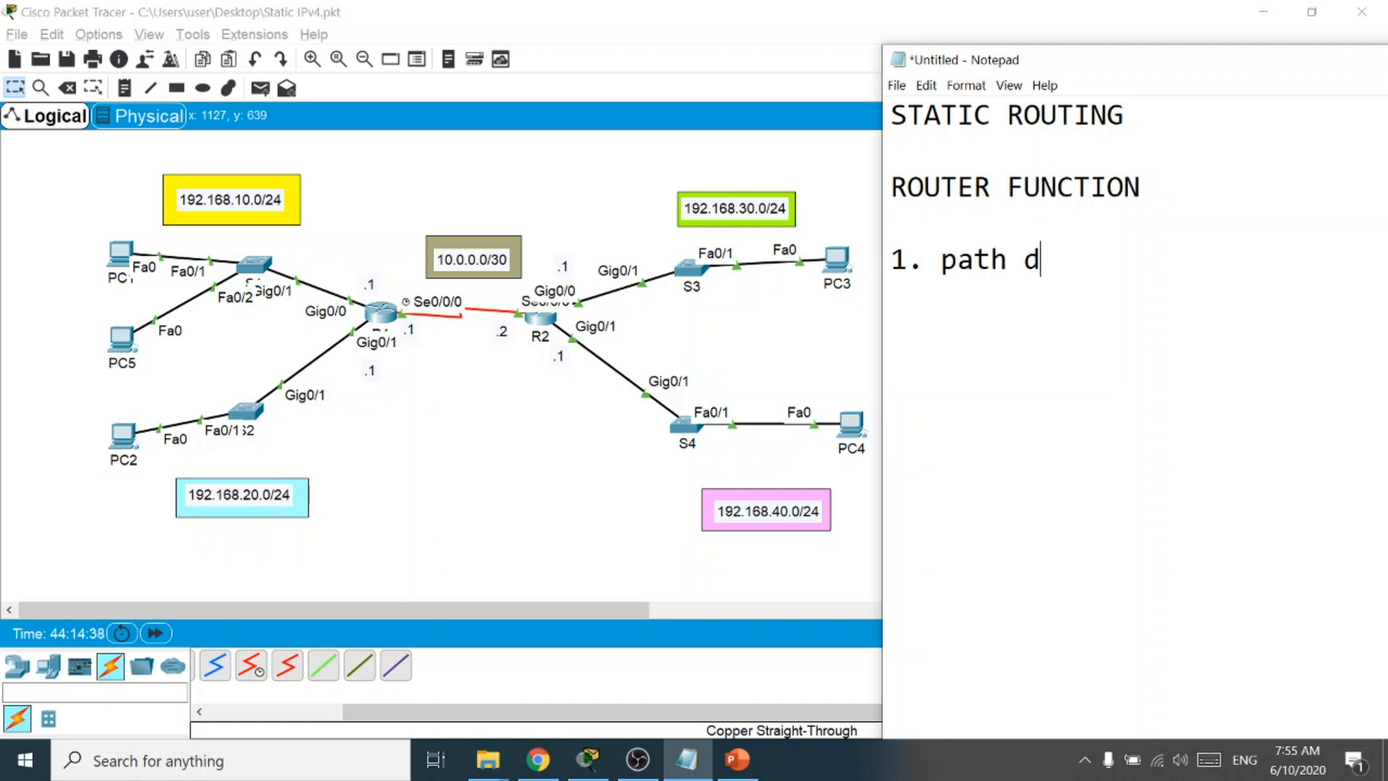
pyautogui.write('eterm')
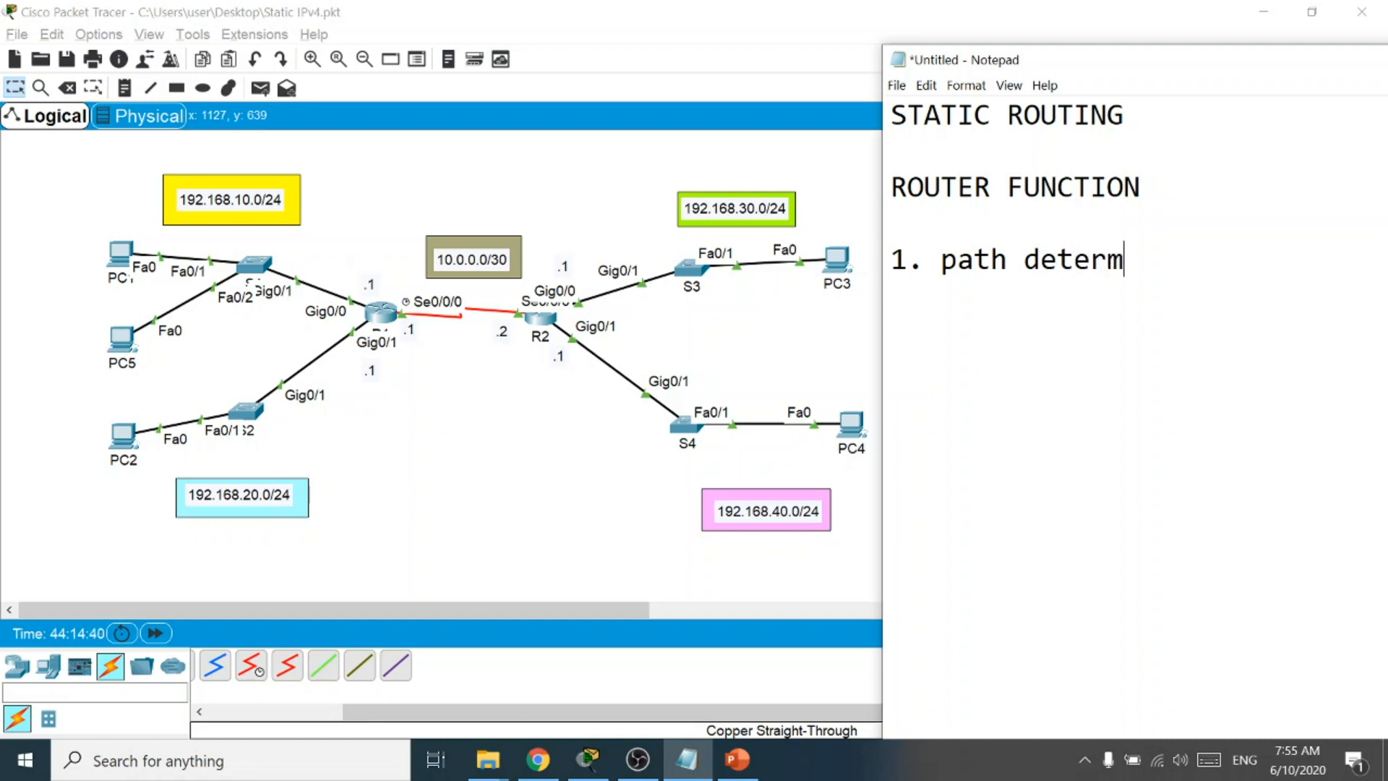
pyautogui.write('ination')
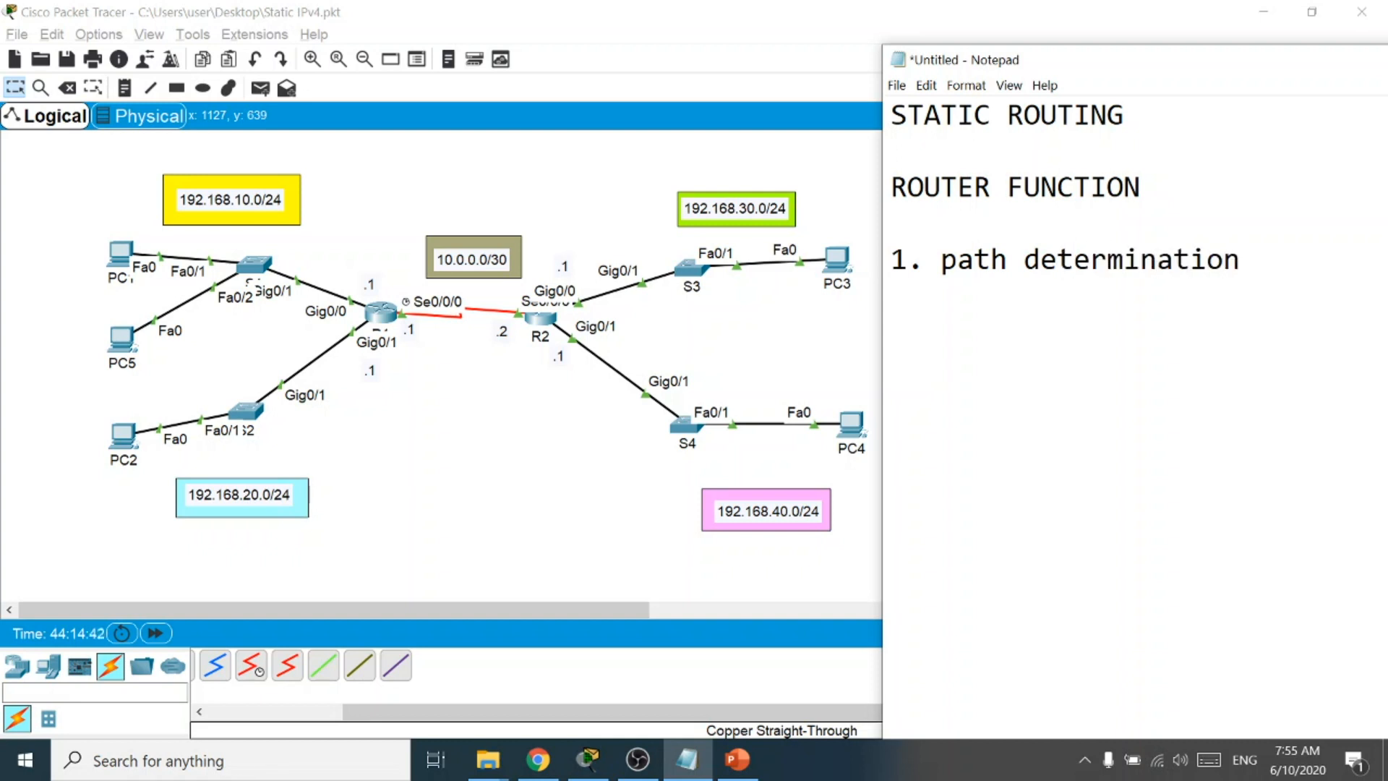
# Add "2. forward packets" as the second list item and select the text from the ROUTER FUNCTION heading through it.
pyautogui.press('Return')
pyautogui.write('2. fora')
pyautogui.press('BackSpace')
pyautogui.write('ward')
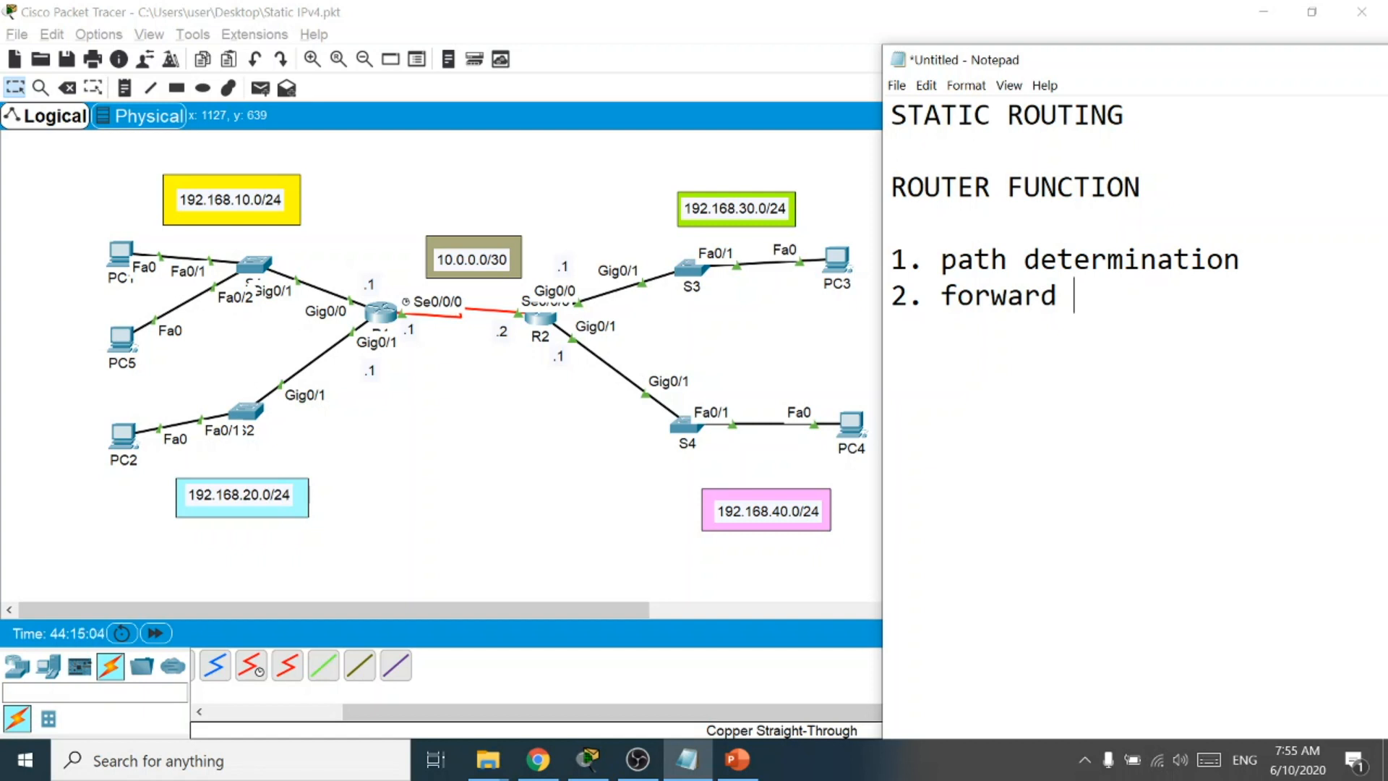
pyautogui.write('packet')
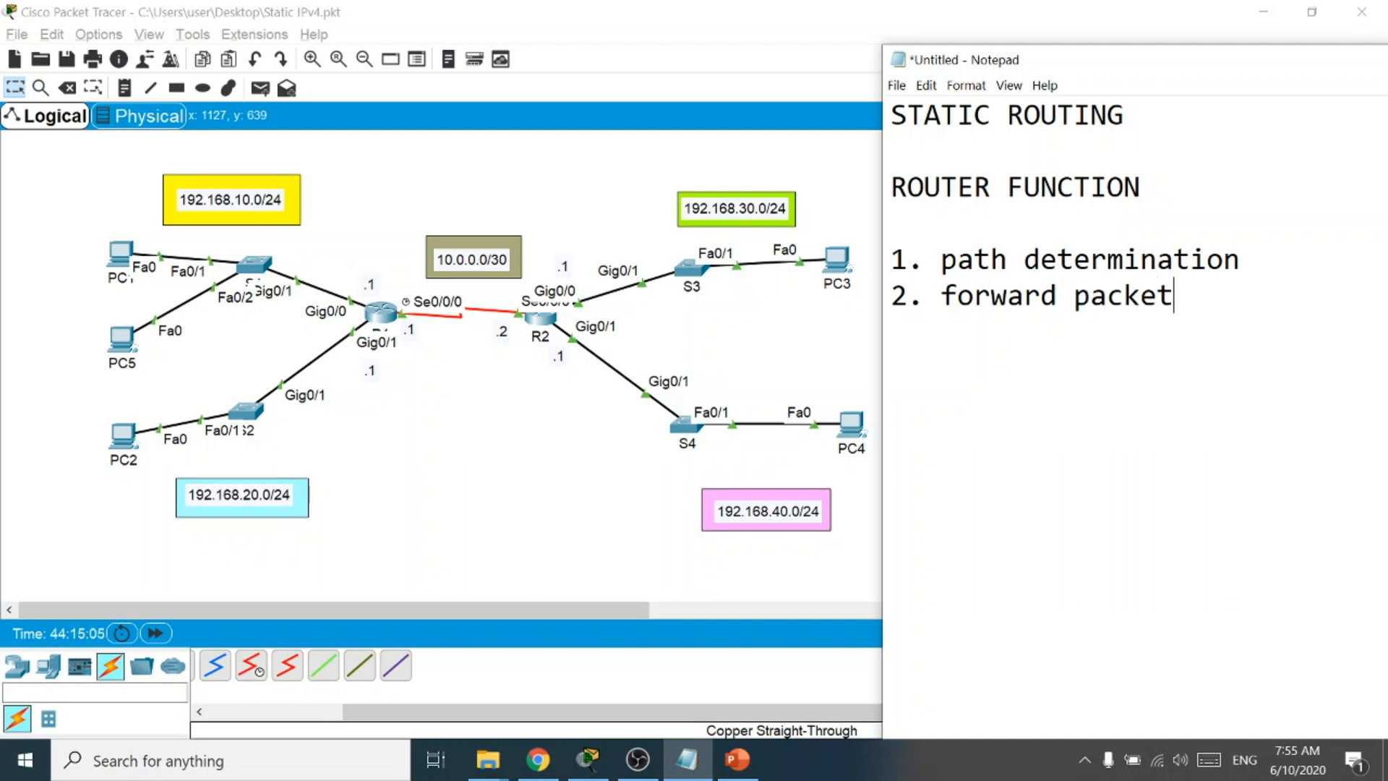
pyautogui.write('s')
pyautogui.hotkey('shift', 'Up')
pyautogui.hotkey('shift', 'Up')
pyautogui.hotkey('shift', 'Up')
pyautogui.hotkey('shift', 'Home')
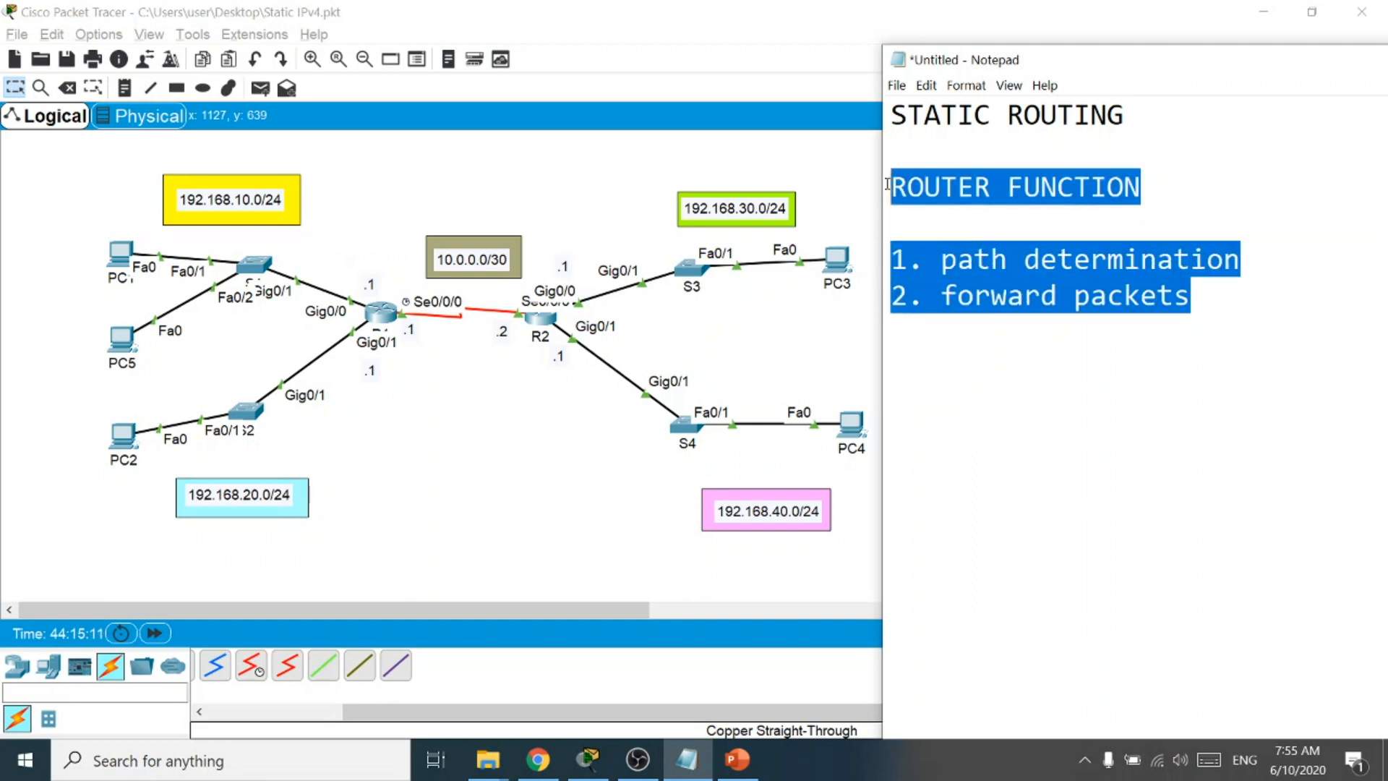
# Switch to Packet Tracer and check PC1's IP configuration, closing its window when done.
pyautogui.click(542, 192)
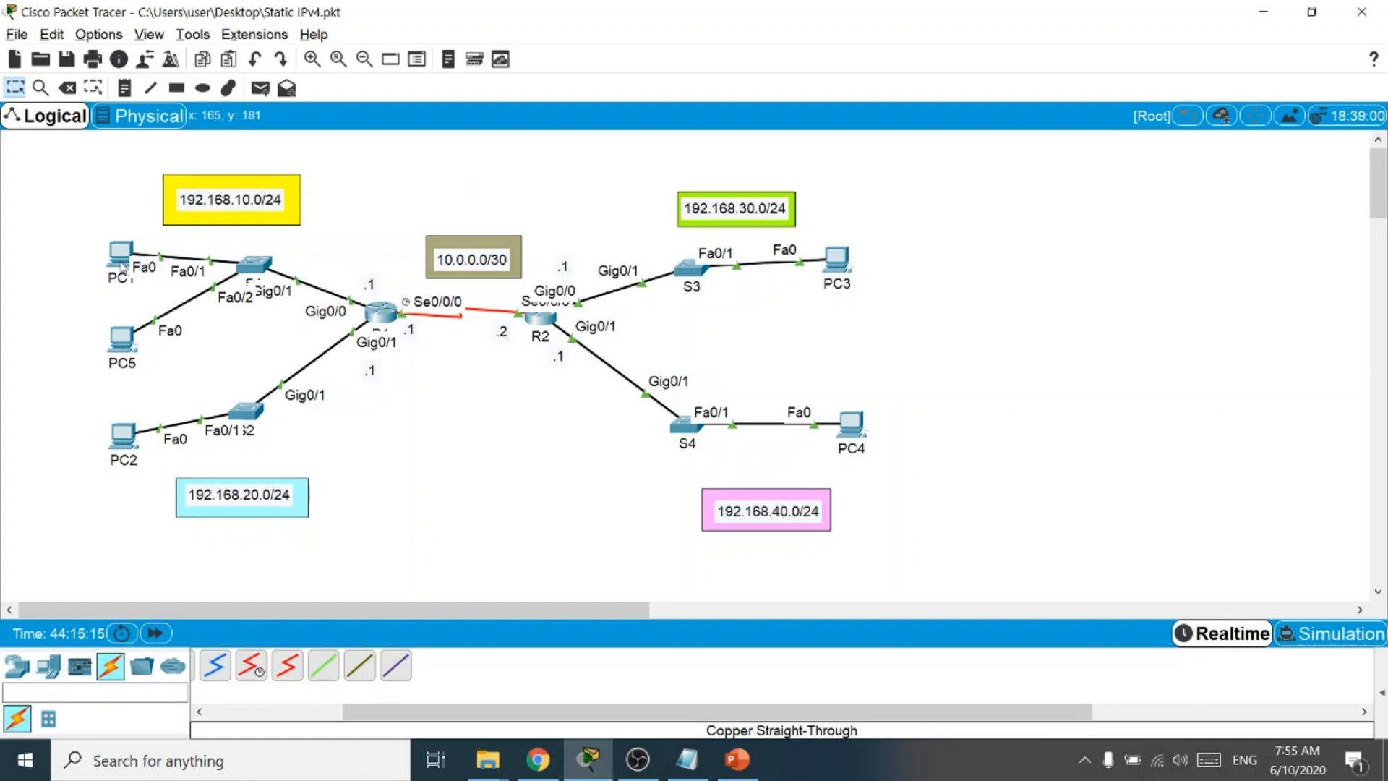
pyautogui.moveTo(121, 268)
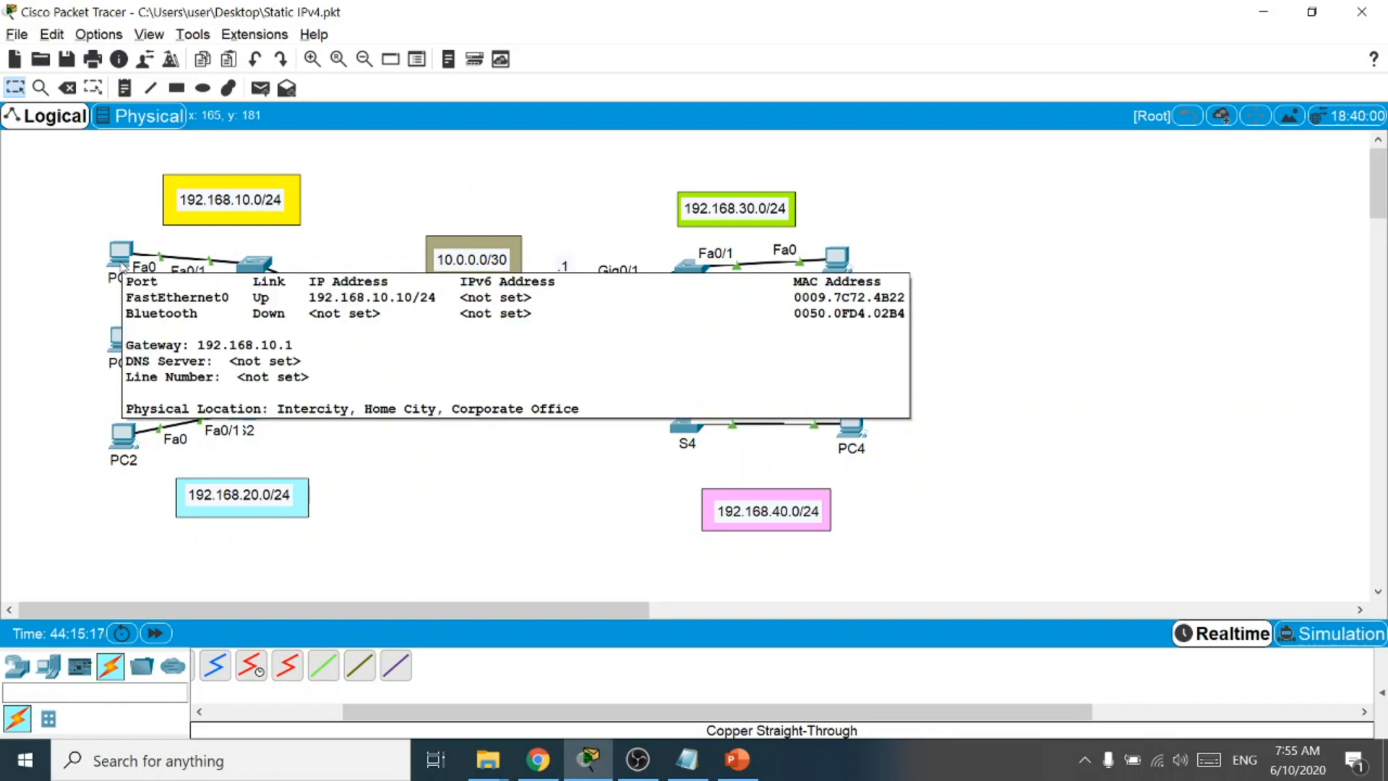
pyautogui.click(121, 267)
pyautogui.moveTo(636, 124); pyautogui.dragTo(988, 143)
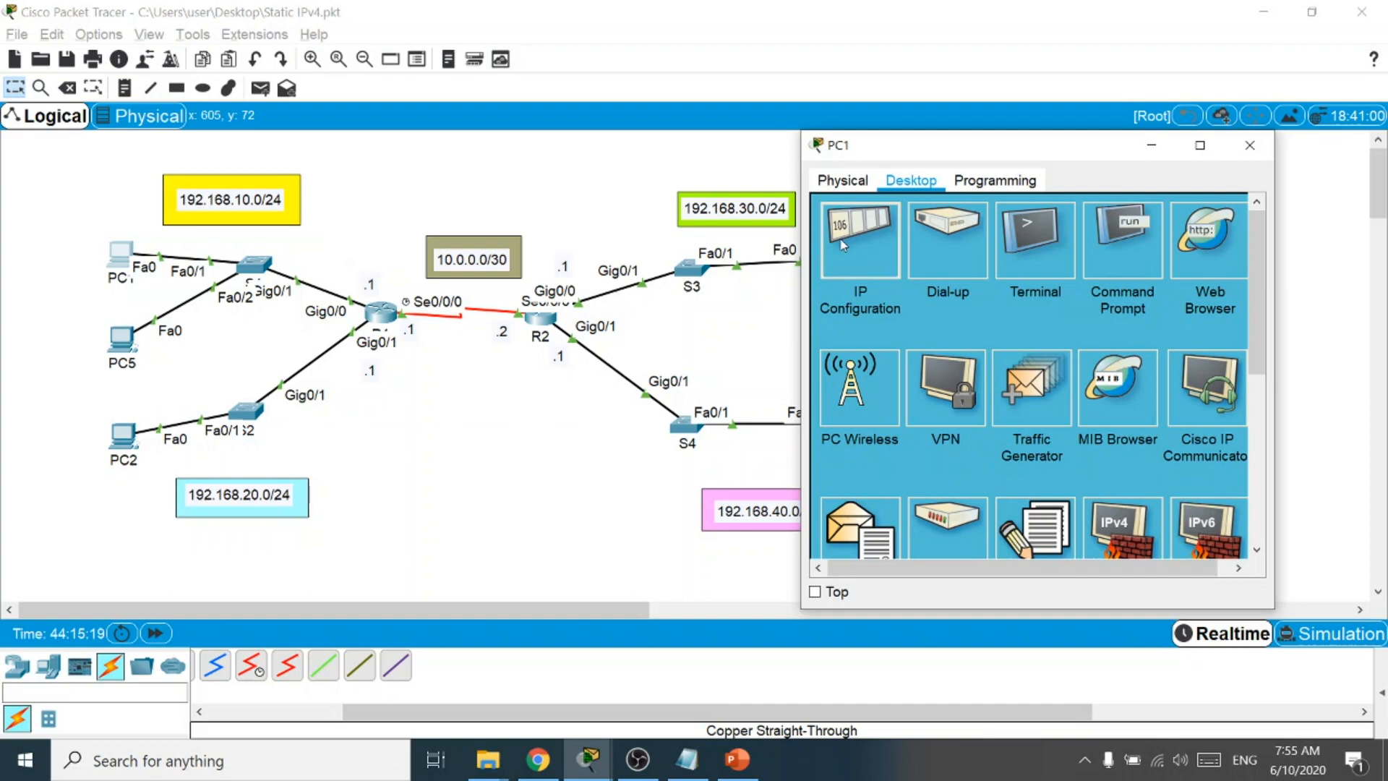
pyautogui.click(842, 245)
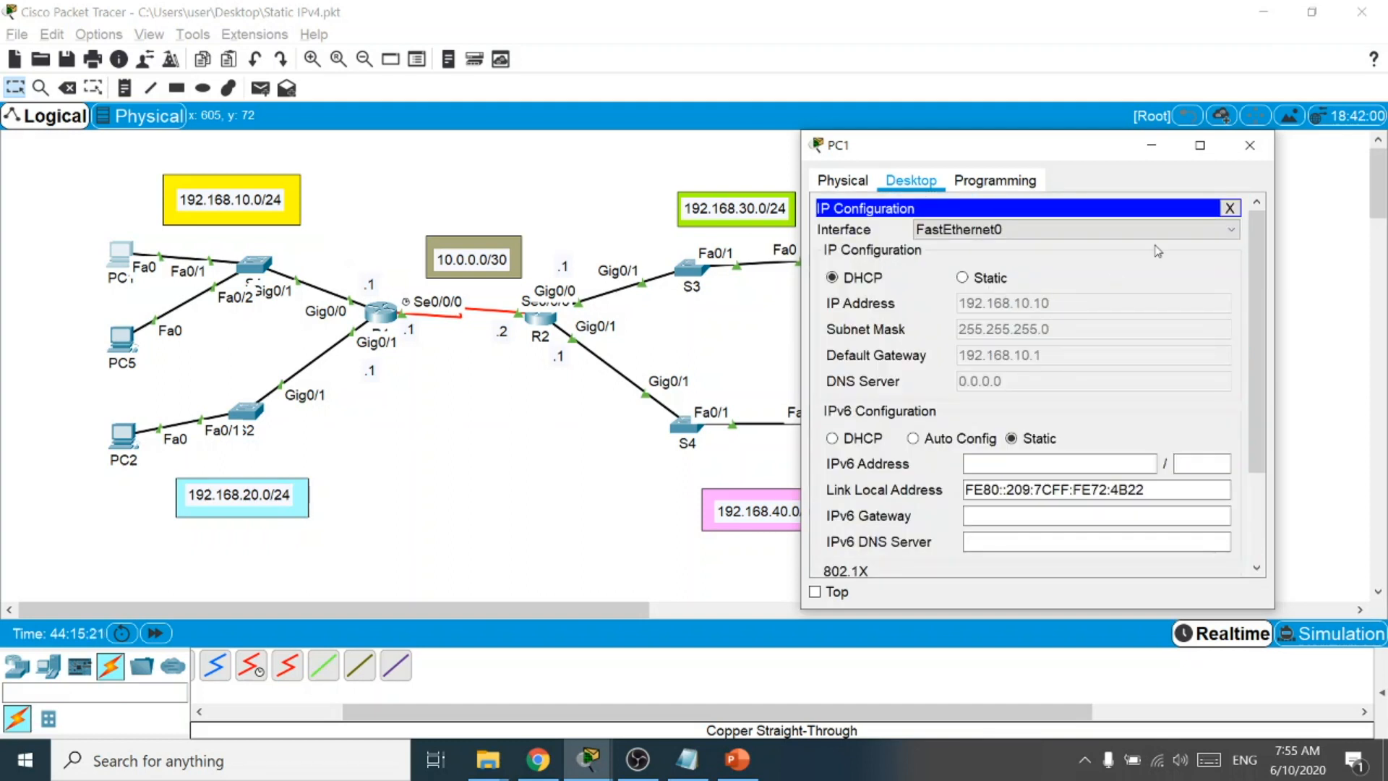
pyautogui.click(1249, 144)
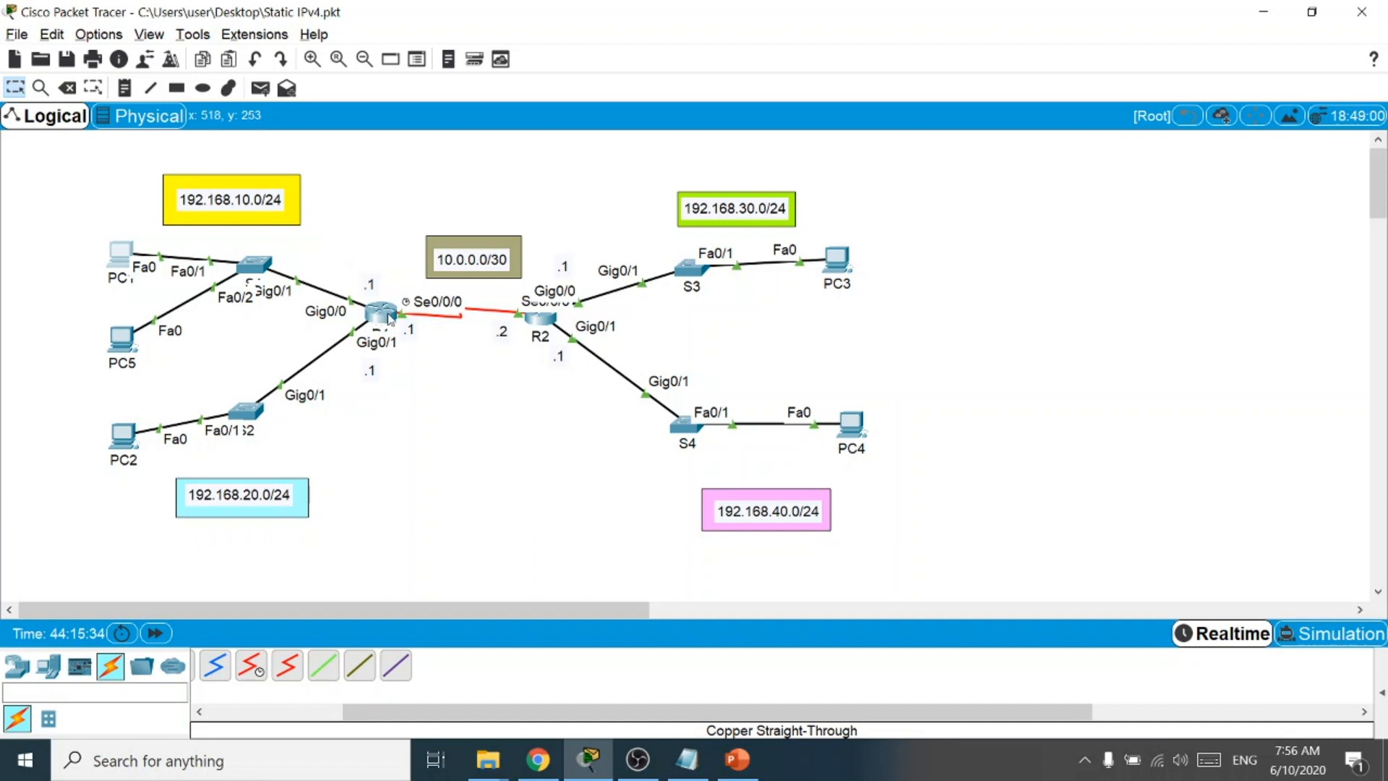
# Check PC3's IP configuration and close its window.
pyautogui.click(835, 264)
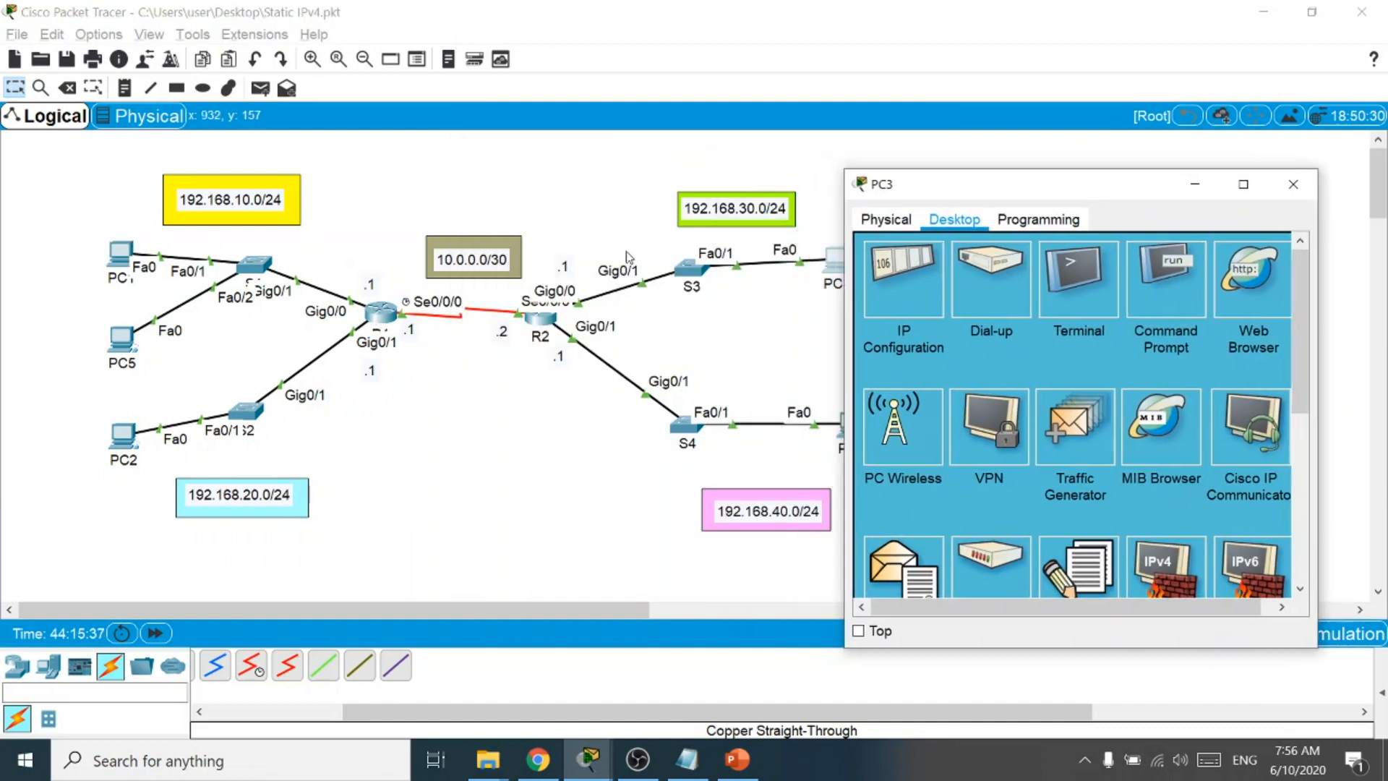
pyautogui.click(919, 262)
pyautogui.click(1099, 350)
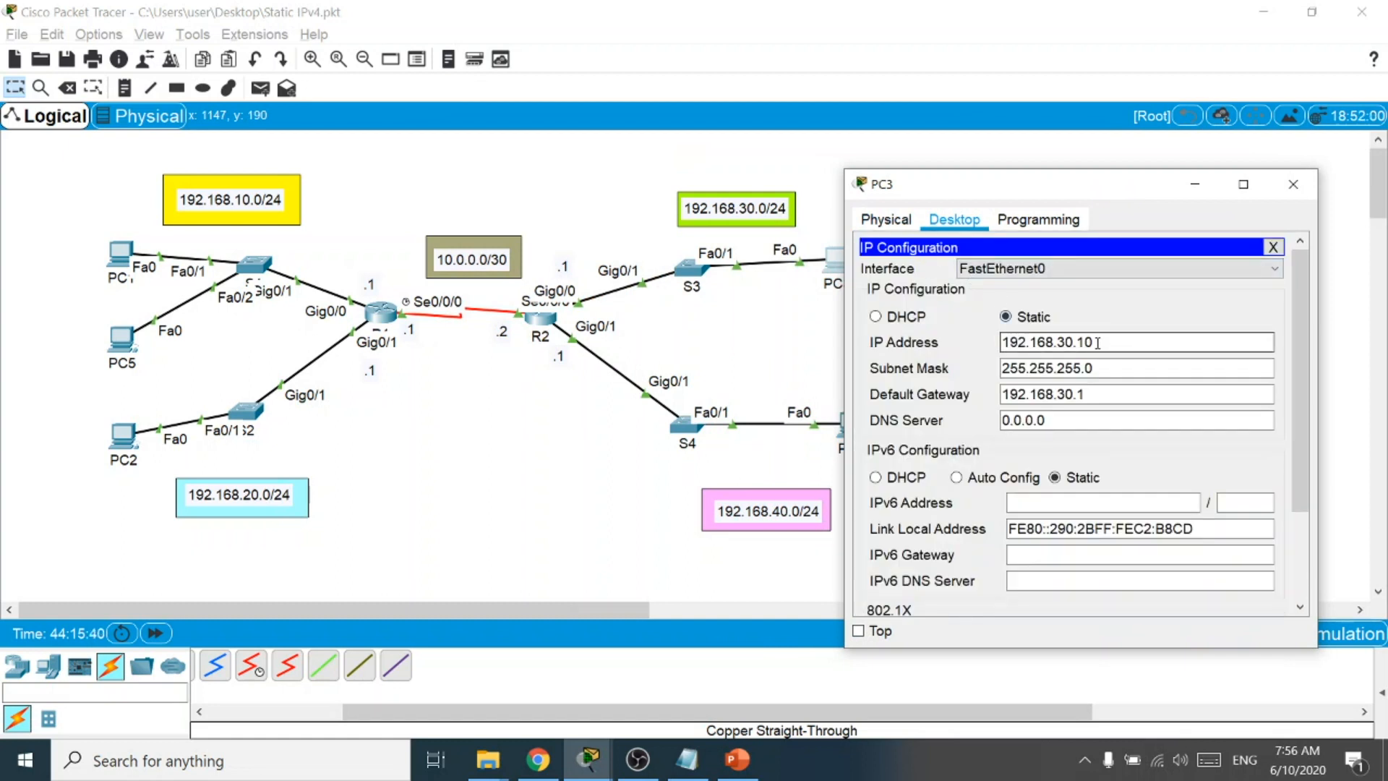
pyautogui.click(1293, 183)
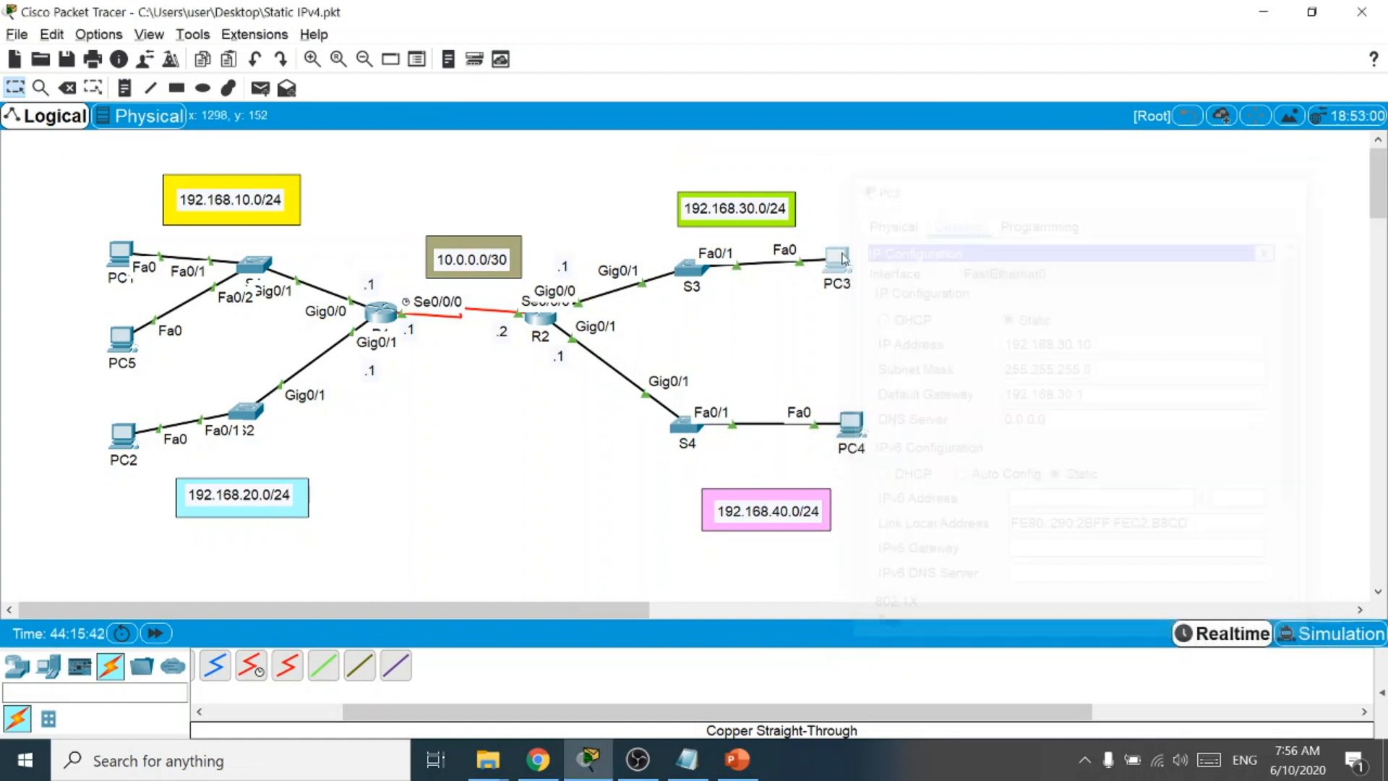
# Ping 192.168.30.1 from PC1's command prompt.
pyautogui.click(124, 278)
pyautogui.click(127, 262)
pyautogui.click(127, 263)
pyautogui.moveTo(627, 129); pyautogui.dragTo(1083, 184)
pyautogui.click(1239, 347)
pyautogui.press('Return')
pyautogui.press('Return')
pyautogui.press('Return')
pyautogui.press('Return')
pyautogui.write('p')
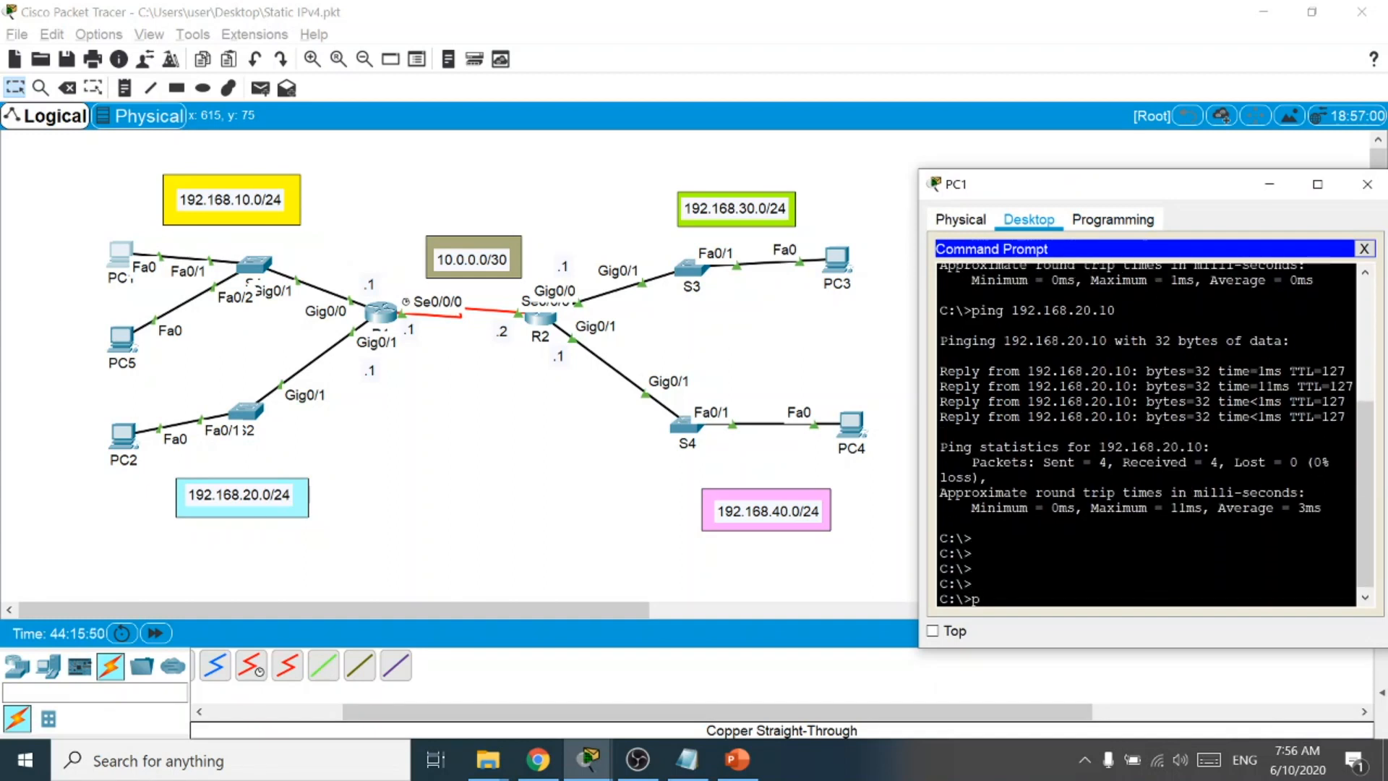
pyautogui.write('ing 192.168.30.1')
pyautogui.press('Return')
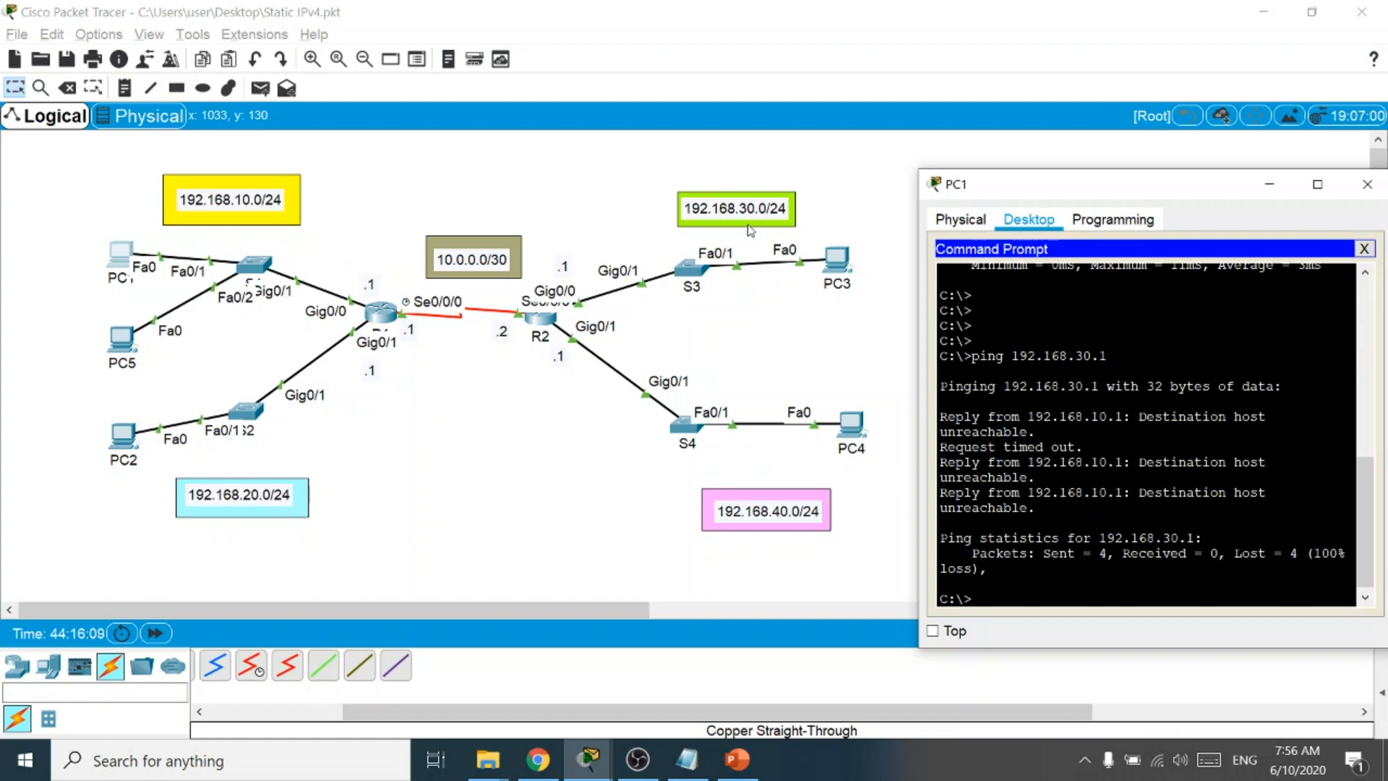
# Open router R1's command line and enter privileged EXEC mode.
pyautogui.click(385, 327)
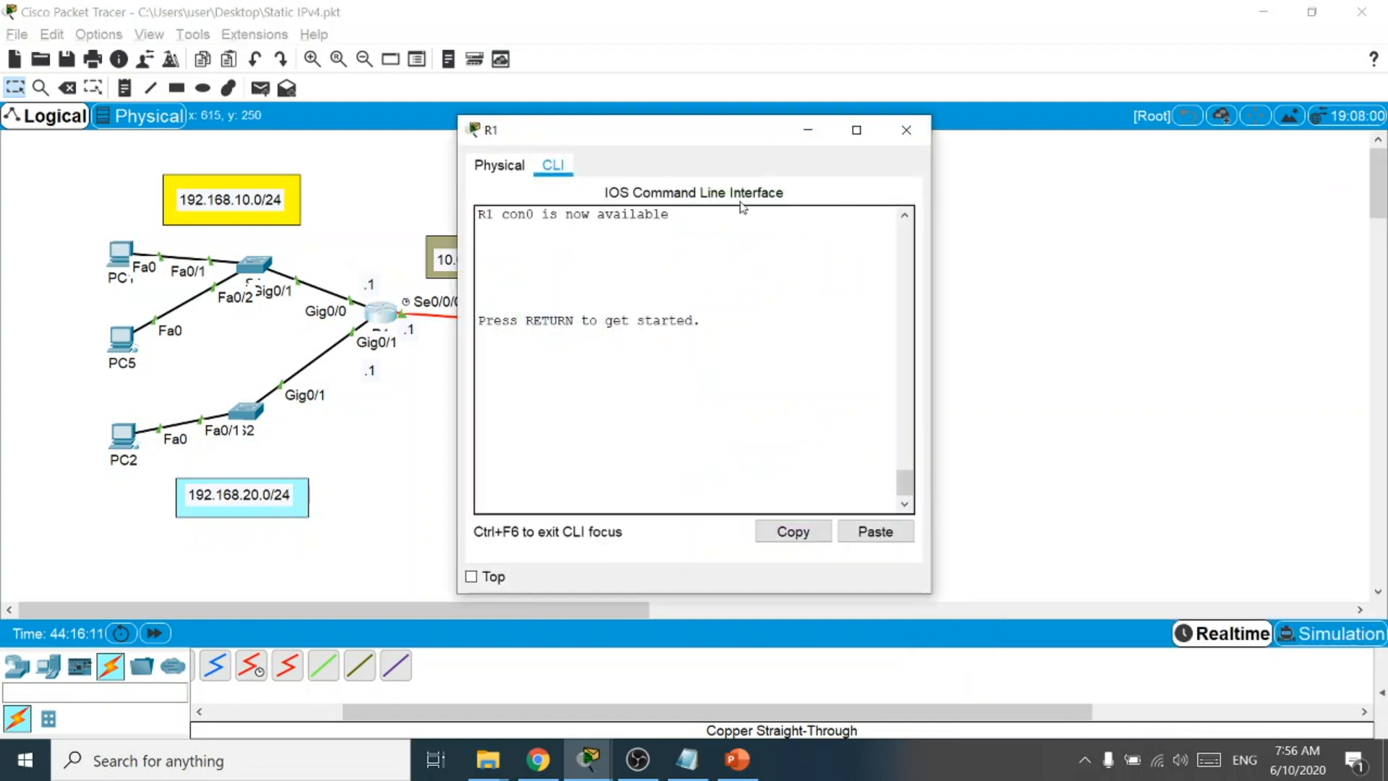
pyautogui.moveTo(670, 140); pyautogui.dragTo(1012, 142)
pyautogui.press('Return')
pyautogui.write('en')
pyautogui.press('Return')
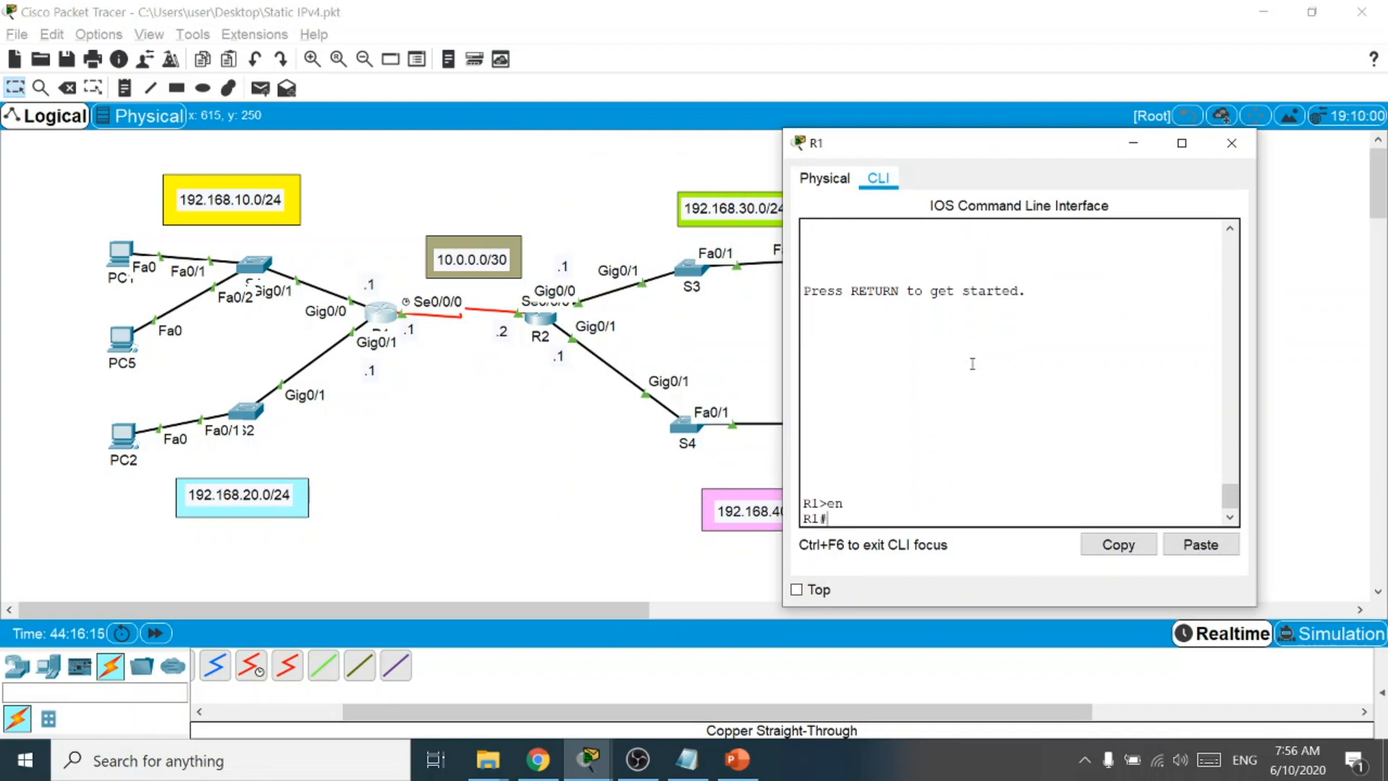
# Display R1's routing table with "sh ip route" and highlight the output from the gateway of last resort line through the last route.
pyautogui.write('sh ip route')
pyautogui.press('Return')
pyautogui.moveTo(783, 329); pyautogui.dragTo(636, 332)
pyautogui.moveTo(904, 151); pyautogui.dragTo(539, 120)
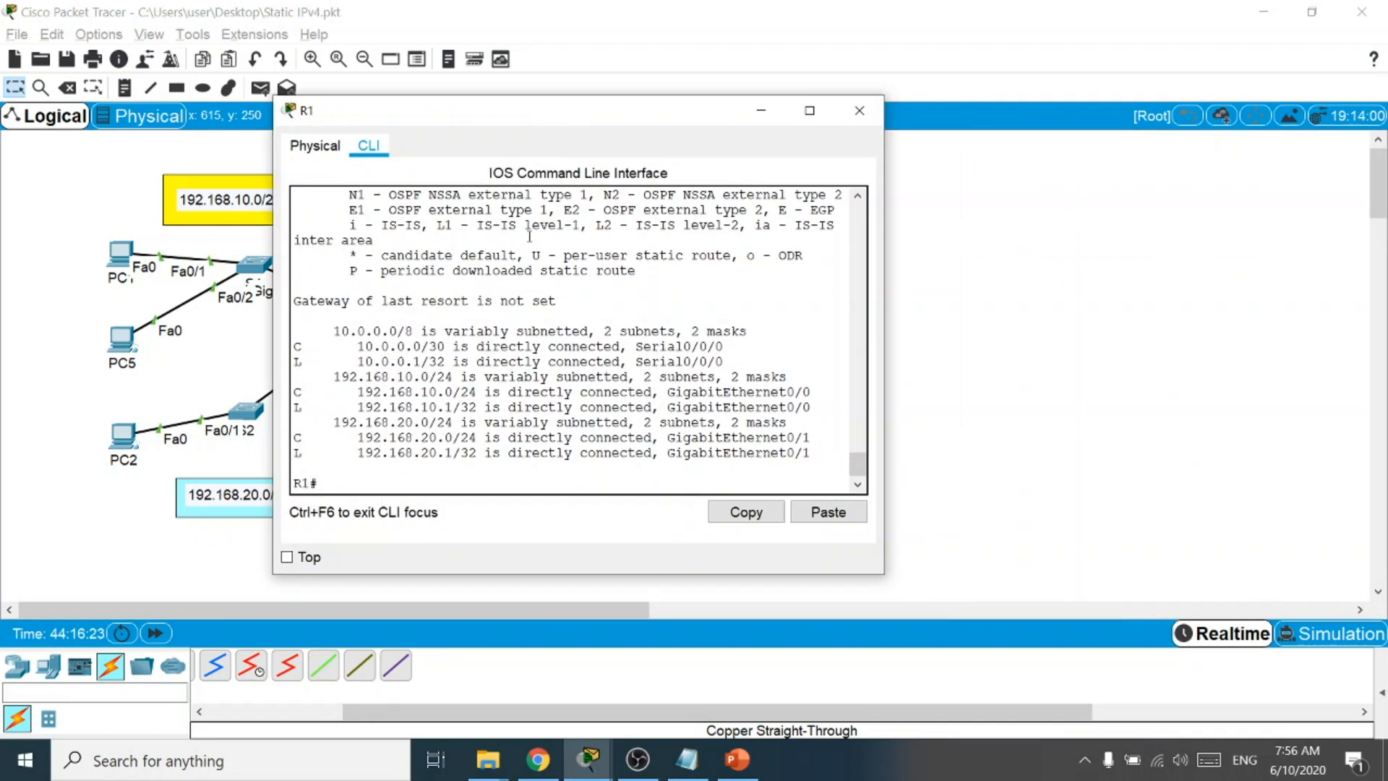
pyautogui.moveTo(814, 453); pyautogui.dragTo(279, 301)
pyautogui.moveTo(541, 116); pyautogui.dragTo(396, 136)
# Switch to Notepad and add the line "inside router, will have routing table" below the numbered list.
pyautogui.click(686, 759)
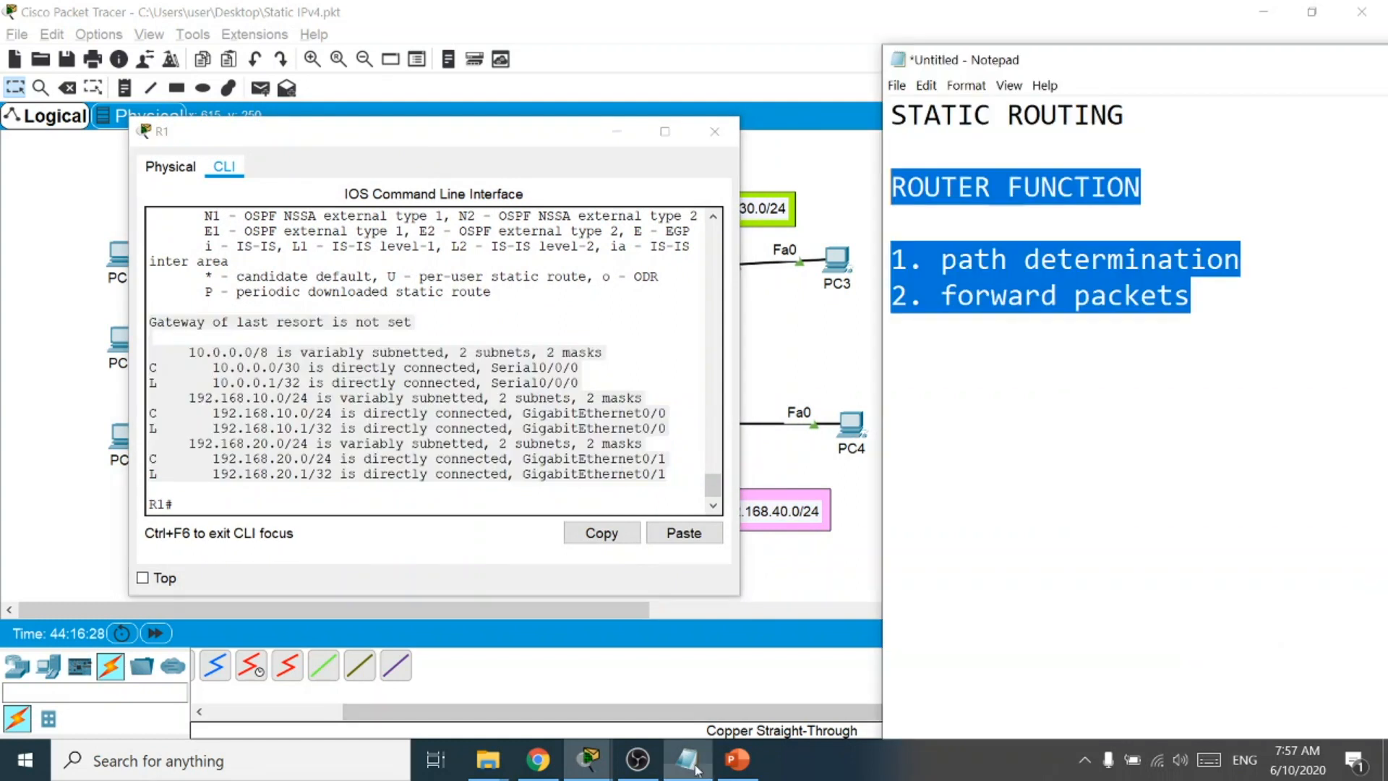
pyautogui.click(1186, 300)
pyautogui.press('Return')
pyautogui.press('Return')
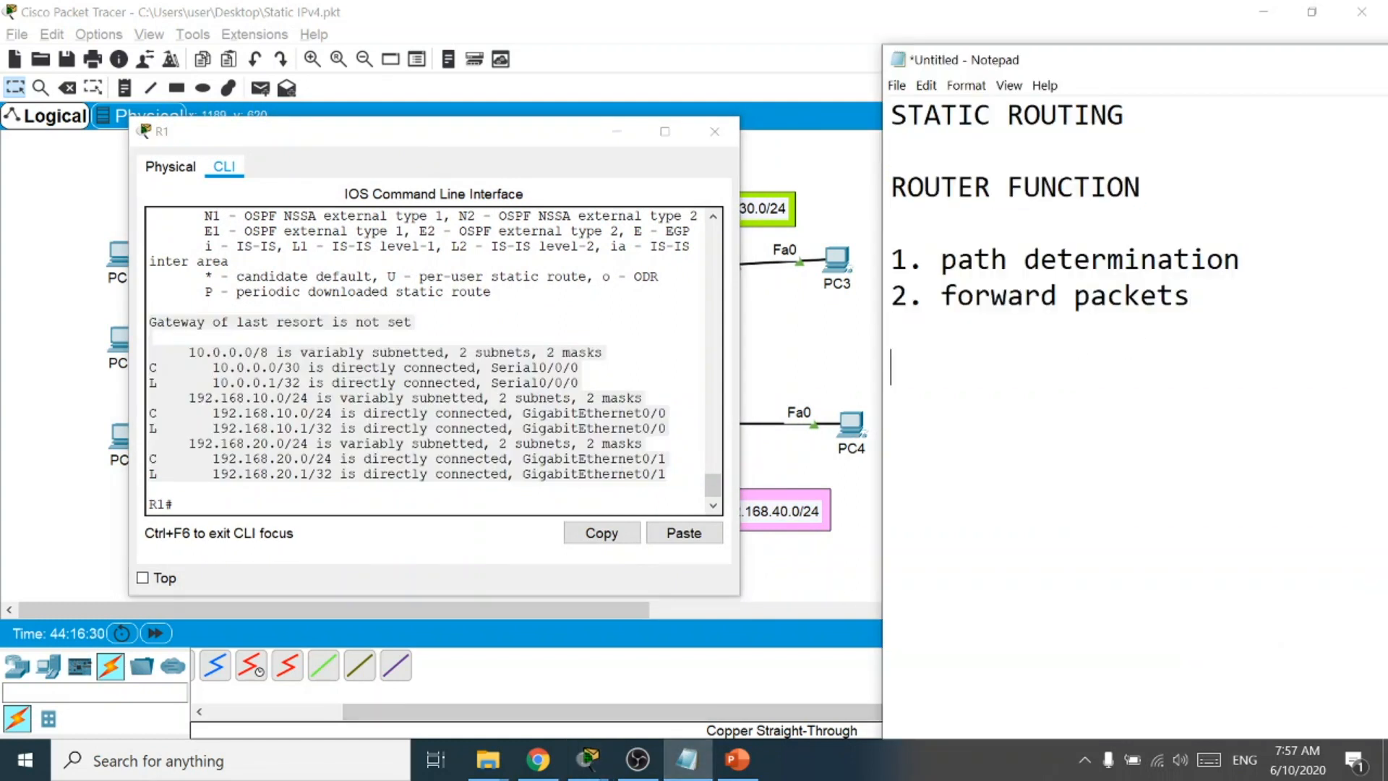
pyautogui.write('inside ')
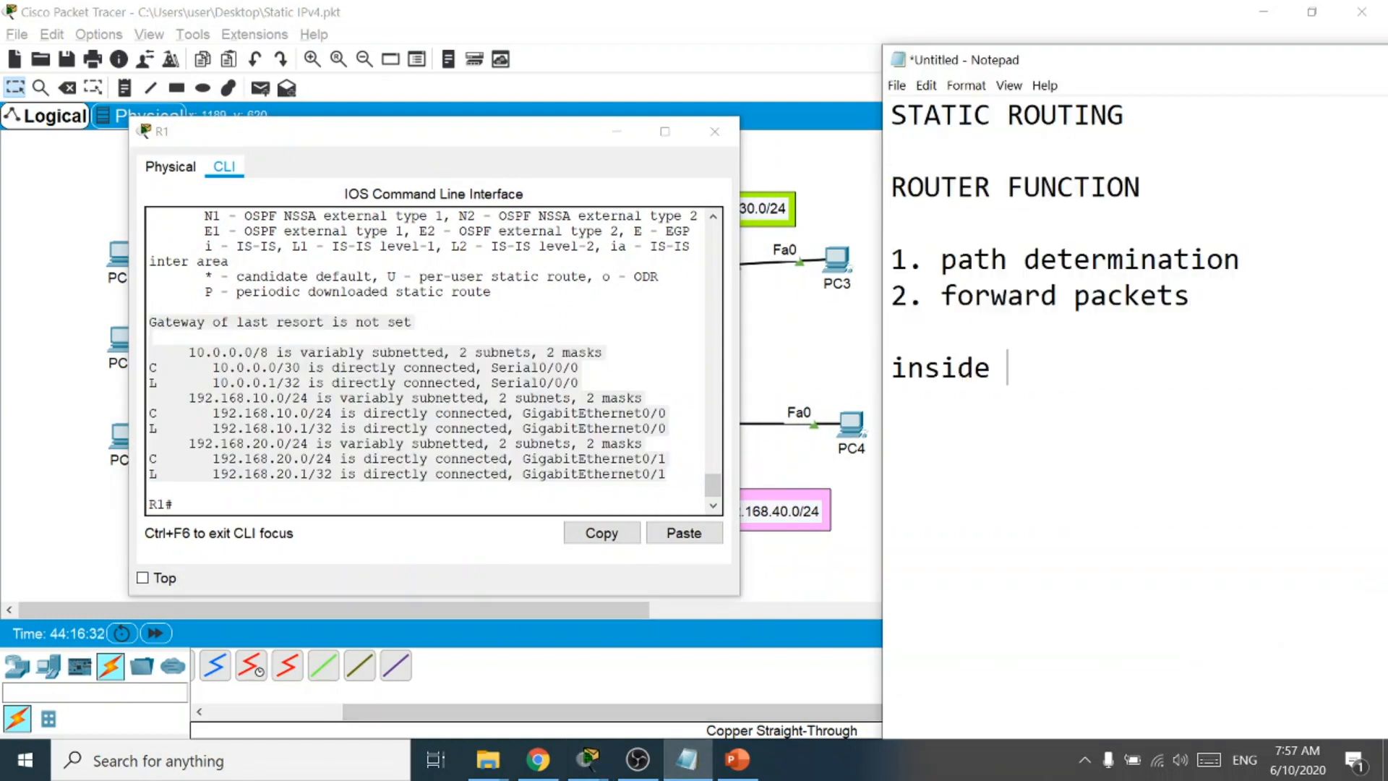
pyautogui.write('router')
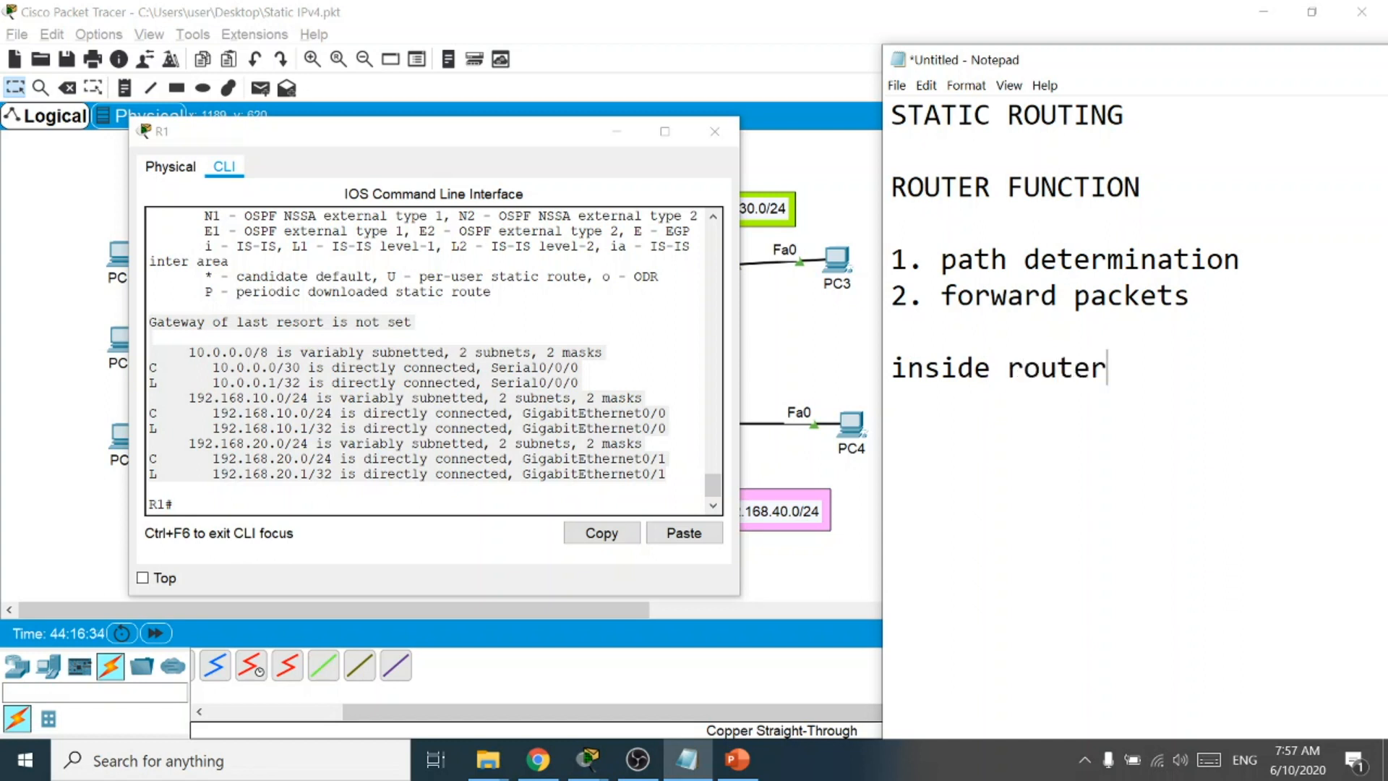
pyautogui.write(', will have ')
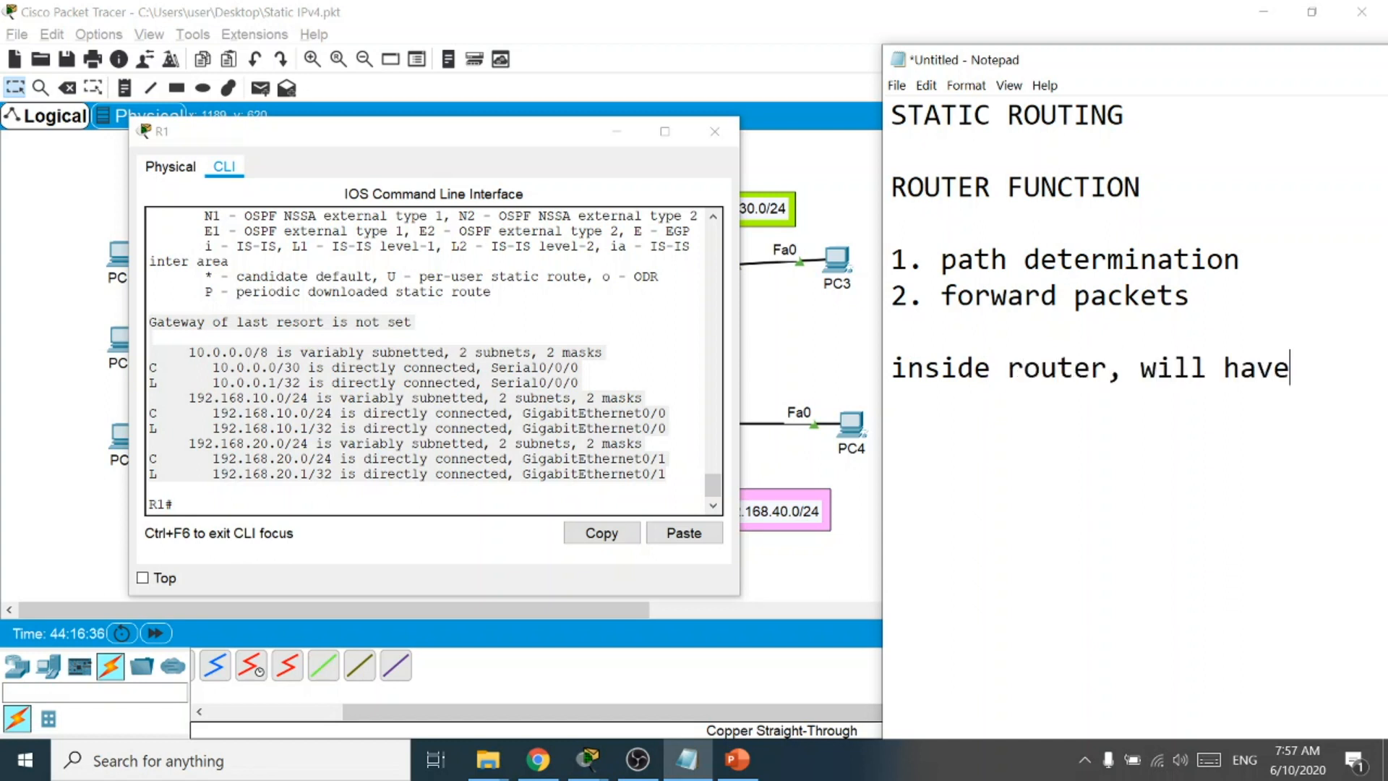
pyautogui.write('routi')
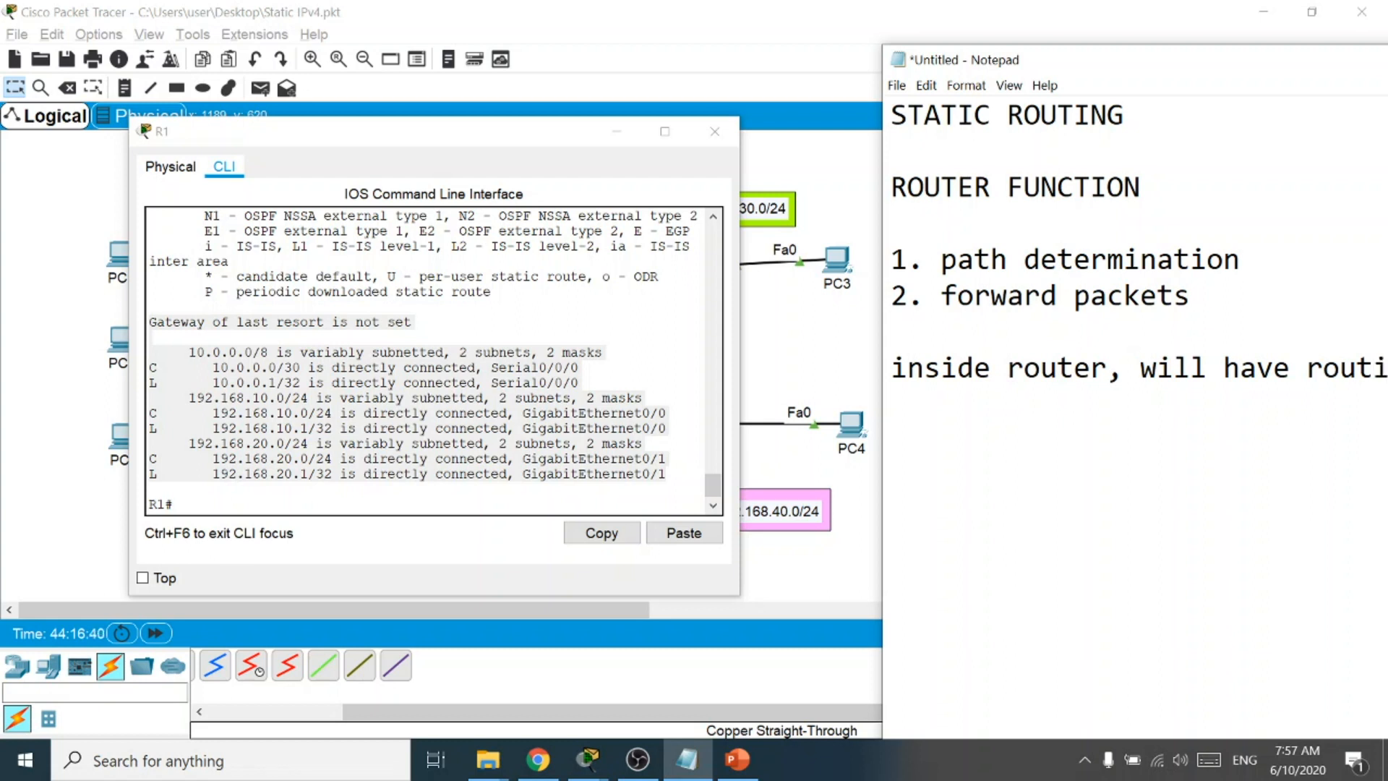
# Arrange the notes and the R1 command-line window side by side and start a new line after the routing table note.
pyautogui.moveTo(1191, 72); pyautogui.dragTo(936, 49)
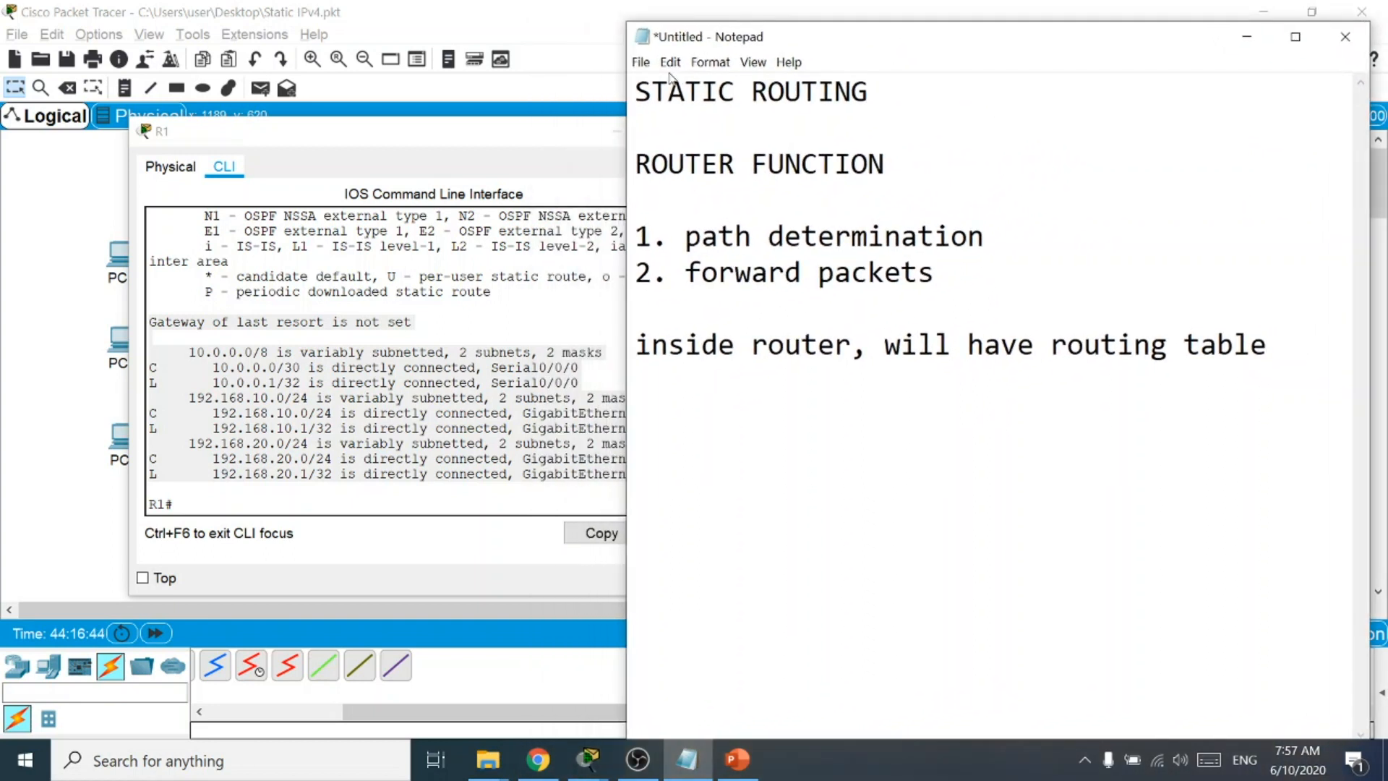
pyautogui.moveTo(471, 134); pyautogui.dragTo(391, 130)
pyautogui.click(835, 273)
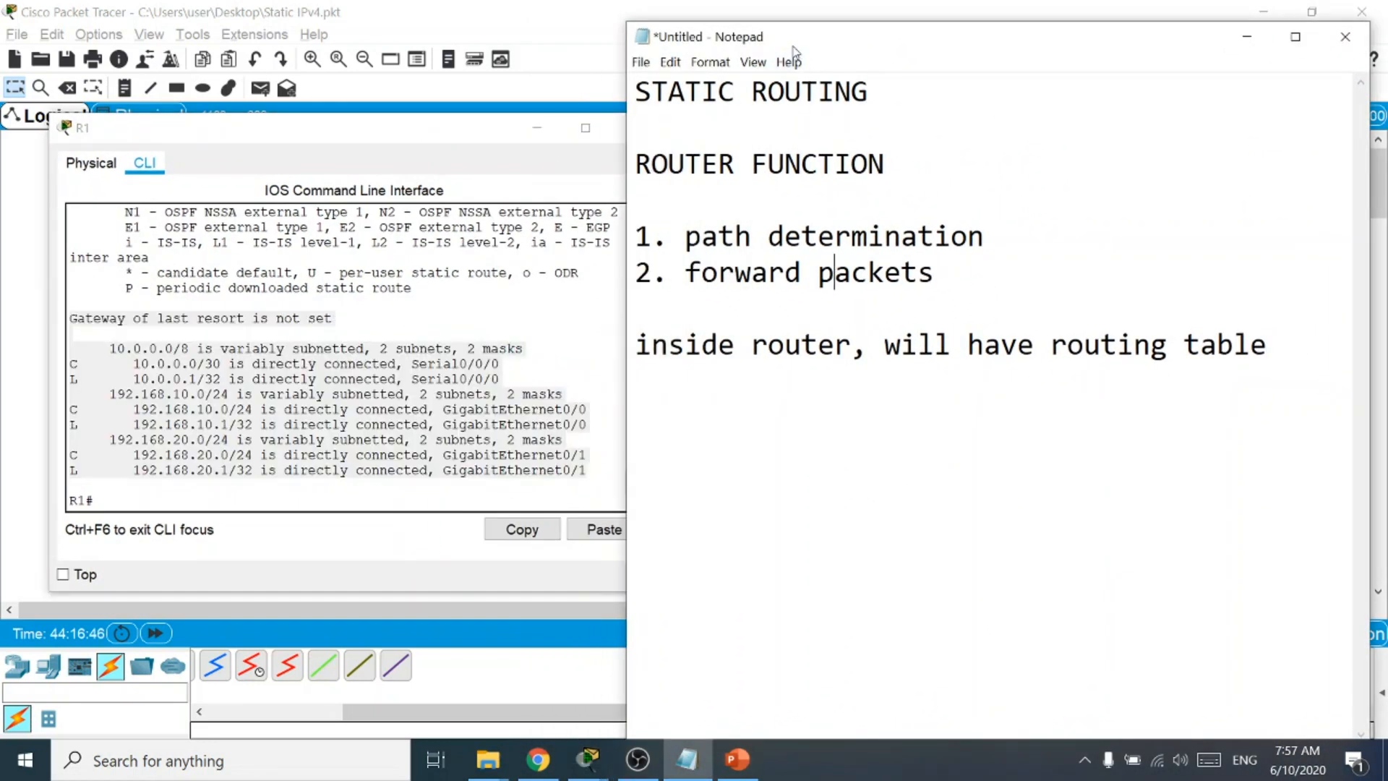
pyautogui.moveTo(791, 36); pyautogui.dragTo(831, 38)
pyautogui.click(1310, 346)
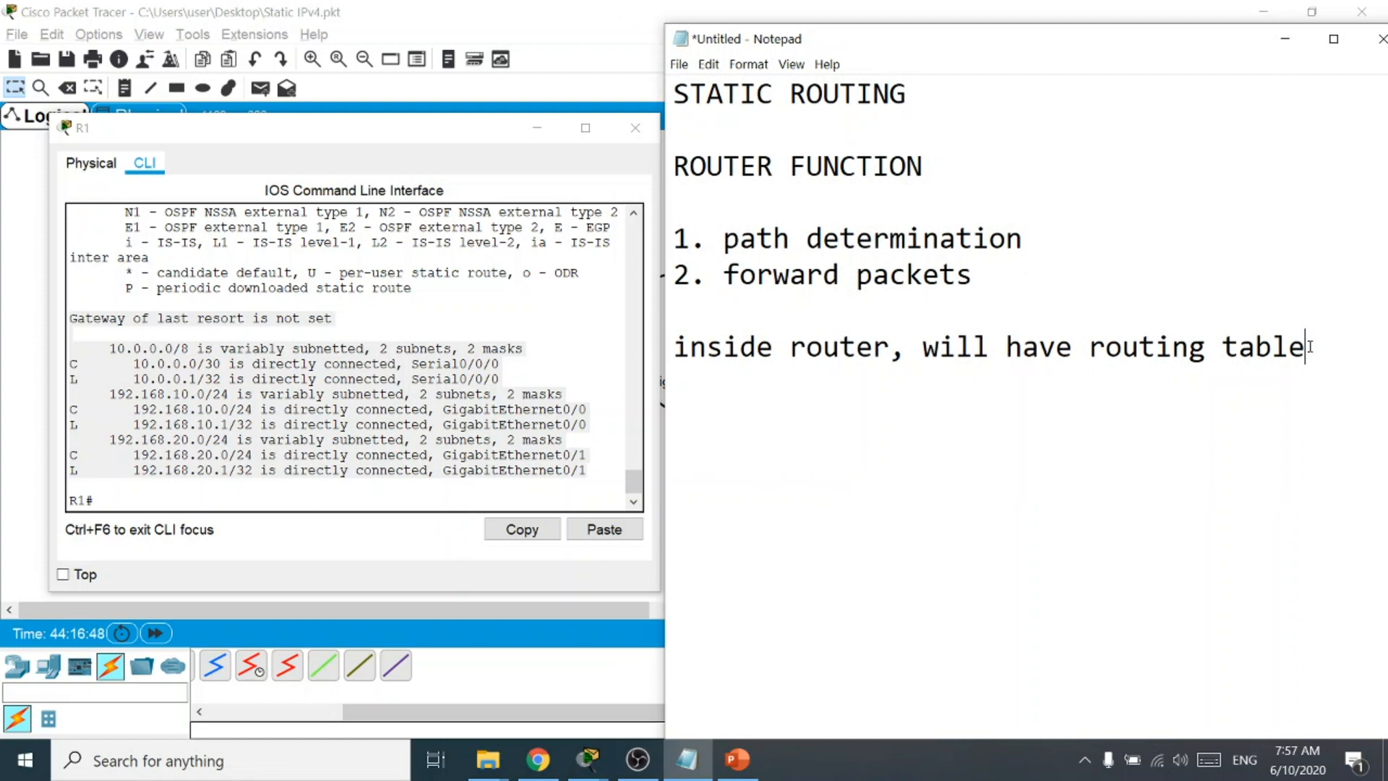
pyautogui.press('Return')
# Highlight R1's route entries and its connected 10.0.0.0/30 route, and uncover the topology to compare the table with it.
pyautogui.click(430, 381)
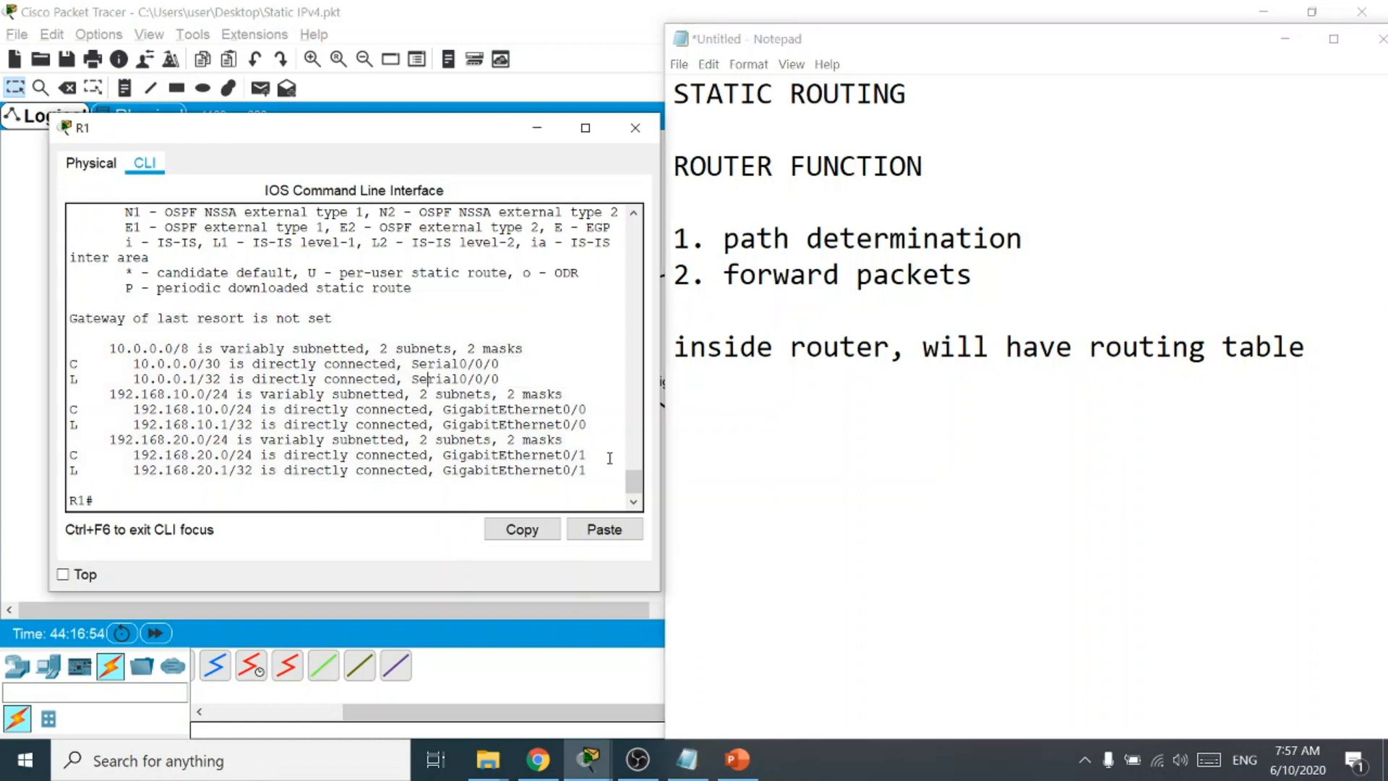
pyautogui.moveTo(584, 470); pyautogui.dragTo(55, 354)
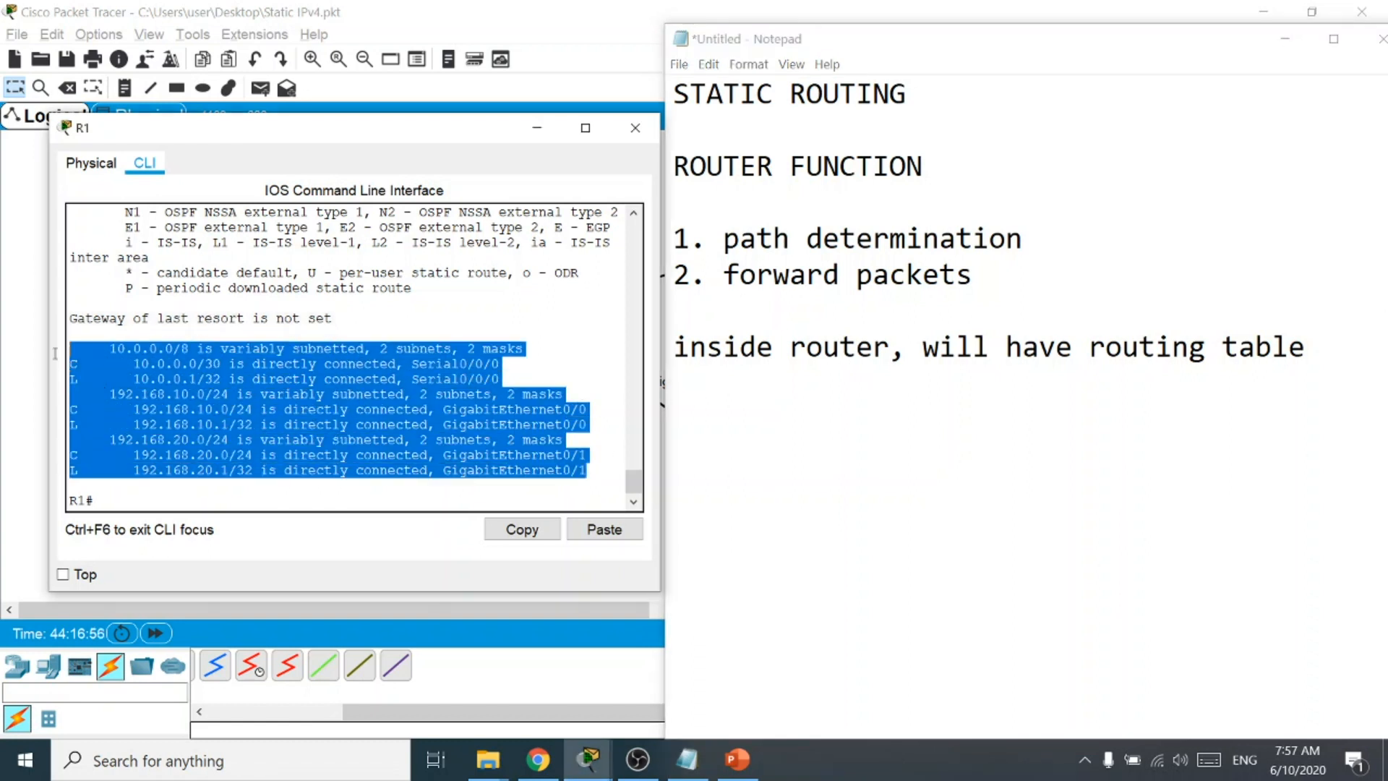
pyautogui.click(165, 363)
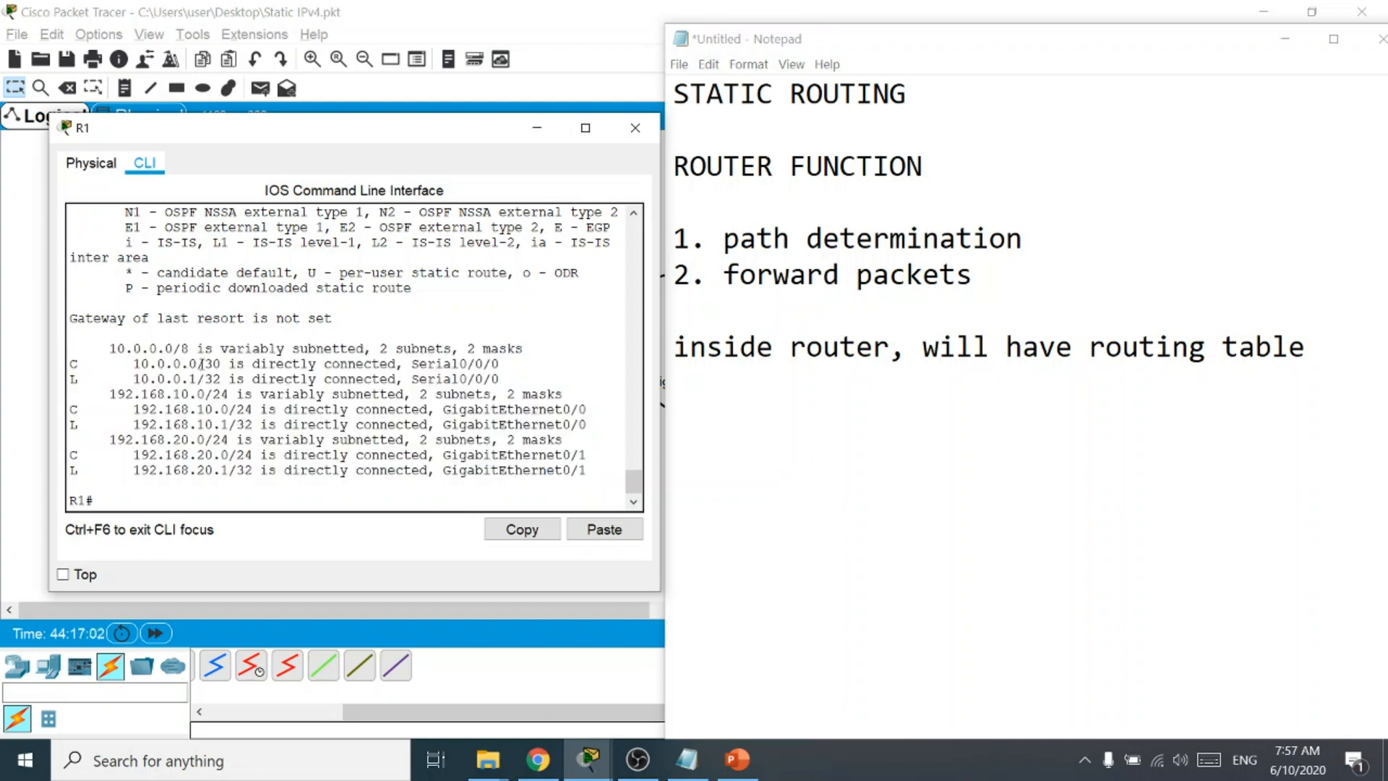
pyautogui.moveTo(223, 365); pyautogui.dragTo(65, 365)
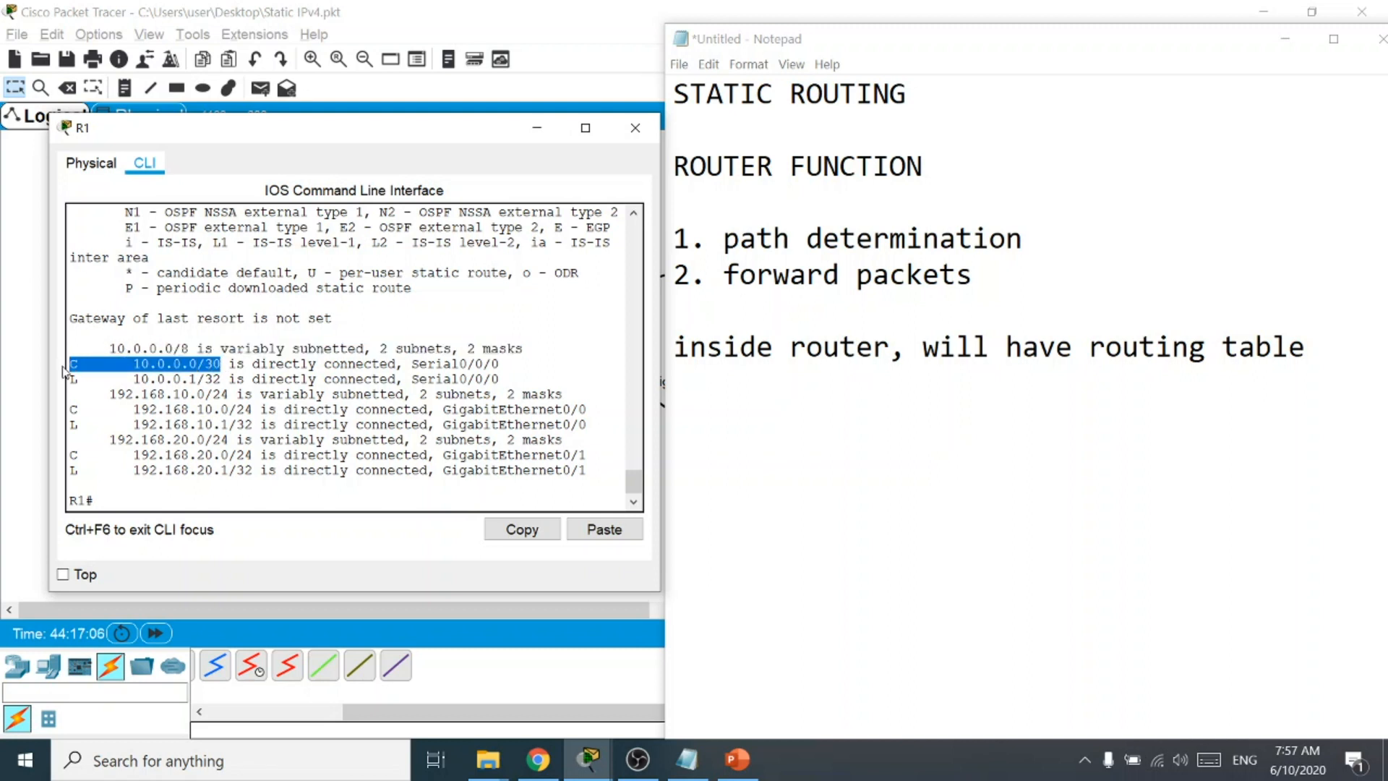
pyautogui.moveTo(285, 141); pyautogui.dragTo(916, 56)
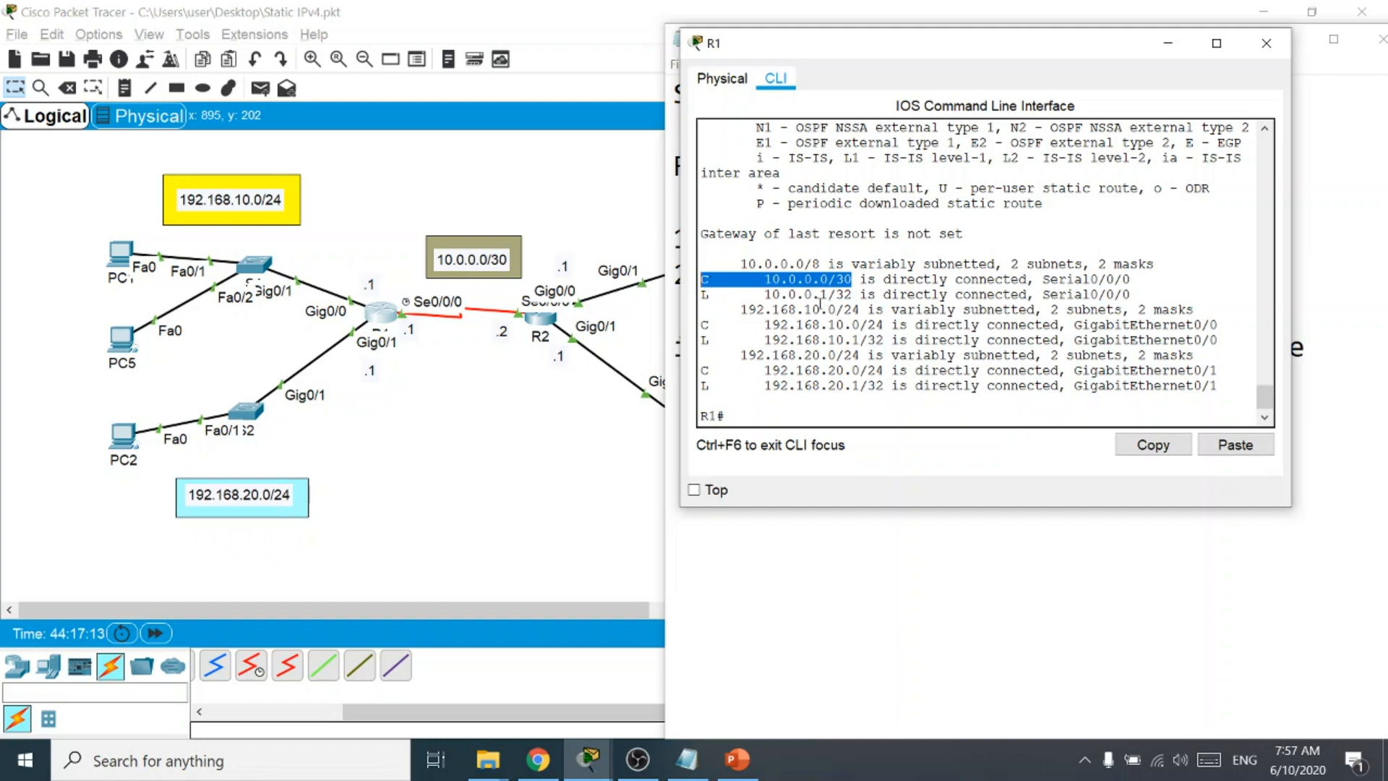
# Highlight R1's connected 192.168.10.0/24 and 192.168.20.0/24 routes and compare them with the topology beside the routing table.
pyautogui.moveTo(857, 326); pyautogui.dragTo(693, 319)
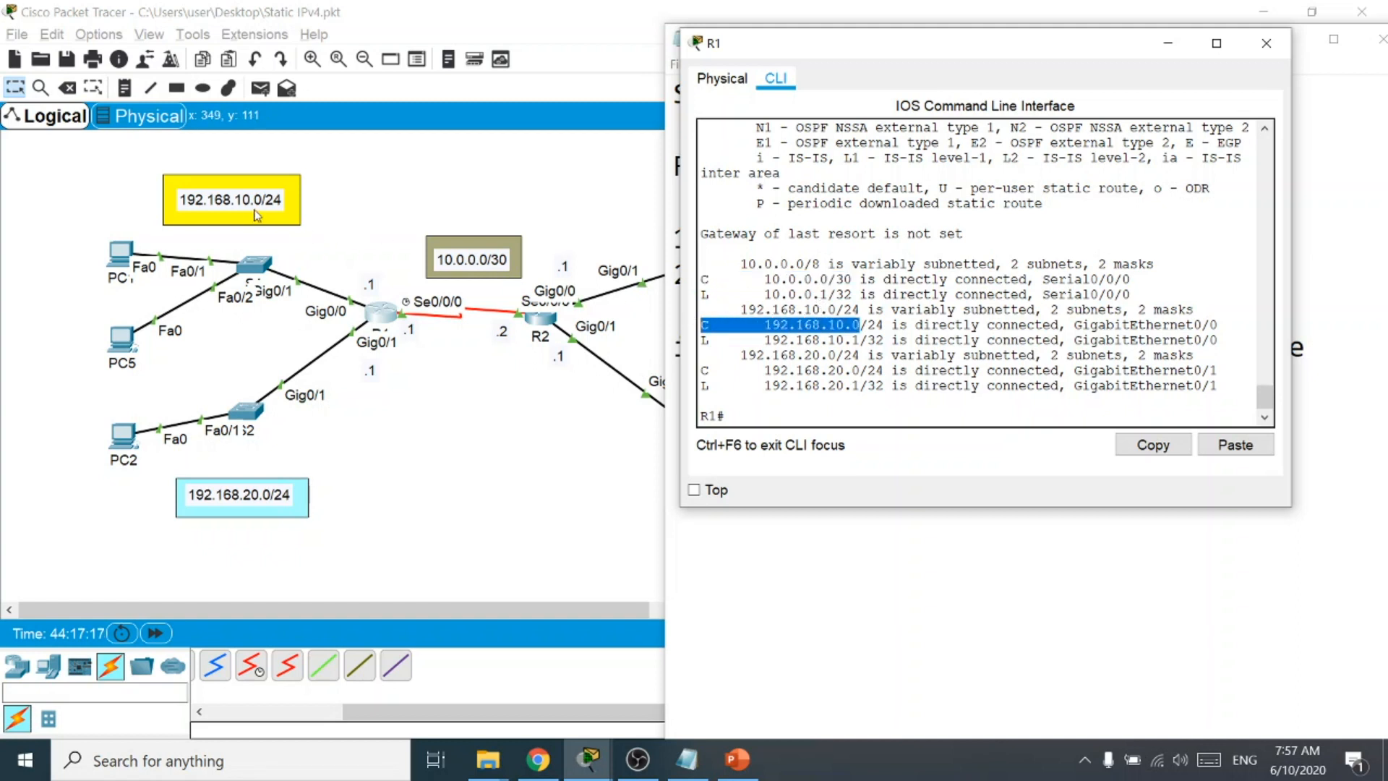
pyautogui.moveTo(844, 370); pyautogui.dragTo(695, 370)
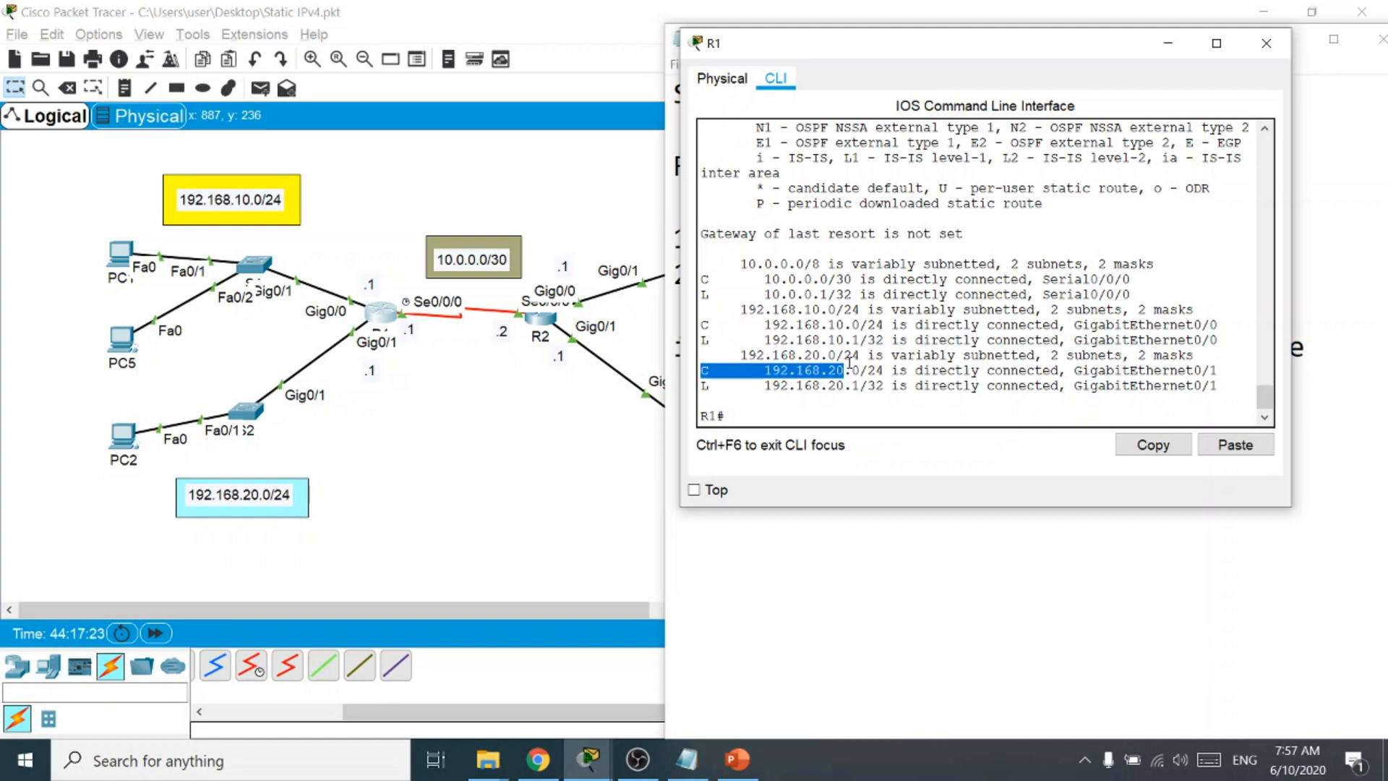
pyautogui.click(543, 435)
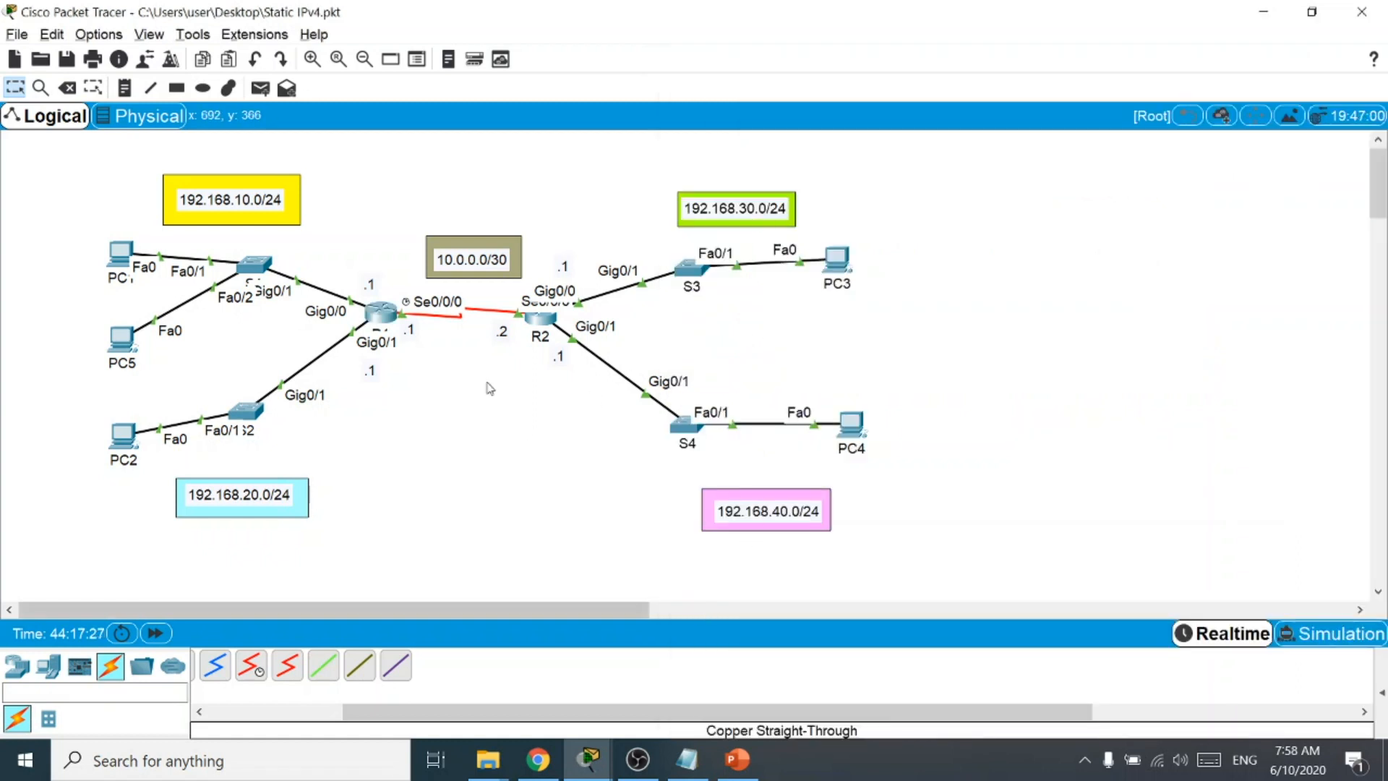
pyautogui.click(383, 315)
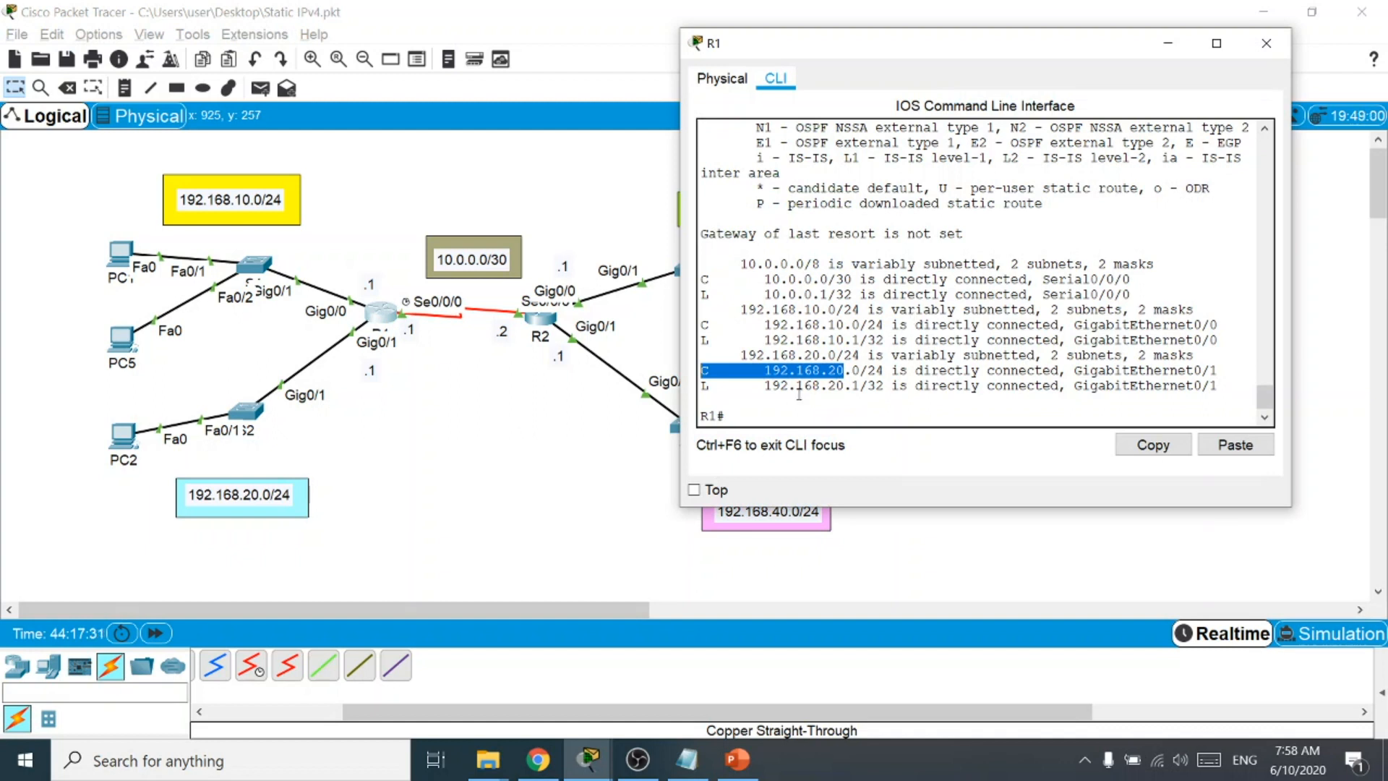
pyautogui.moveTo(754, 53)
pyautogui.mouseDown()
pyautogui.moveTo(875, 63)
pyautogui.moveTo(750, 67)
pyautogui.mouseUp()
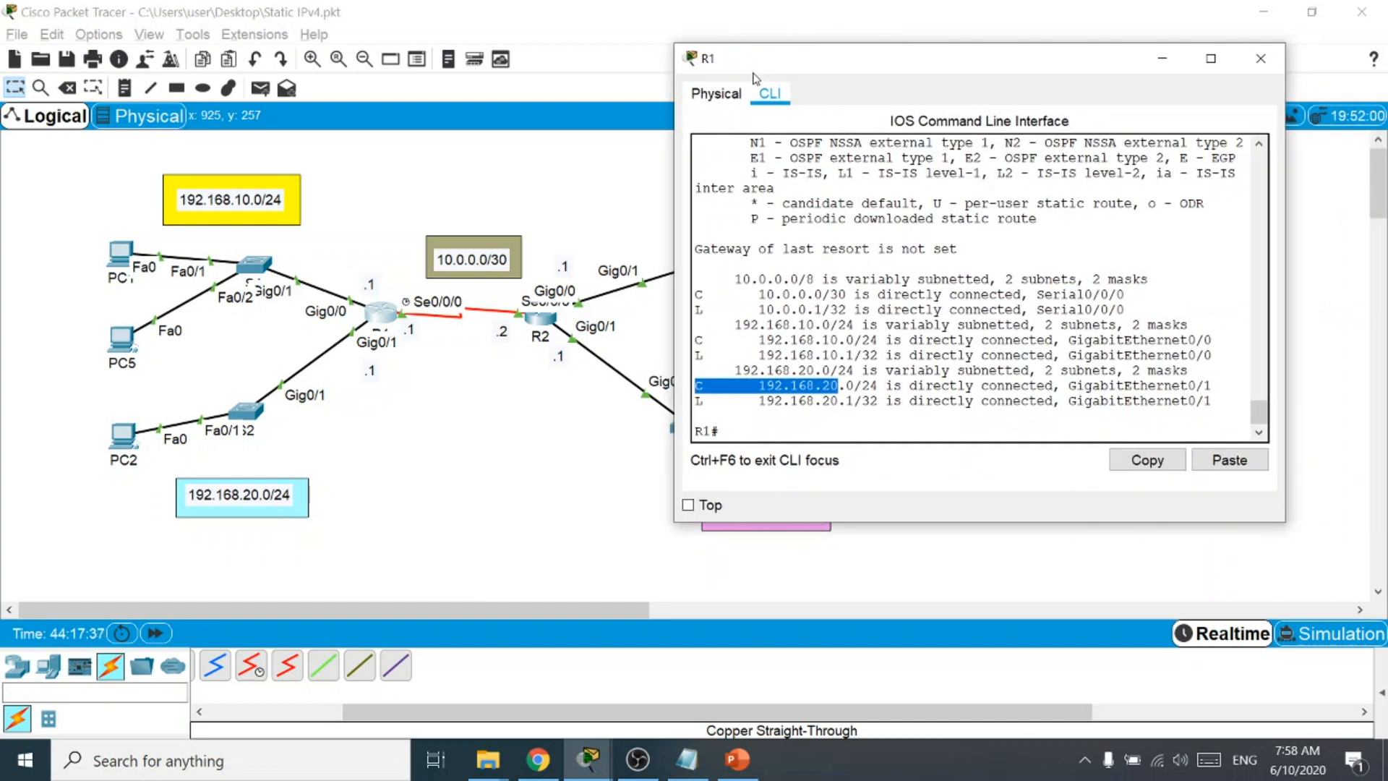
pyautogui.moveTo(675, 112); pyautogui.dragTo(917, 124)
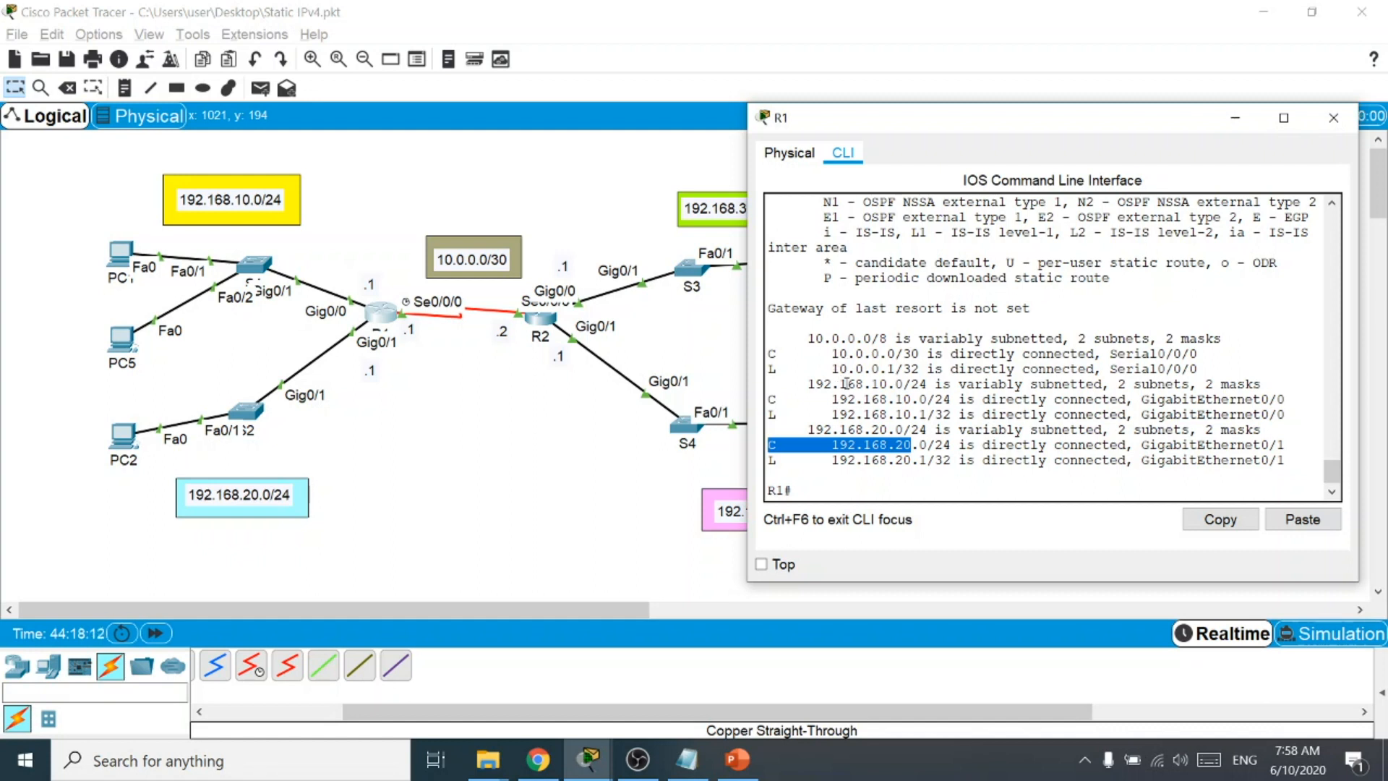
# Highlight R1's 10.0.0.0/8 entry and connected 10.0.0.0/30 route, and uncover the topology to compare them with the serial link.
pyautogui.click(847, 384)
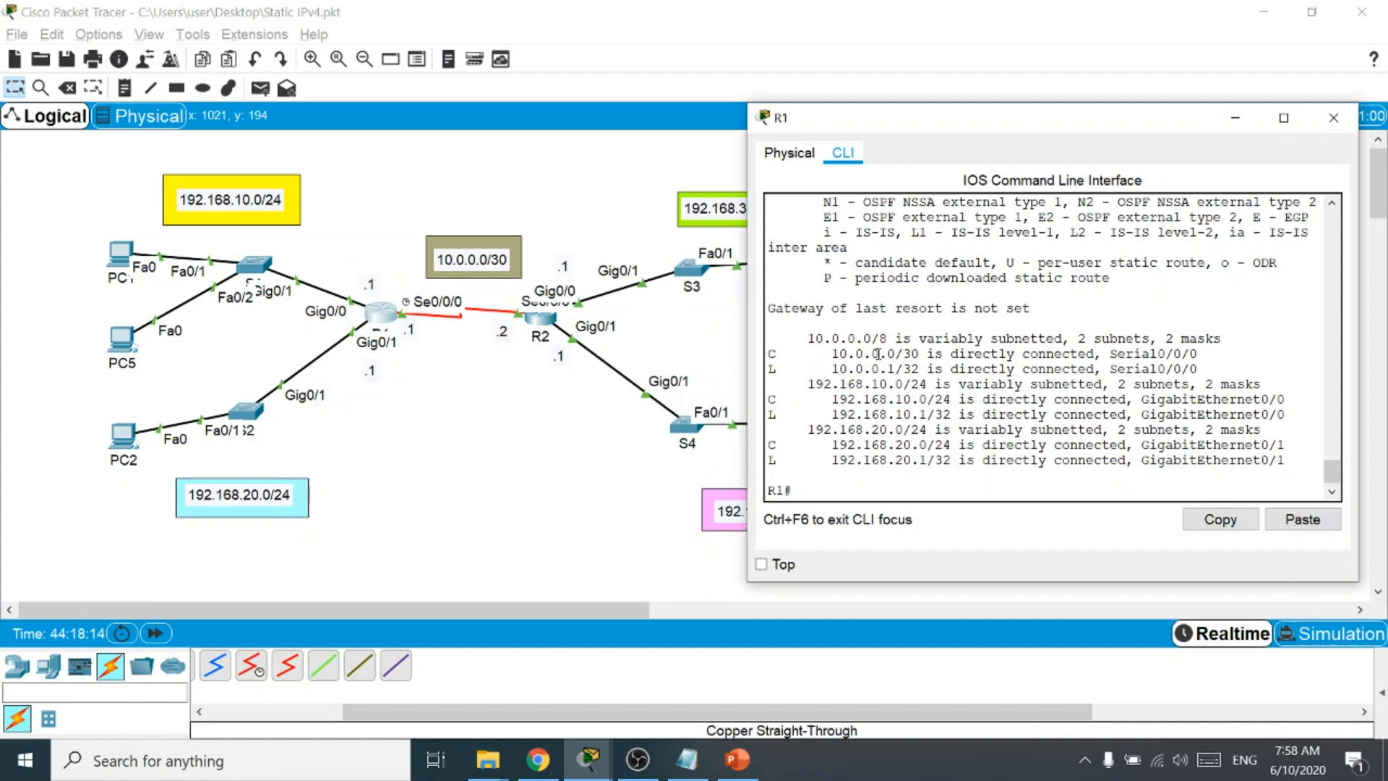
pyautogui.moveTo(882, 338); pyautogui.dragTo(783, 339)
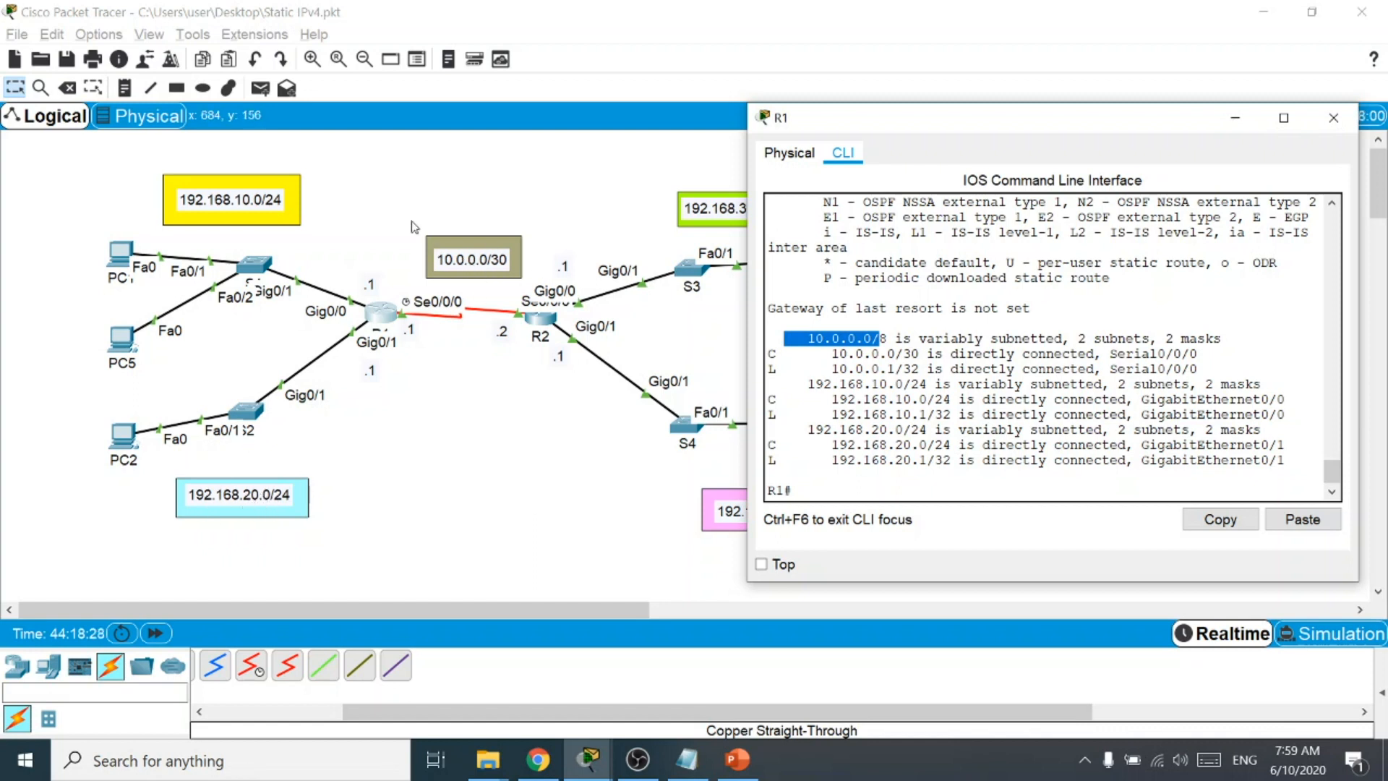
pyautogui.moveTo(889, 122); pyautogui.dragTo(723, 128)
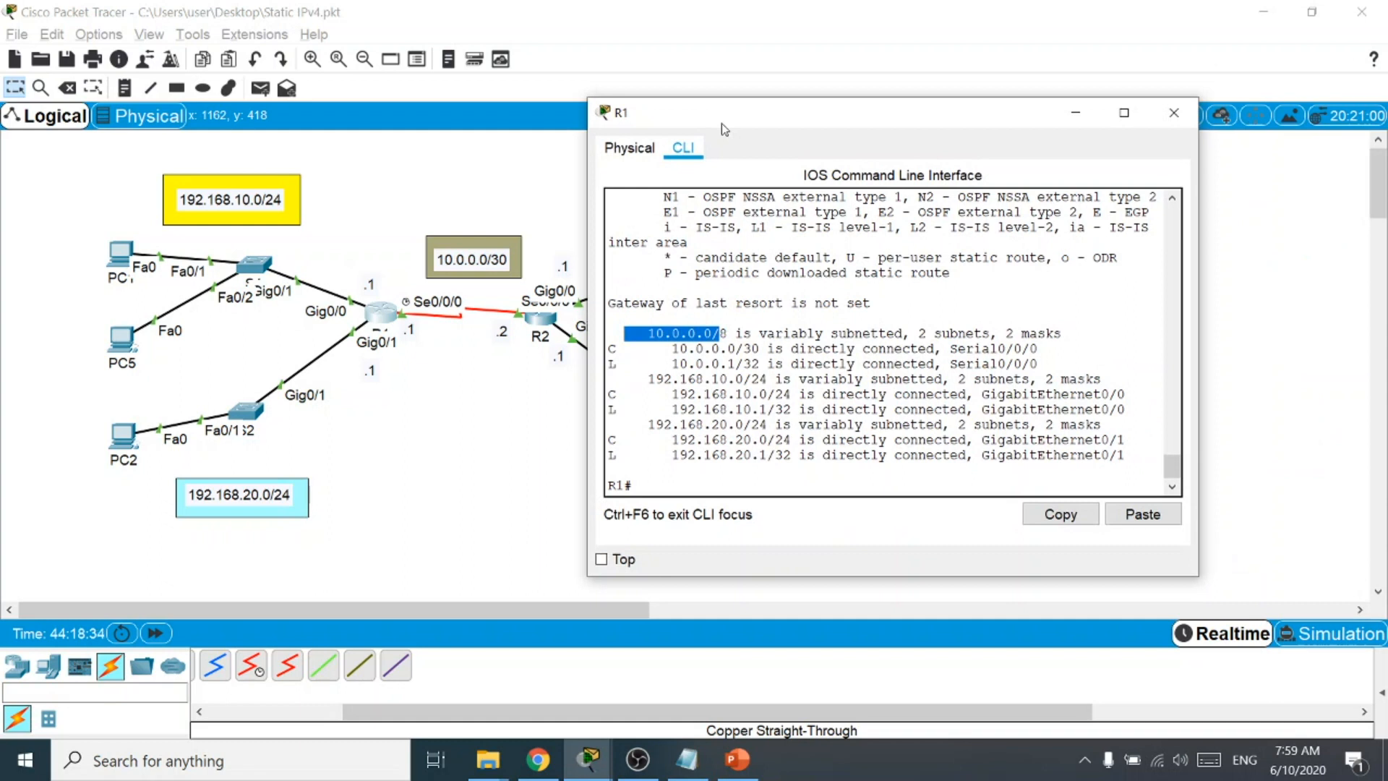
pyautogui.moveTo(607, 343); pyautogui.dragTo(772, 349)
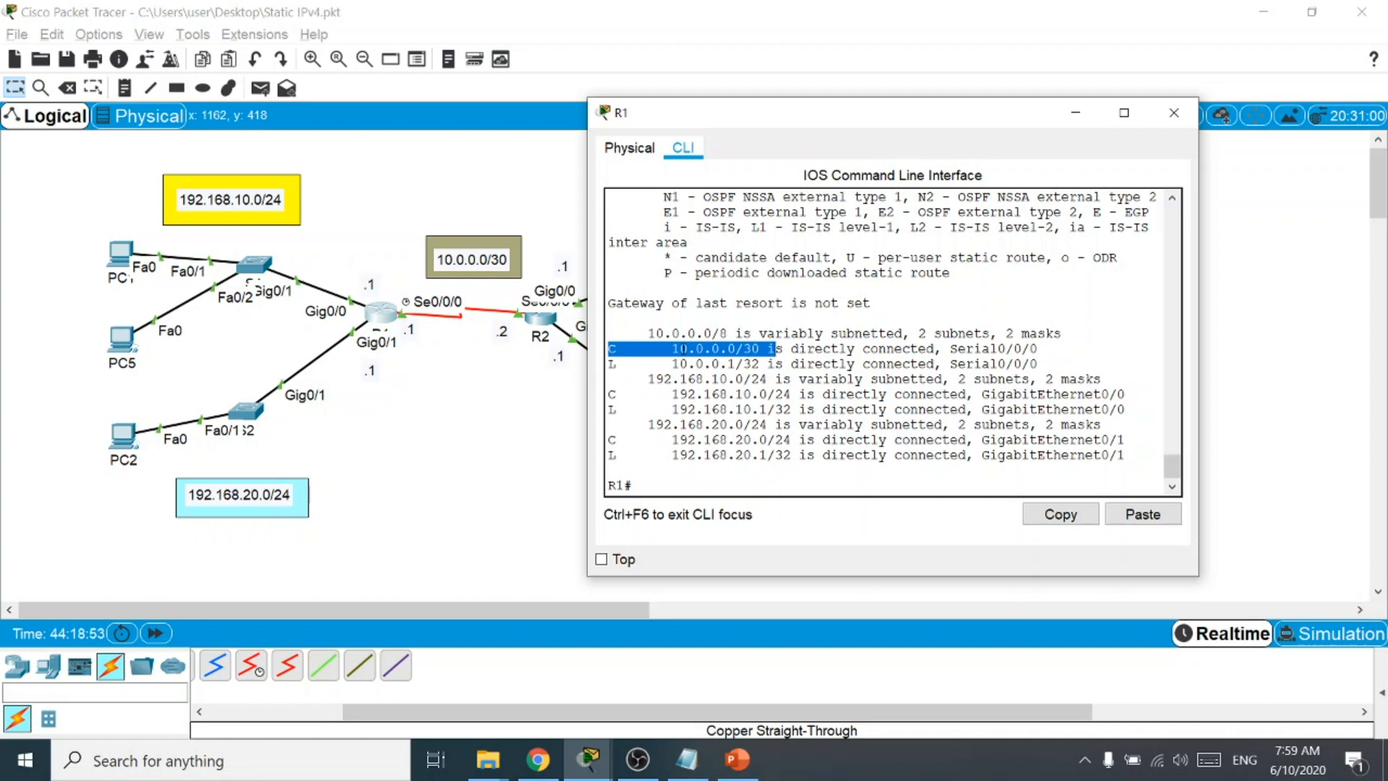
pyautogui.moveTo(737, 114); pyautogui.dragTo(1030, 120)
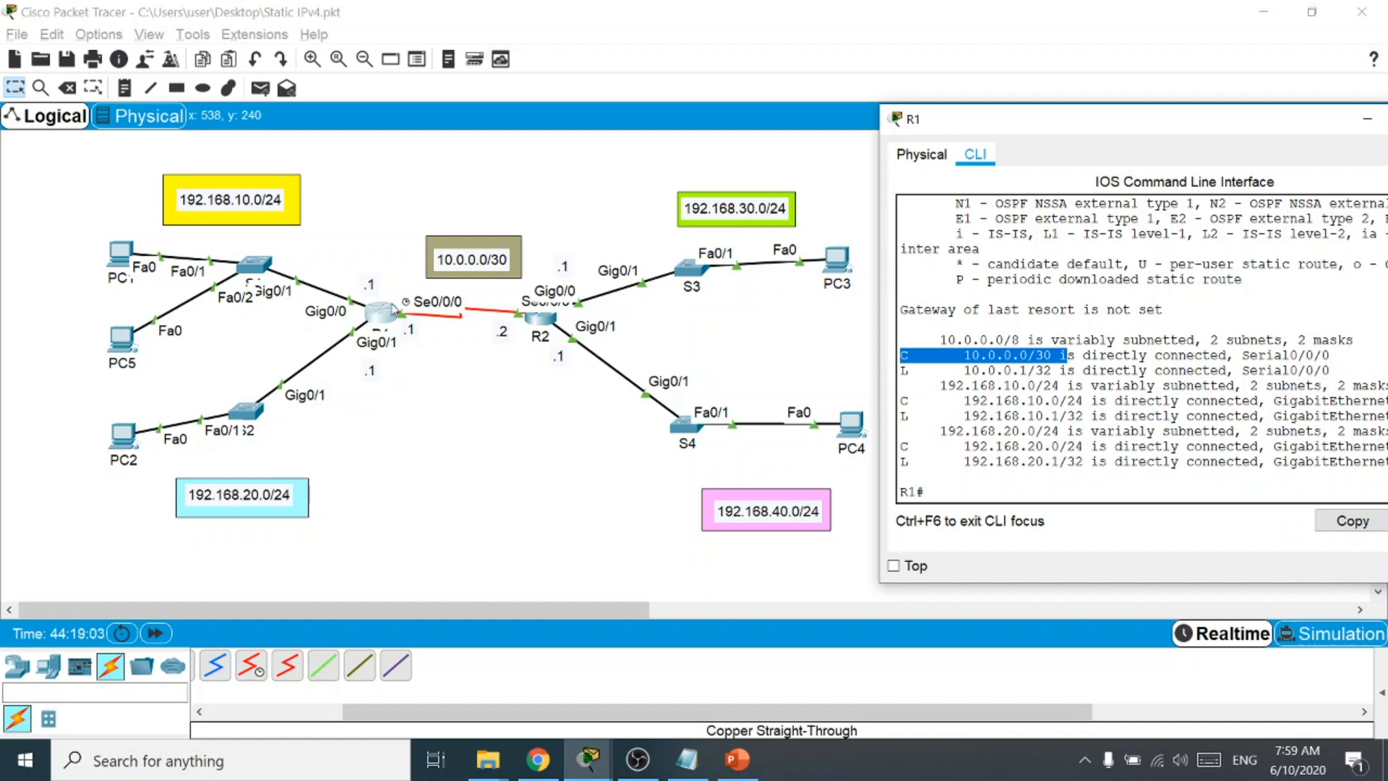
pyautogui.moveTo(1034, 120); pyautogui.dragTo(975, 121)
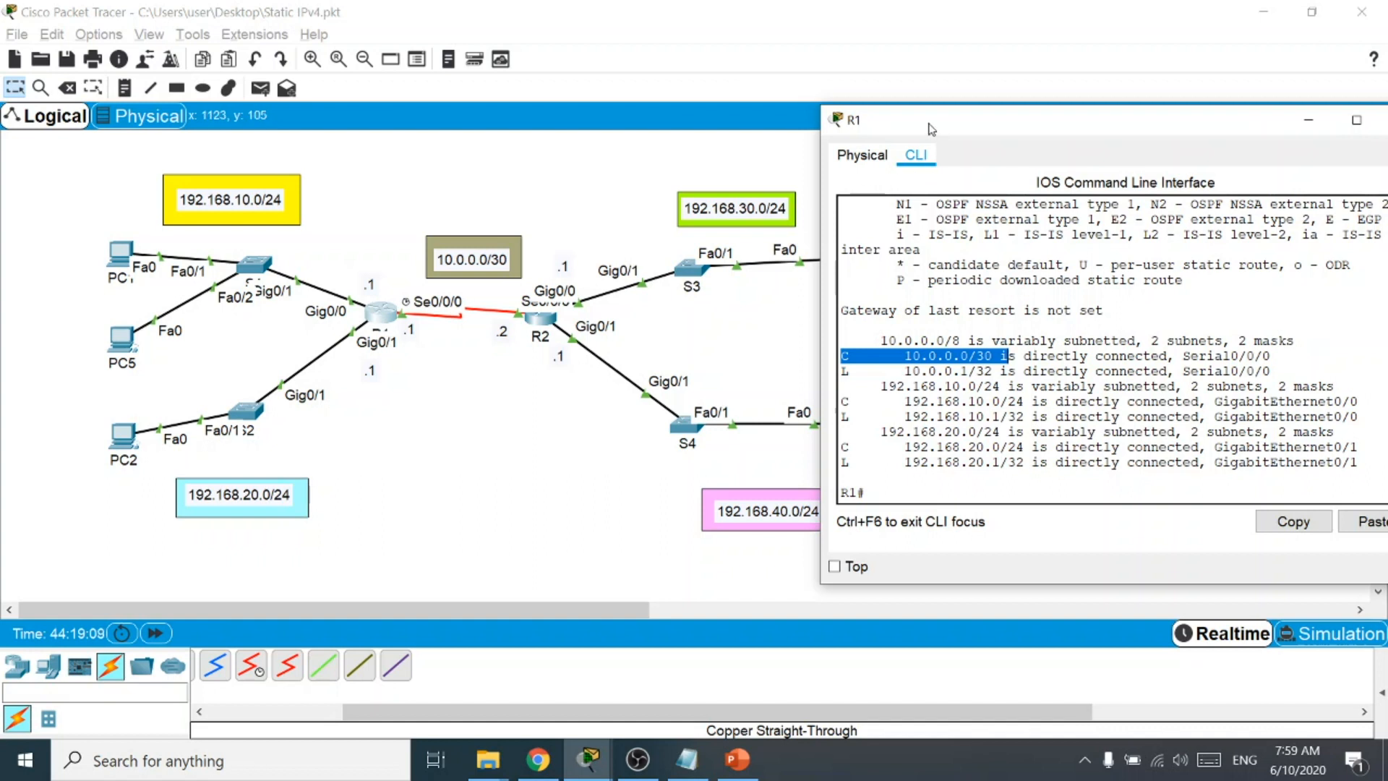
pyautogui.click(744, 279)
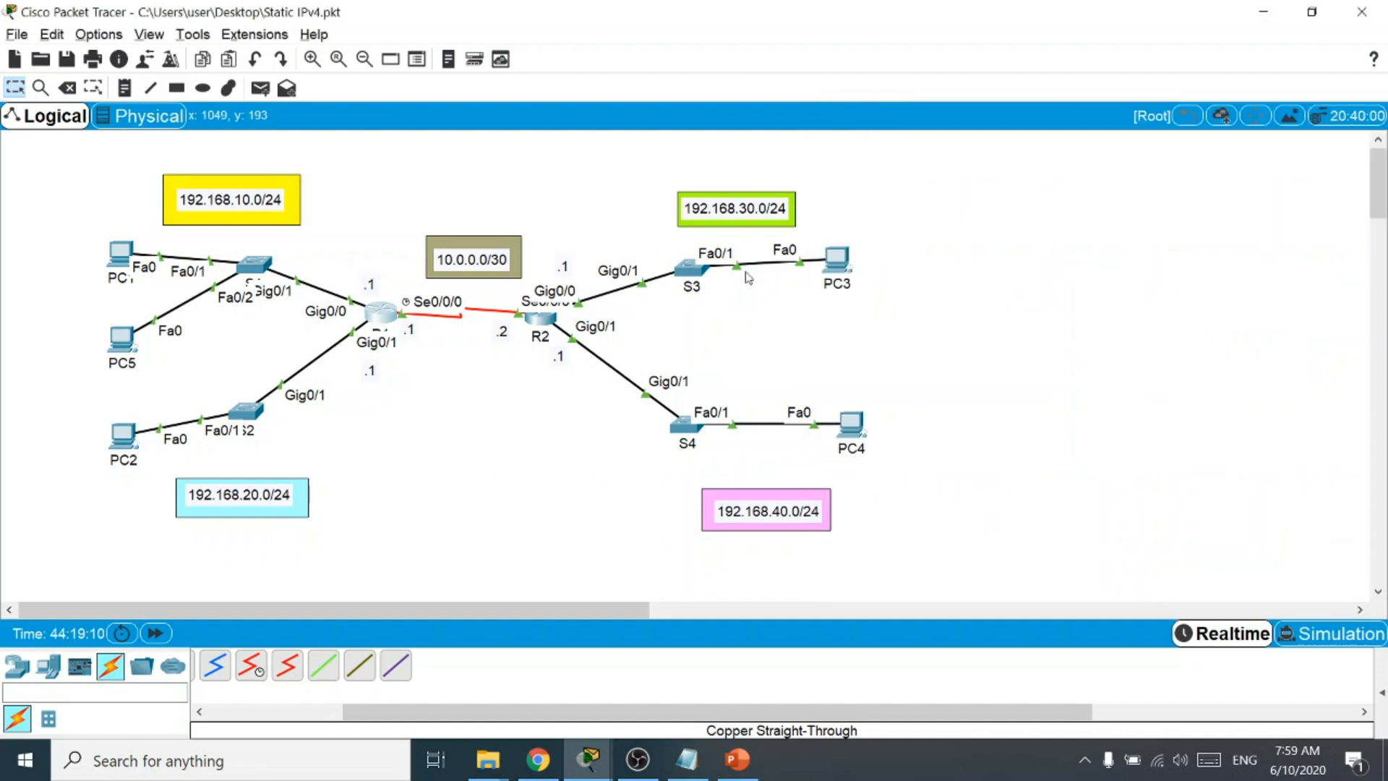
# Open R2's command line, enter privileged mode with "en", and display its routing table with "sh ip rout".
pyautogui.click(540, 318)
pyautogui.moveTo(734, 145); pyautogui.dragTo(1098, 130)
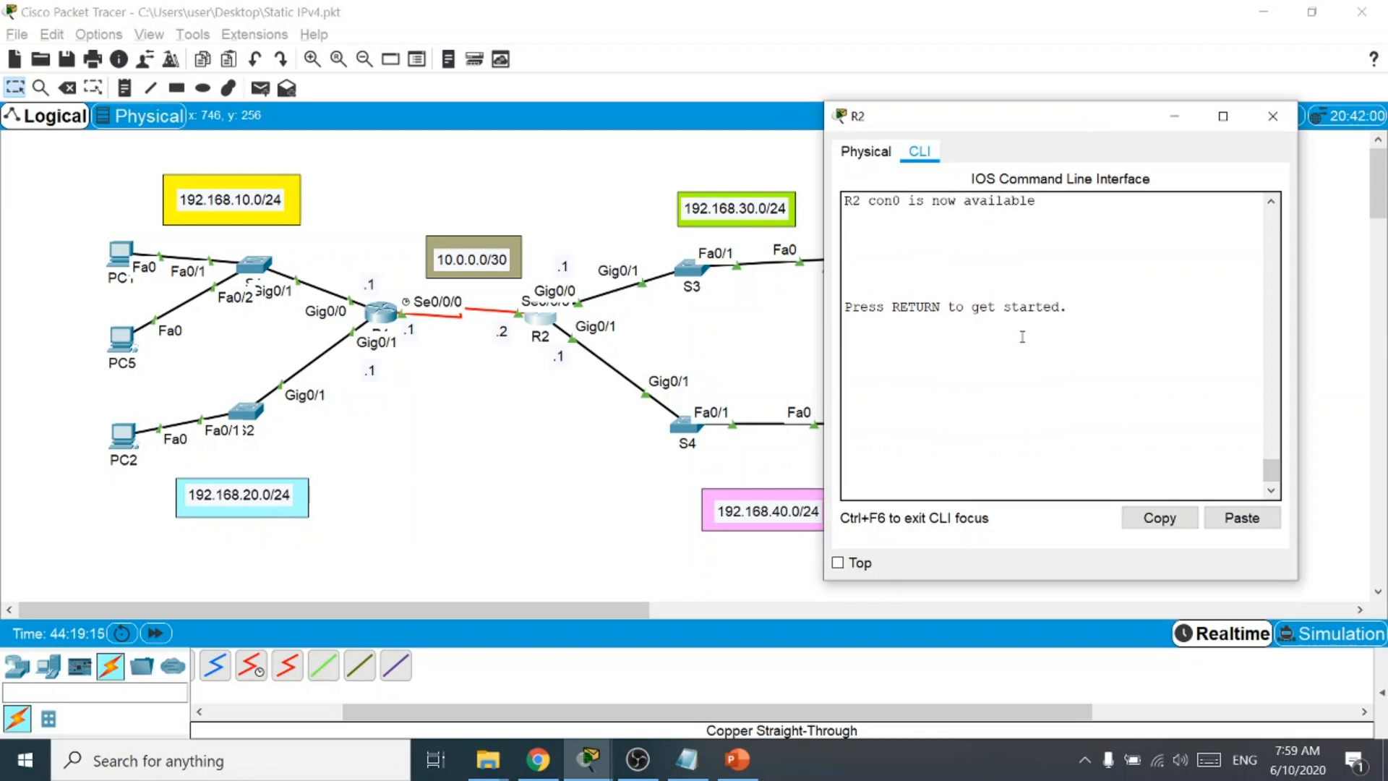
pyautogui.press('Return')
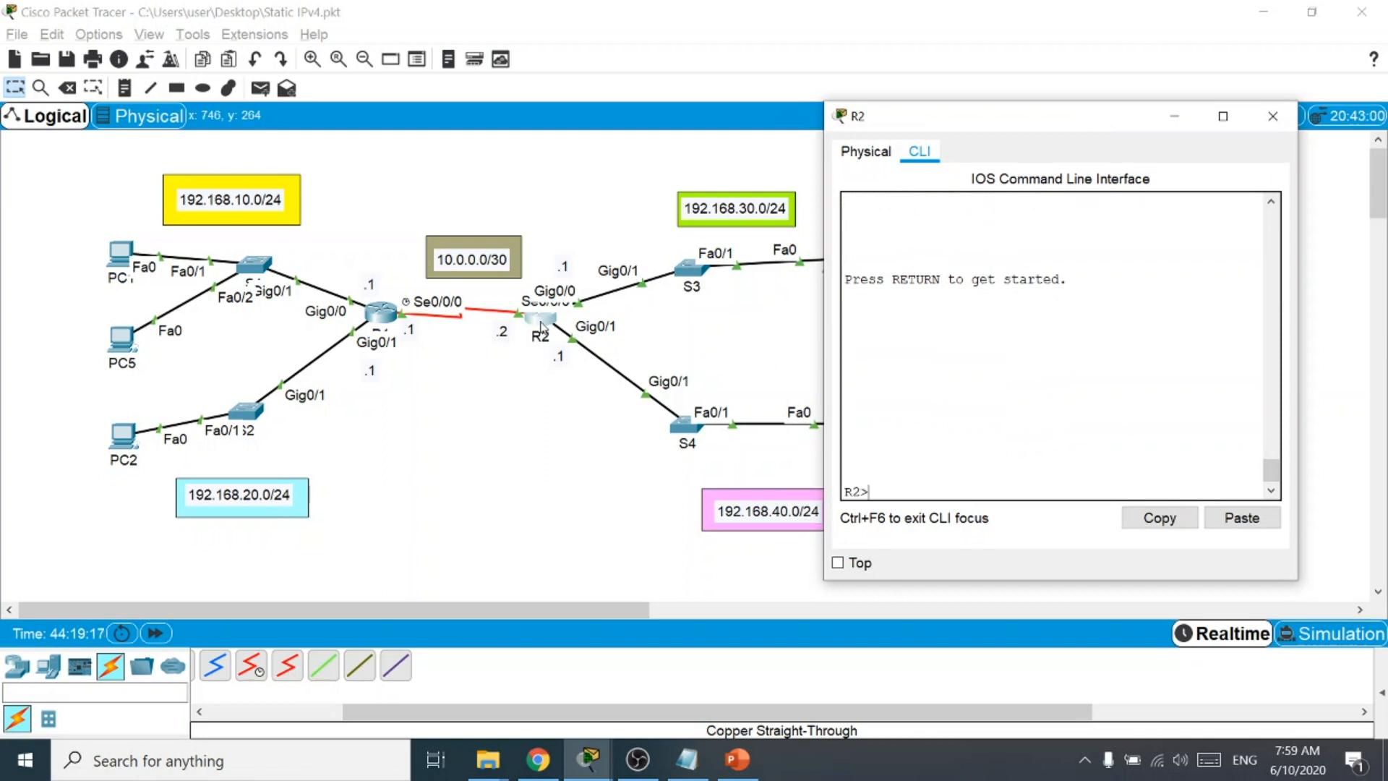
pyautogui.write('en')
pyautogui.press('Return')
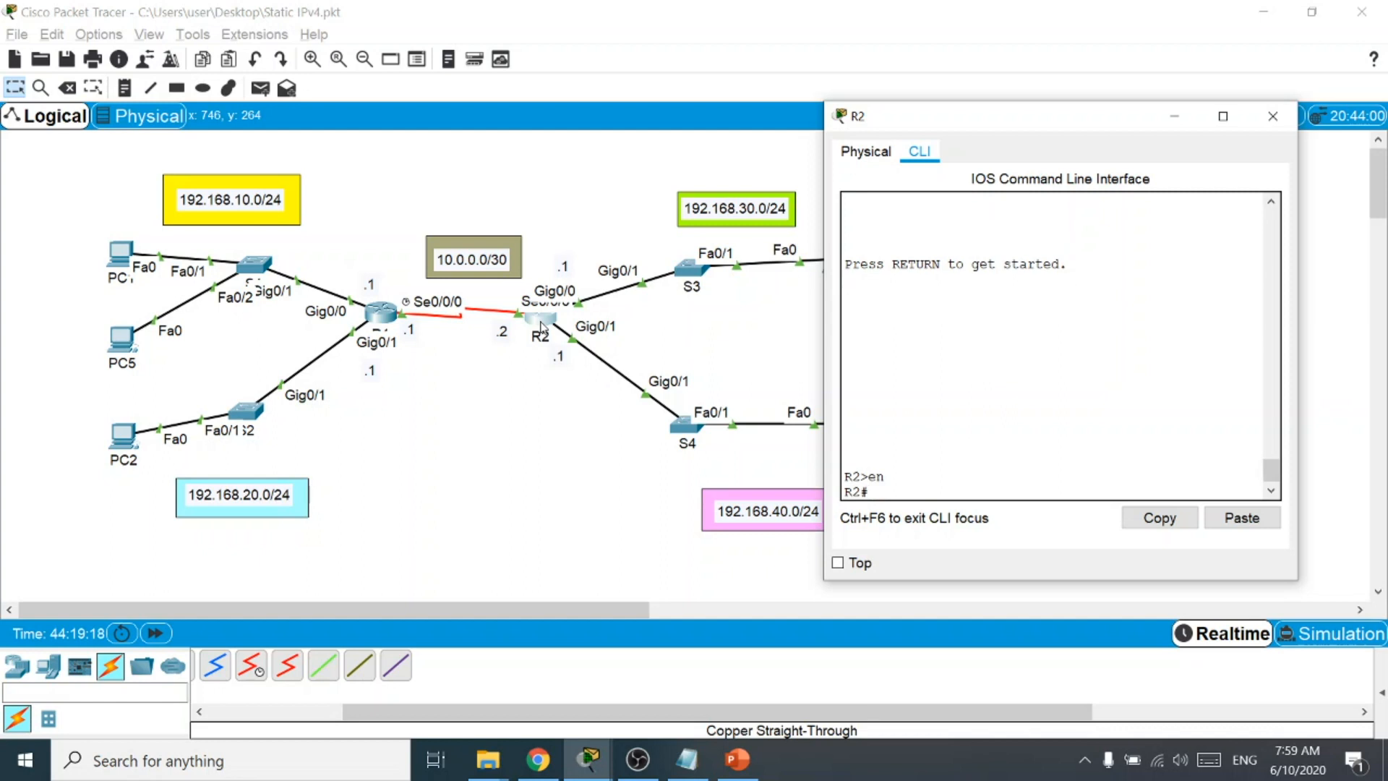
pyautogui.write('sh ip roy')
pyautogui.press('BackSpace')
pyautogui.write('ut')
pyautogui.press('Return')
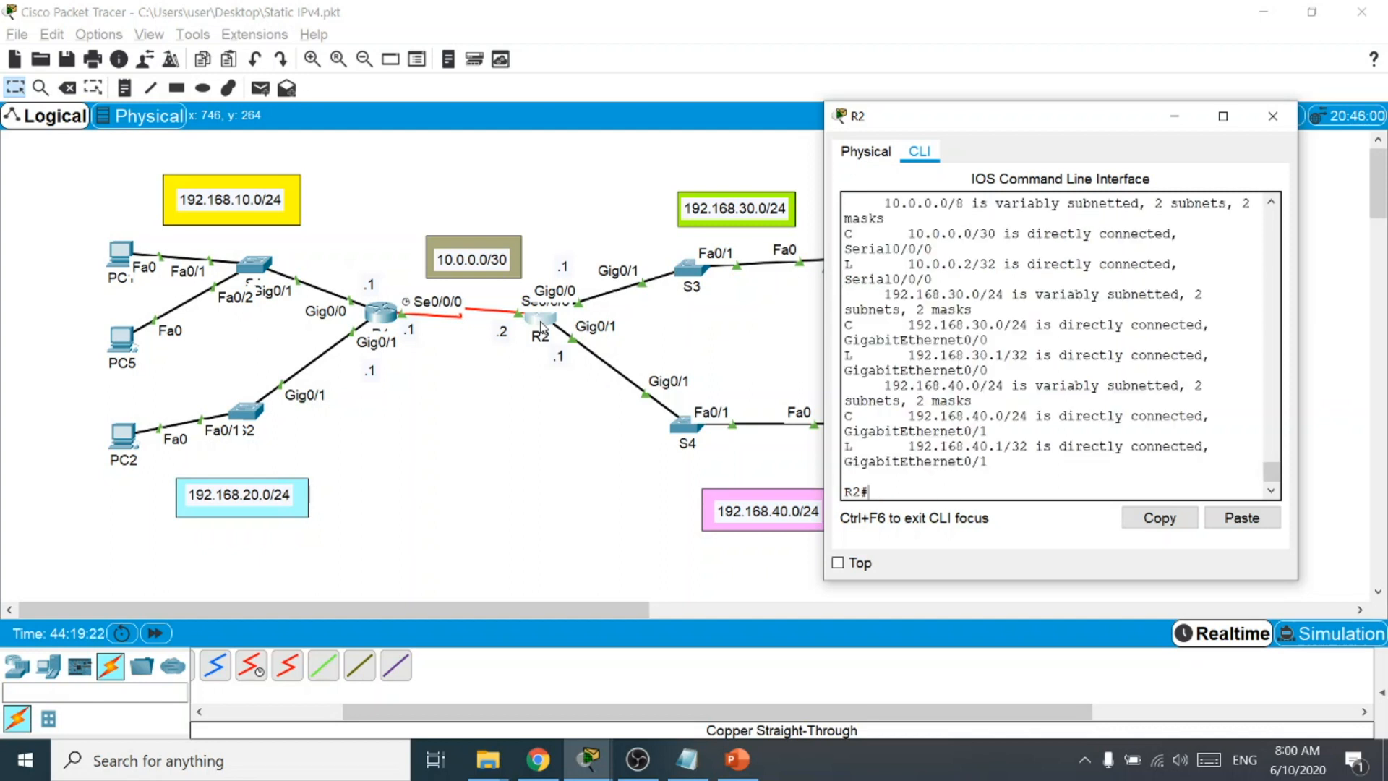
# Widen R2's window, highlight its connected routes for comparison with the topology, and close the window.
pyautogui.moveTo(825, 320); pyautogui.dragTo(654, 311)
pyautogui.moveTo(904, 128); pyautogui.dragTo(1068, 128)
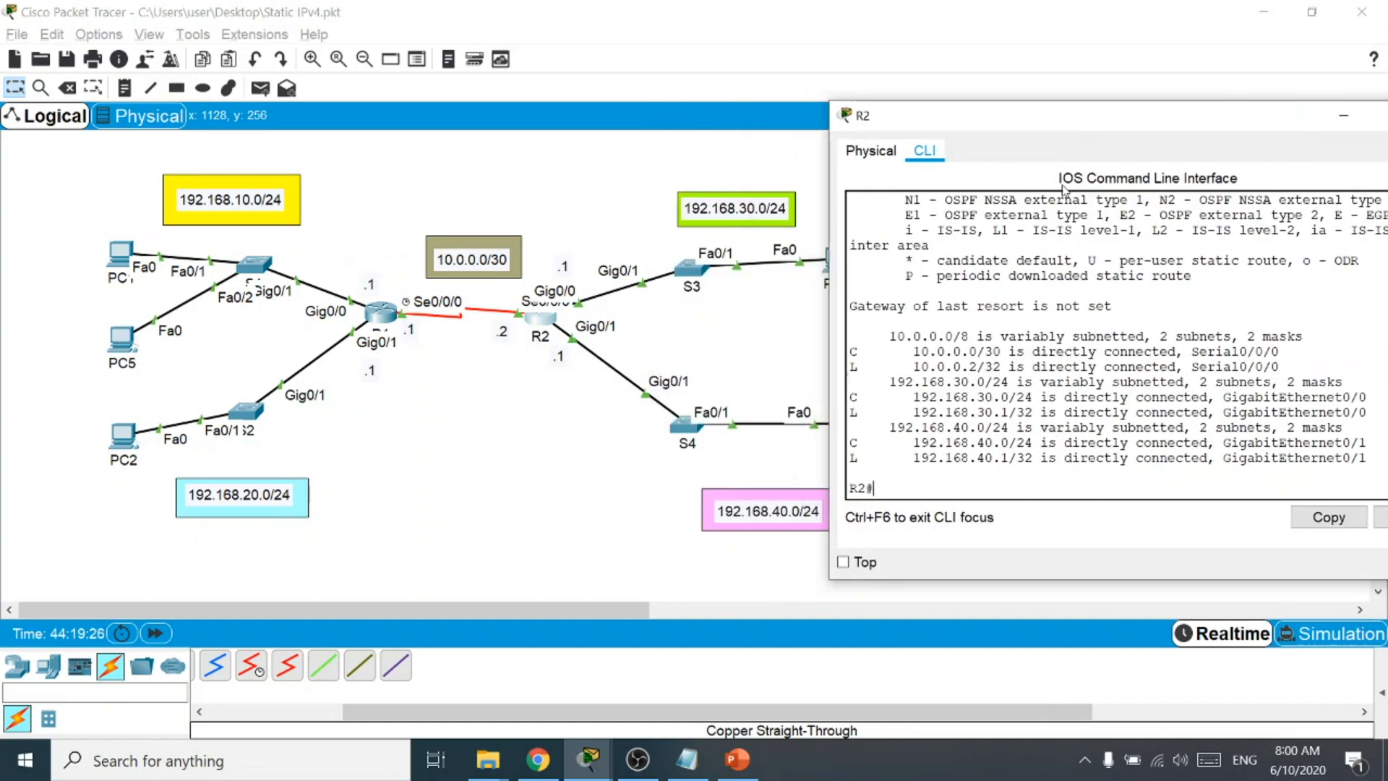
pyautogui.moveTo(1001, 352); pyautogui.dragTo(850, 352)
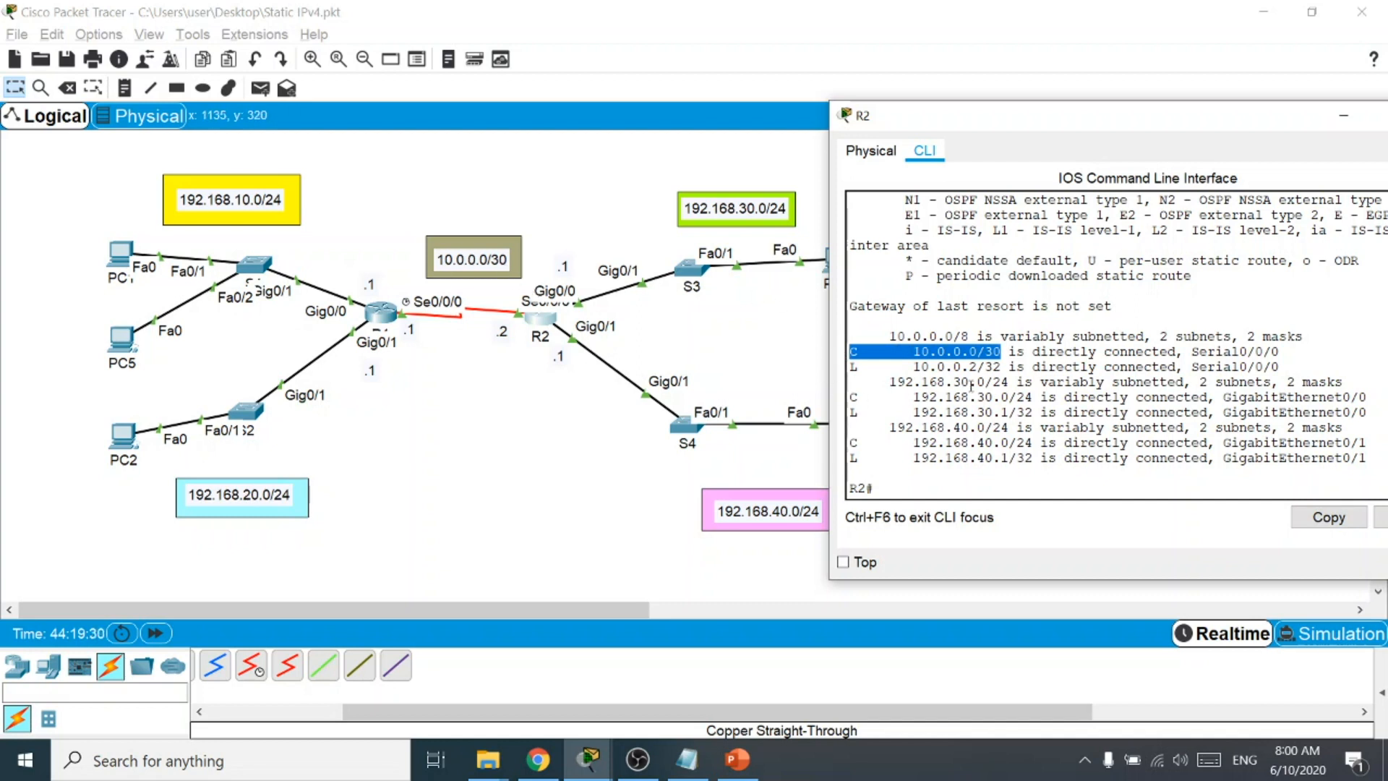
pyautogui.moveTo(976, 382); pyautogui.dragTo(850, 367)
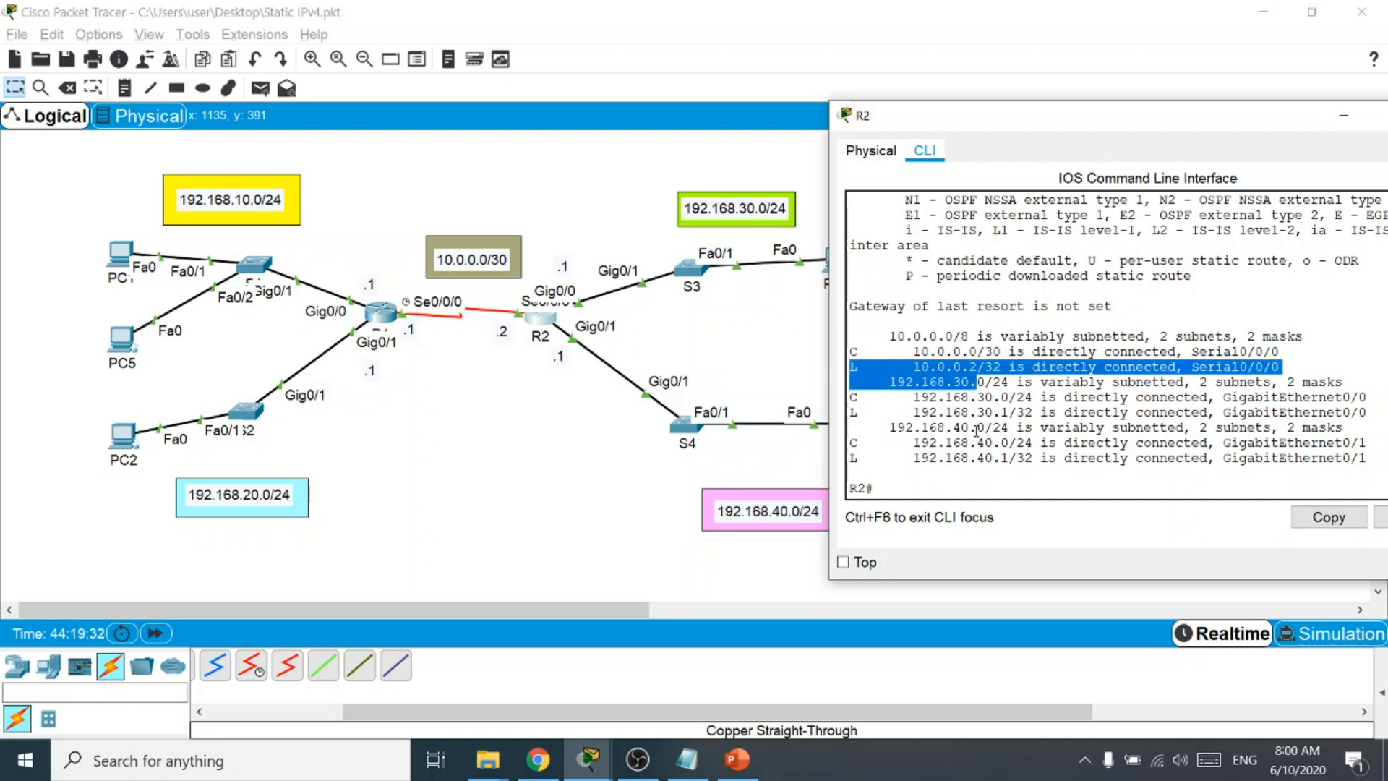
pyautogui.moveTo(992, 442); pyautogui.dragTo(850, 442)
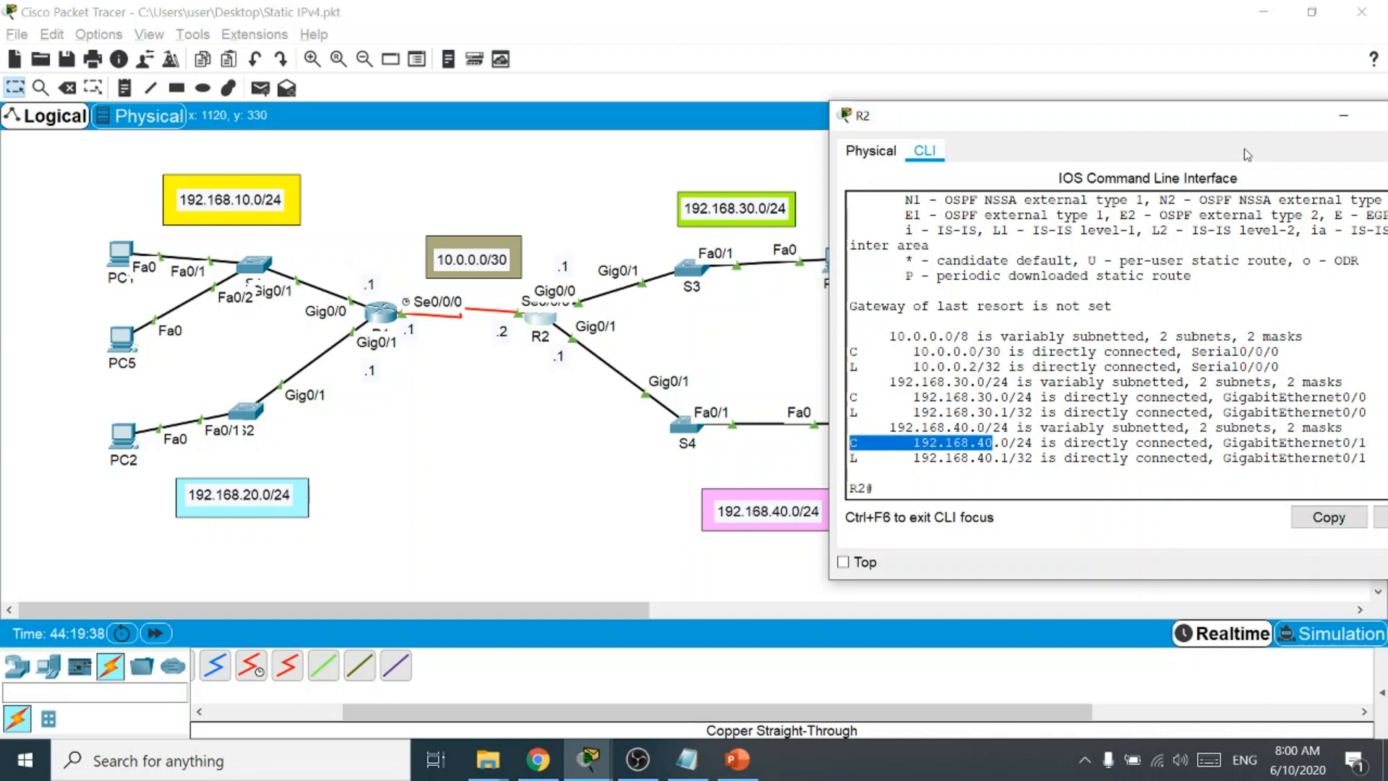
pyautogui.moveTo(1216, 127); pyautogui.dragTo(1280, 148)
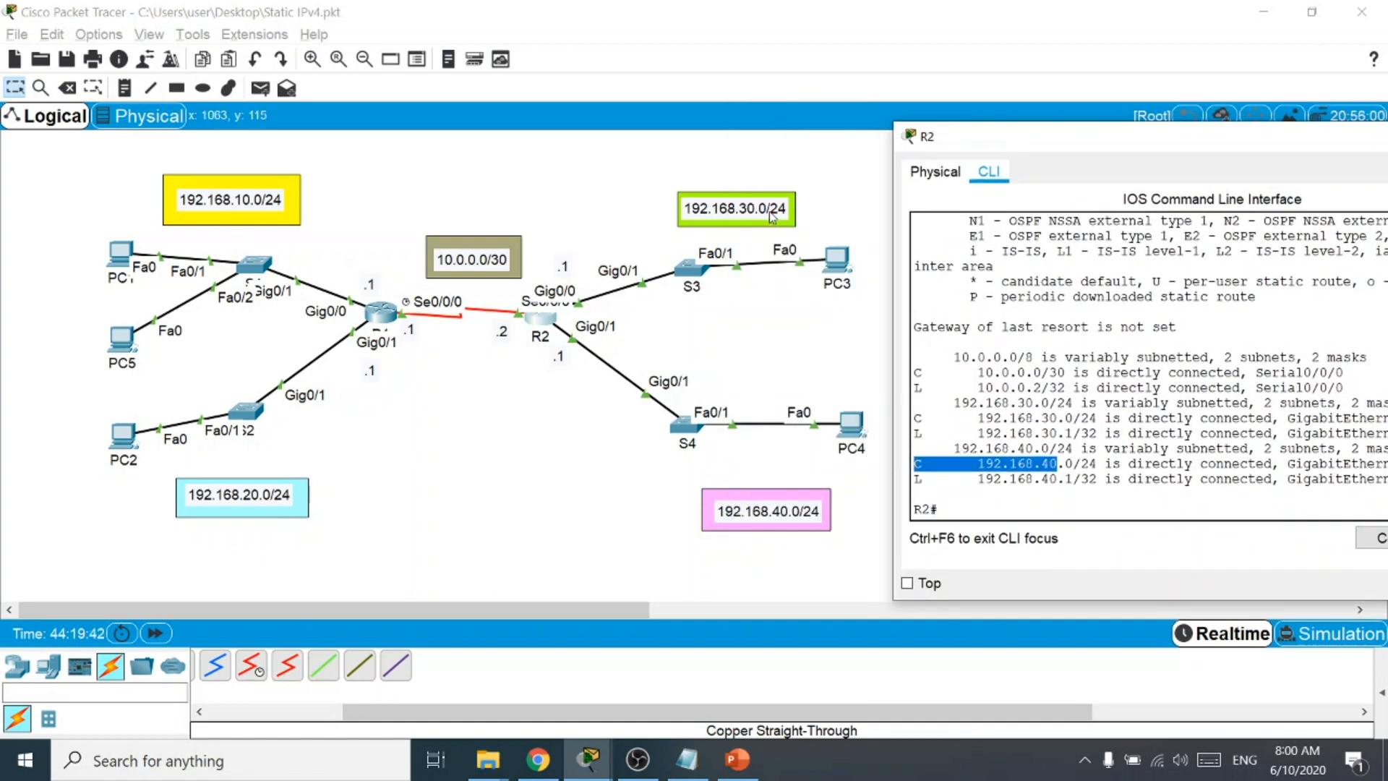
pyautogui.moveTo(1206, 143); pyautogui.dragTo(1063, 161)
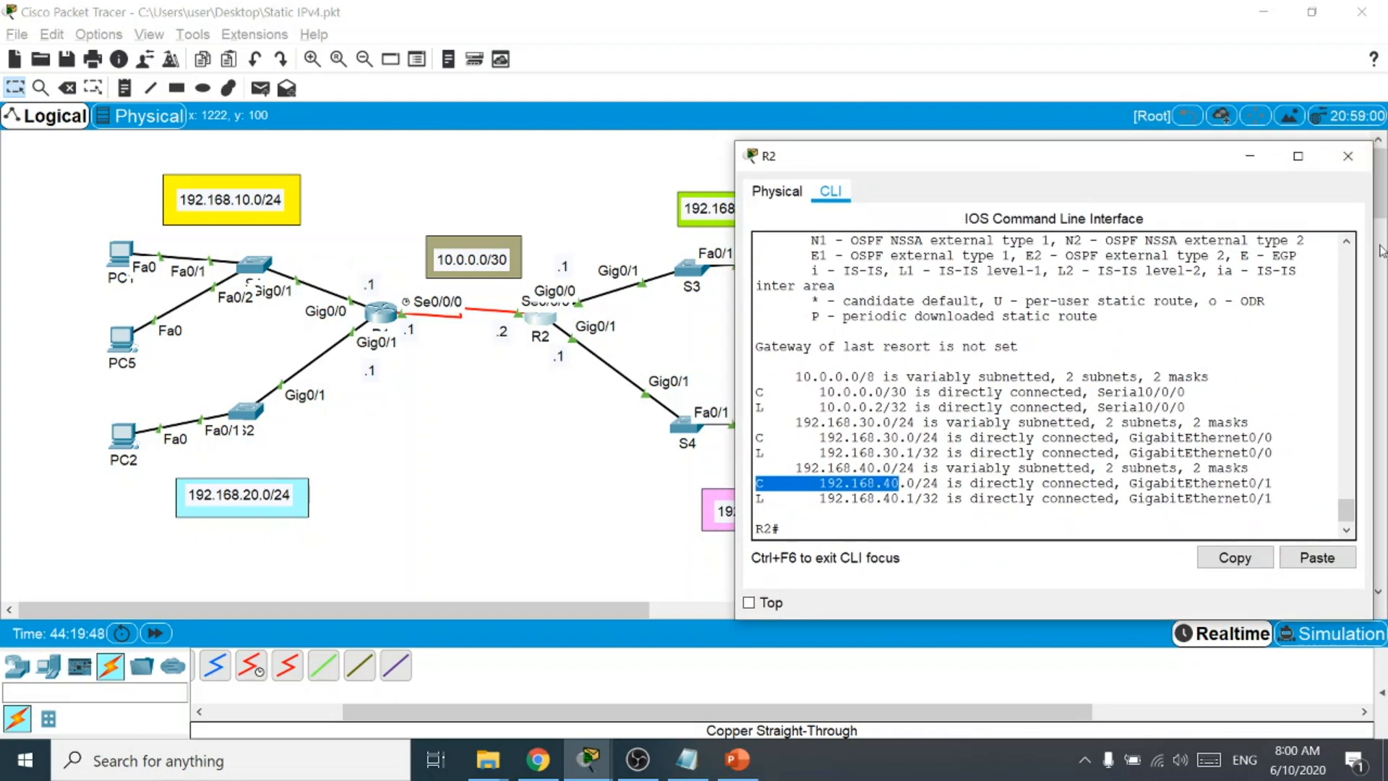
pyautogui.click(1348, 156)
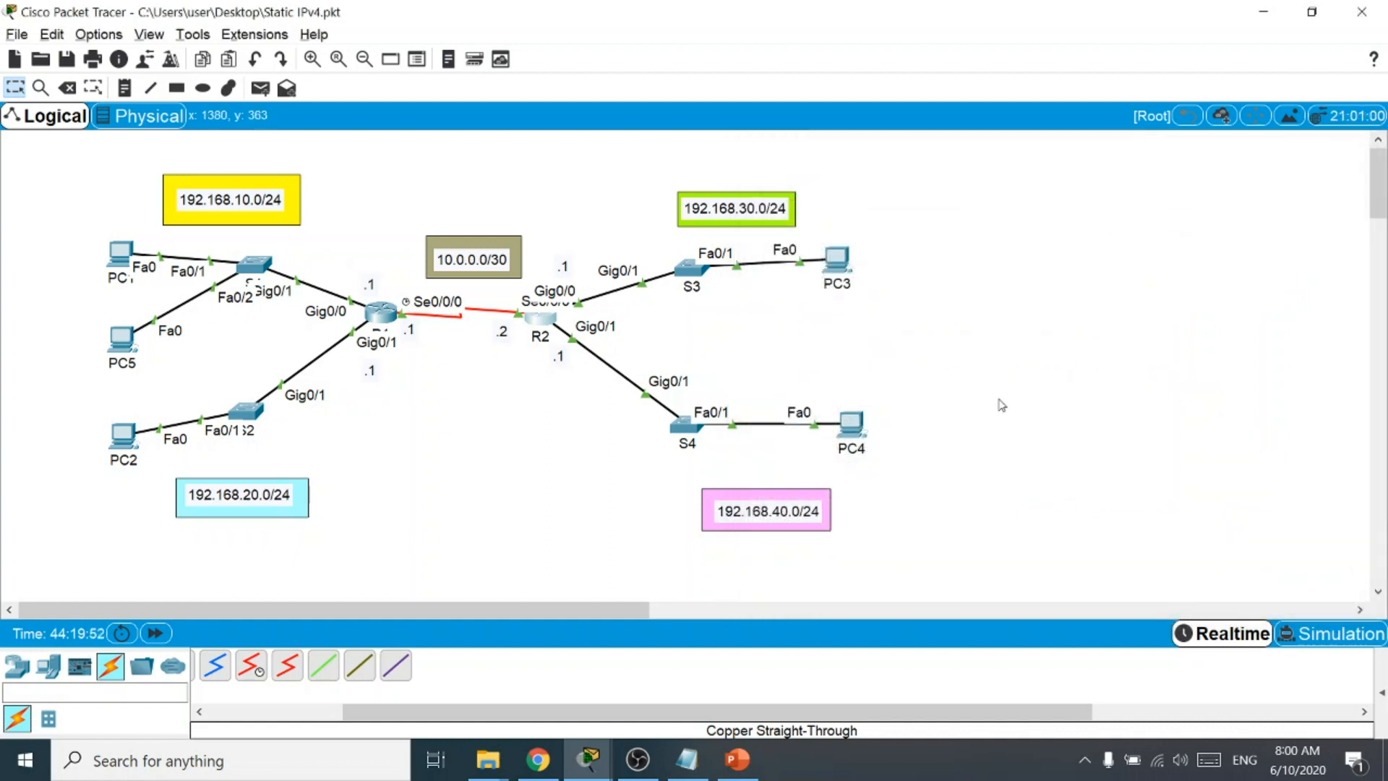
# Switch to Notepad and add the line "ways build the routing table" two blank lines below the existing notes.
pyautogui.click(686, 759)
pyautogui.press('Return')
pyautogui.press('Return')
pyautogui.press('Return')
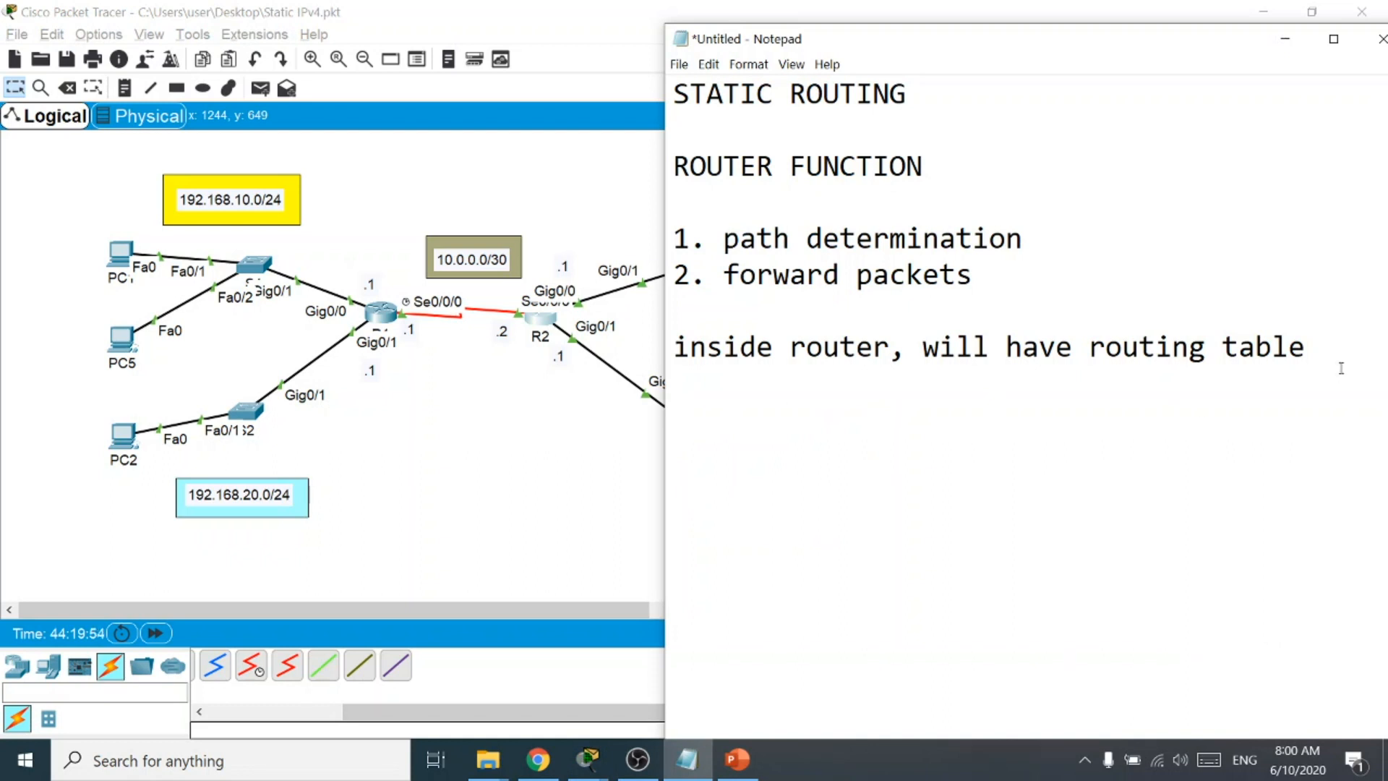
pyautogui.write('ways buil')
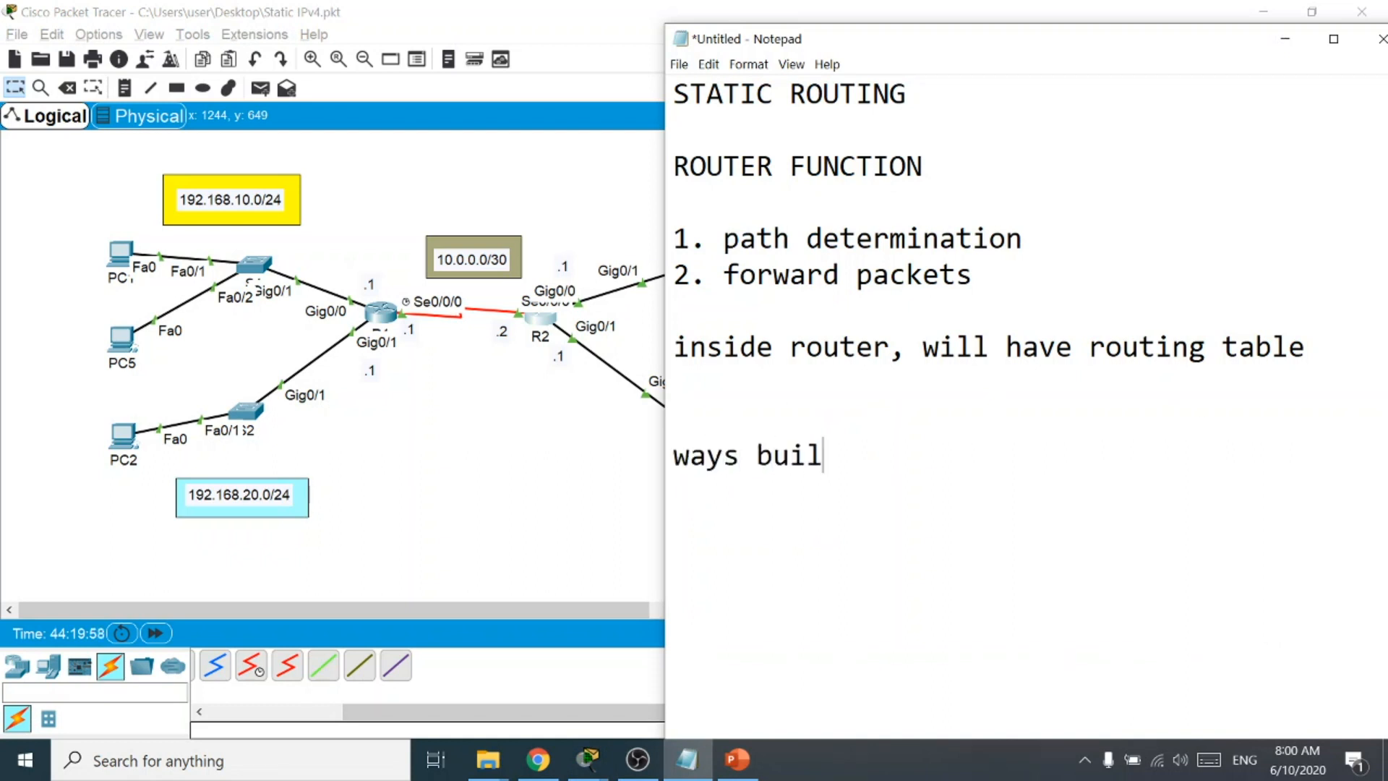
pyautogui.write('d the rouin')
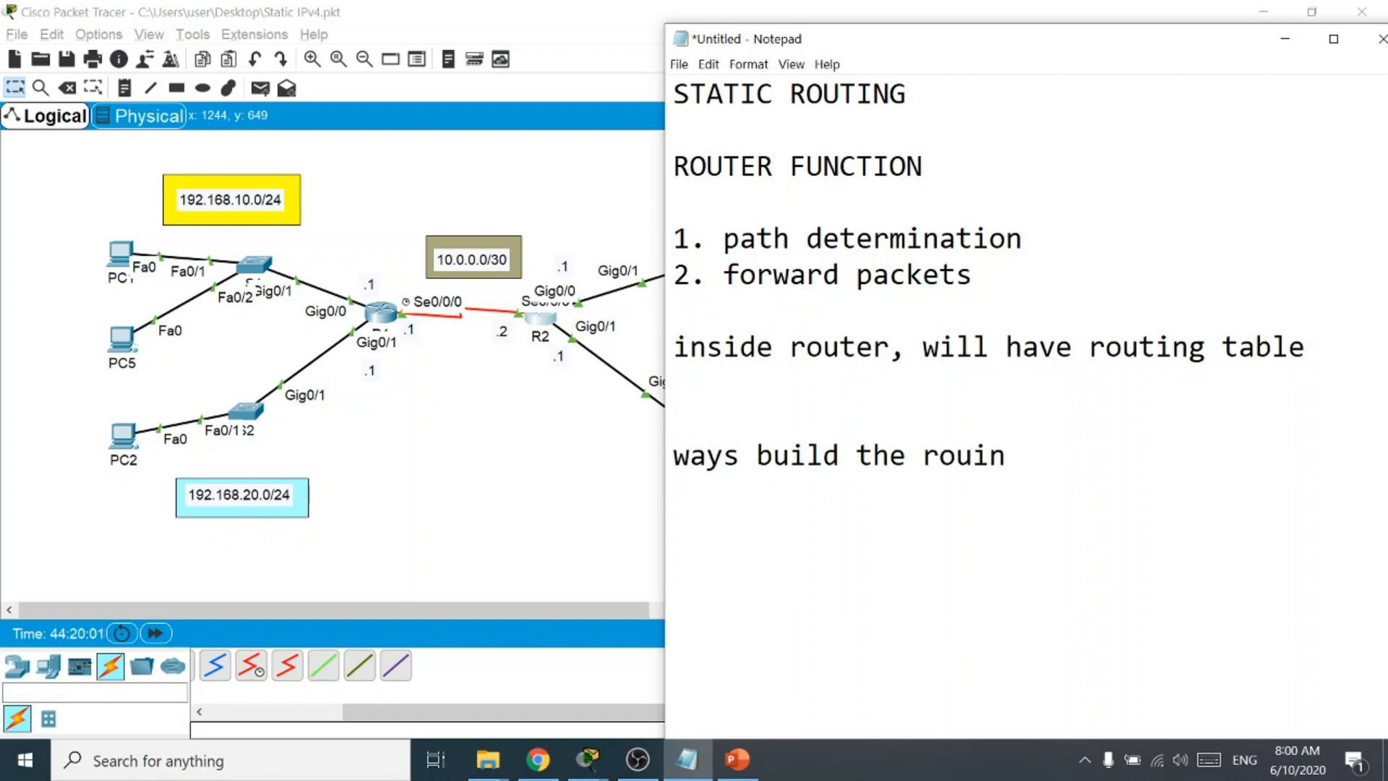
pyautogui.press('BackSpace')
pyautogui.press('BackSpace')
pyautogui.write('ting table')
# Add the list item "1. static routing - manually added" under the routing table heading.
pyautogui.press('Return')
pyautogui.write('1. stat')
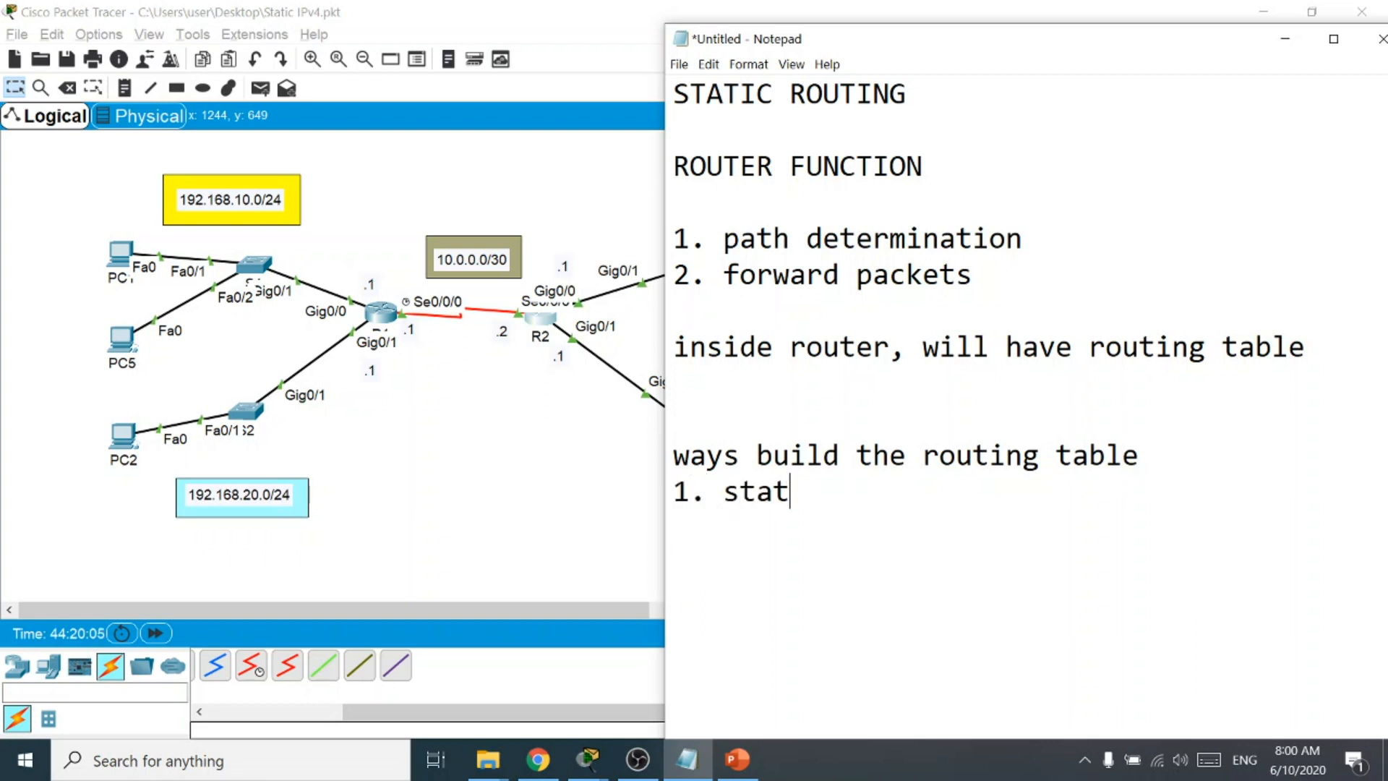
pyautogui.write('ic routing')
pyautogui.press('Return')
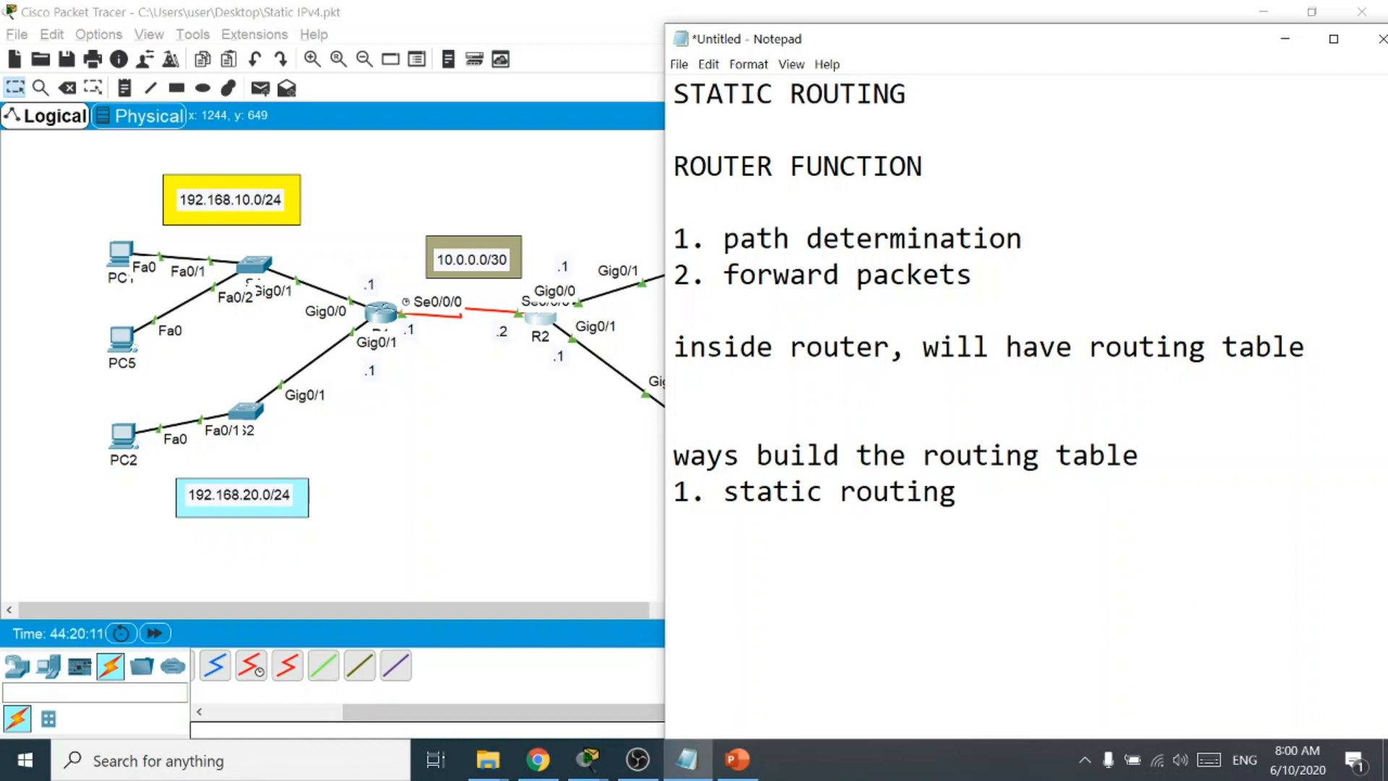
pyautogui.click(1004, 481)
pyautogui.write('- manually added')
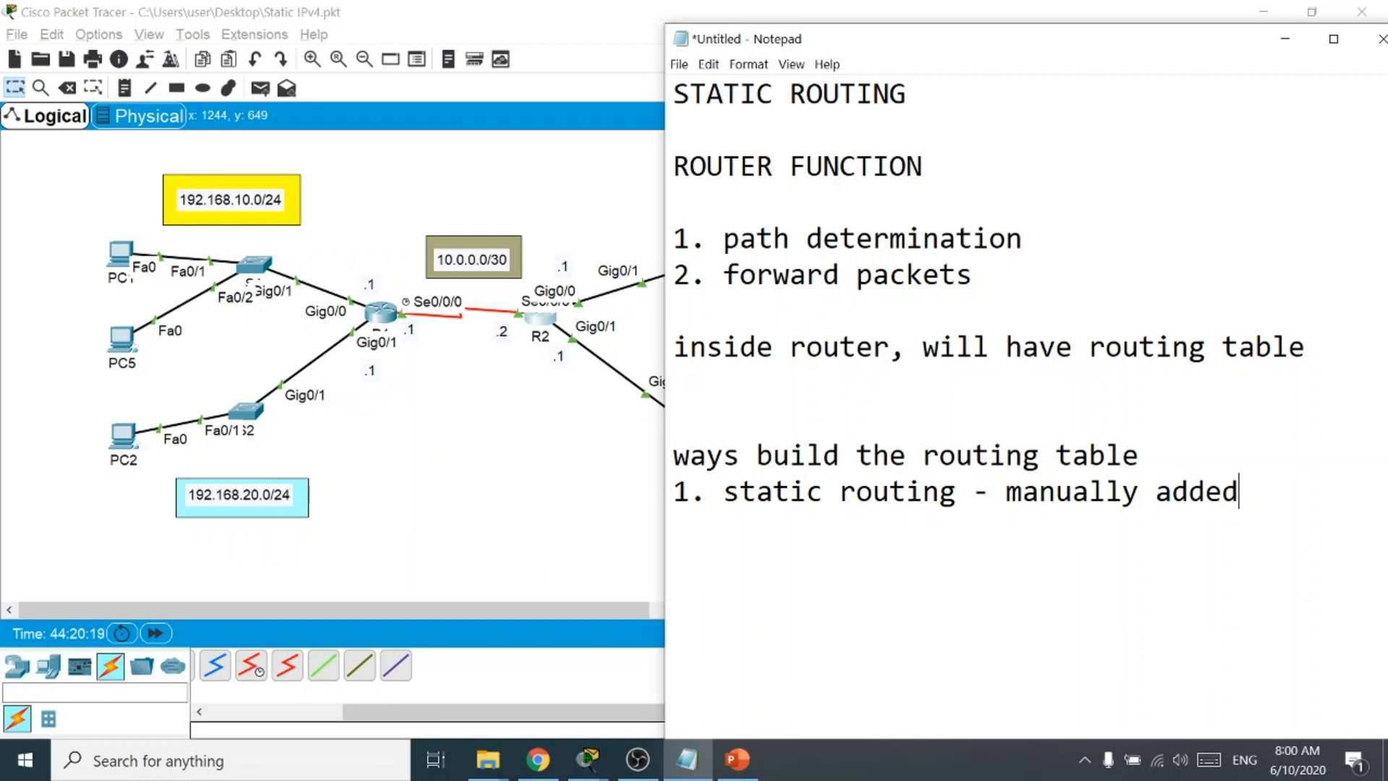
# Add the list item "2. dynamic routing - learned by routing algorithm (eigrp,rip,ospf)" below the static routing item.
pyautogui.press('Return')
pyautogui.write('2. dynamic routing - ')
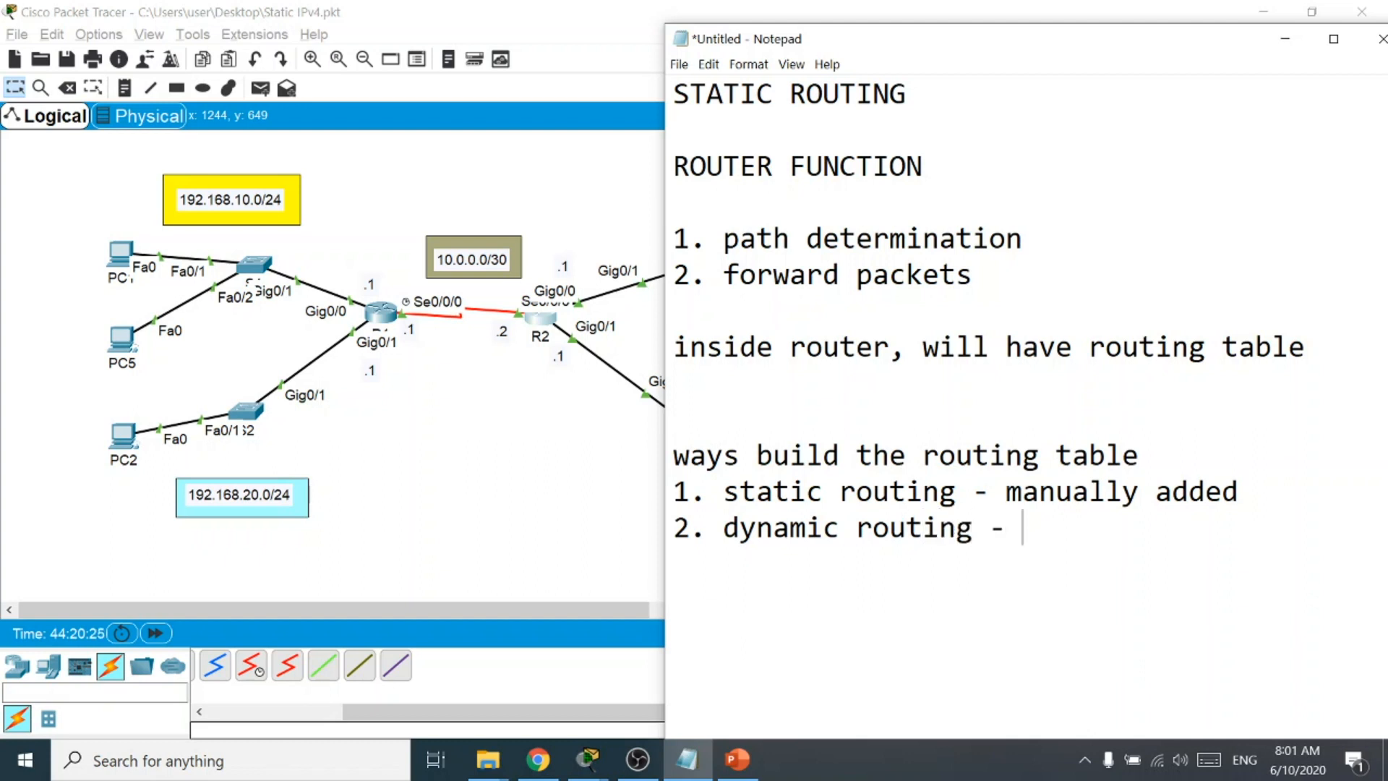
pyautogui.write('learne')
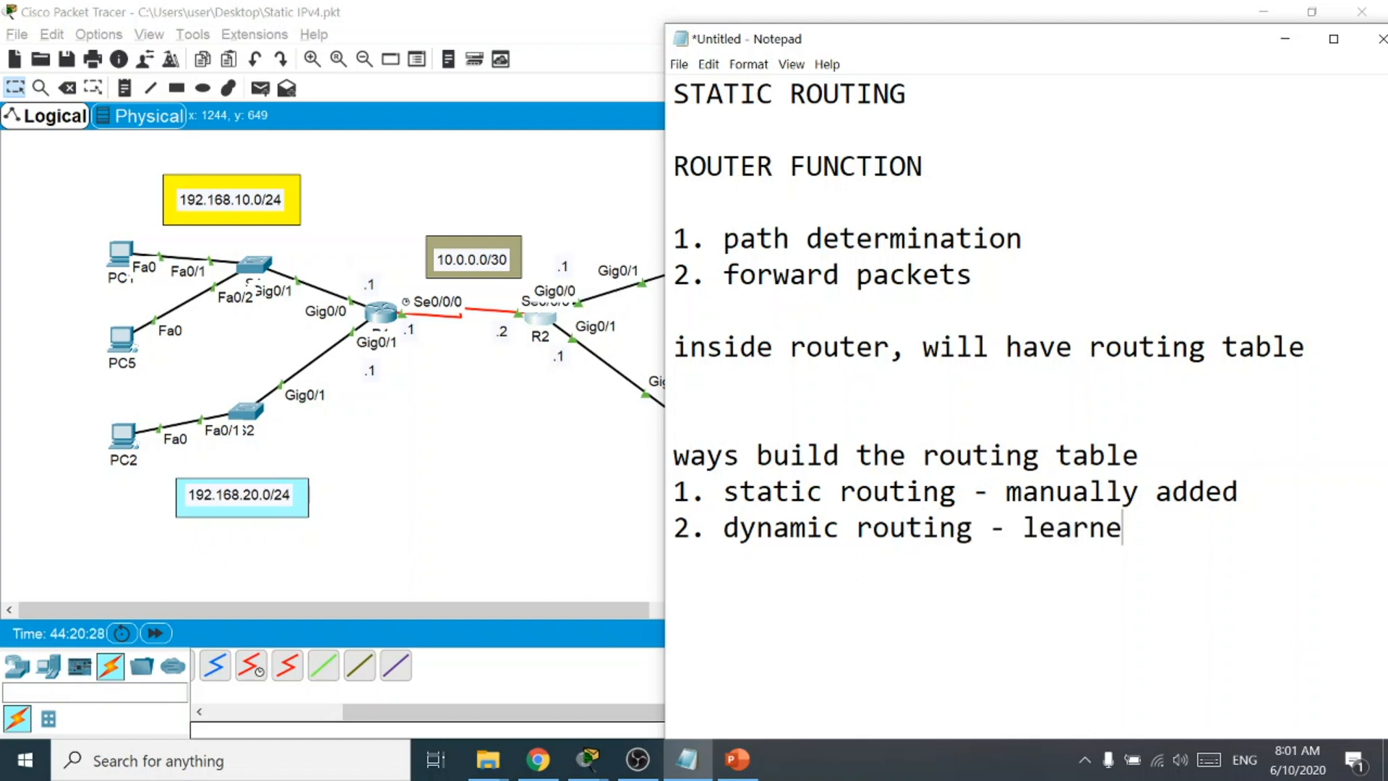
pyautogui.press('BackSpace')
pyautogui.write('ed by rout')
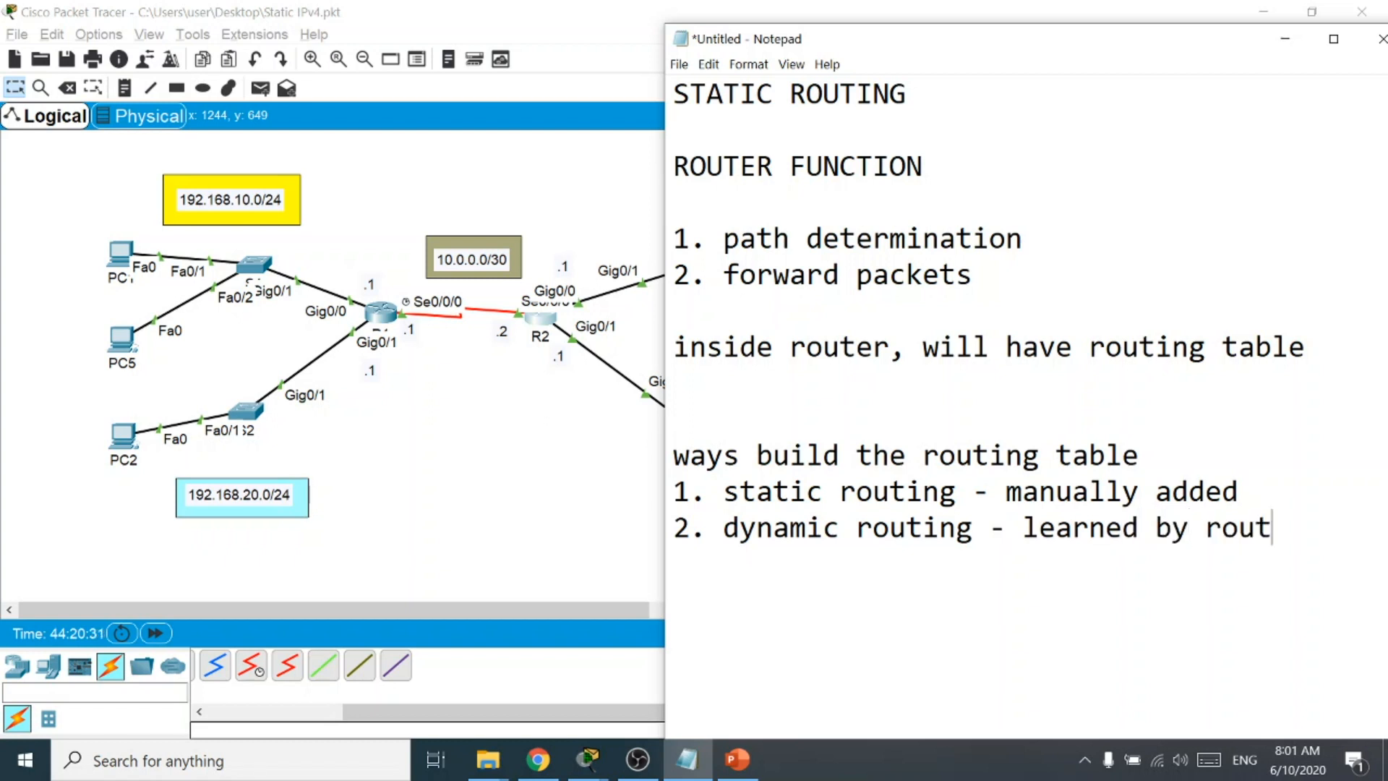
pyautogui.write('ing algorit')
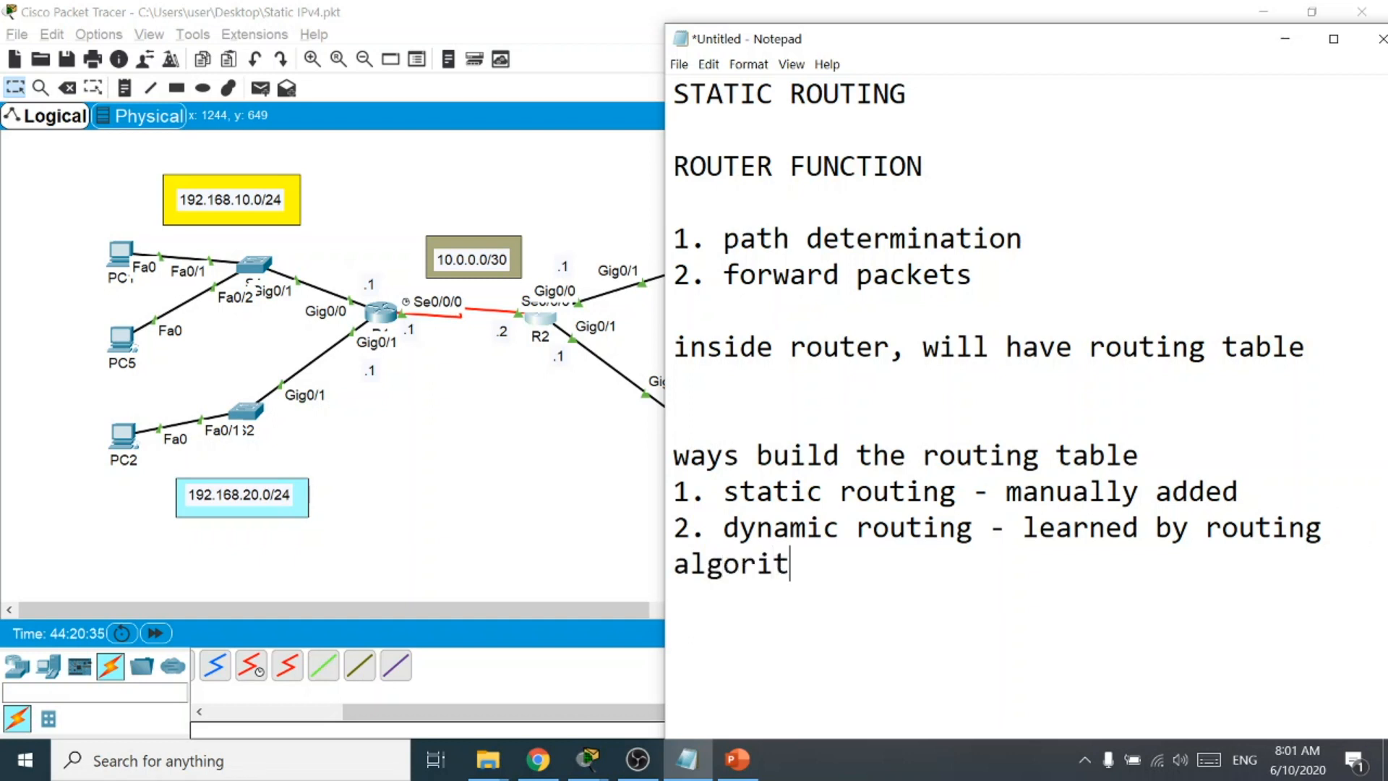
pyautogui.write('hm (')
pyautogui.write('e')
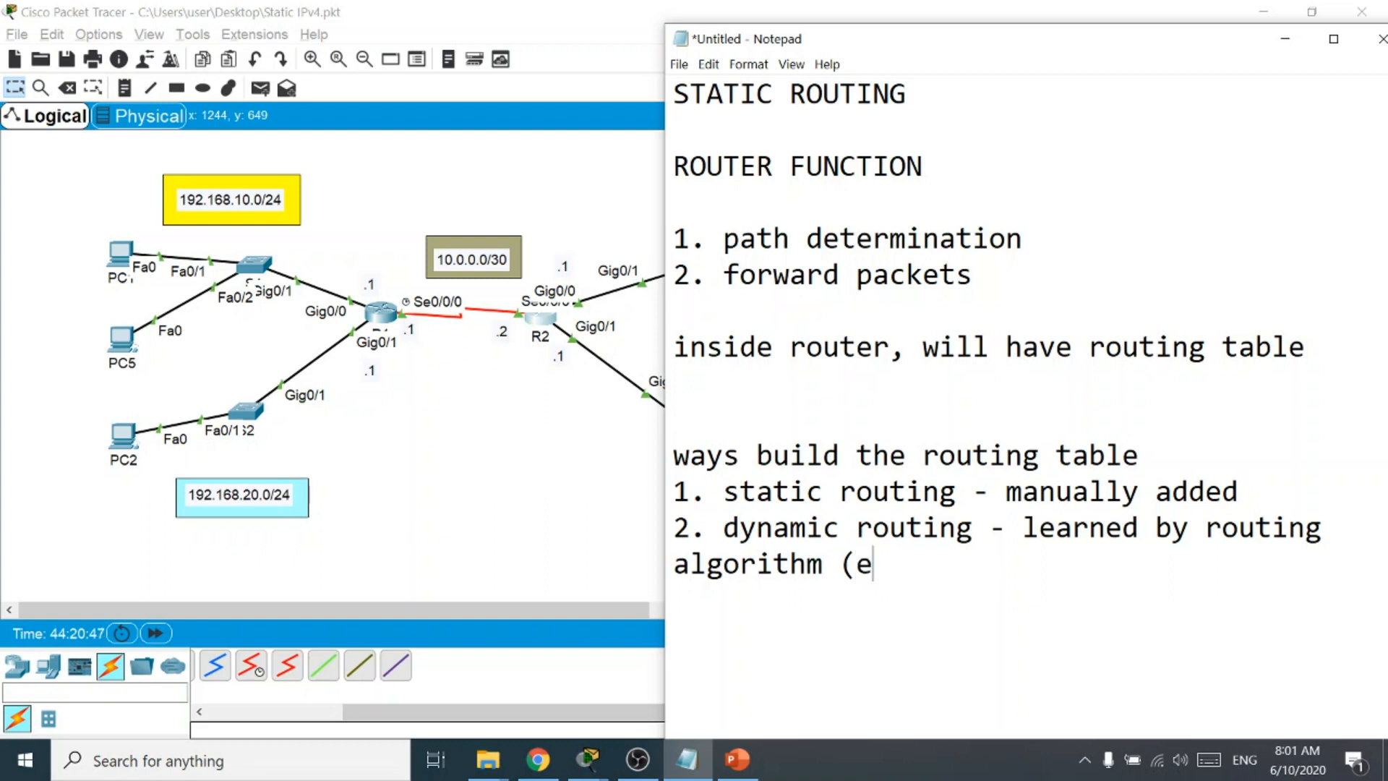
pyautogui.write('igrp,r')
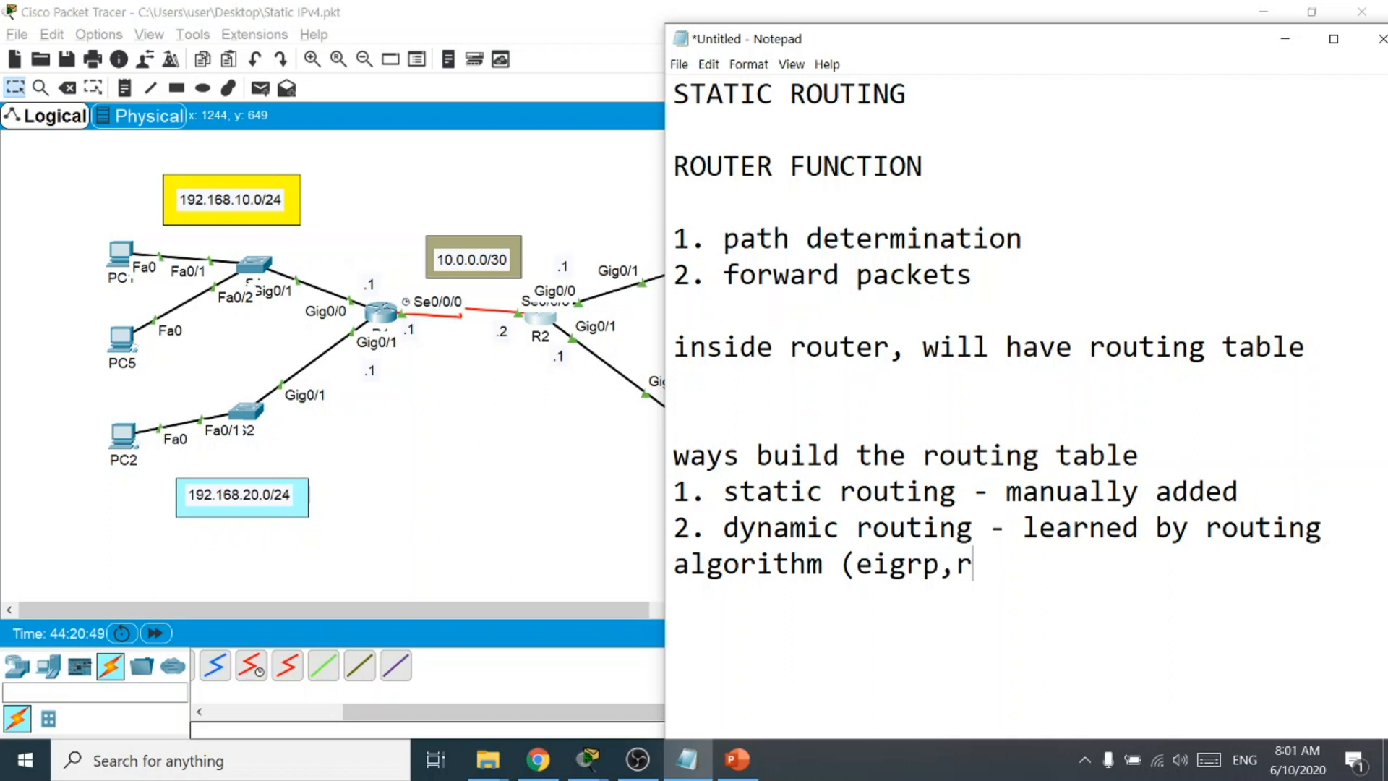
pyautogui.write('ip,ospf')
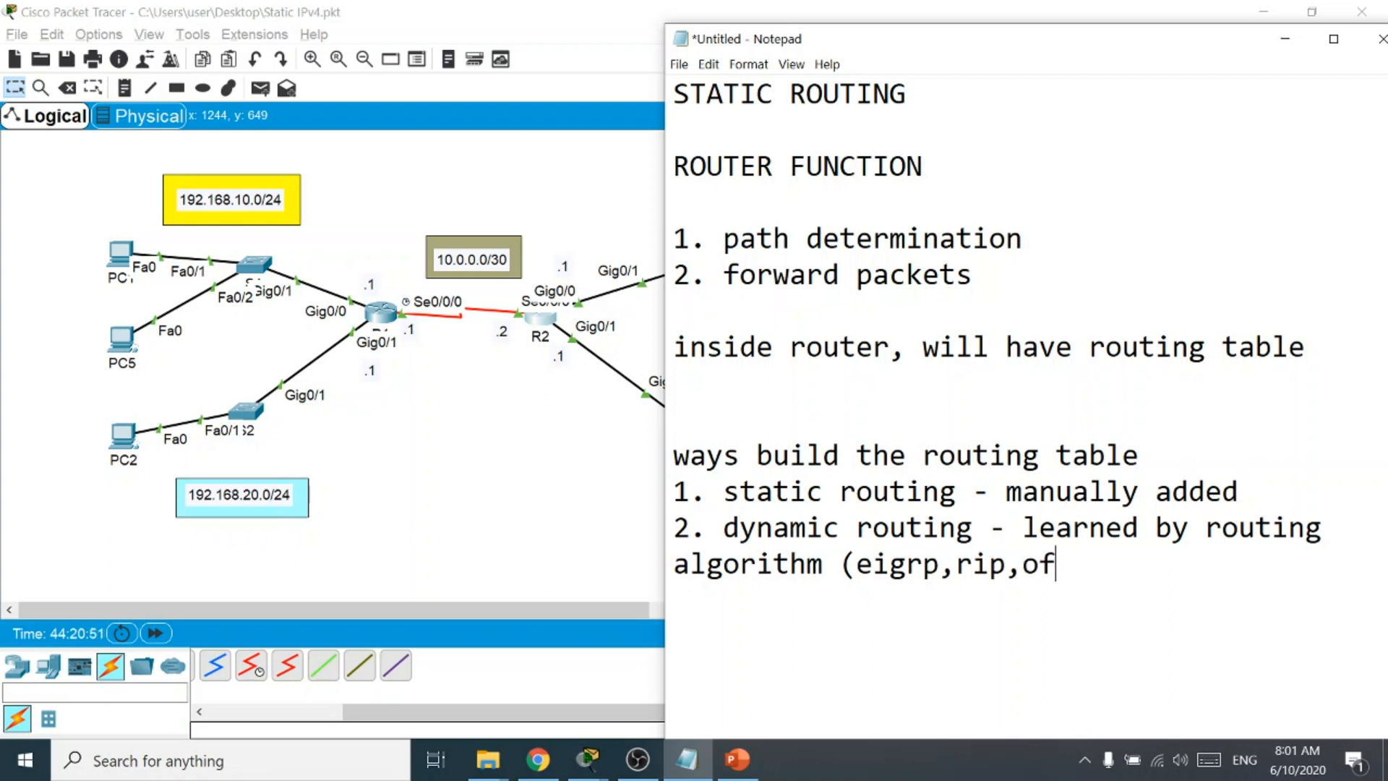
pyautogui.press('BackSpace')
pyautogui.write('spf)')
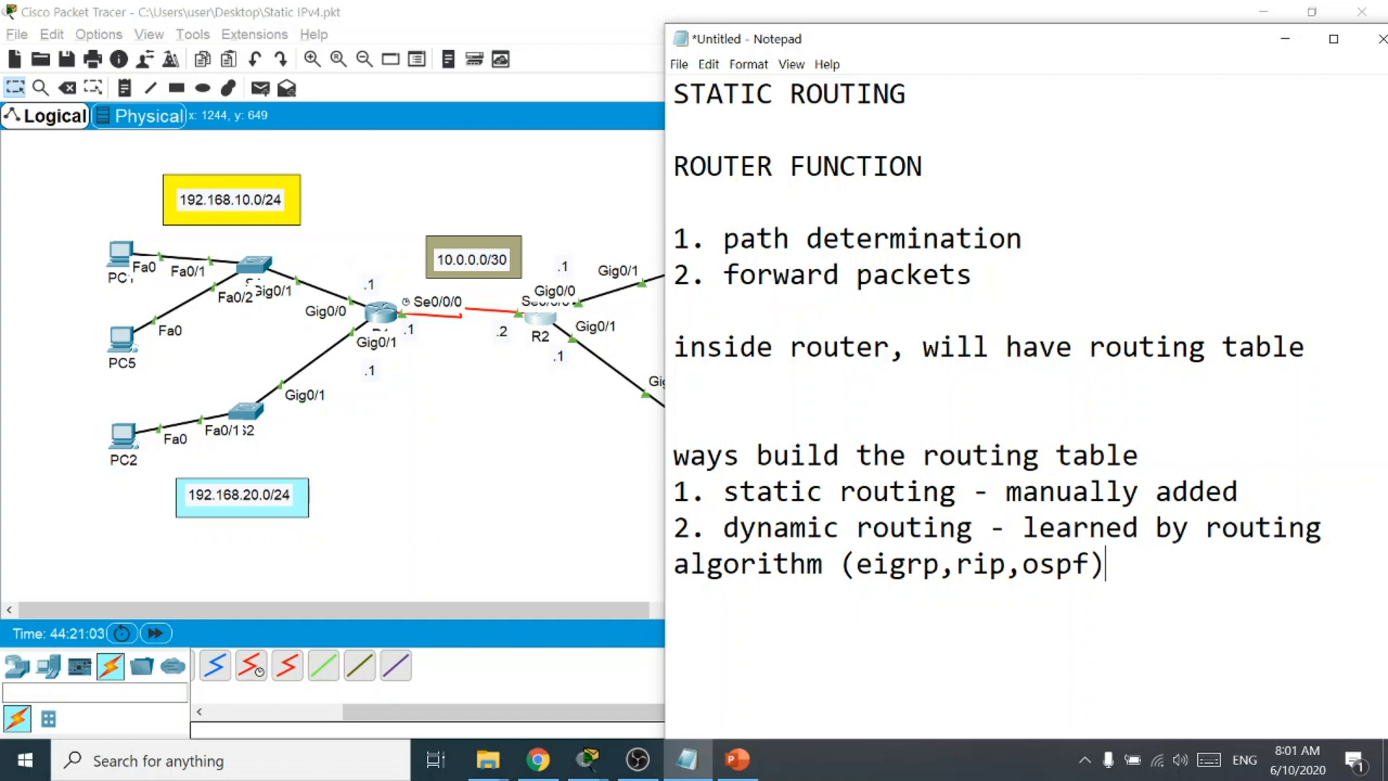
# Insert a blank line between the two list items and highlight "dynamic routing" in the second one.
pyautogui.click(1286, 497)
pyautogui.press('Return')
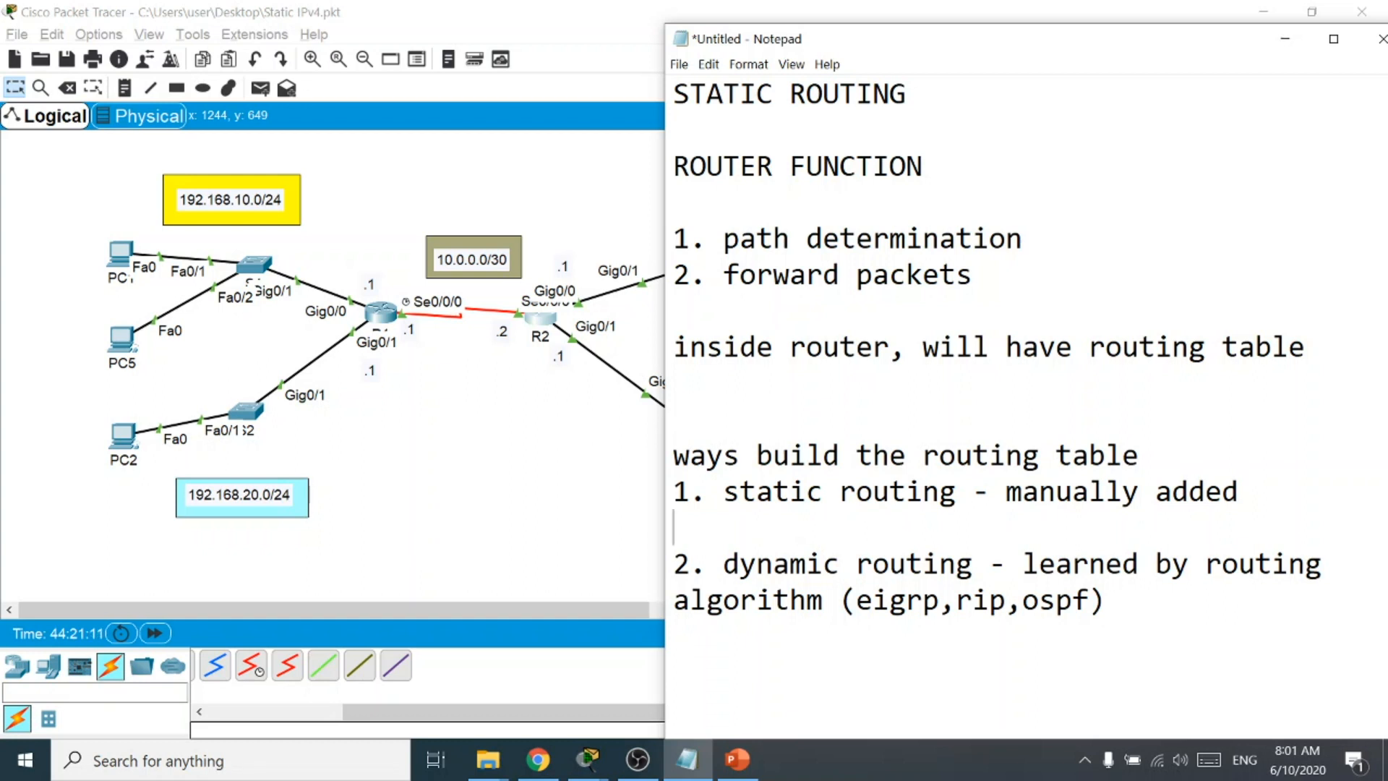
pyautogui.moveTo(1024, 43); pyautogui.dragTo(1233, 30)
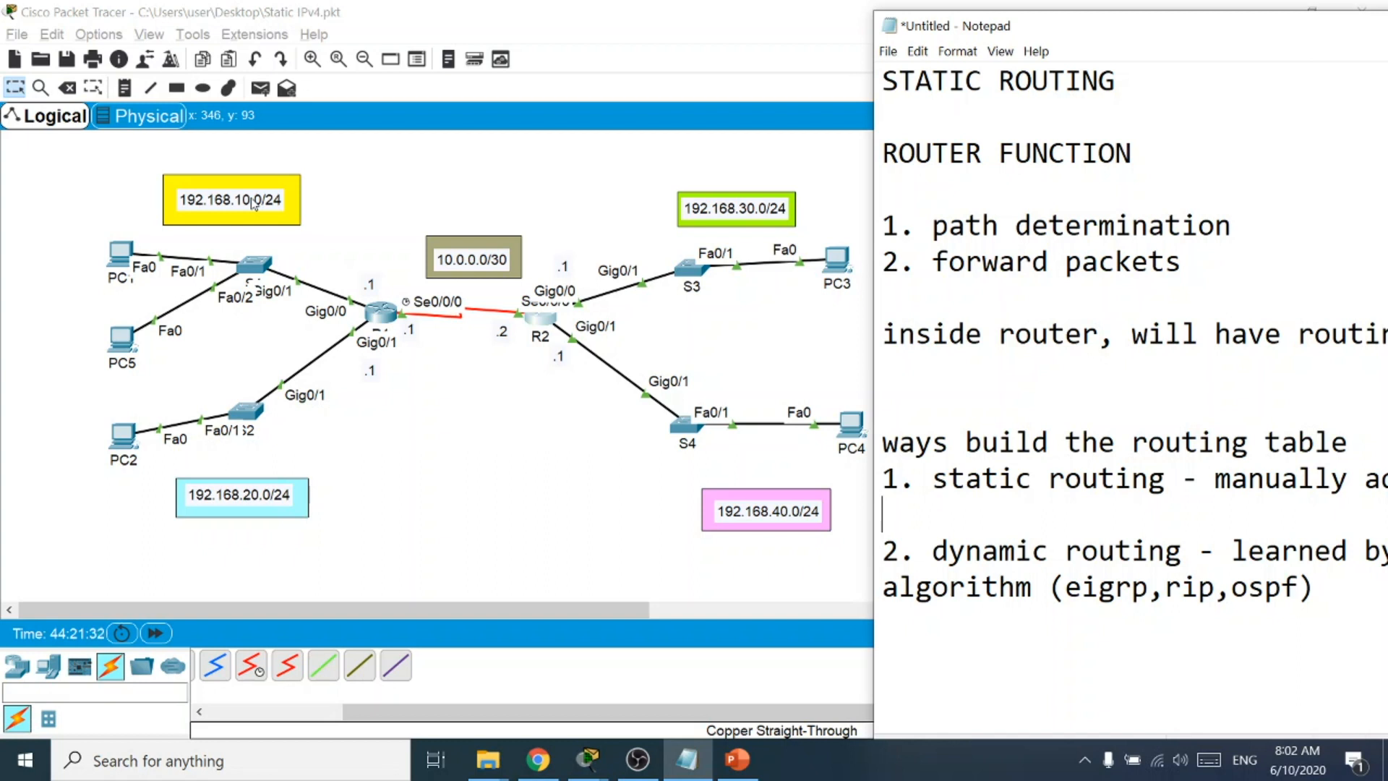
pyautogui.moveTo(1159, 28); pyautogui.dragTo(1030, 18)
pyautogui.moveTo(1054, 541); pyautogui.dragTo(803, 540)
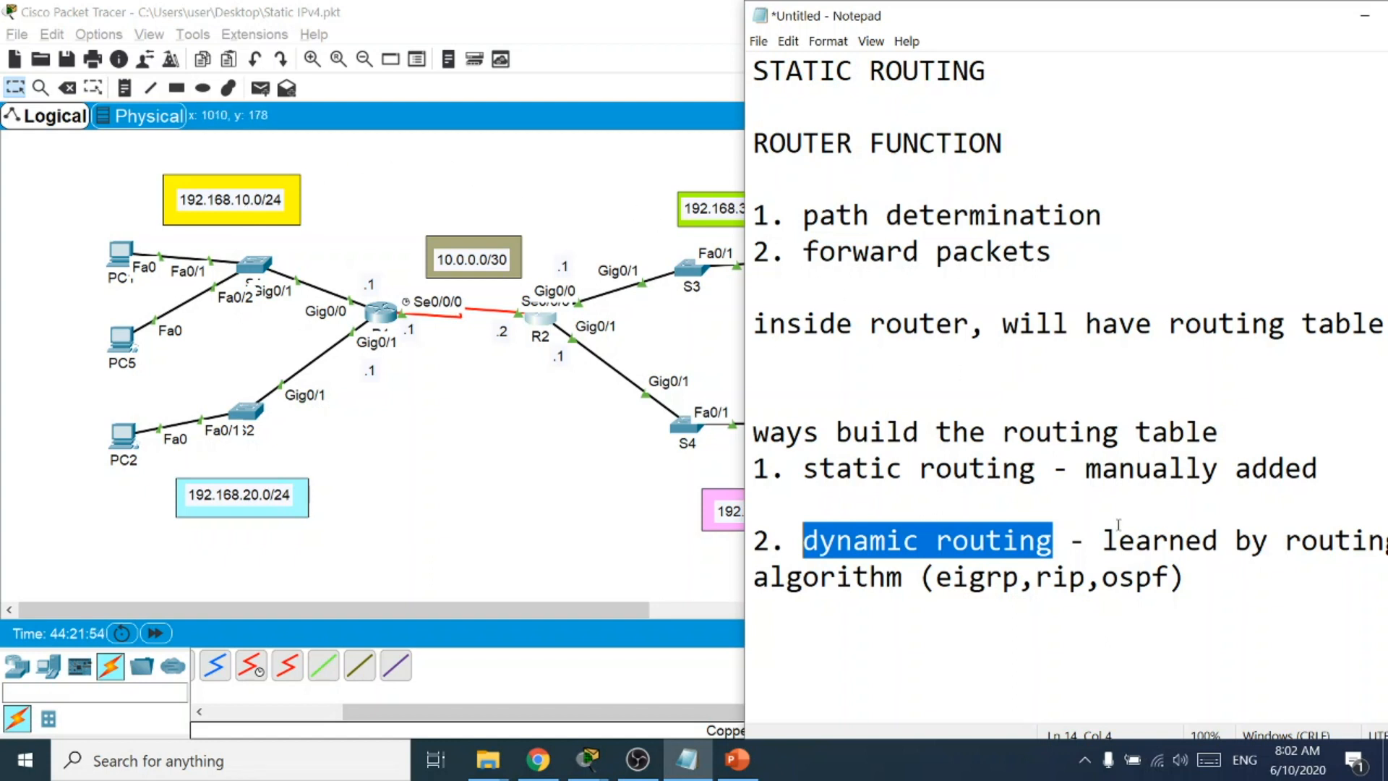
# Add the note "adjencies -syn the routes" one blank line below the list and highlight the whole routing table section.
pyautogui.click(1204, 582)
pyautogui.press('Return')
pyautogui.press('Return')
pyautogui.write('a')
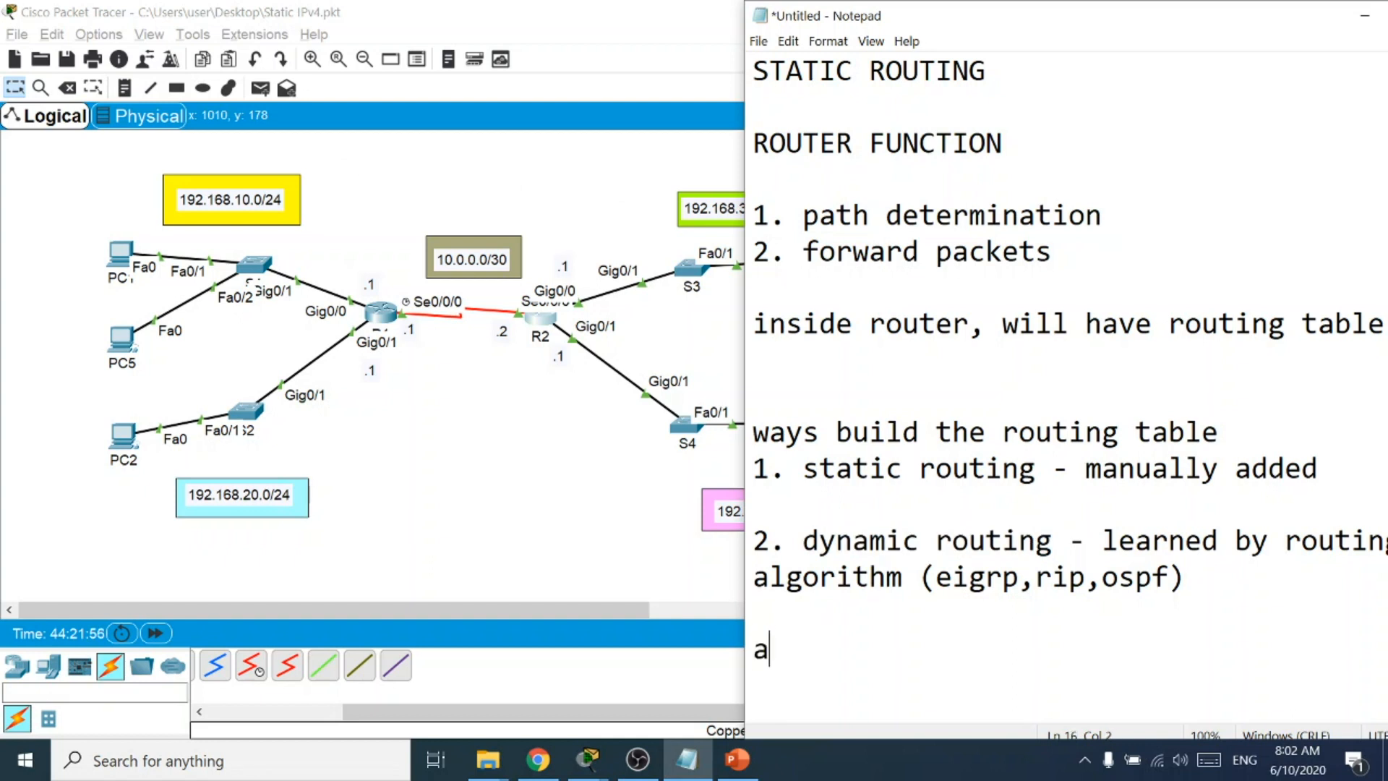
pyautogui.write('djencies')
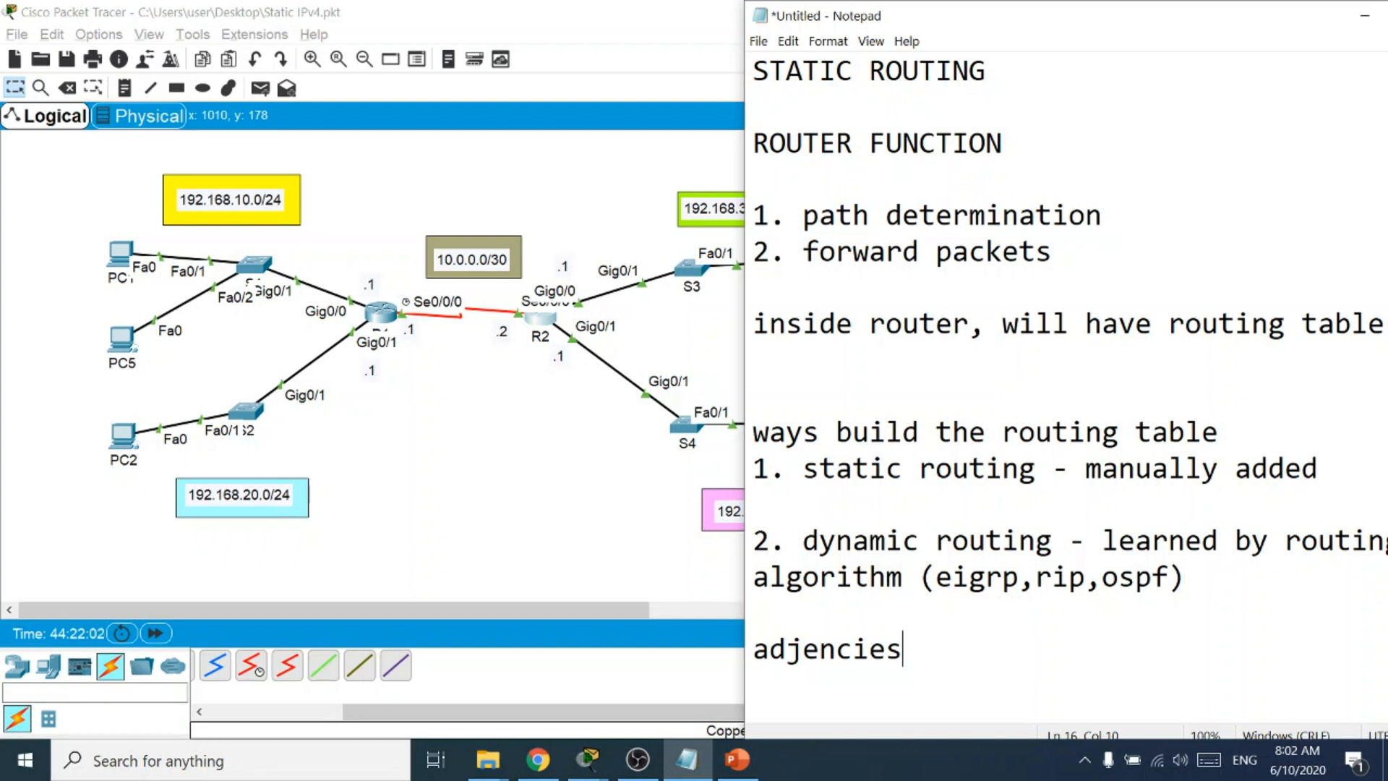
pyautogui.write('-syn th')
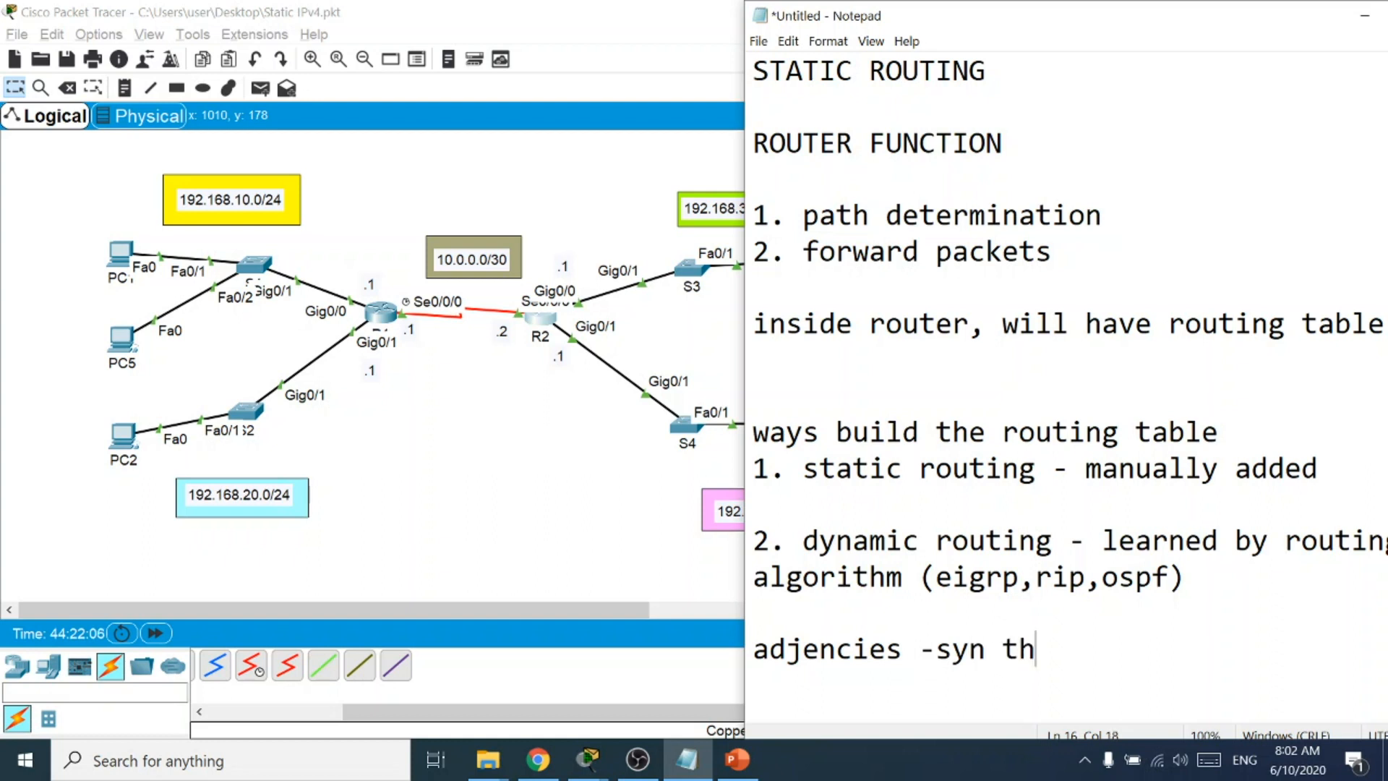
pyautogui.write('e routes')
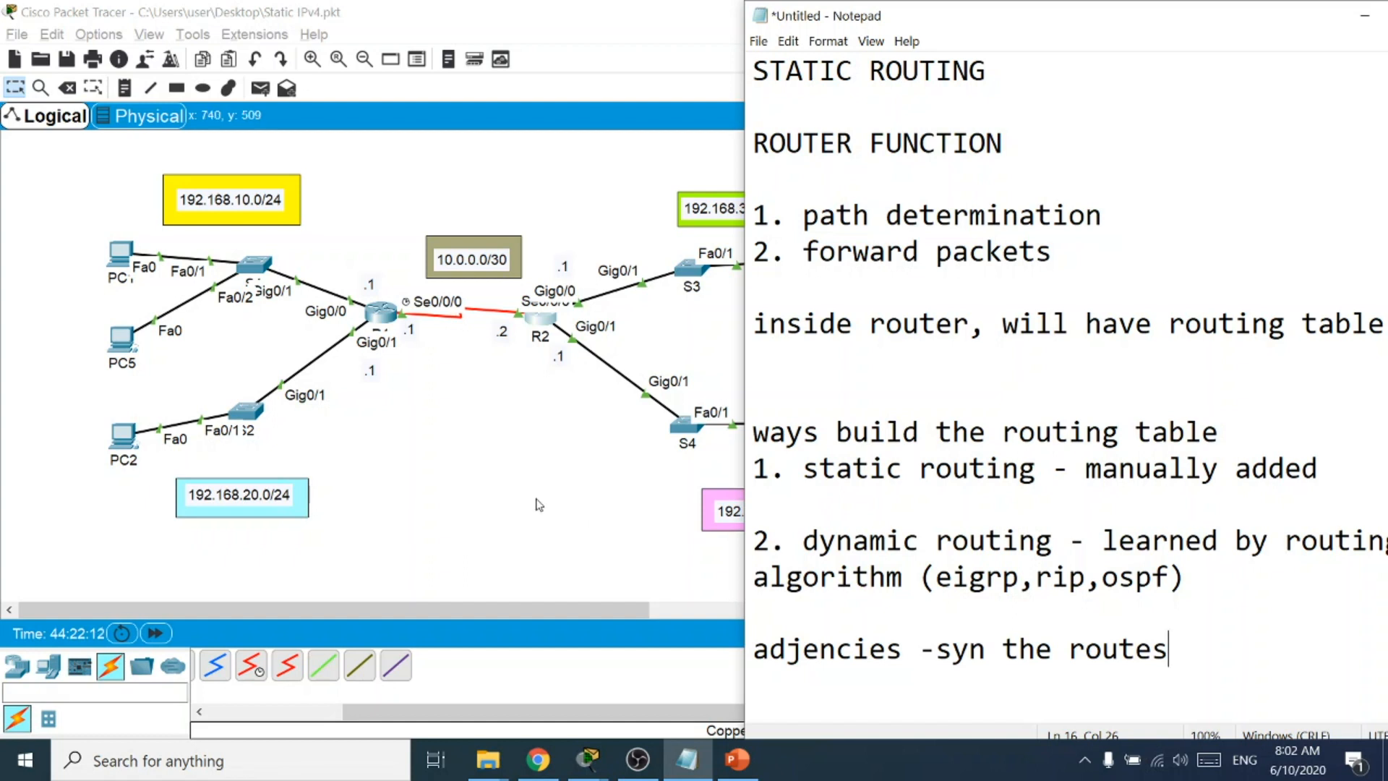
pyautogui.moveTo(1201, 647); pyautogui.dragTo(712, 426)
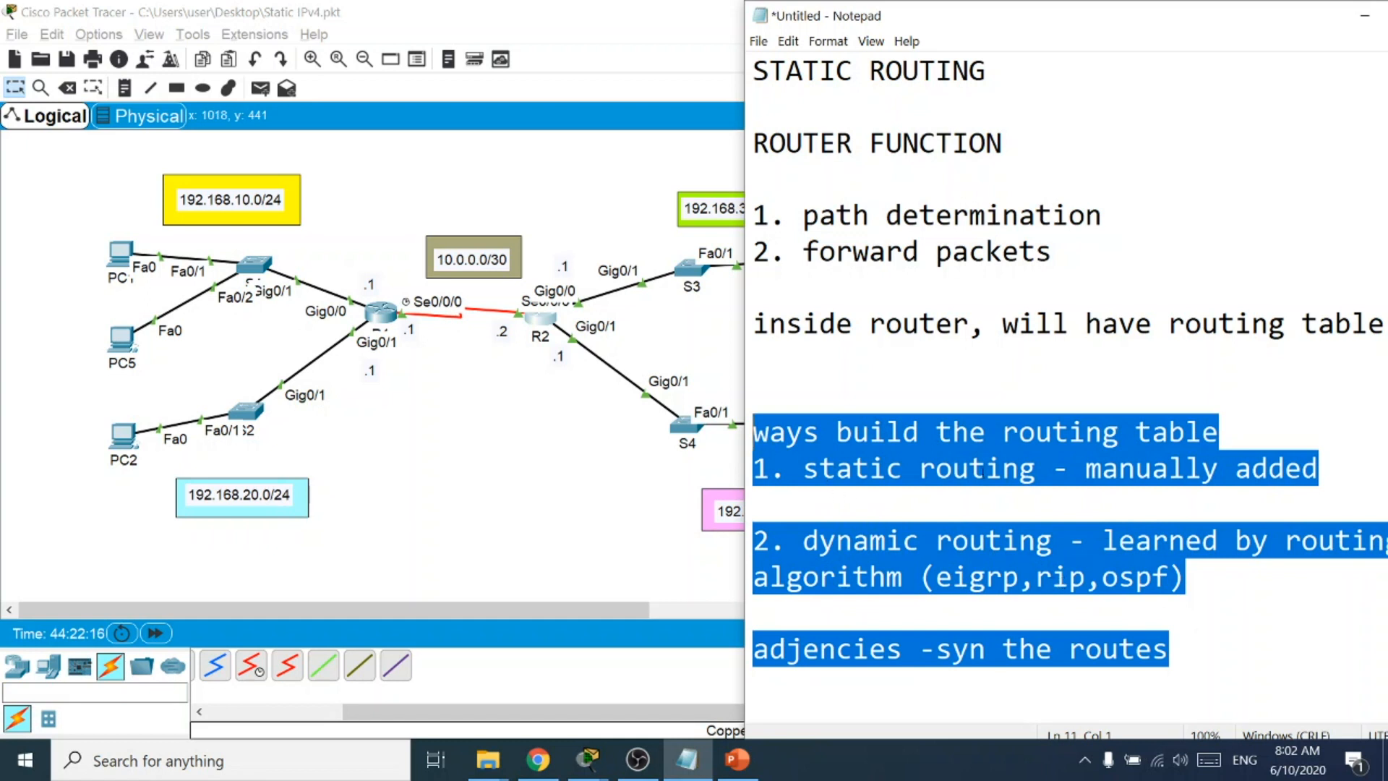
# Switch to Packet Tracer, open R1's command line, and highlight its connected 10.0.0.0/30 route for comparison with the topology.
pyautogui.click(543, 457)
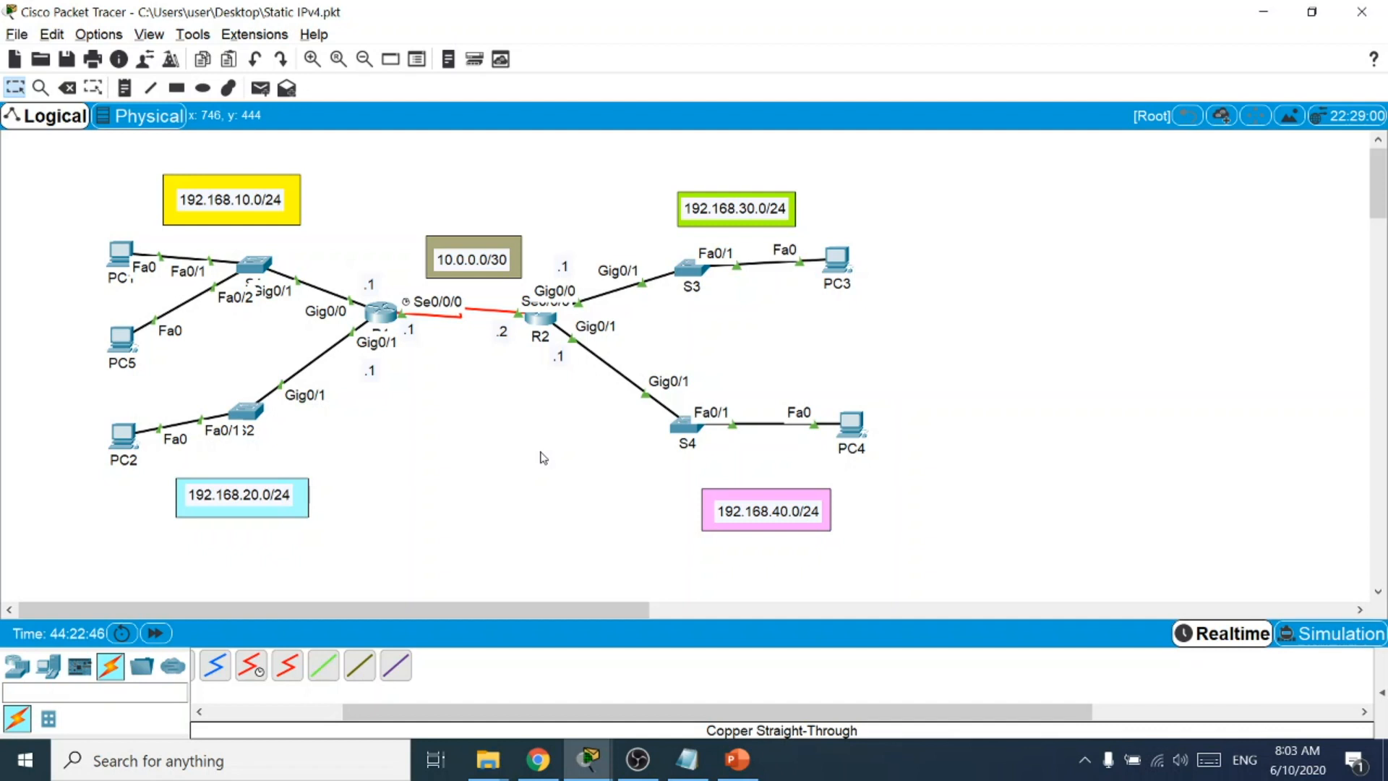
pyautogui.click(382, 316)
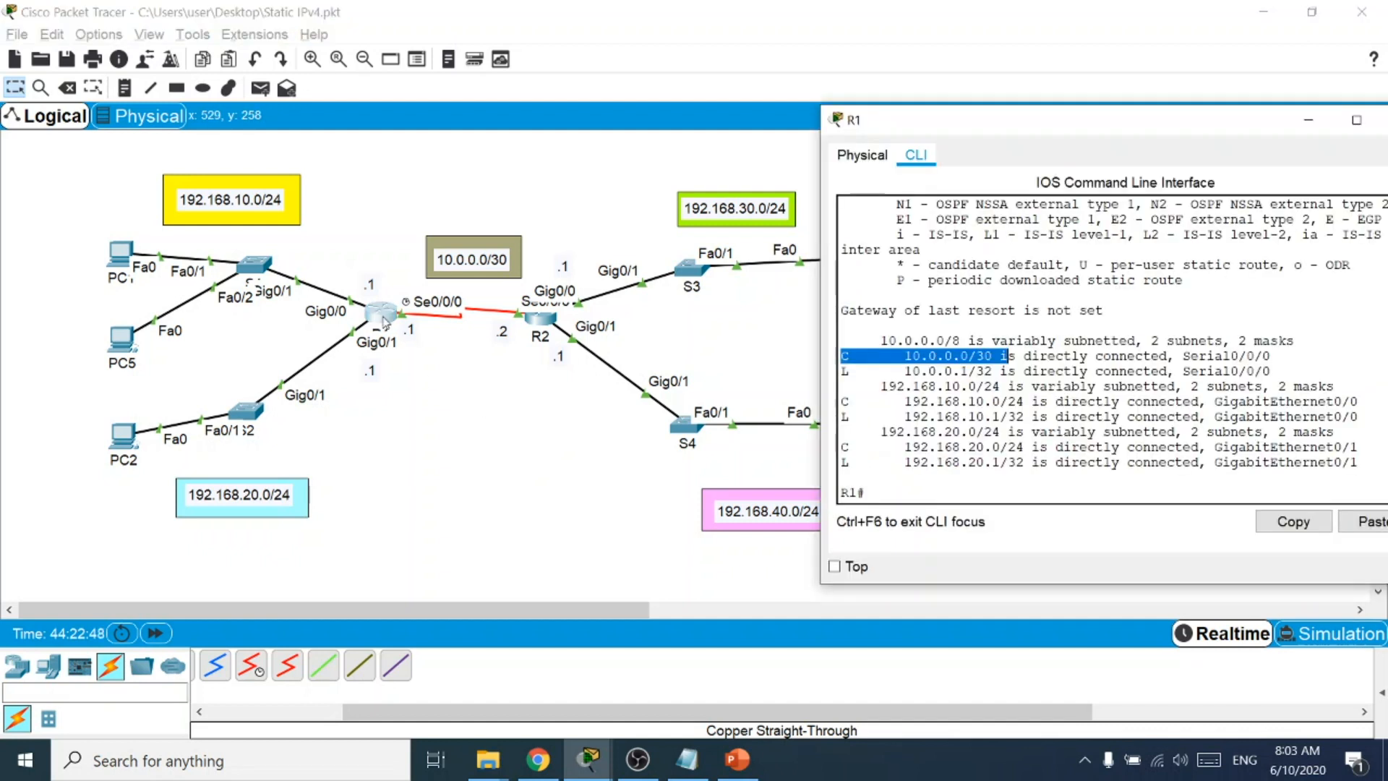
pyautogui.moveTo(998, 130); pyautogui.dragTo(851, 150)
pyautogui.click(1261, 140)
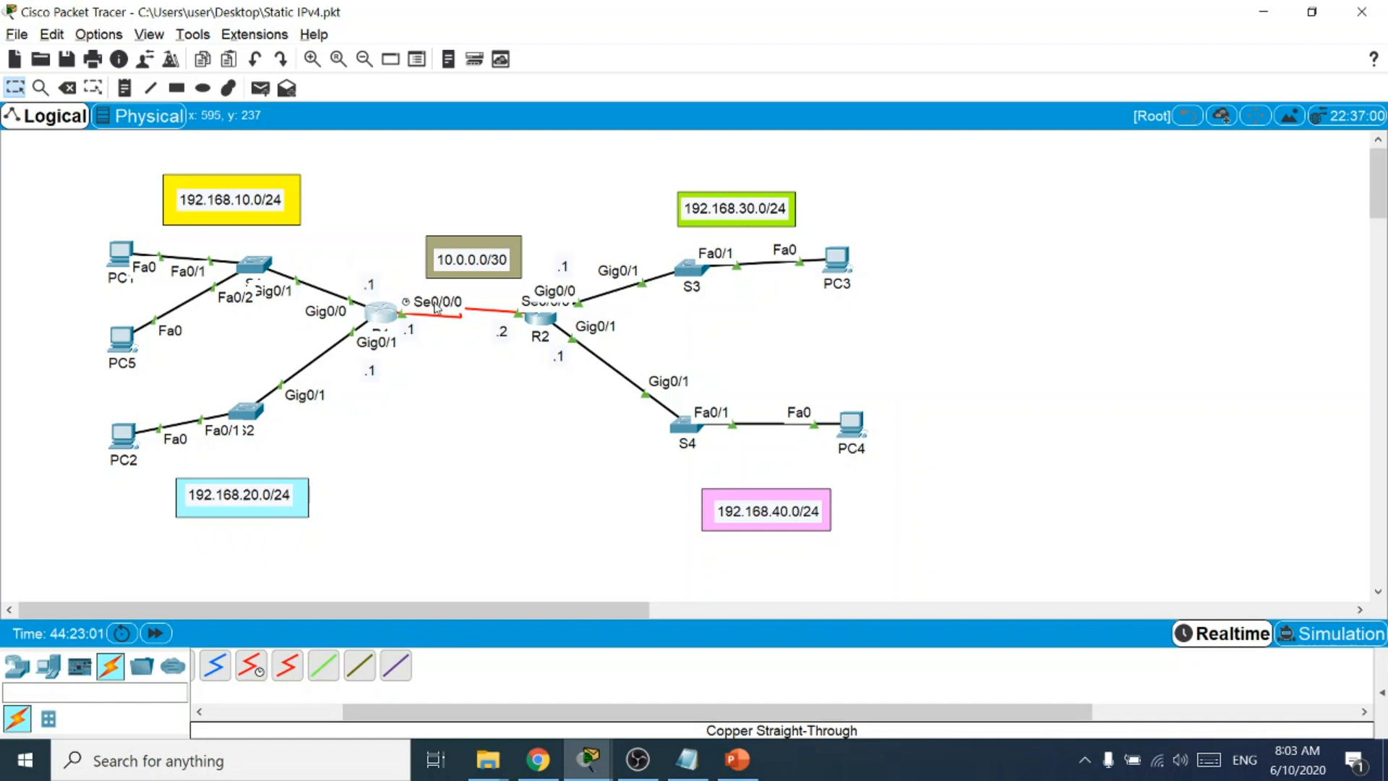
pyautogui.click(390, 313)
pyautogui.moveTo(824, 148); pyautogui.dragTo(883, 148)
pyautogui.moveTo(915, 370); pyautogui.dragTo(734, 367)
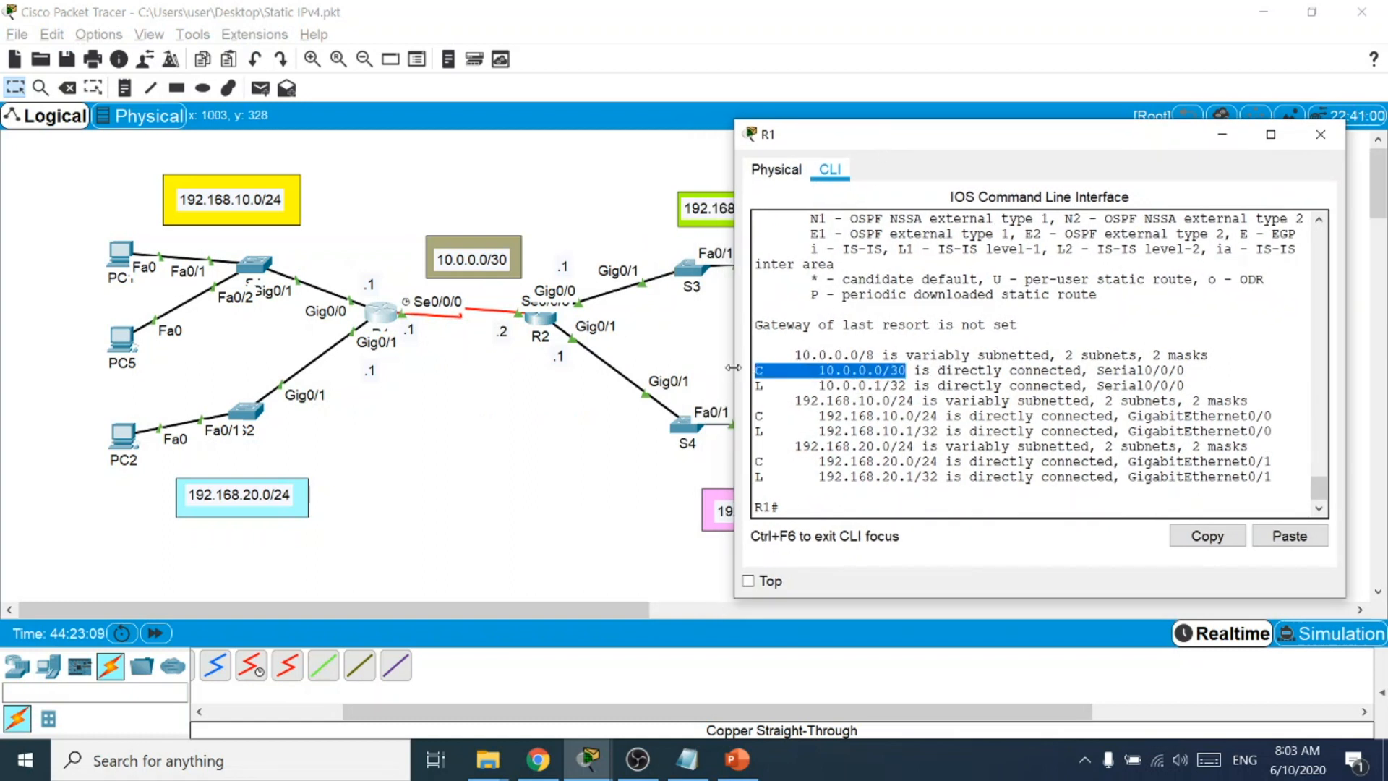
pyautogui.moveTo(890, 141); pyautogui.dragTo(1060, 147)
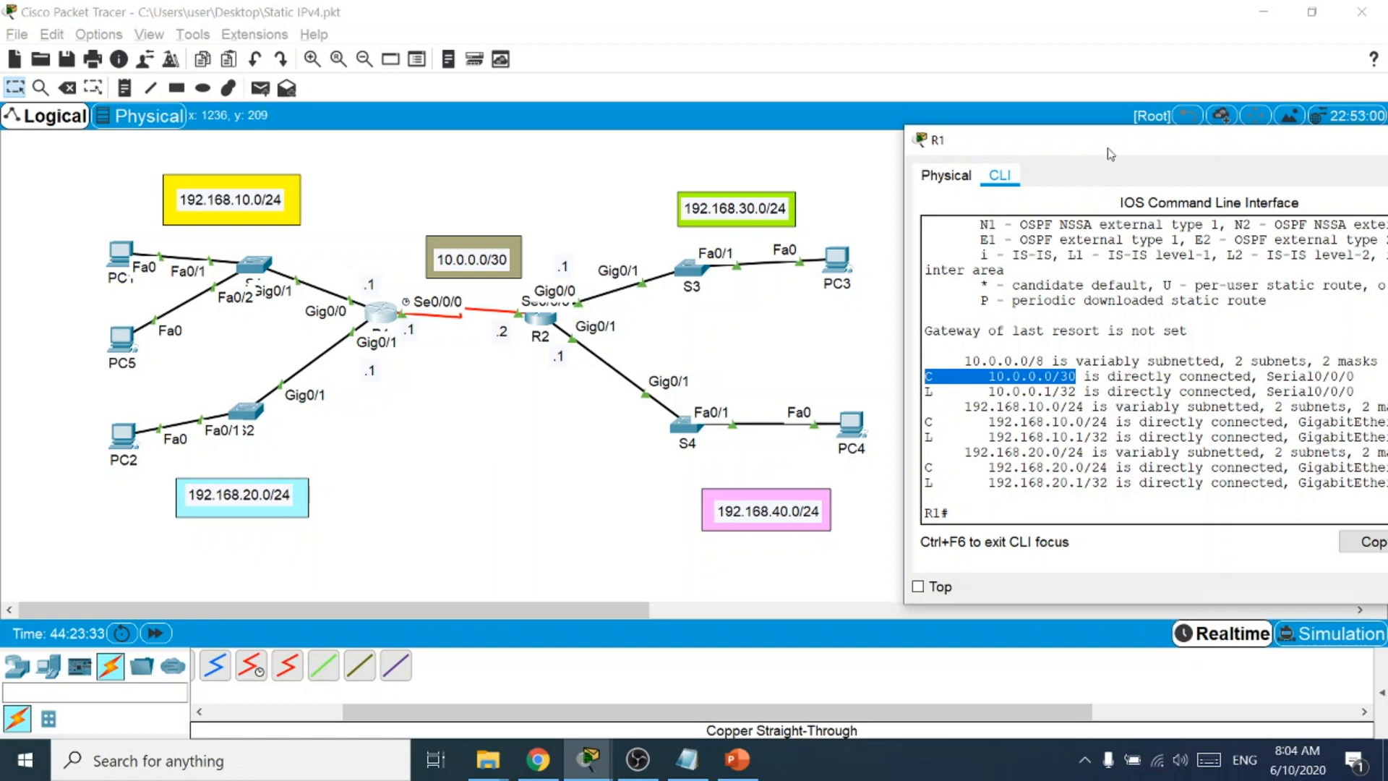
pyautogui.moveTo(1110, 155); pyautogui.dragTo(794, 155)
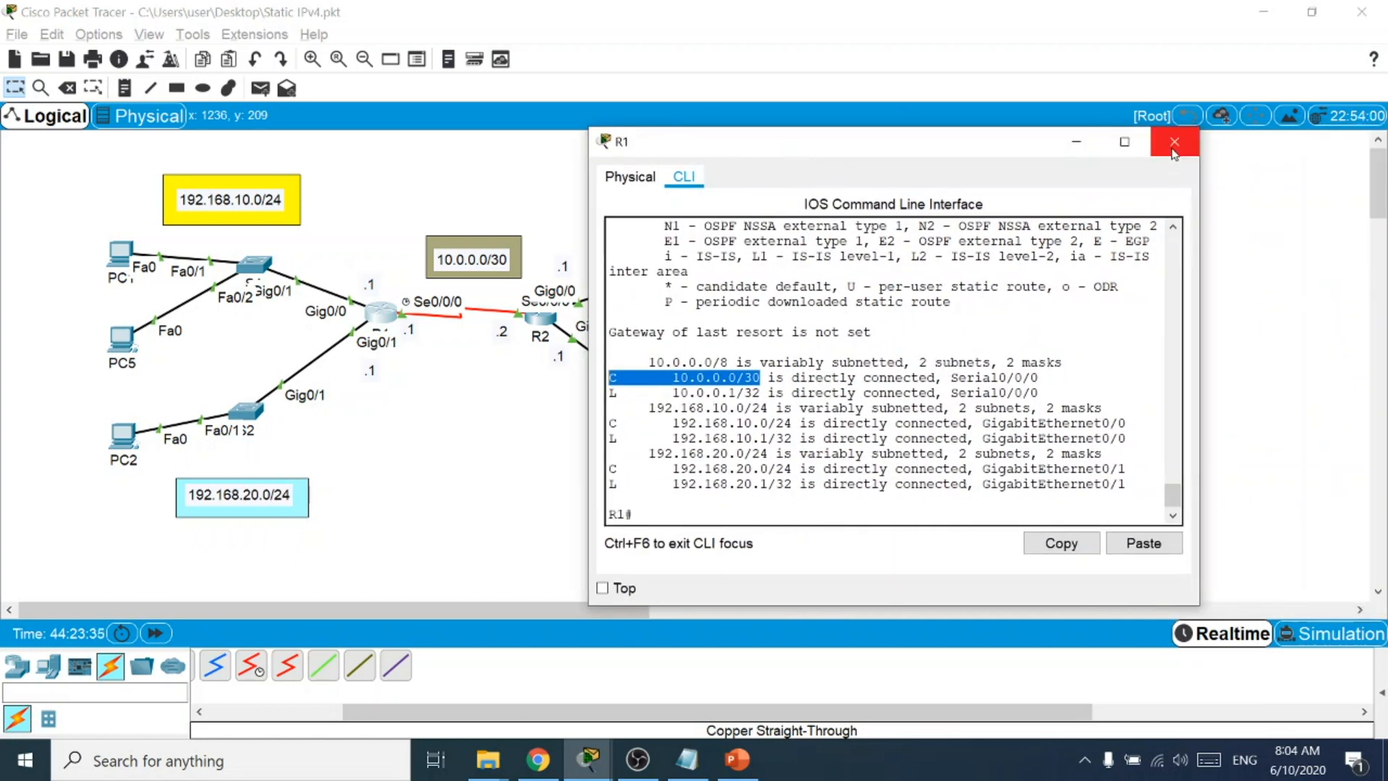
# Enter global configuration mode on R1 with "conf t" and show the static route syntax help with "ip route ?".
pyautogui.click(715, 503)
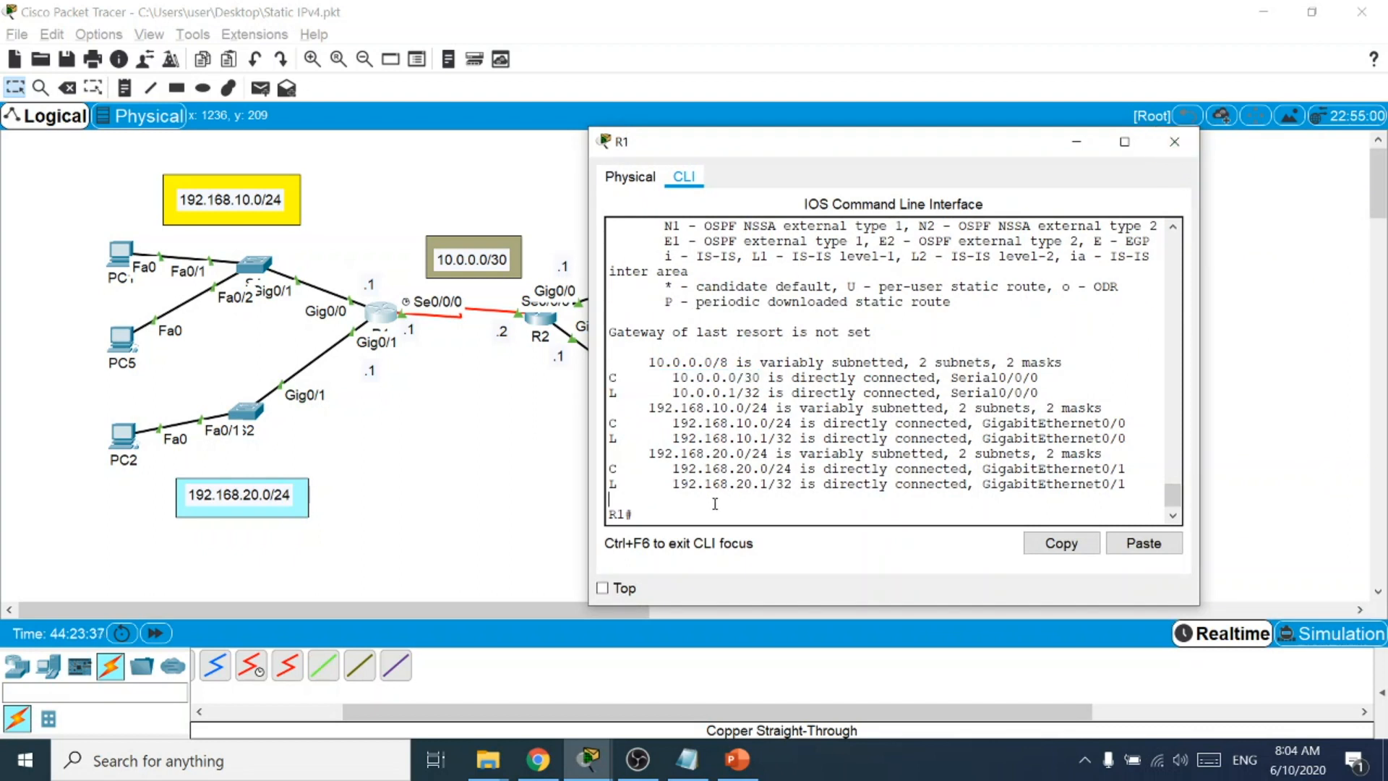
pyautogui.moveTo(807, 144); pyautogui.dragTo(855, 114)
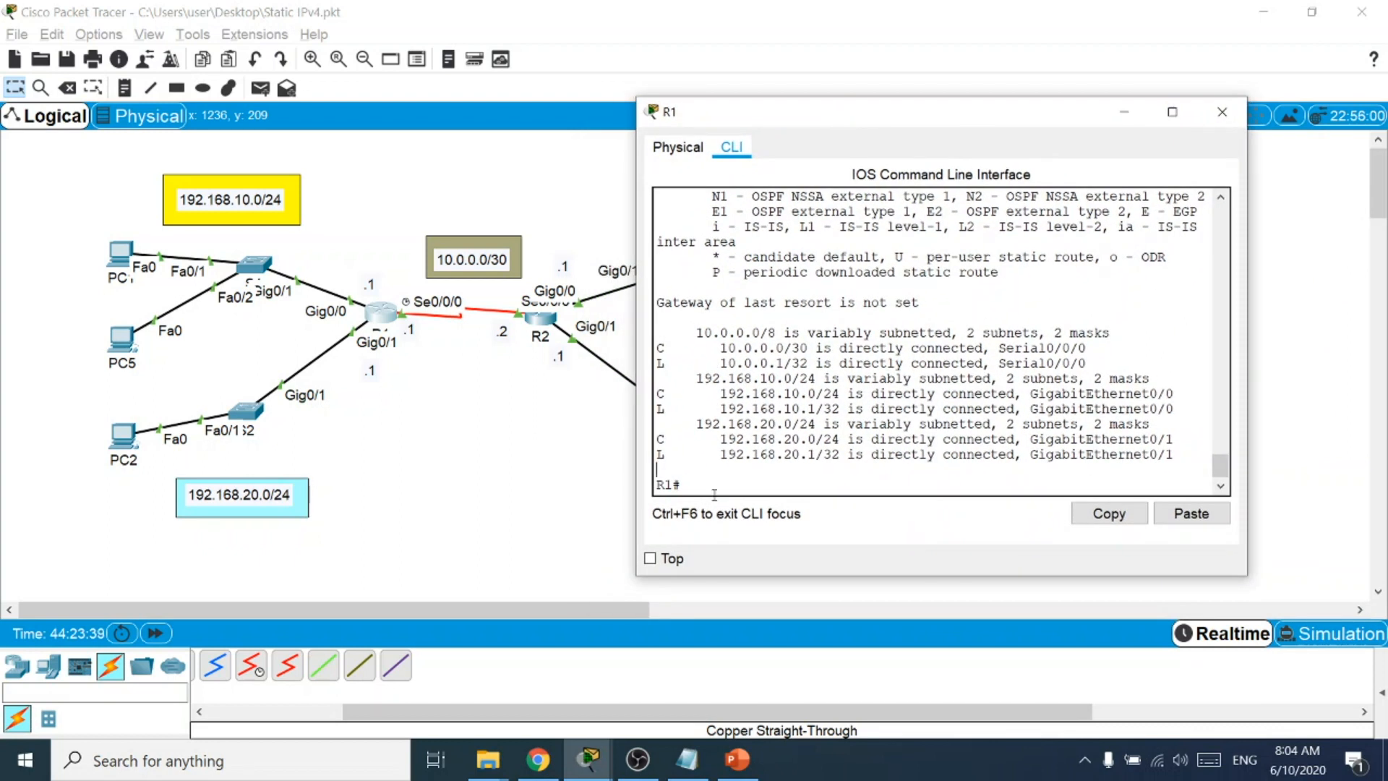
pyautogui.write('conf t')
pyautogui.press('Return')
pyautogui.write('ip route ')
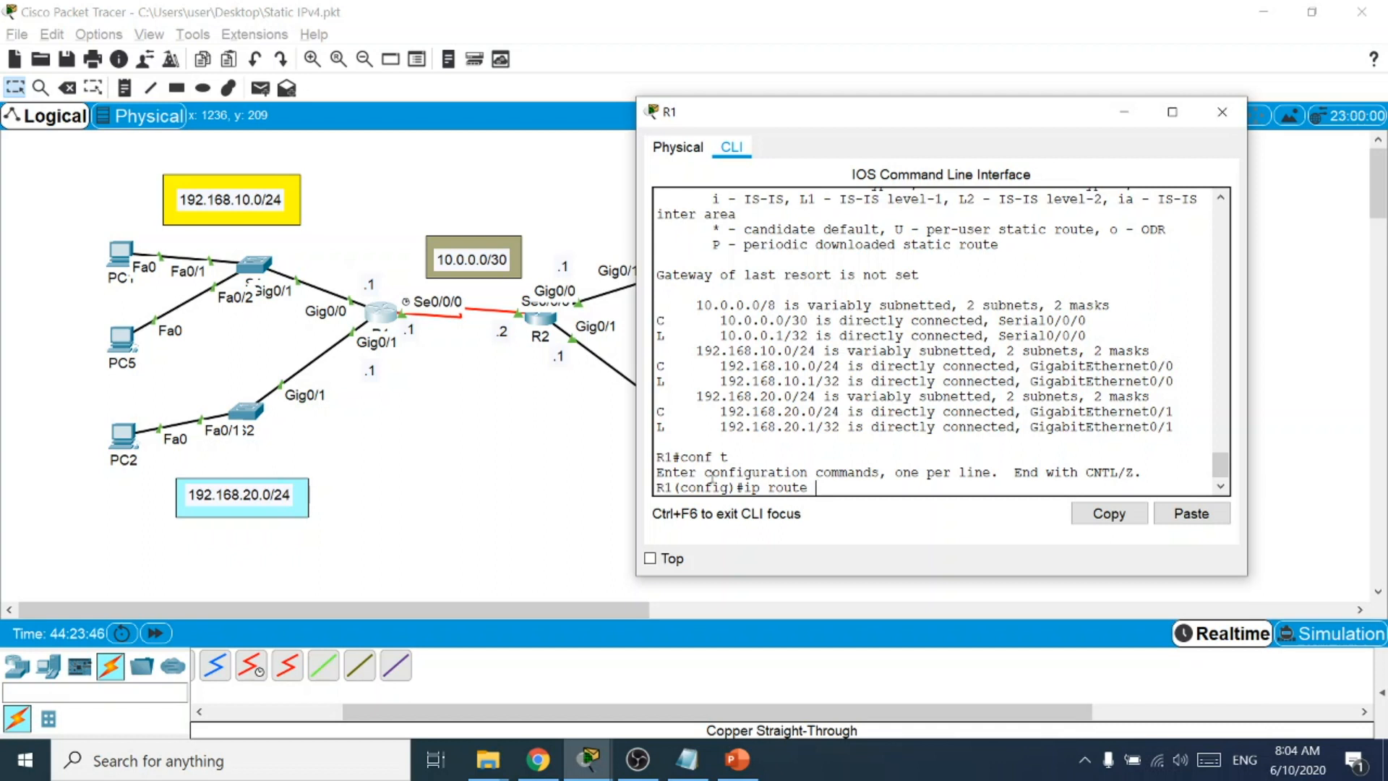
pyautogui.write('?')
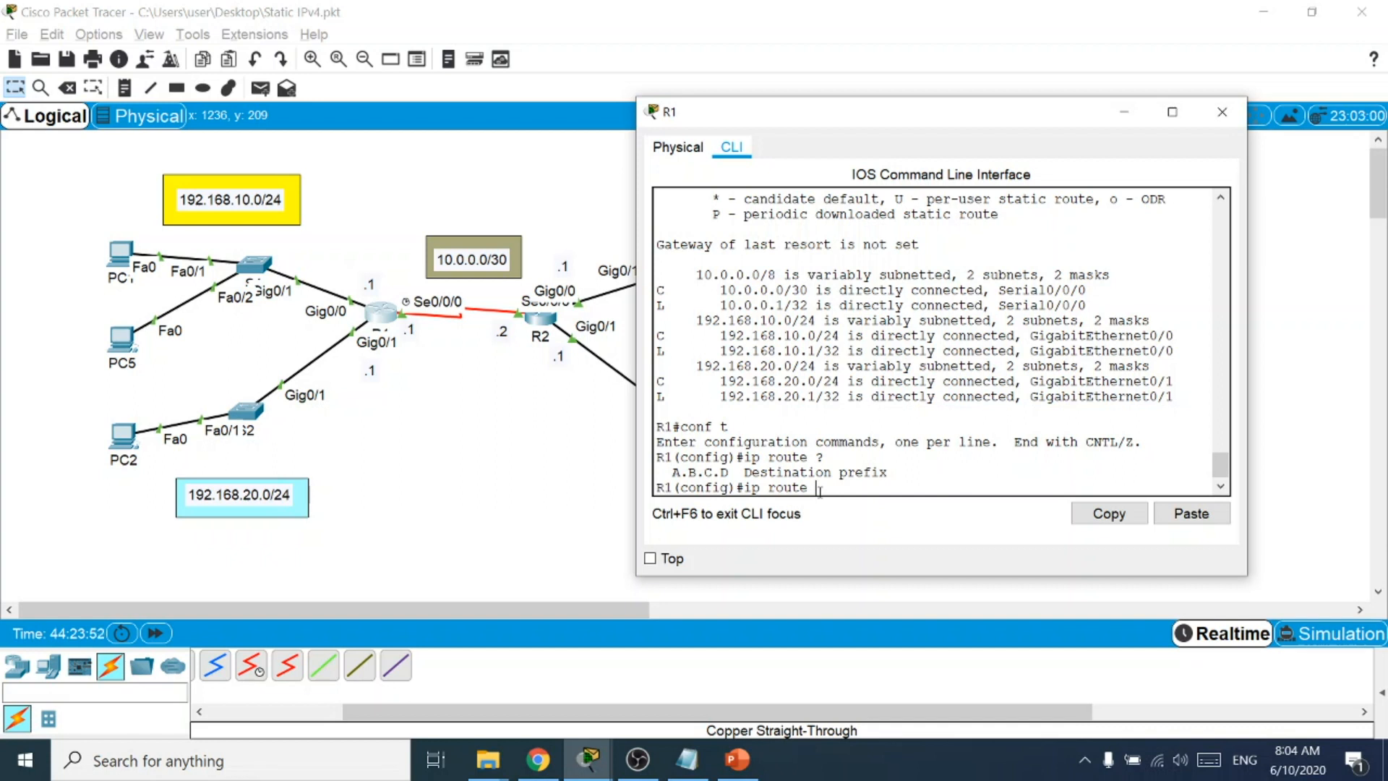
# Extend the route command with 192.168.30.0 255.255.255.0, querying help after each value, and highlight the forwarding router's address option.
pyautogui.moveTo(737, 123); pyautogui.dragTo(959, 120)
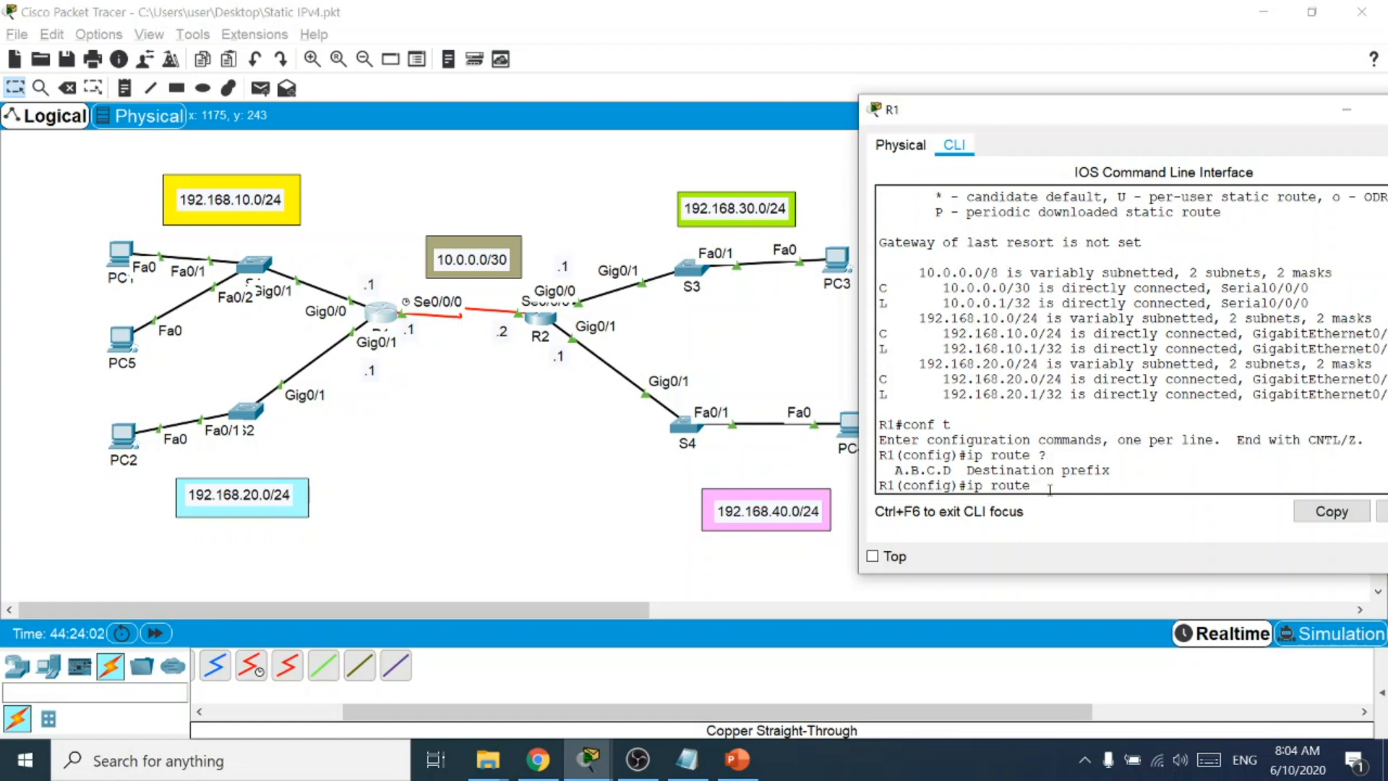
pyautogui.write('192.168.30.0 ?')
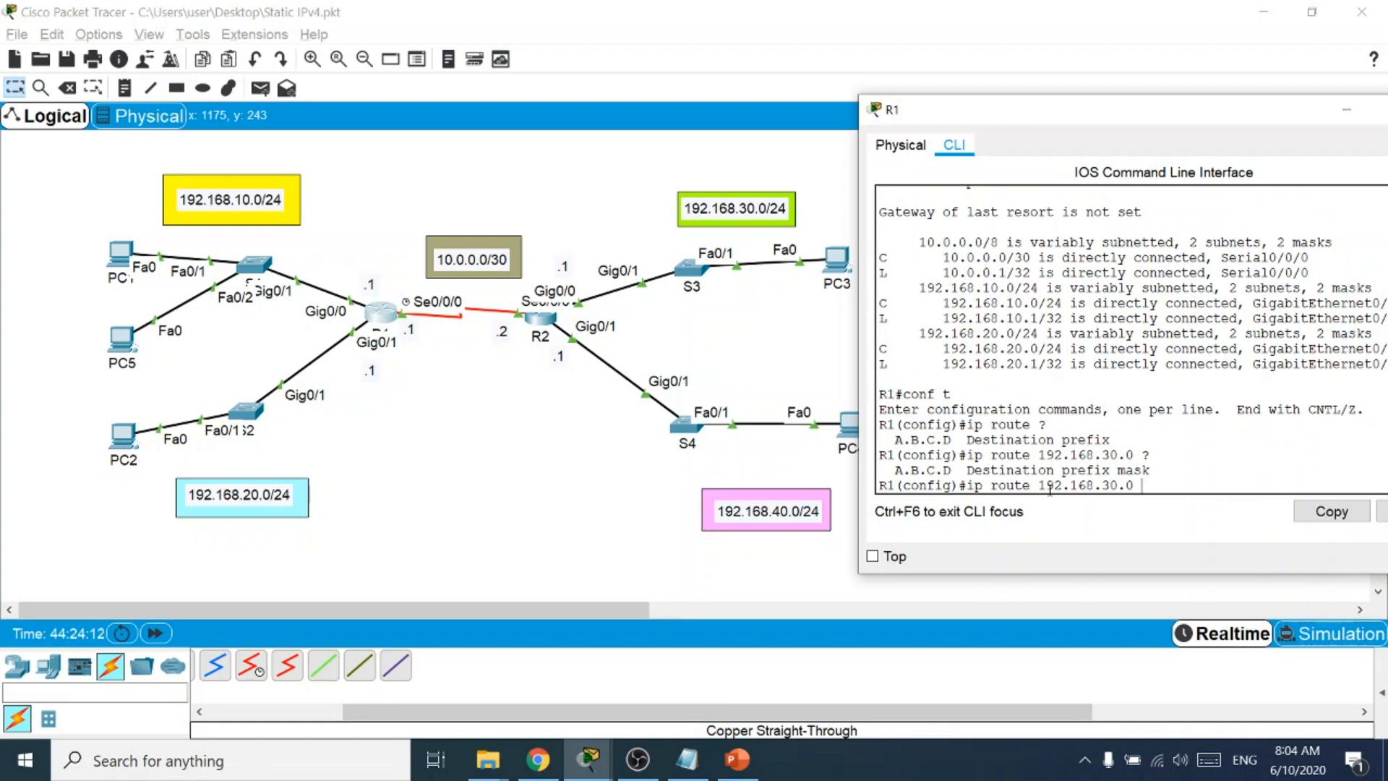
pyautogui.write('255.255.255.0')
pyautogui.write('?')
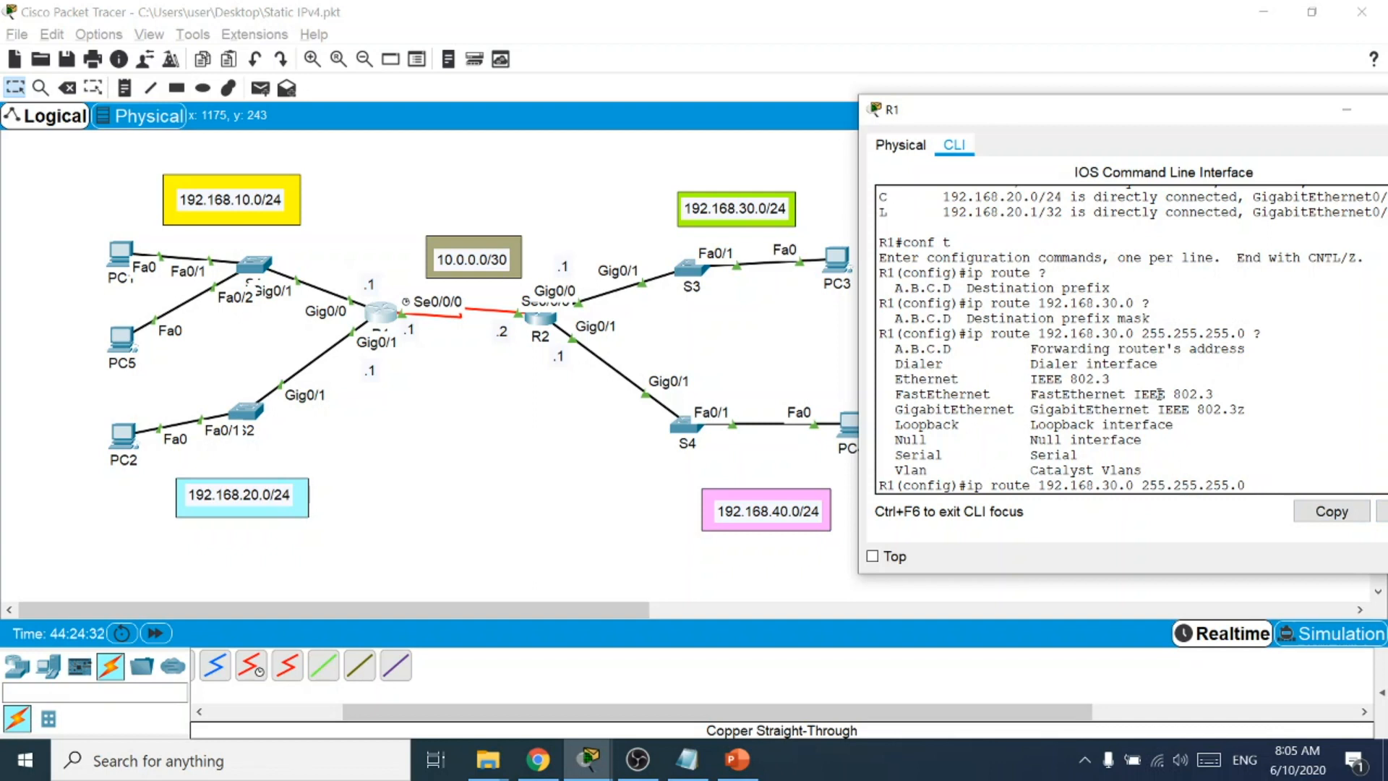
pyautogui.moveTo(1247, 349); pyautogui.dragTo(888, 349)
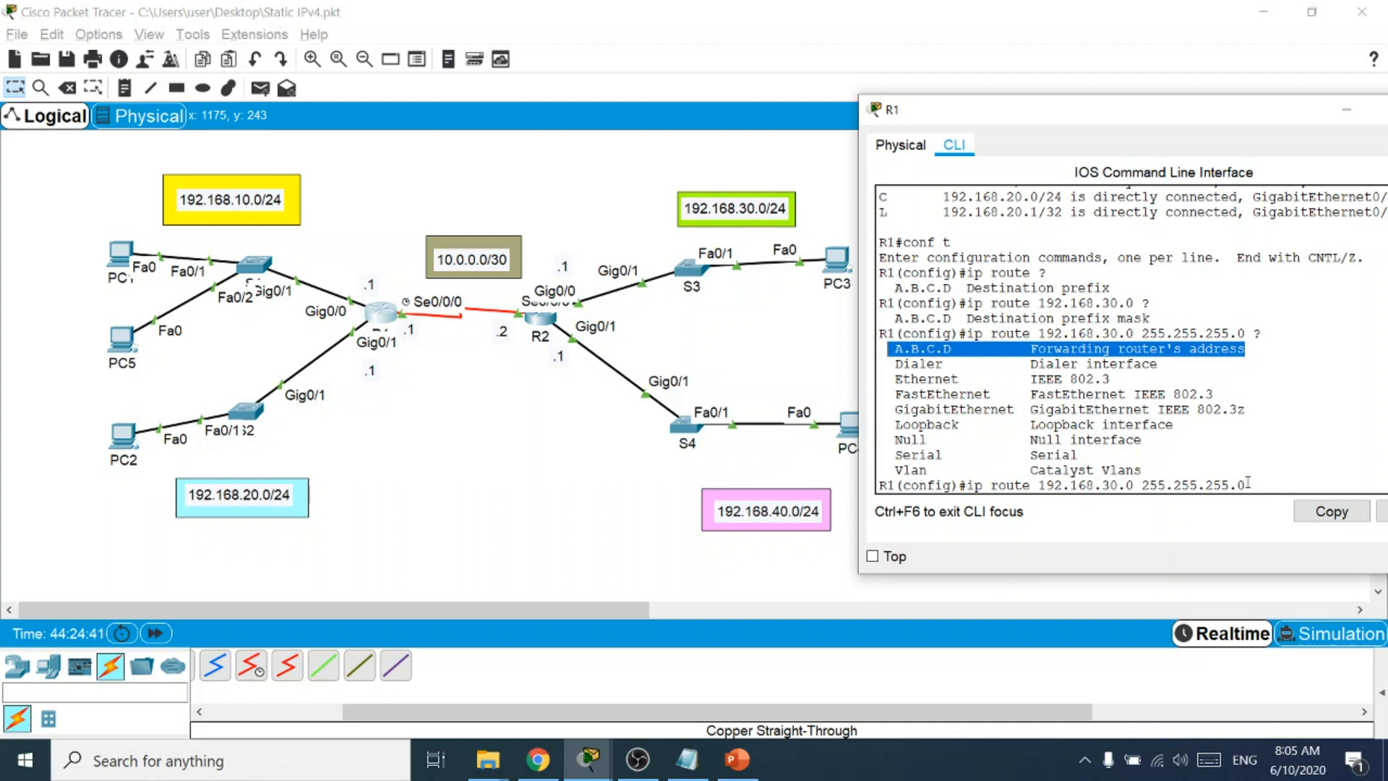
# Switch to Notepad, widen its window, and add the heading "static routing configurations" two blank lines below the notes.
pyautogui.hotkey('alt', 'Tab')
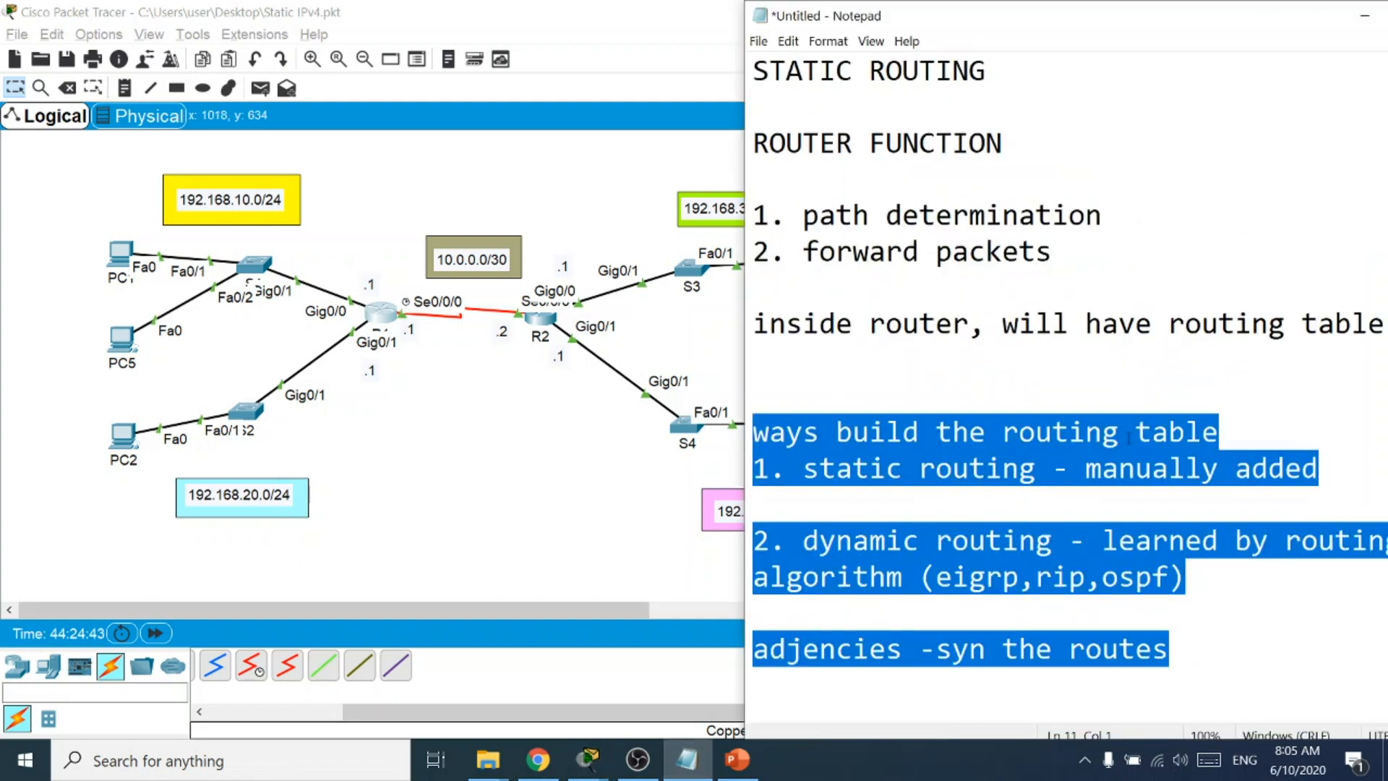
pyautogui.moveTo(745, 374); pyautogui.dragTo(325, 362)
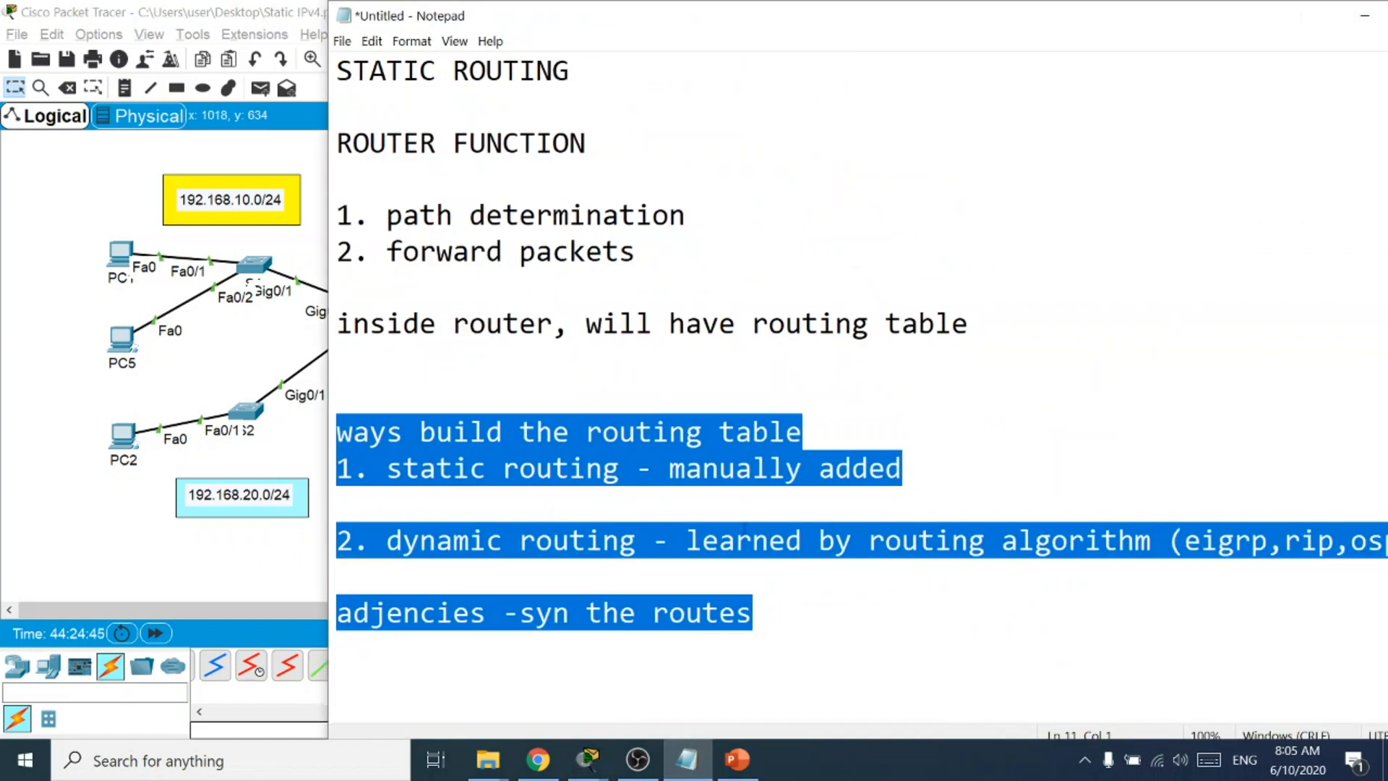
pyautogui.click(780, 611)
pyautogui.press('Return')
pyautogui.press('Return')
pyautogui.write('static routing')
pyautogui.press('Return')
pyautogui.press('Return')
pyautogui.press('Return')
pyautogui.press('Return')
pyautogui.press('Return')
pyautogui.press('Return')
pyautogui.press('Return')
pyautogui.press('Return')
pyautogui.click(675, 381)
pyautogui.write('co')
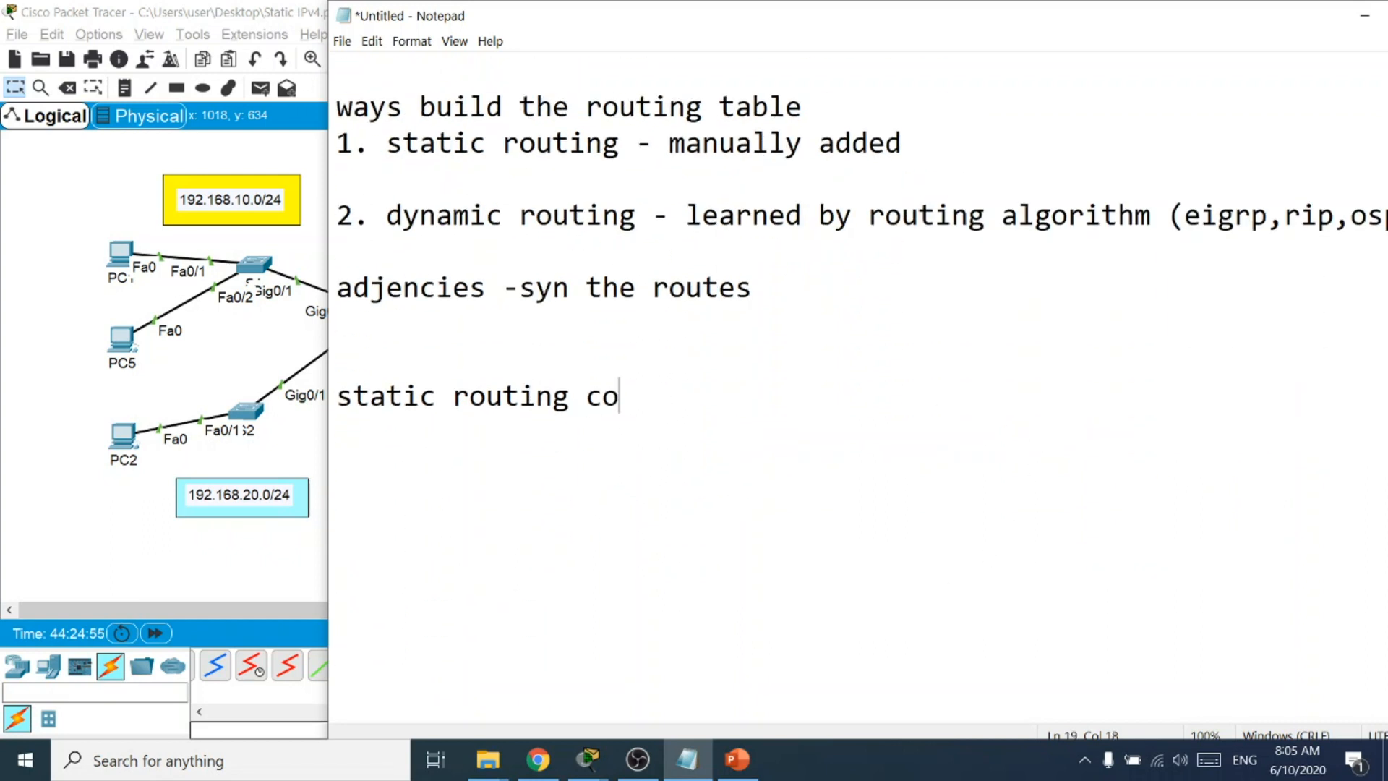
pyautogui.write('nfigir')
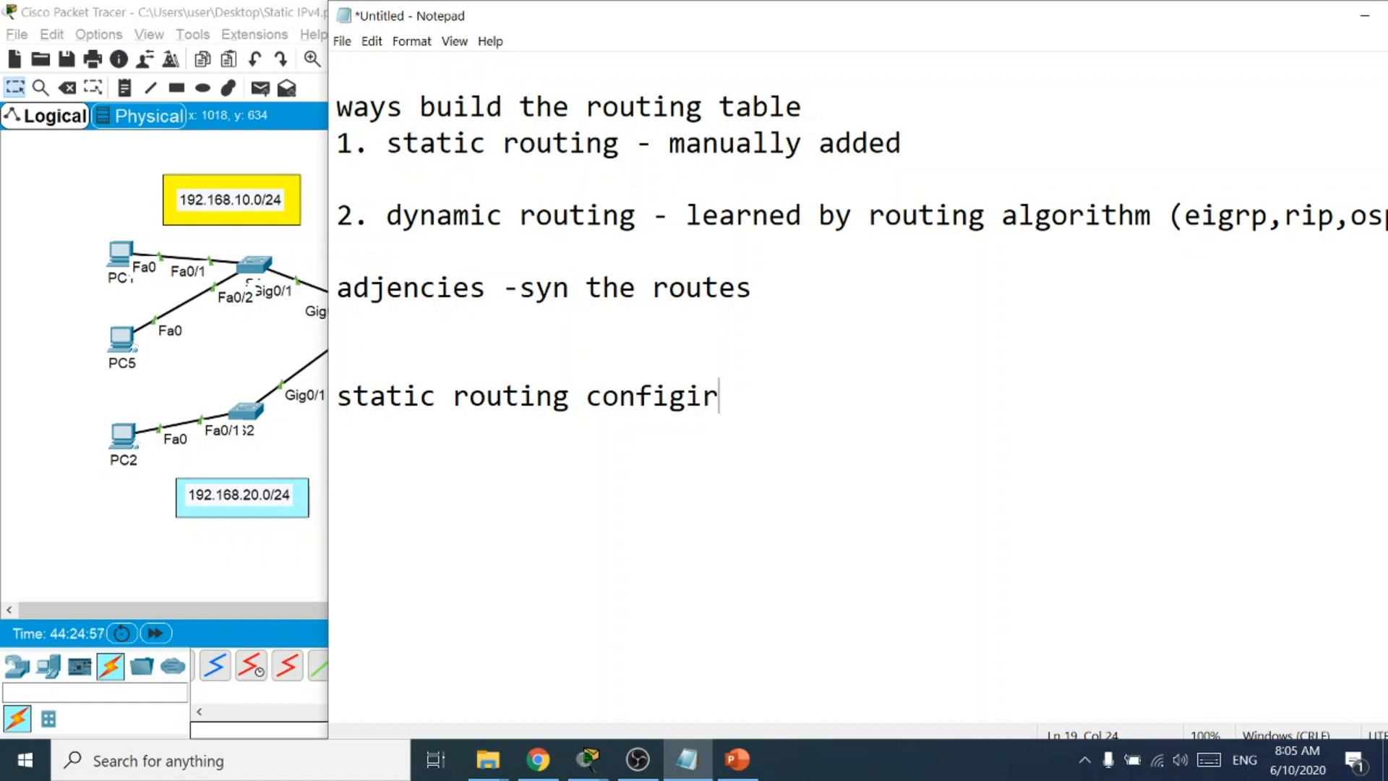
pyautogui.press('BackSpace')
pyautogui.press('BackSpace')
pyautogui.write('urations ')
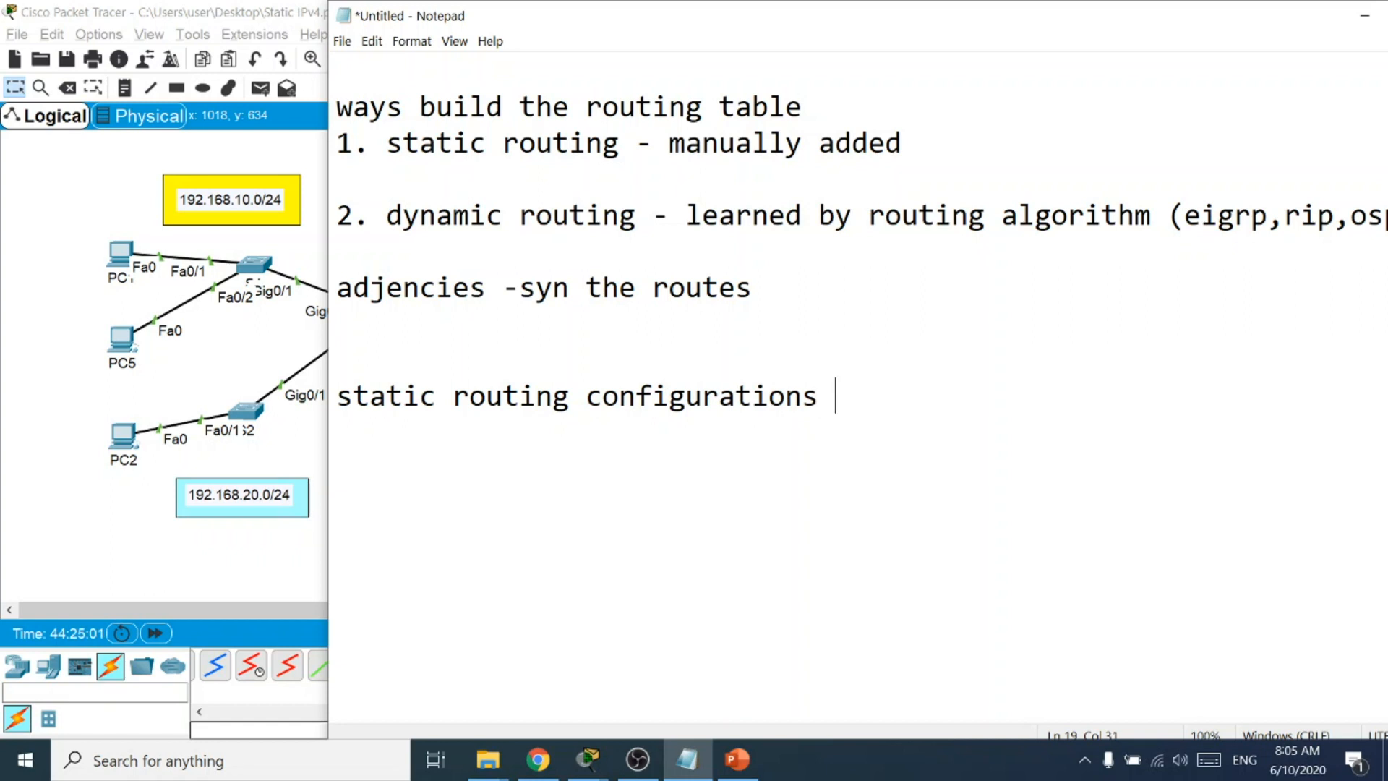
# Complete the notes heading with the word "command" and leave a blank line below it.
pyautogui.write('command')
pyautogui.press('Return')
pyautogui.press('Return')
# Write the router prompt "R1(config)#" below the static routing heading, with no space before the hash sign.
pyautogui.write('ip')
pyautogui.press('BackSpace')
pyautogui.press('BackSpace')
pyautogui.write('R')
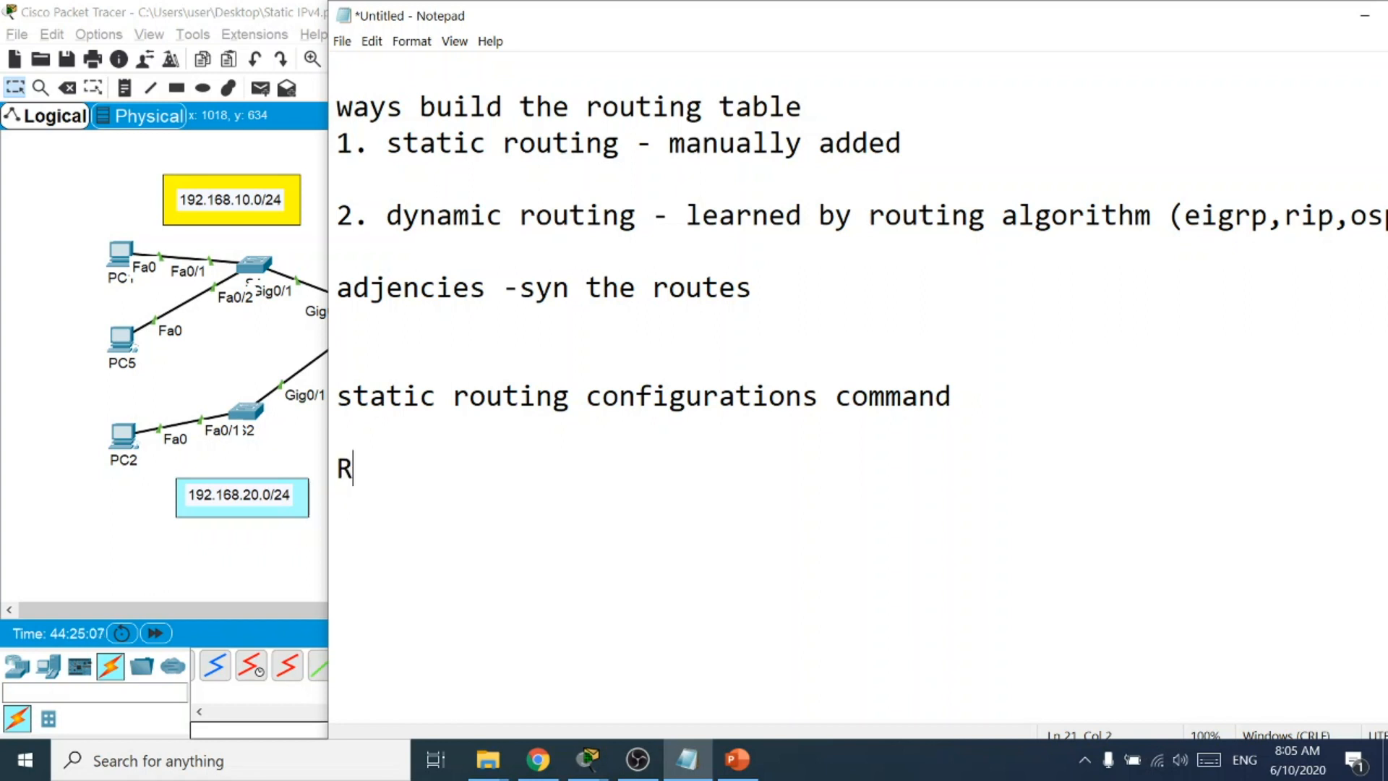
pyautogui.write('1(conf)')
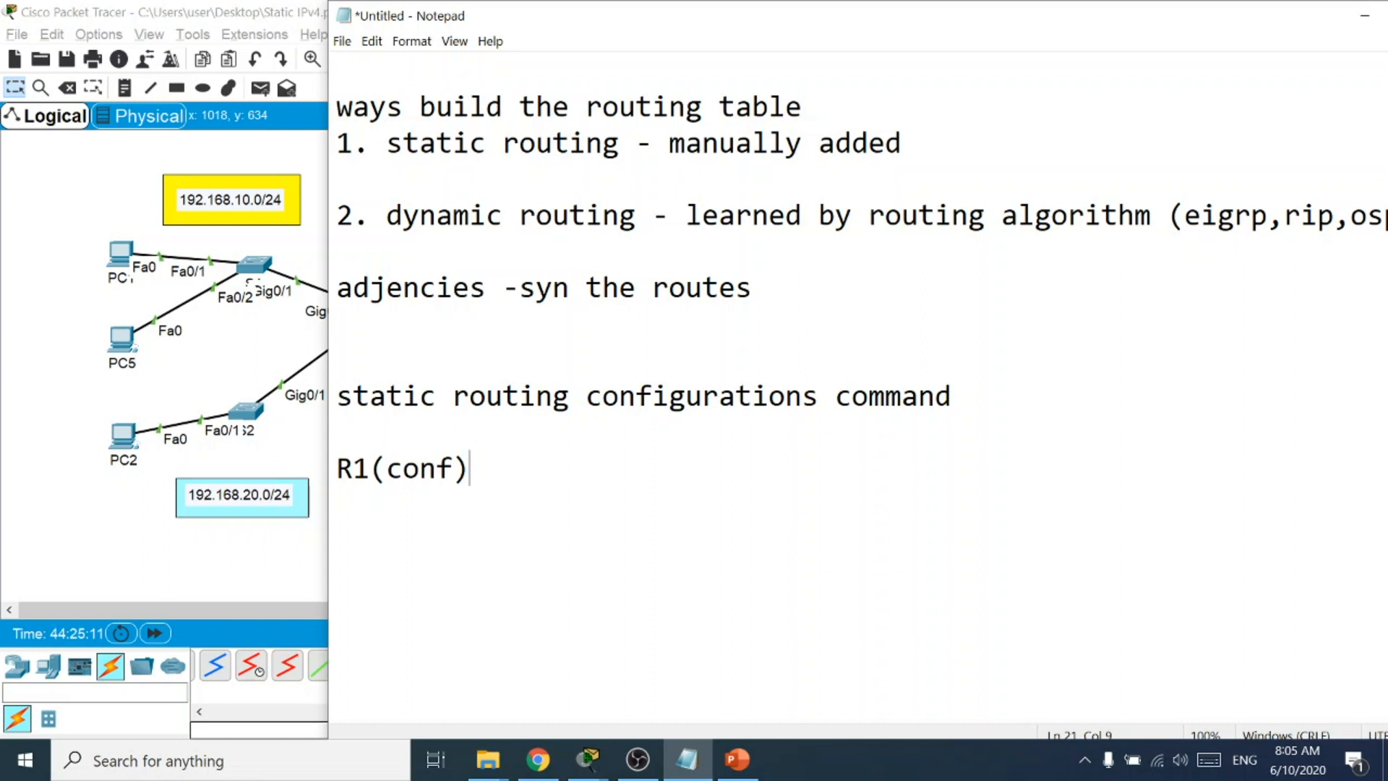
pyautogui.press('Left')
pyautogui.write('ig')
pyautogui.press('Right')
pyautogui.press('Return')
pyautogui.press('Return')
pyautogui.write('#')
pyautogui.press('Left')
pyautogui.press('BackSpace')
pyautogui.press('BackSpace')
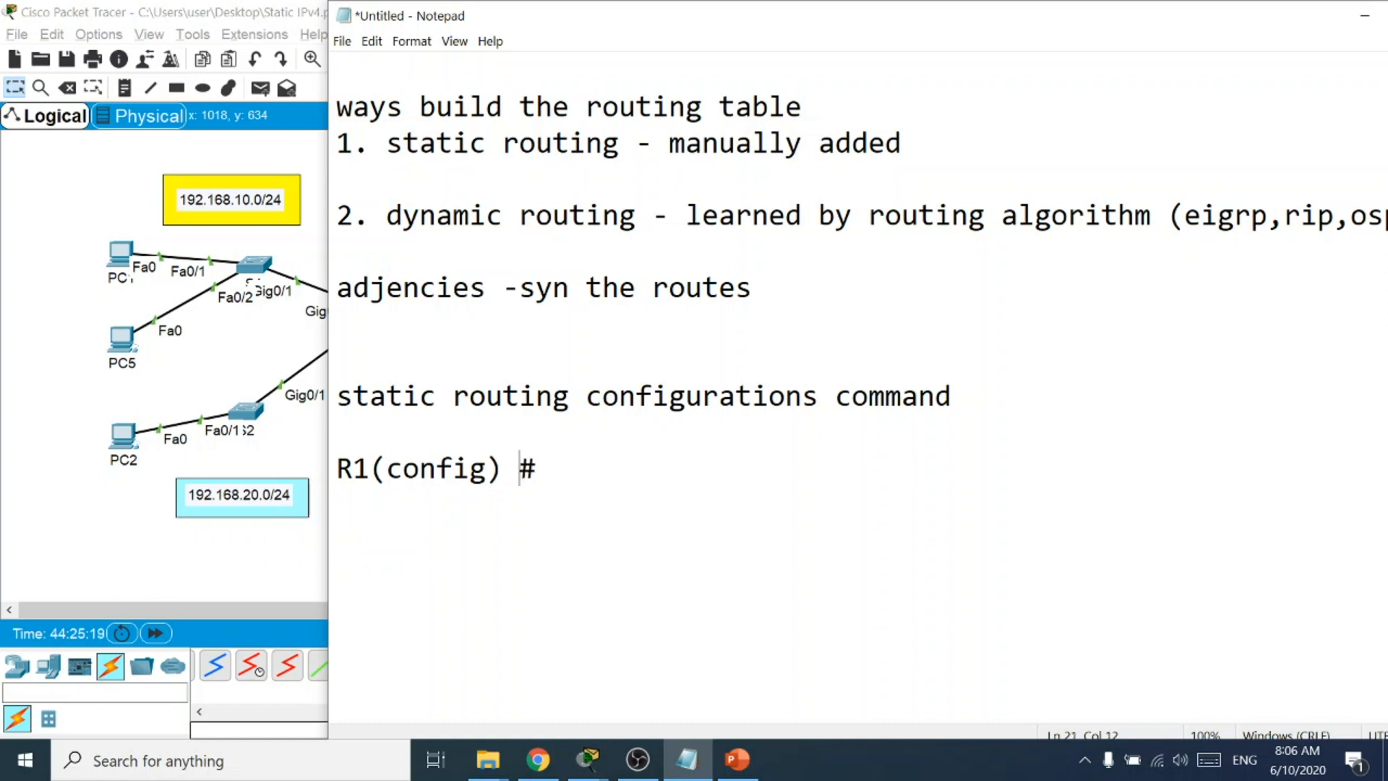
pyautogui.press('BackSpace')
# Add the static route syntax "ip route destination-add pre-mask (next hop address/" after the R1(config)# prompt.
pyautogui.write('ip route ')
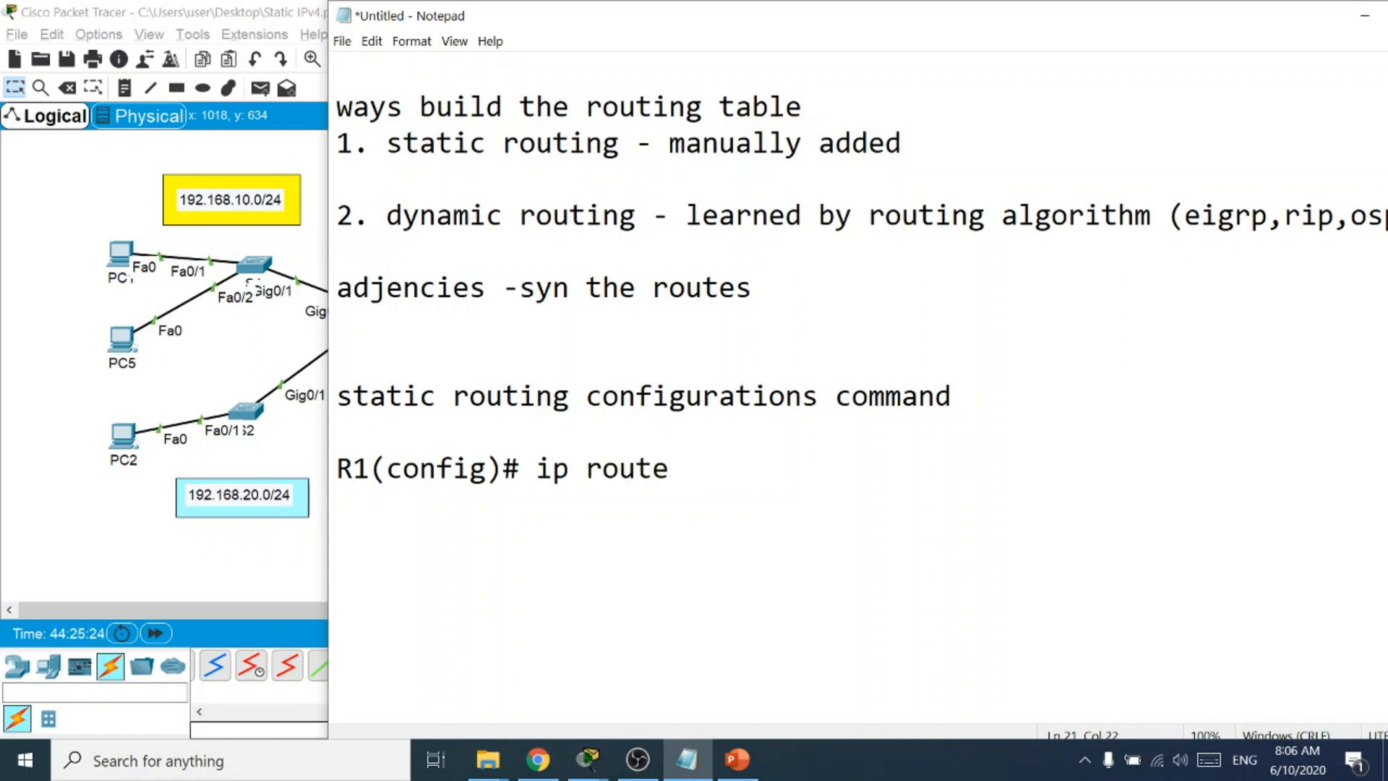
pyautogui.write('desti')
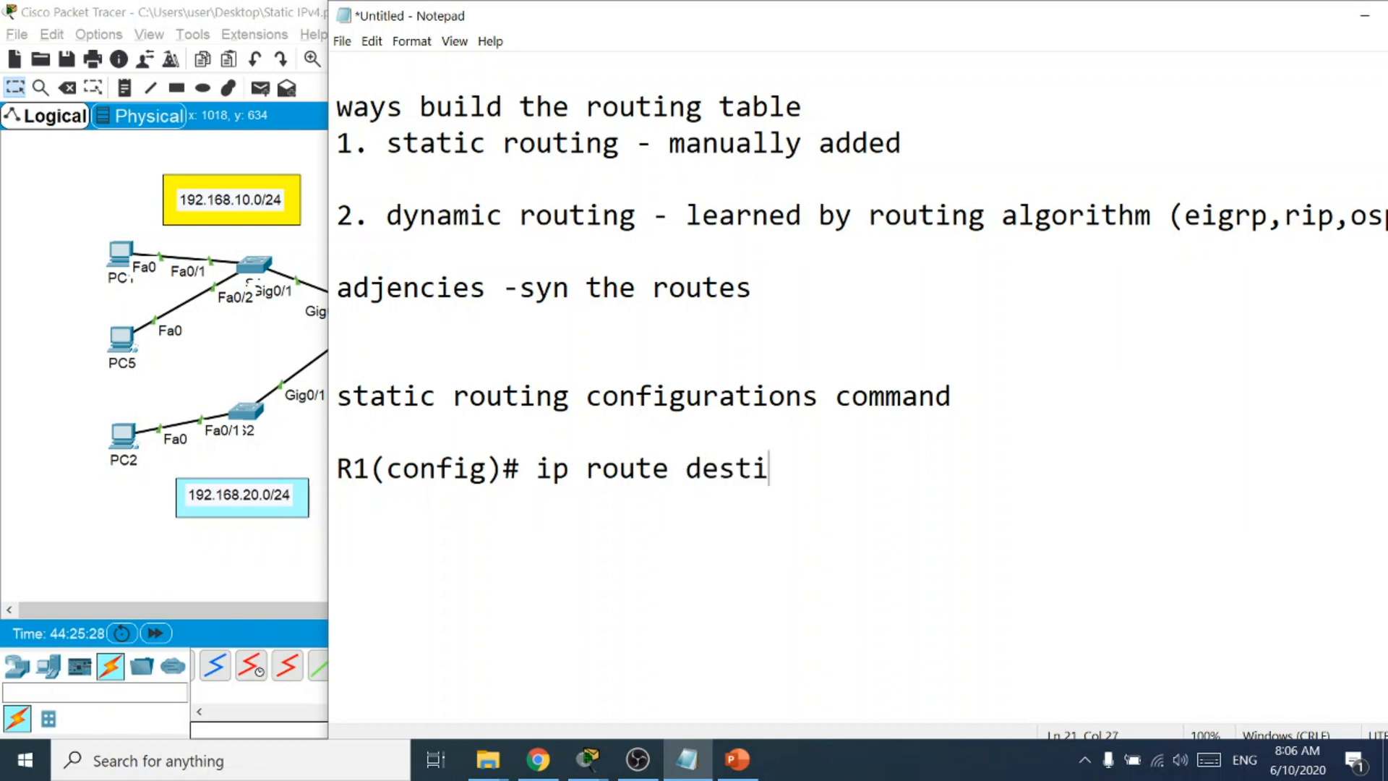
pyautogui.write('nation')
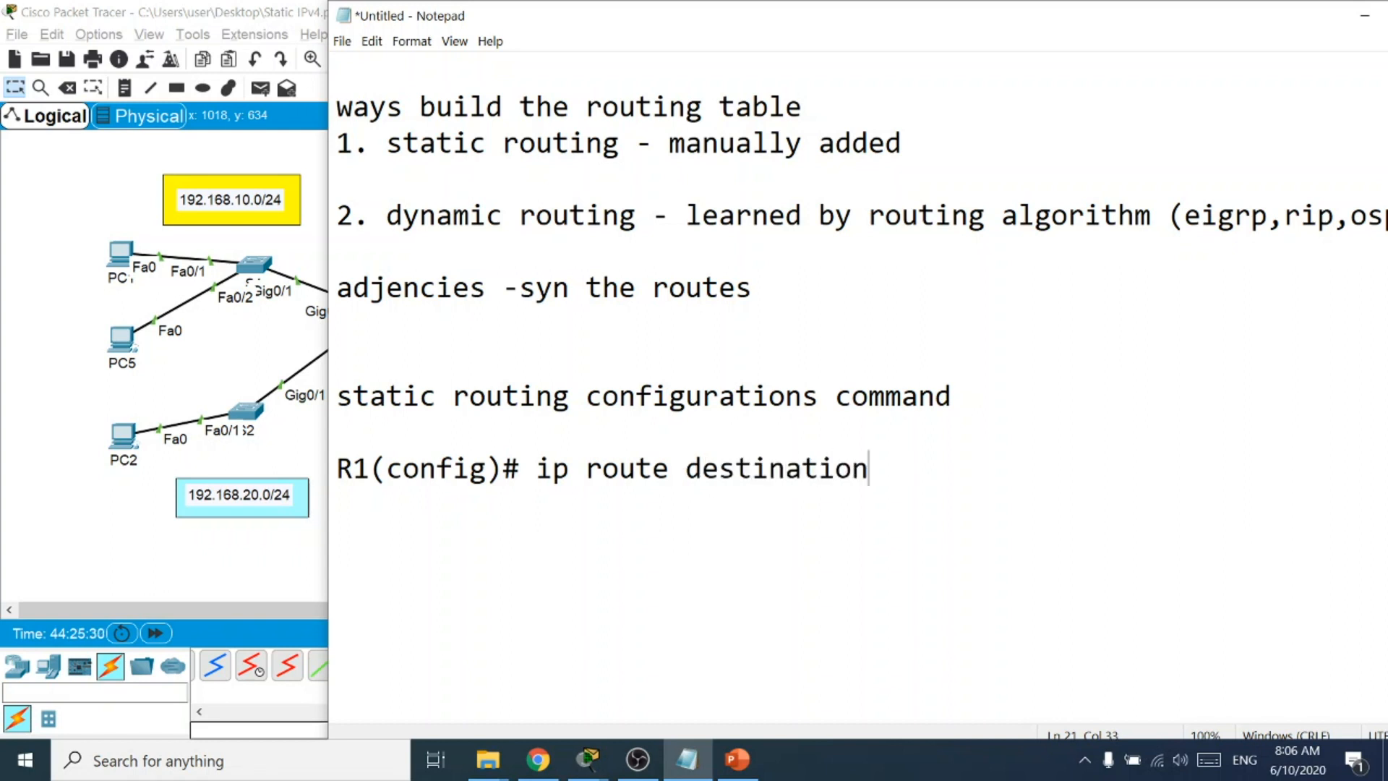
pyautogui.write('-add pr')
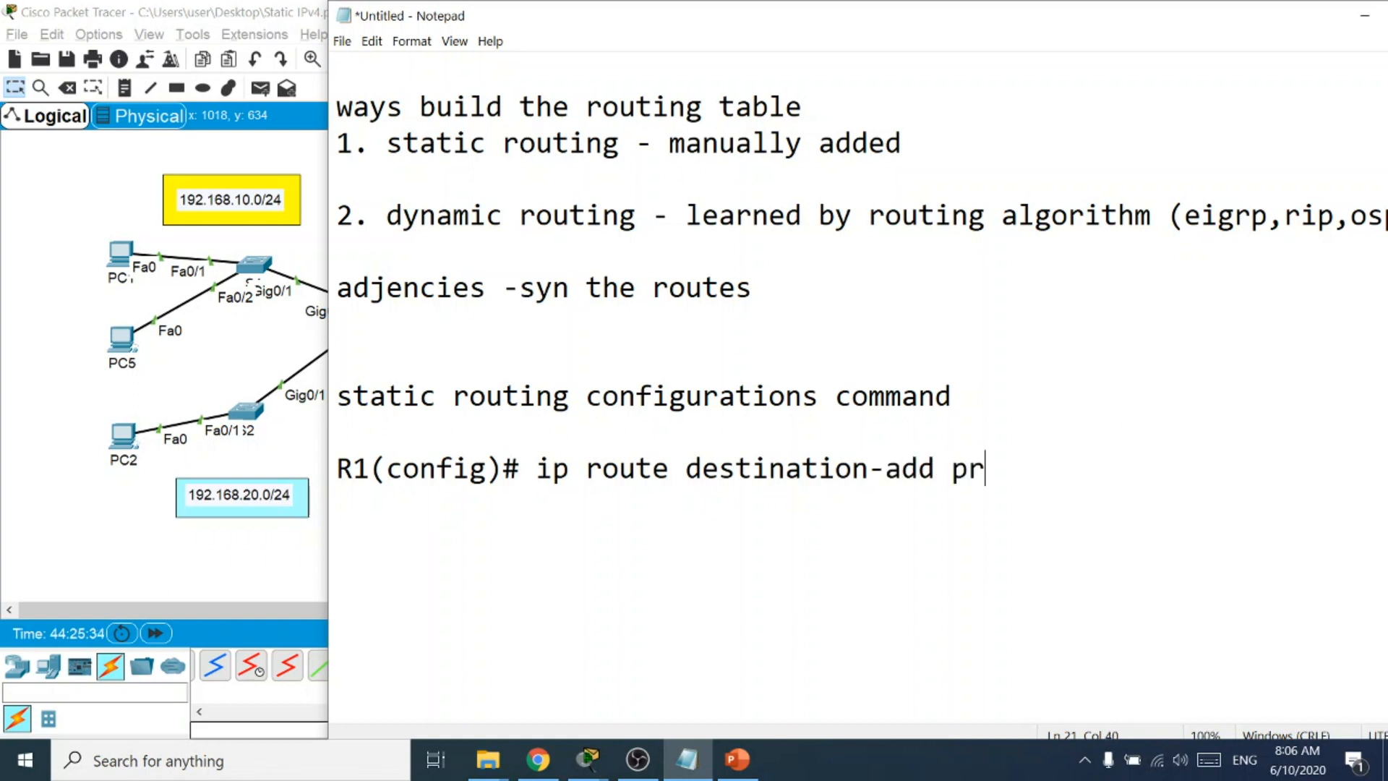
pyautogui.write('e-mask')
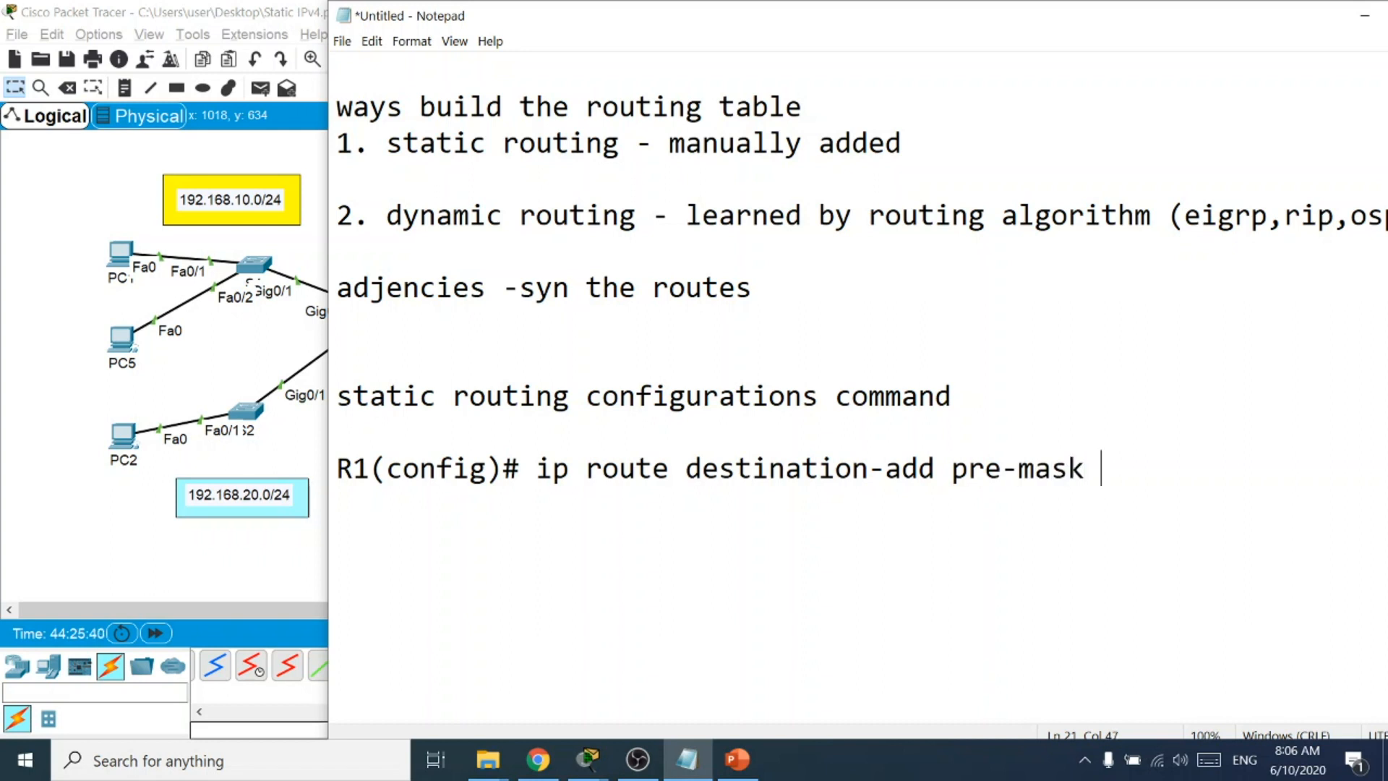
pyautogui.write('(')
pyautogui.write('nex')
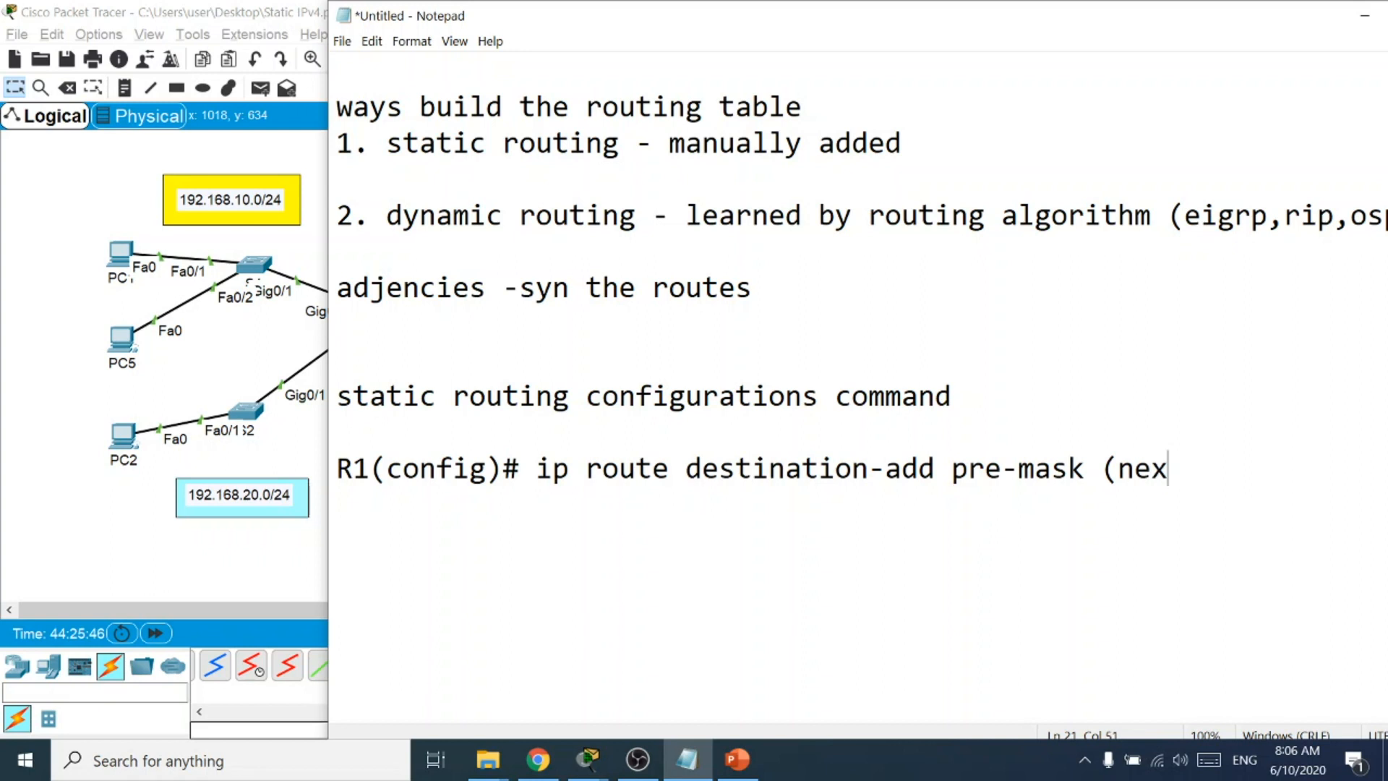
pyautogui.write('t hop add')
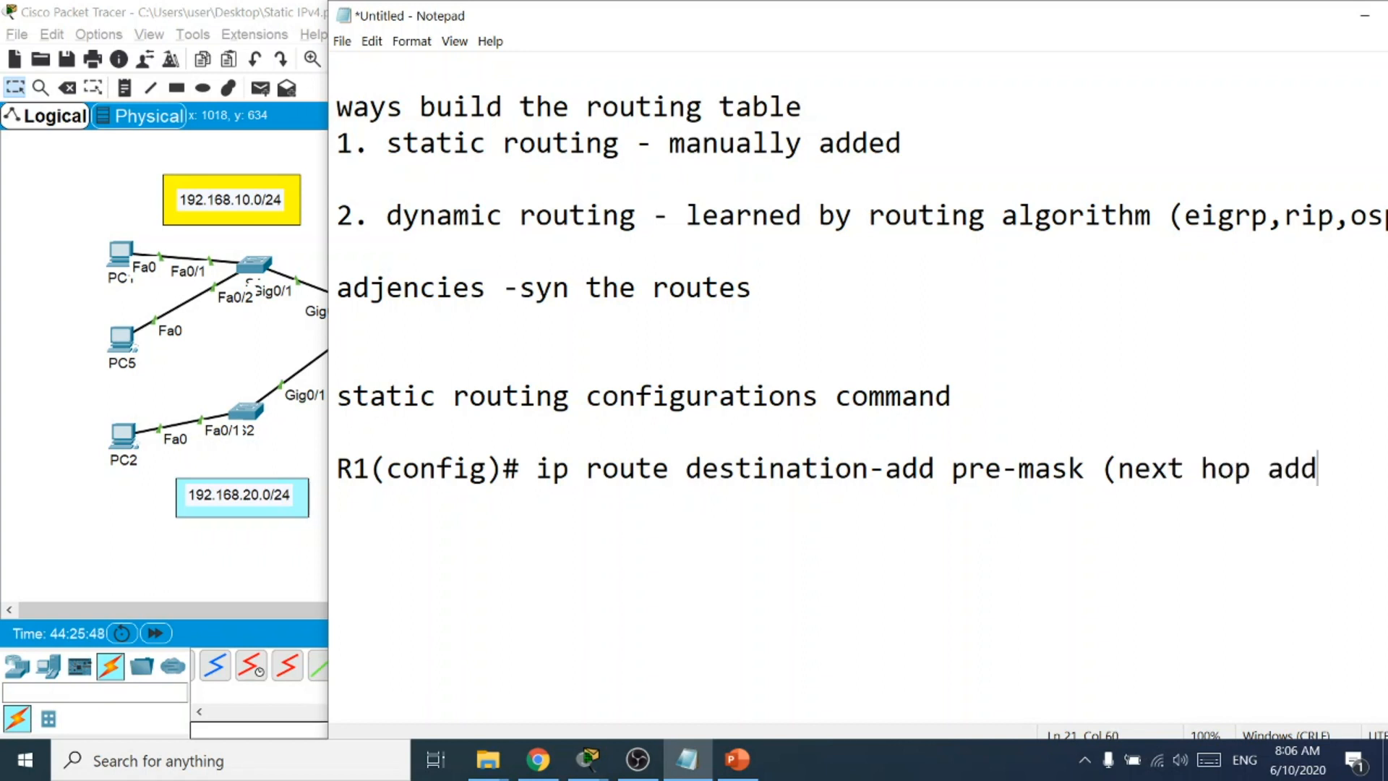
pyautogui.write('ress/')
# Reposition and narrow the Notepad window, and finish the syntax line with "exit gateway interface)".
pyautogui.moveTo(802, 18); pyautogui.dragTo(591, 17)
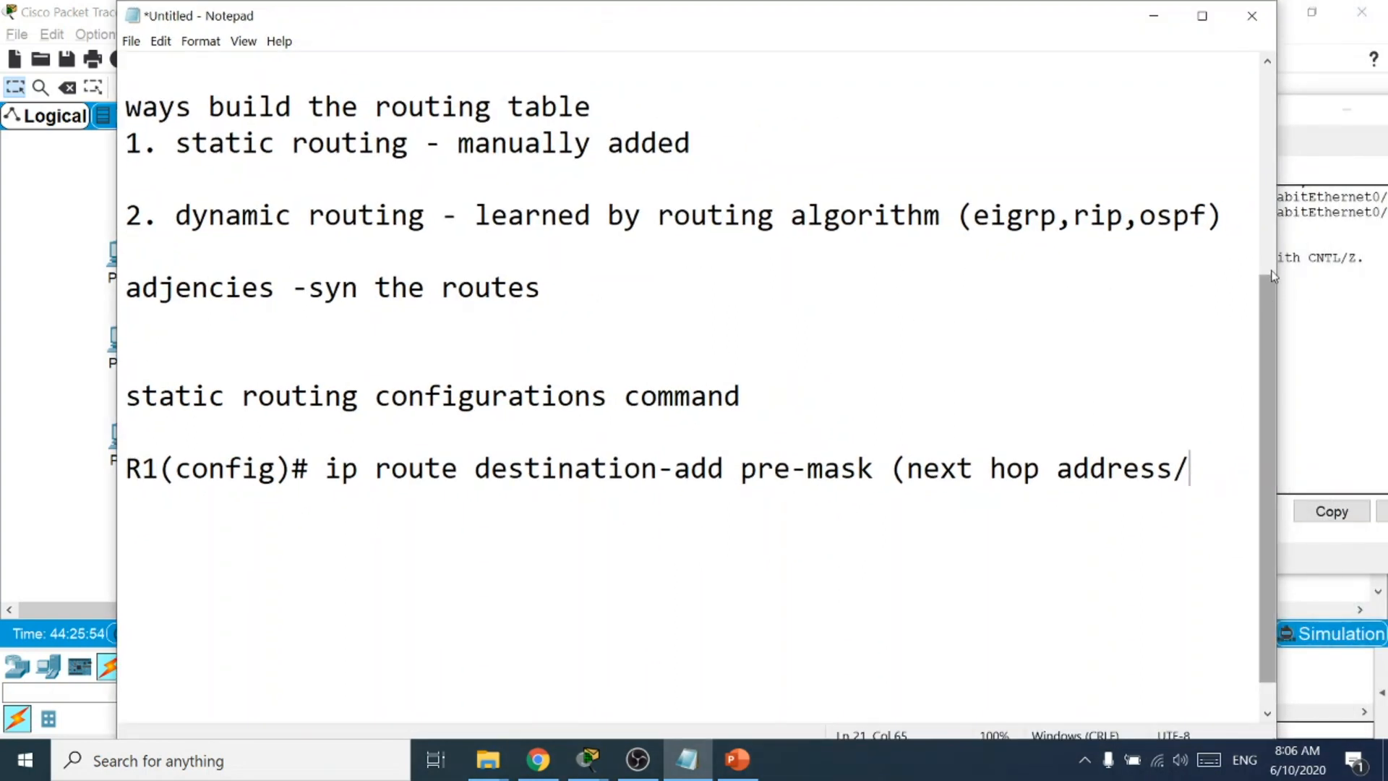
pyautogui.moveTo(1278, 252); pyautogui.dragTo(1145, 242)
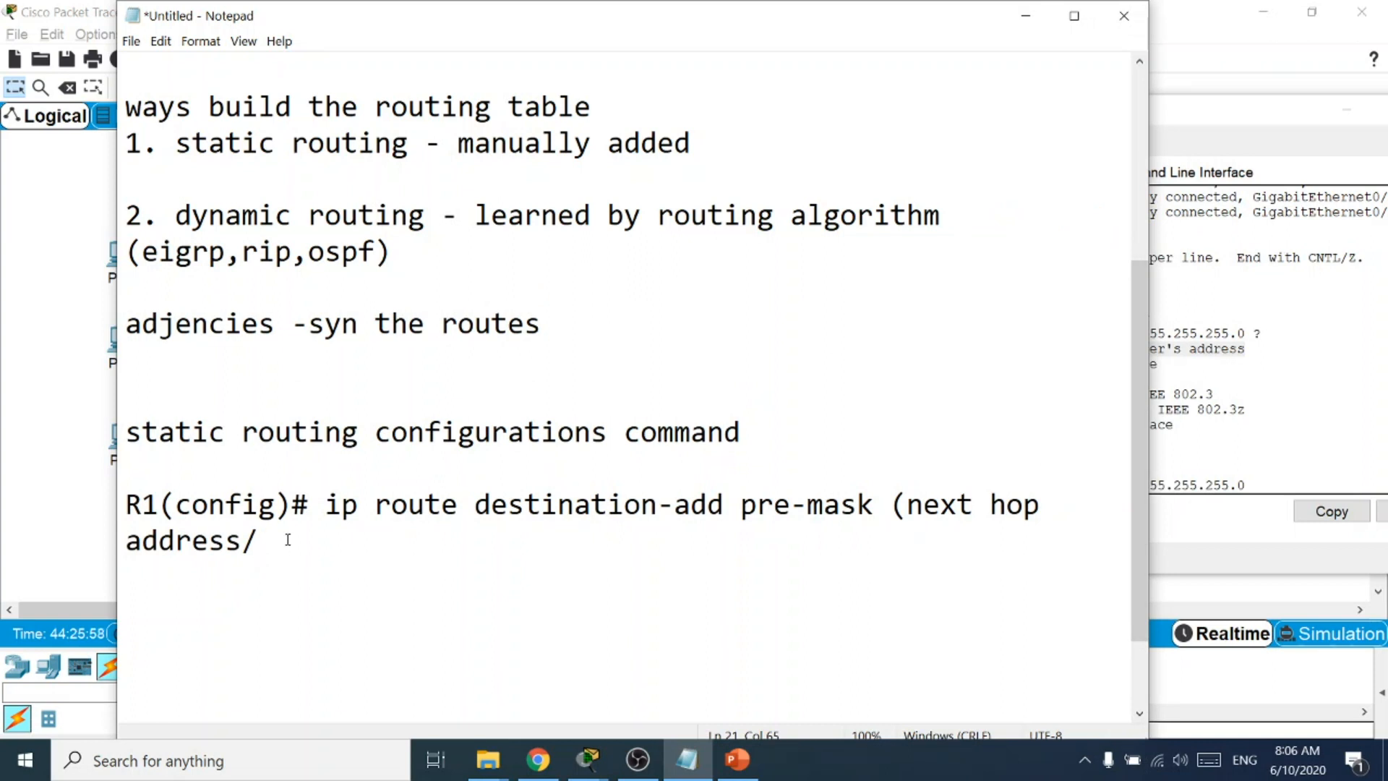
pyautogui.write('exit gat')
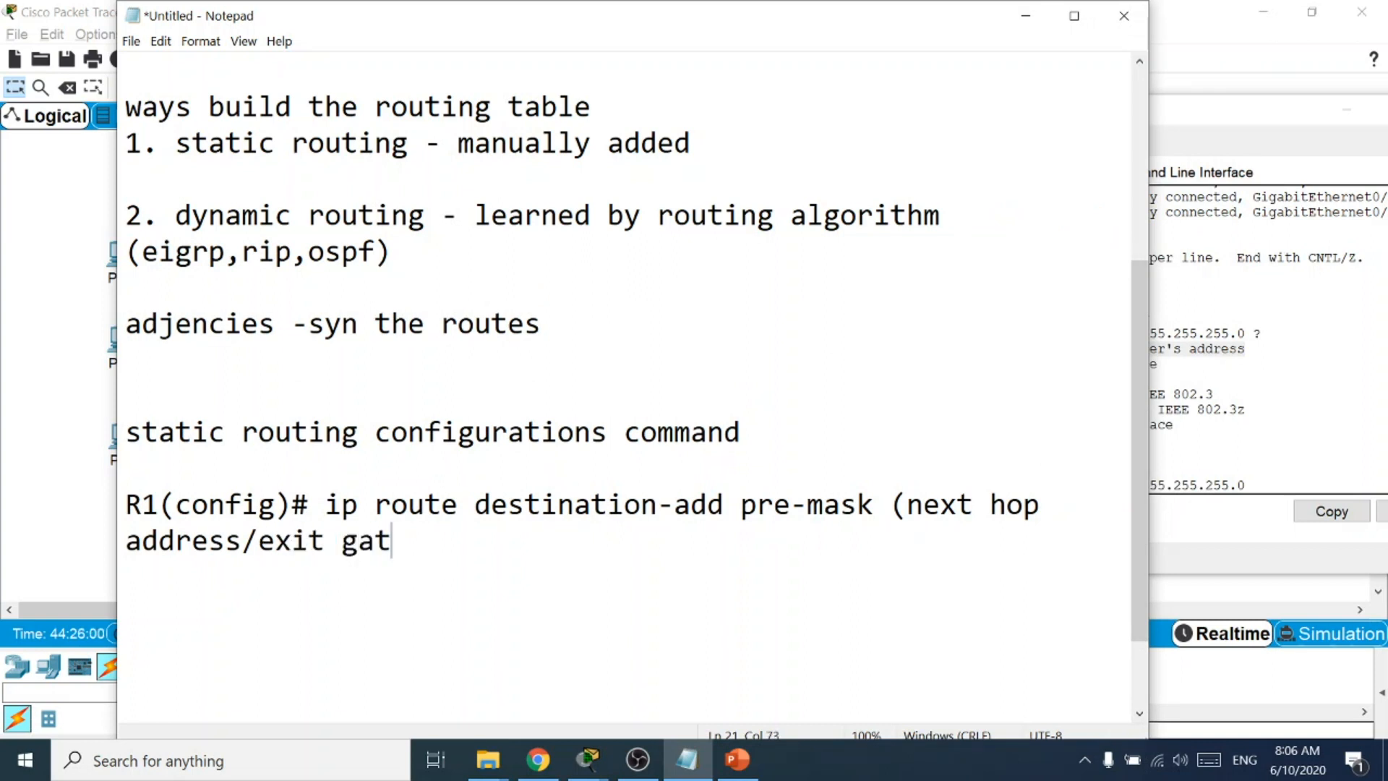
pyautogui.write('eway inte')
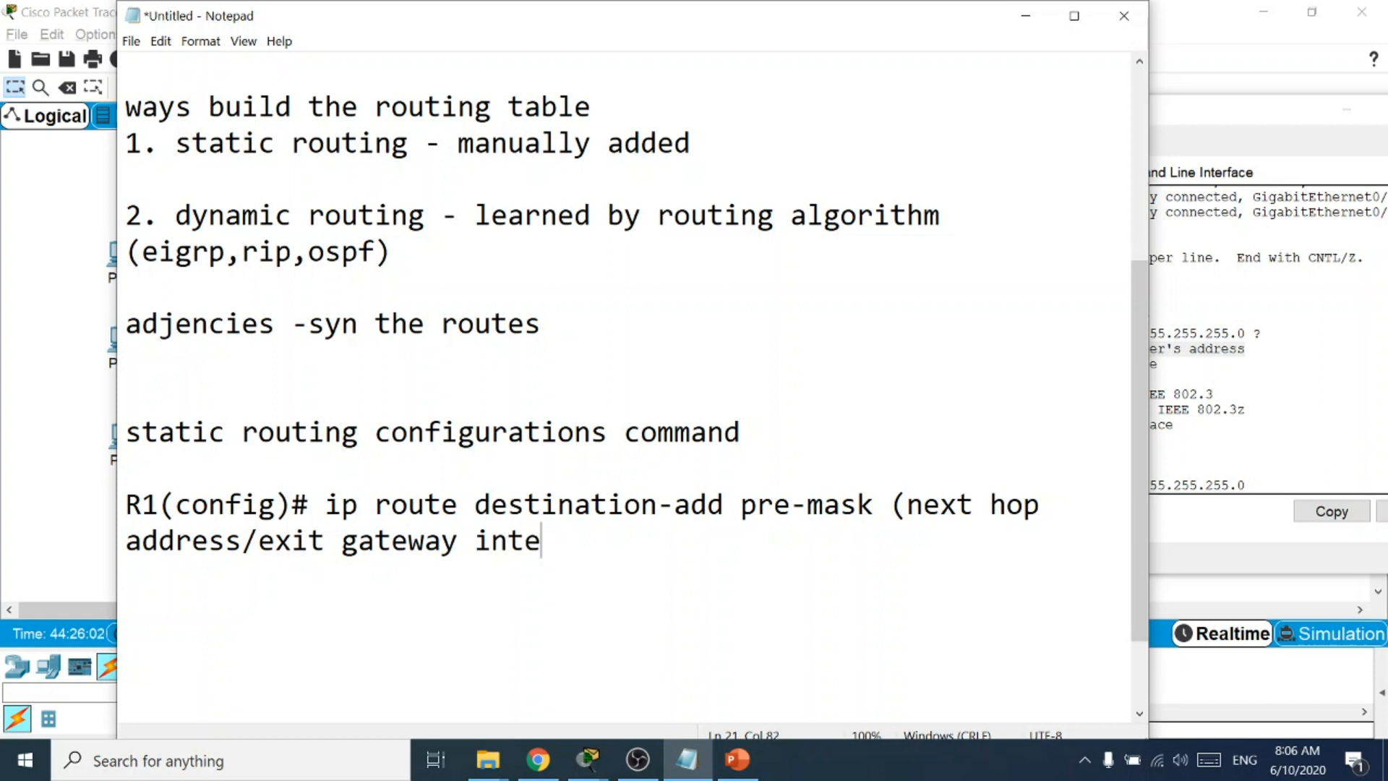
pyautogui.write('rface)')
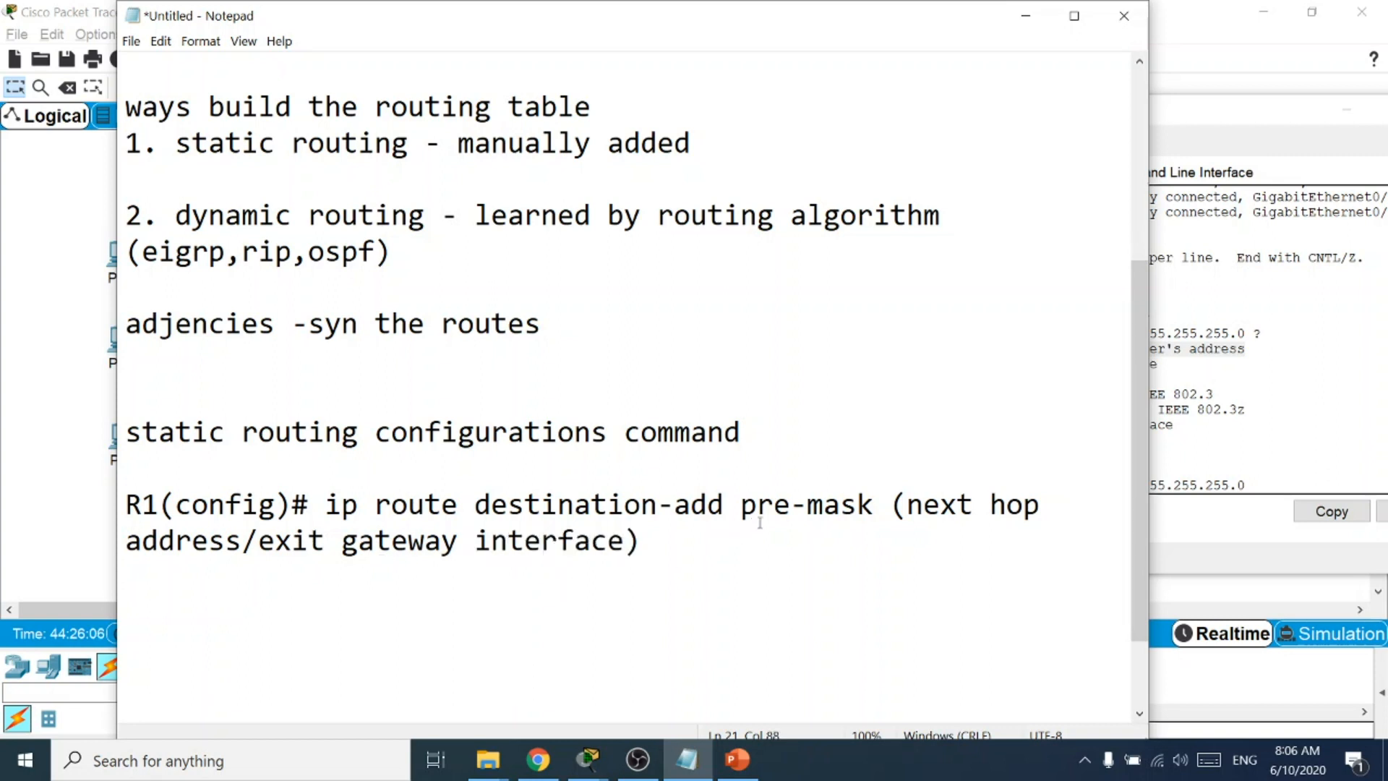
# Switch to Packet Tracer and reopen R1's command line at the unfinished 192.168.30.0 route command.
pyautogui.click(1026, 18)
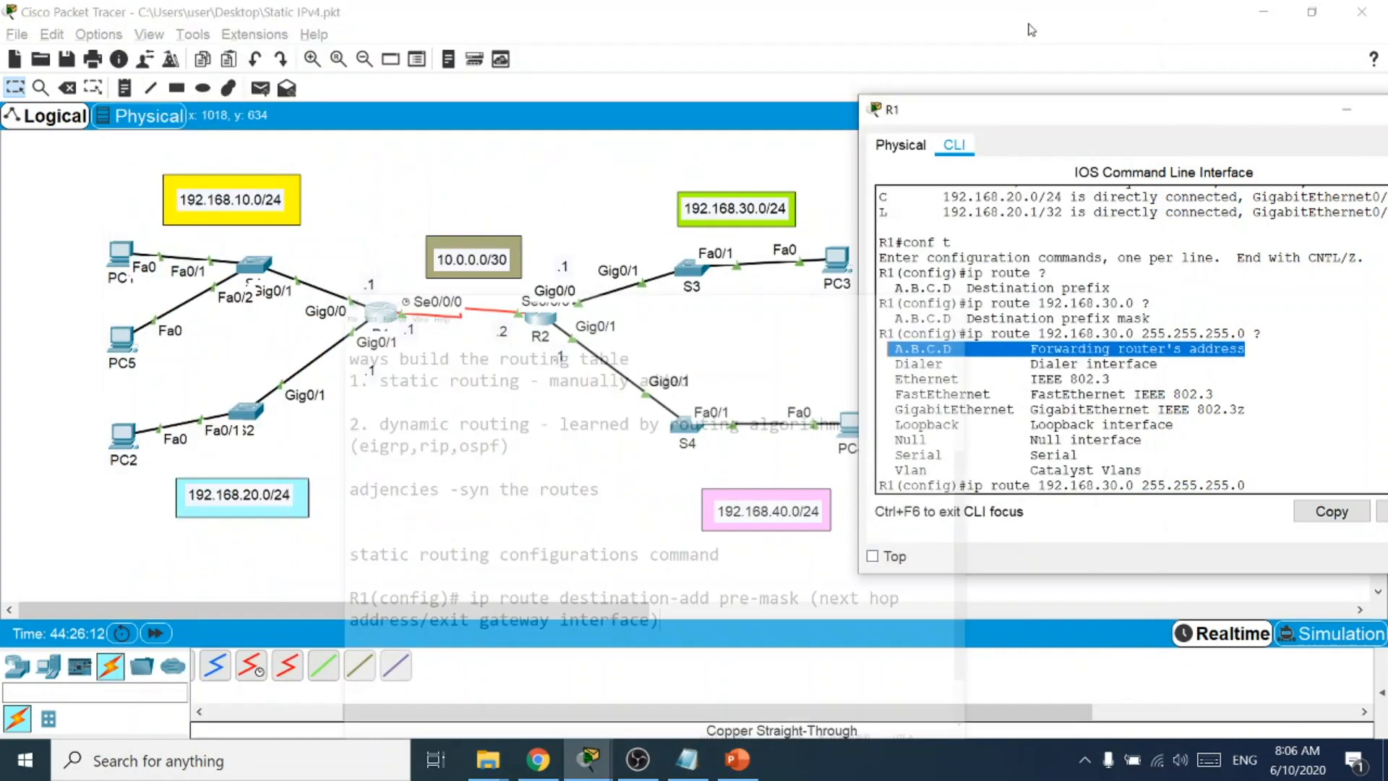
pyautogui.click(435, 399)
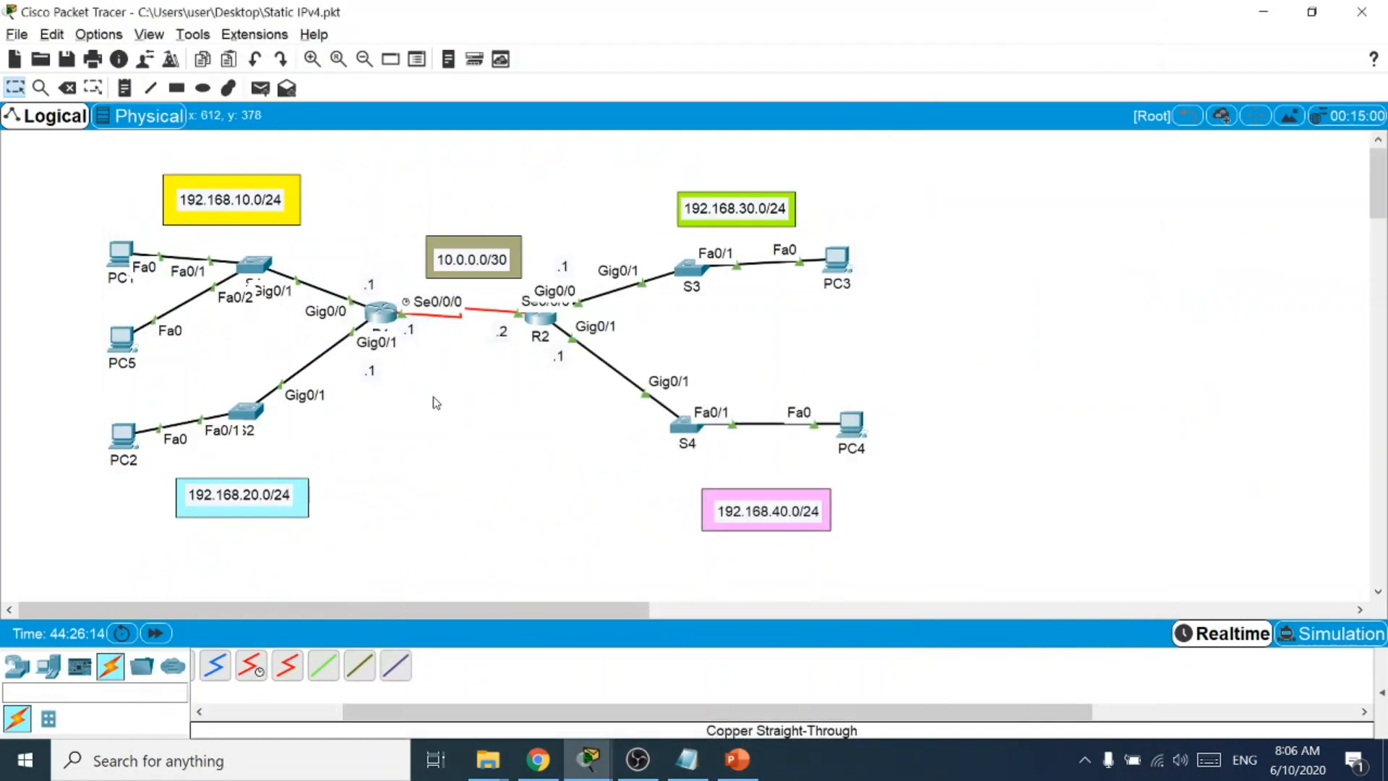
pyautogui.click(384, 318)
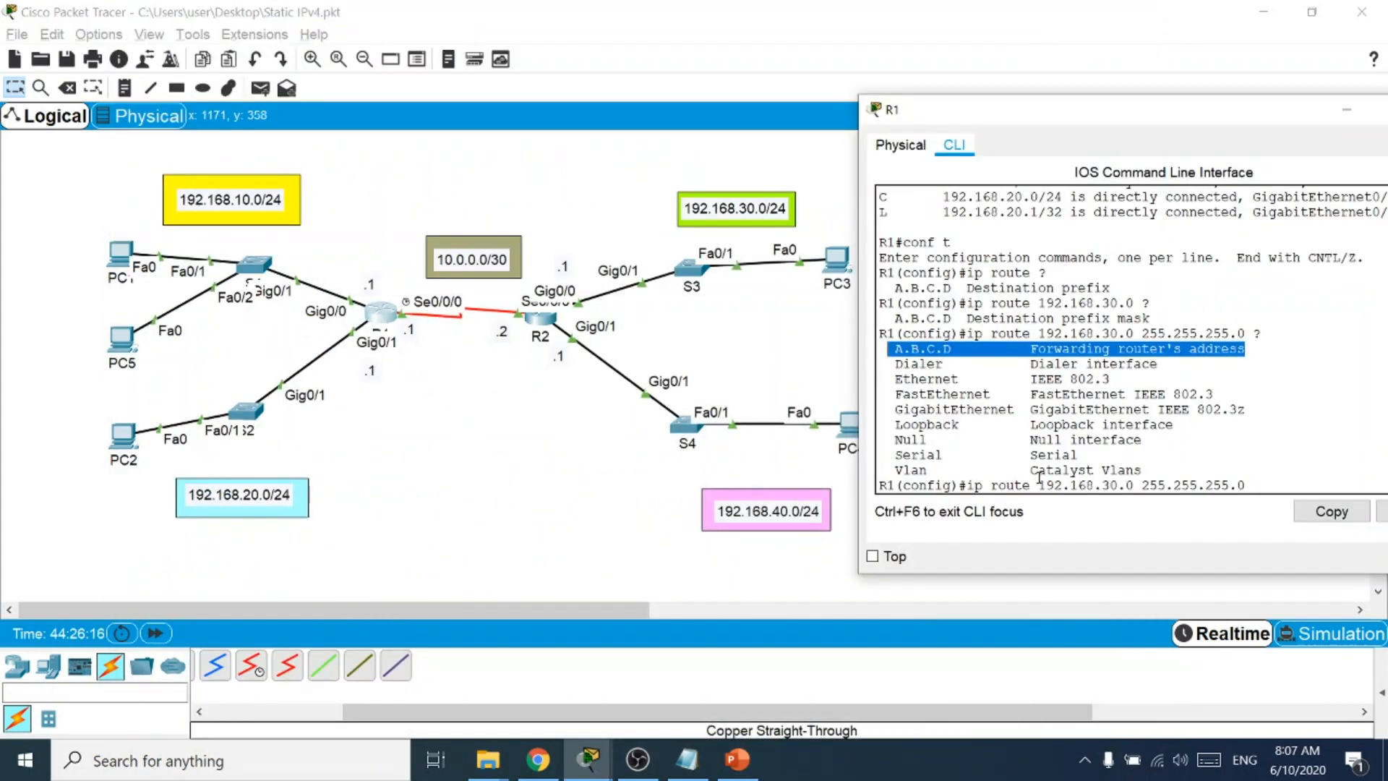
pyautogui.click(1261, 485)
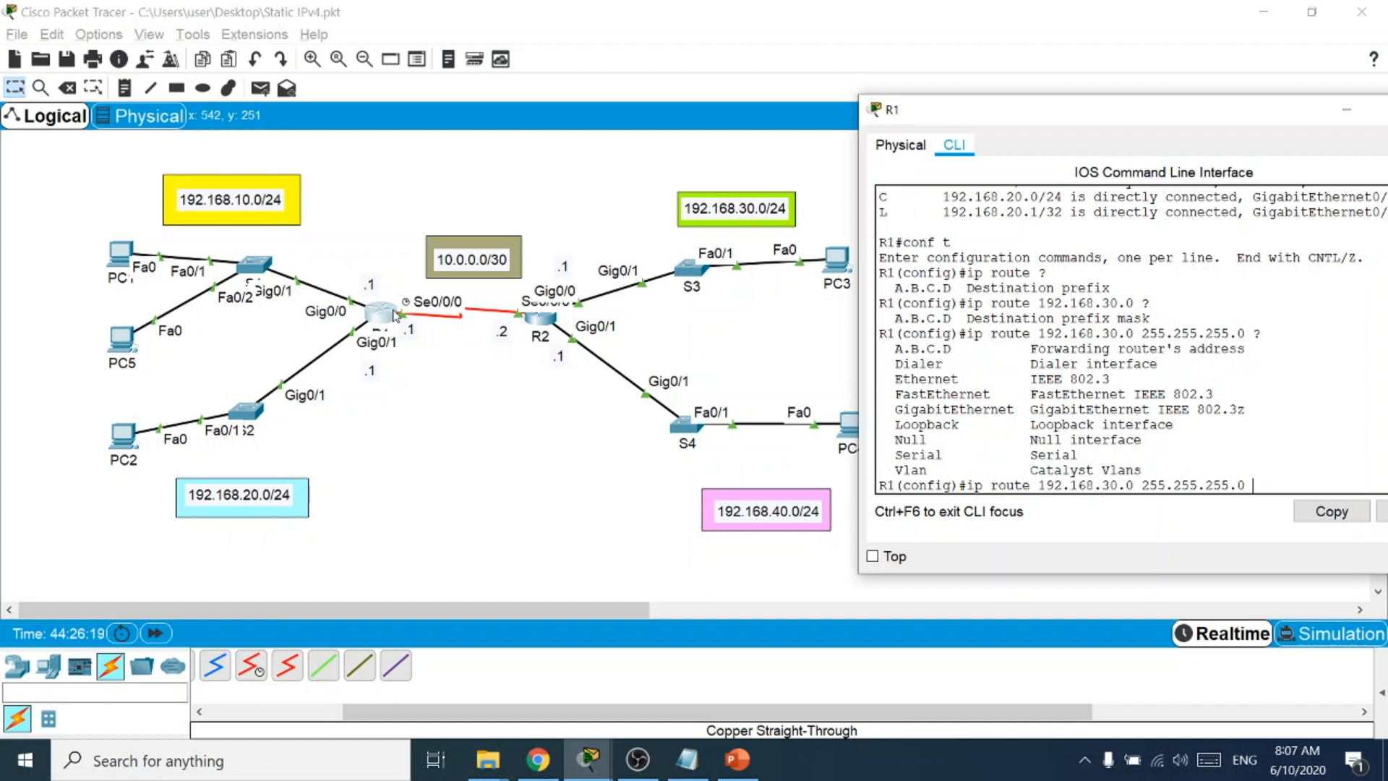
# Open R2's command line in a wider window, run "sh ip int brief", and highlight the Serial0/0/0 interface and its address.
pyautogui.click(541, 319)
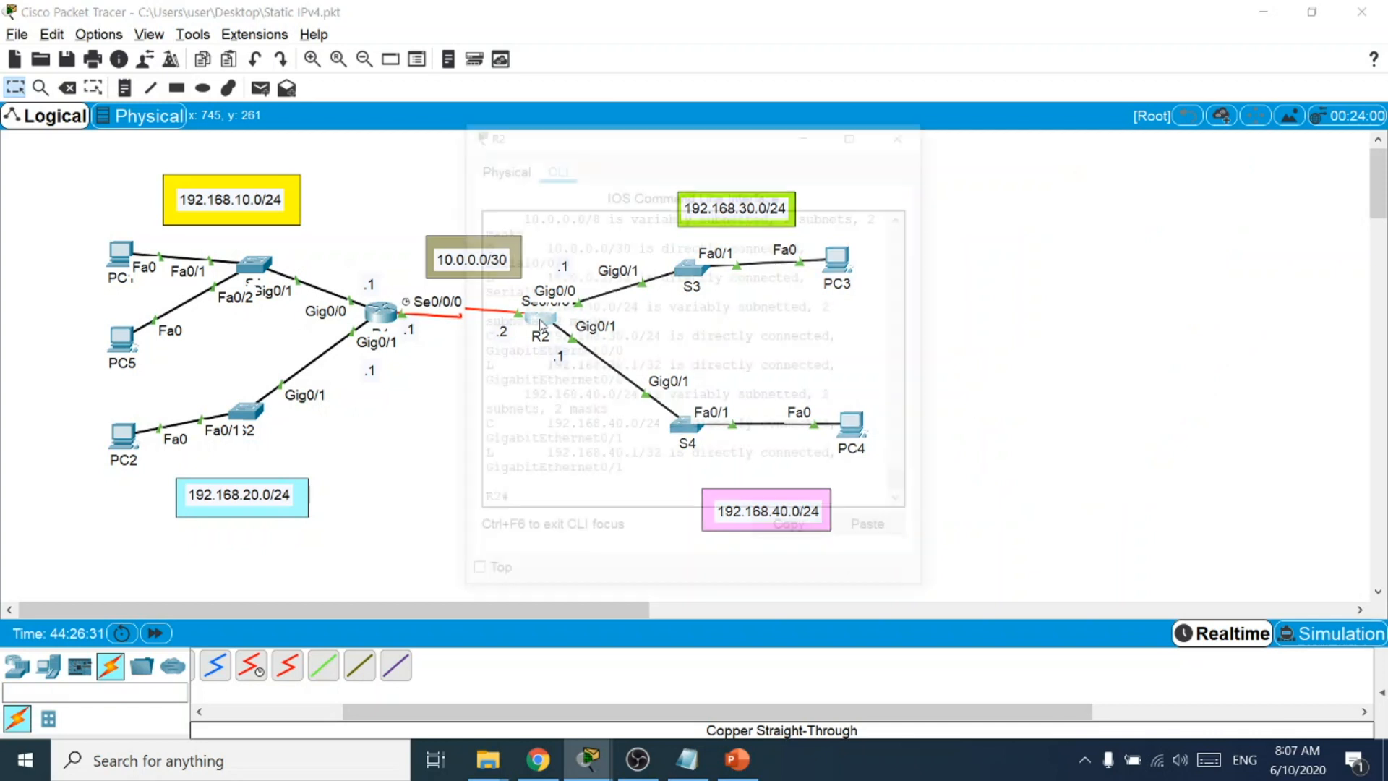
pyautogui.moveTo(932, 282); pyautogui.dragTo(1308, 273)
pyautogui.moveTo(694, 141); pyautogui.dragTo(948, 136)
pyautogui.write('sh ip int br')
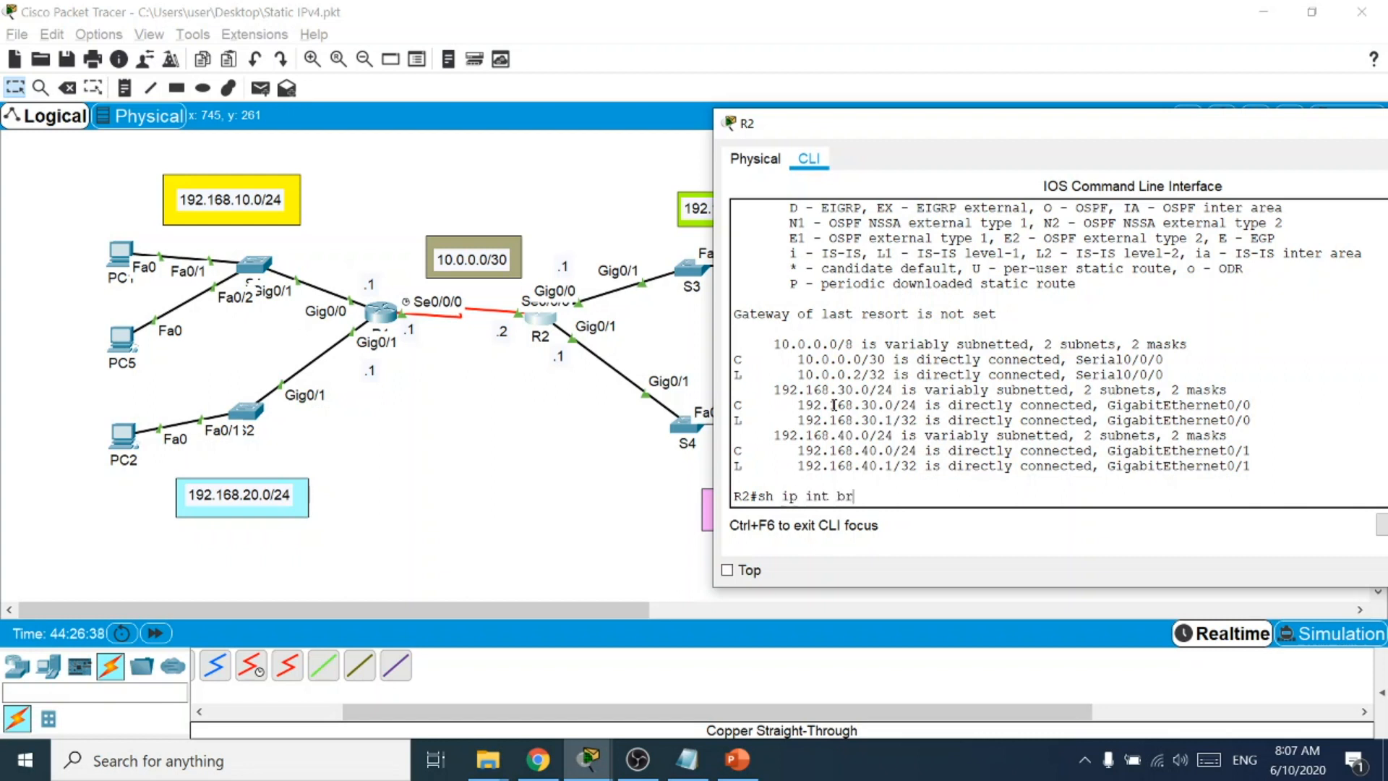
pyautogui.press('Tab')
pyautogui.press('Return')
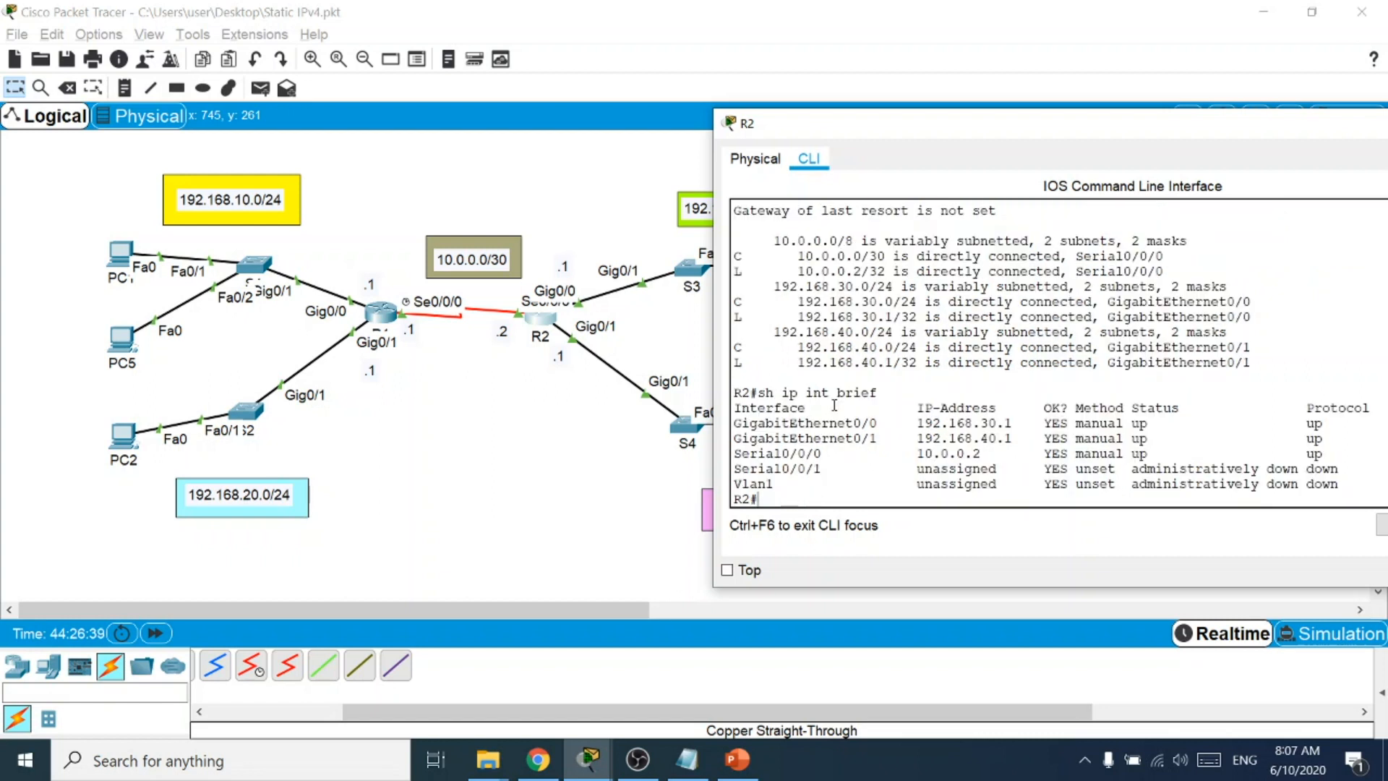
pyautogui.moveTo(995, 456); pyautogui.dragTo(724, 457)
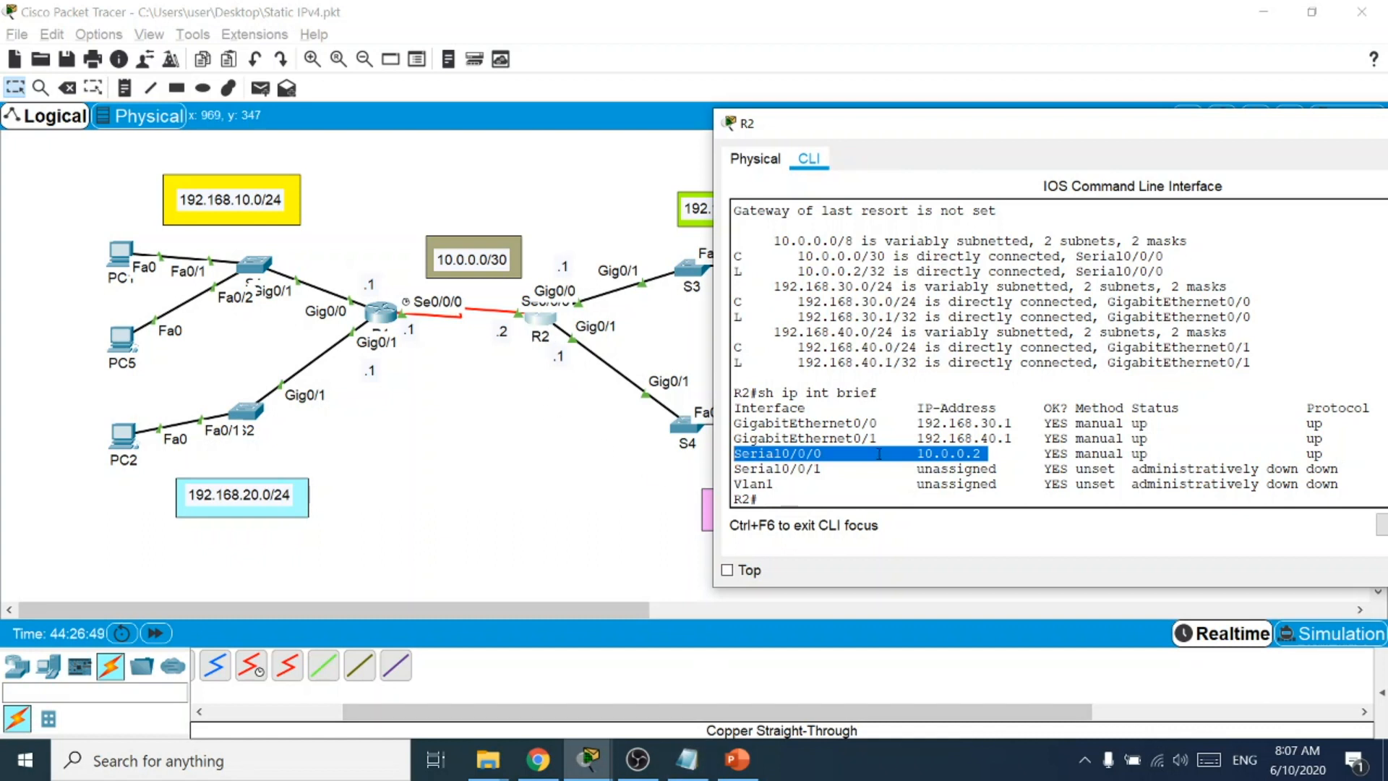
# Return to R1's command line and complete the 192.168.30.0 255.255.255.0 static route with next hop 10.0.0.2.
pyautogui.hotkey('alt', 'Tab')
pyautogui.hotkey('alt', 'Tab')
pyautogui.hotkey('alt', 'Tab')
pyautogui.click(390, 303)
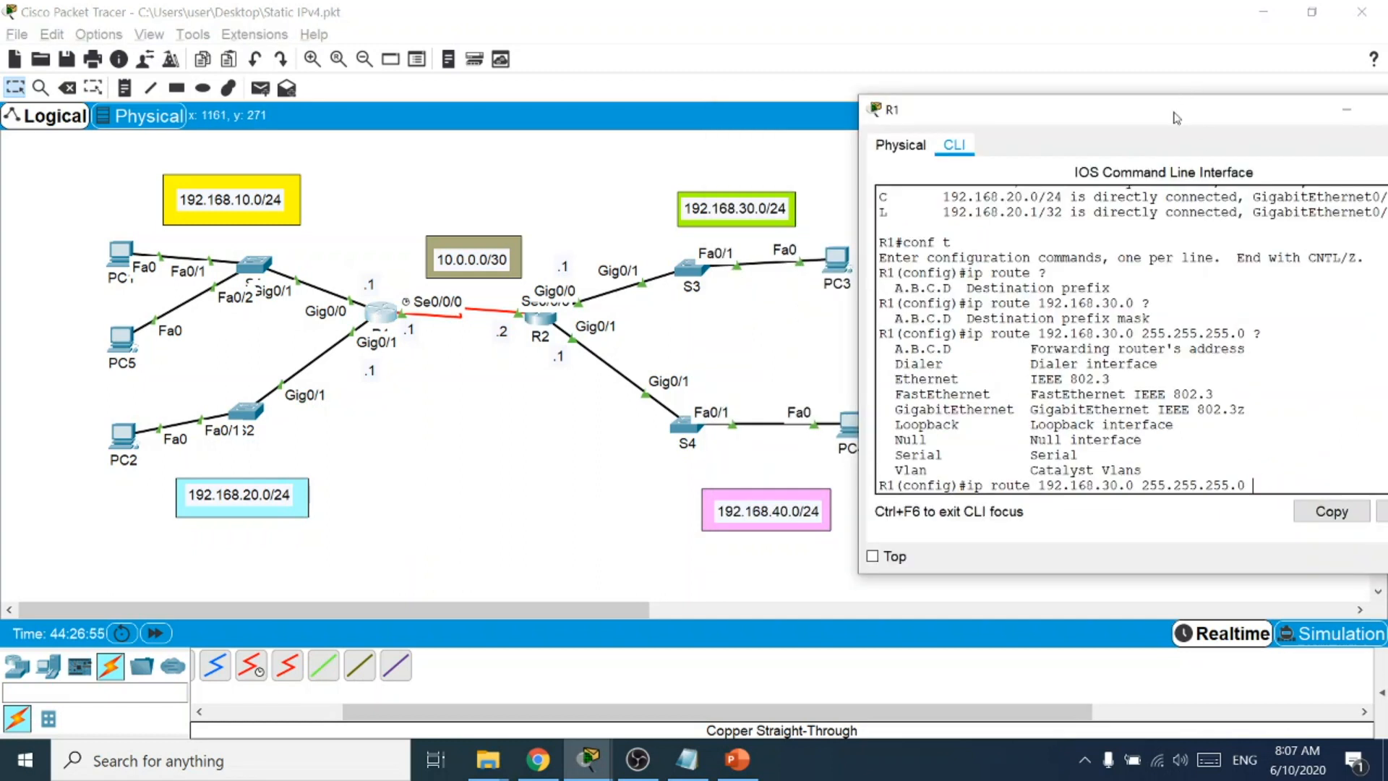
pyautogui.moveTo(1175, 123); pyautogui.dragTo(1092, 112)
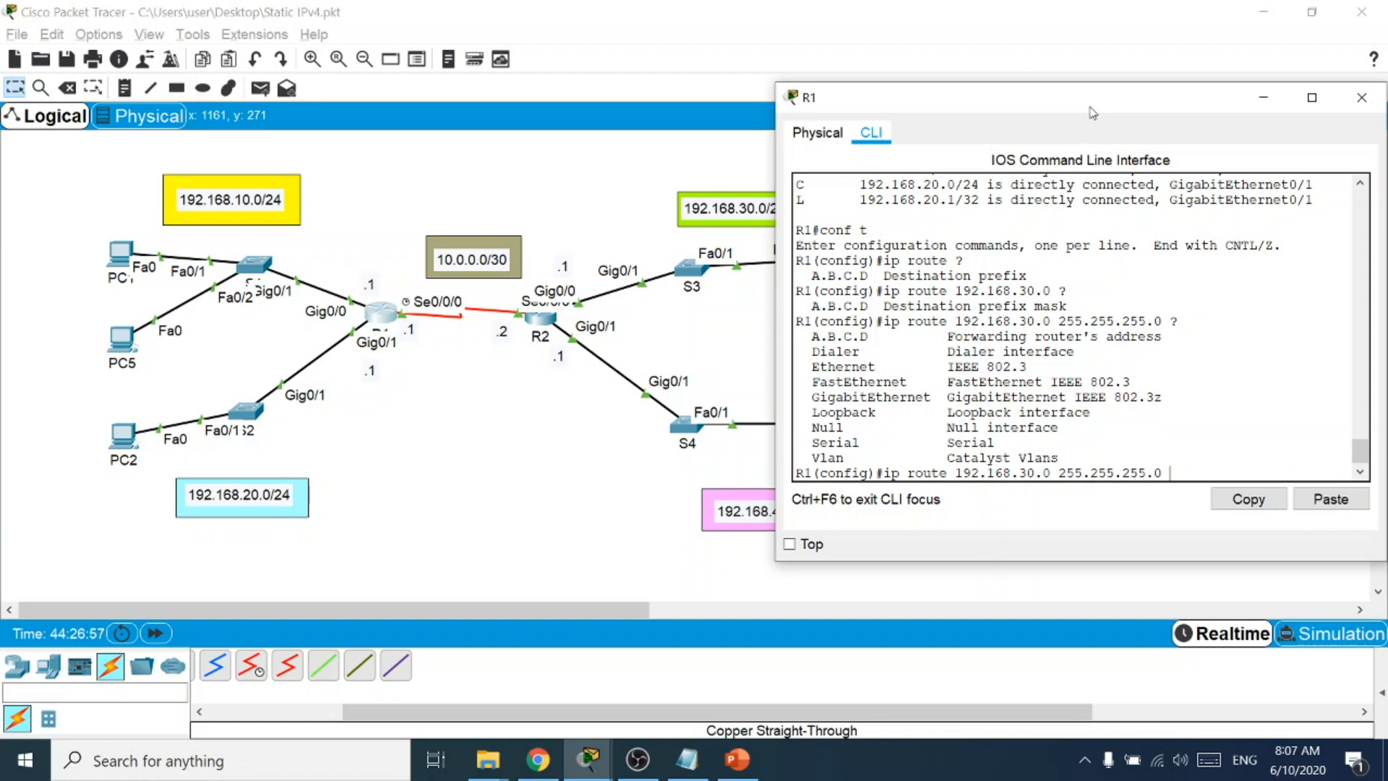
pyautogui.write('0.0.2')
pyautogui.press('Return')
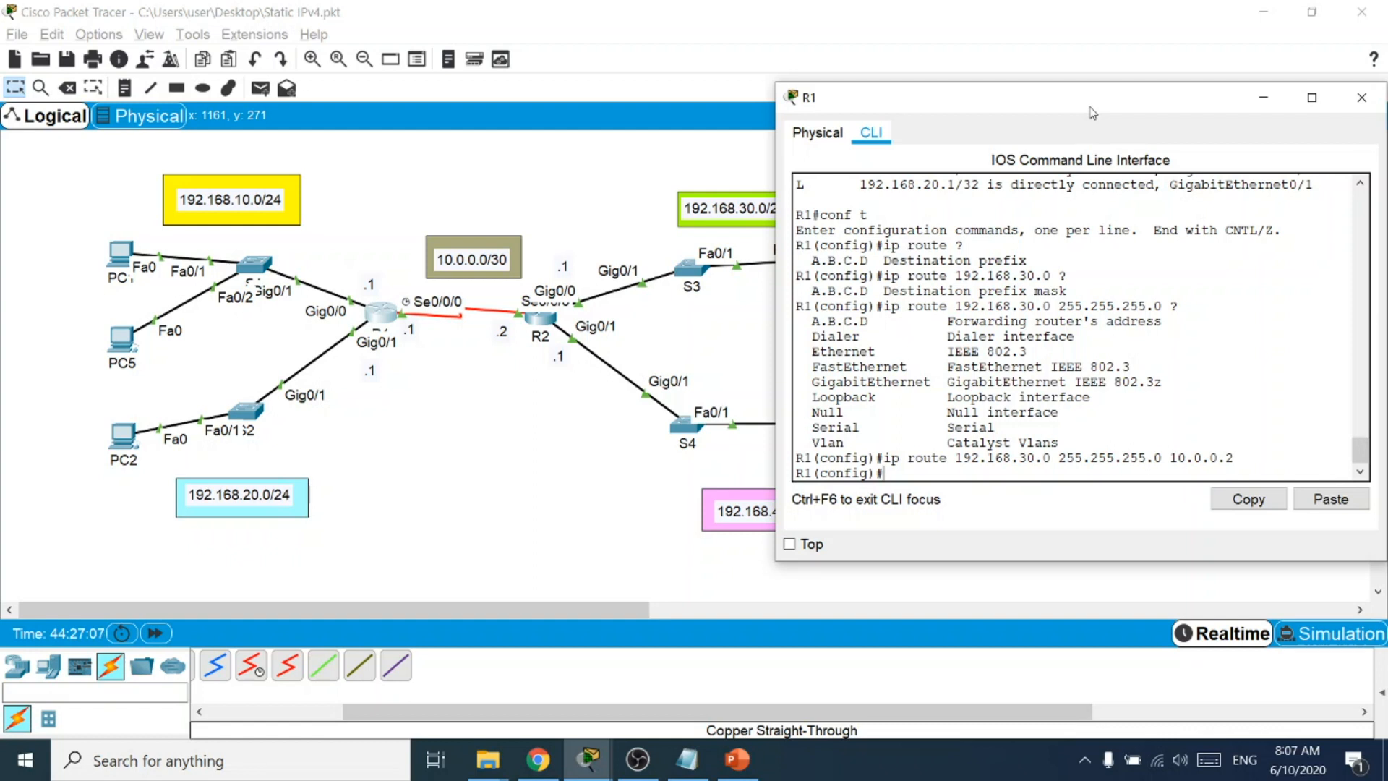
# Begin R1's second static route with "ip route 192.168.40.0 255.255.255.0" and highlight the previous route's next-hop address.
pyautogui.write('ip route 192.1')
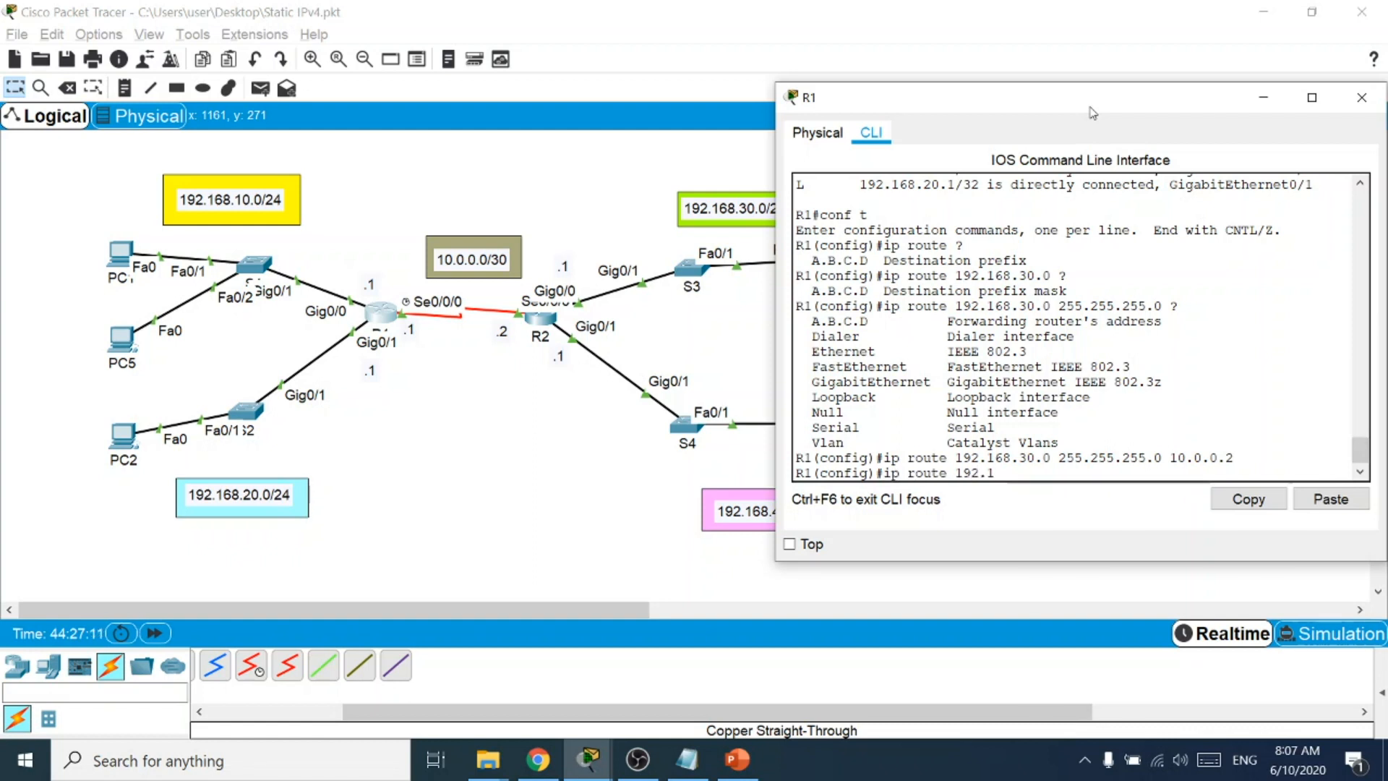
pyautogui.write('68.40.0 255.255.255.0')
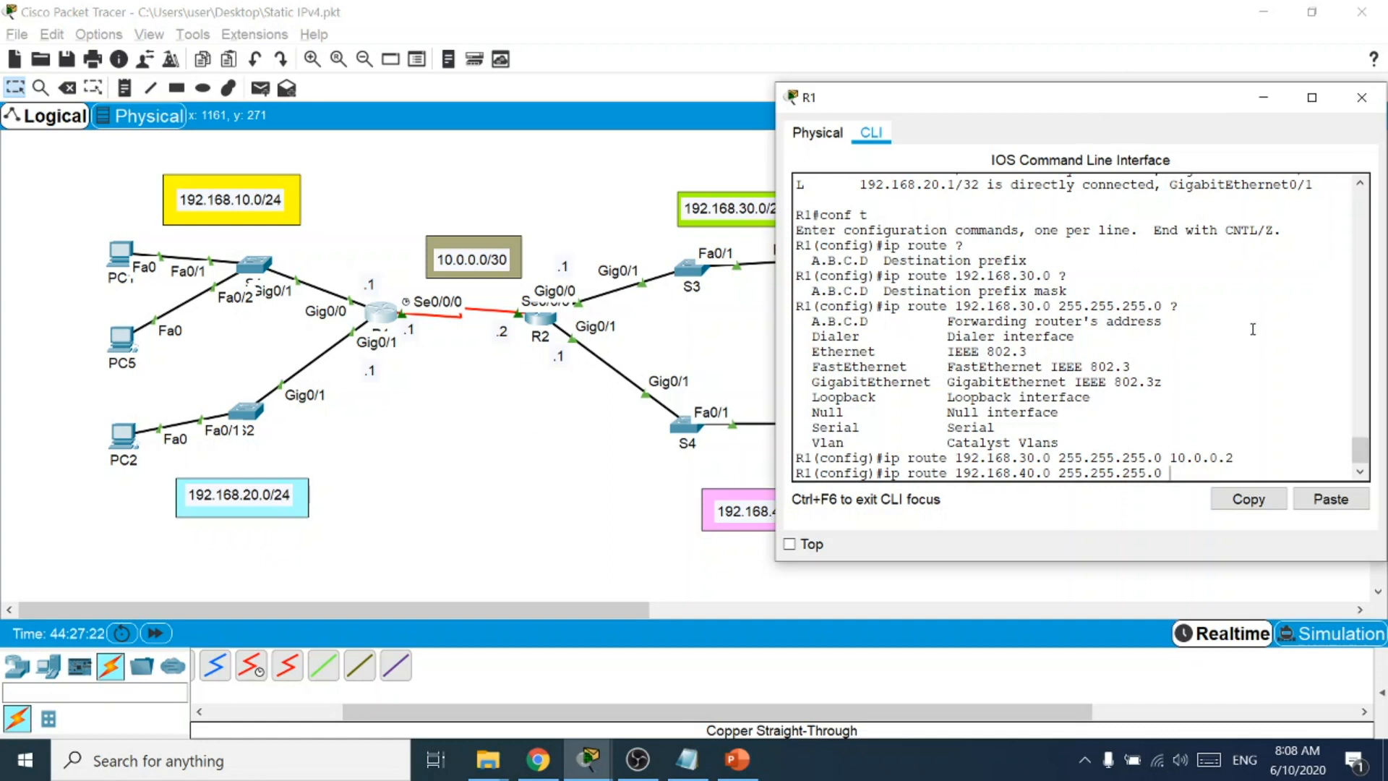
pyautogui.moveTo(1233, 457); pyautogui.dragTo(1168, 458)
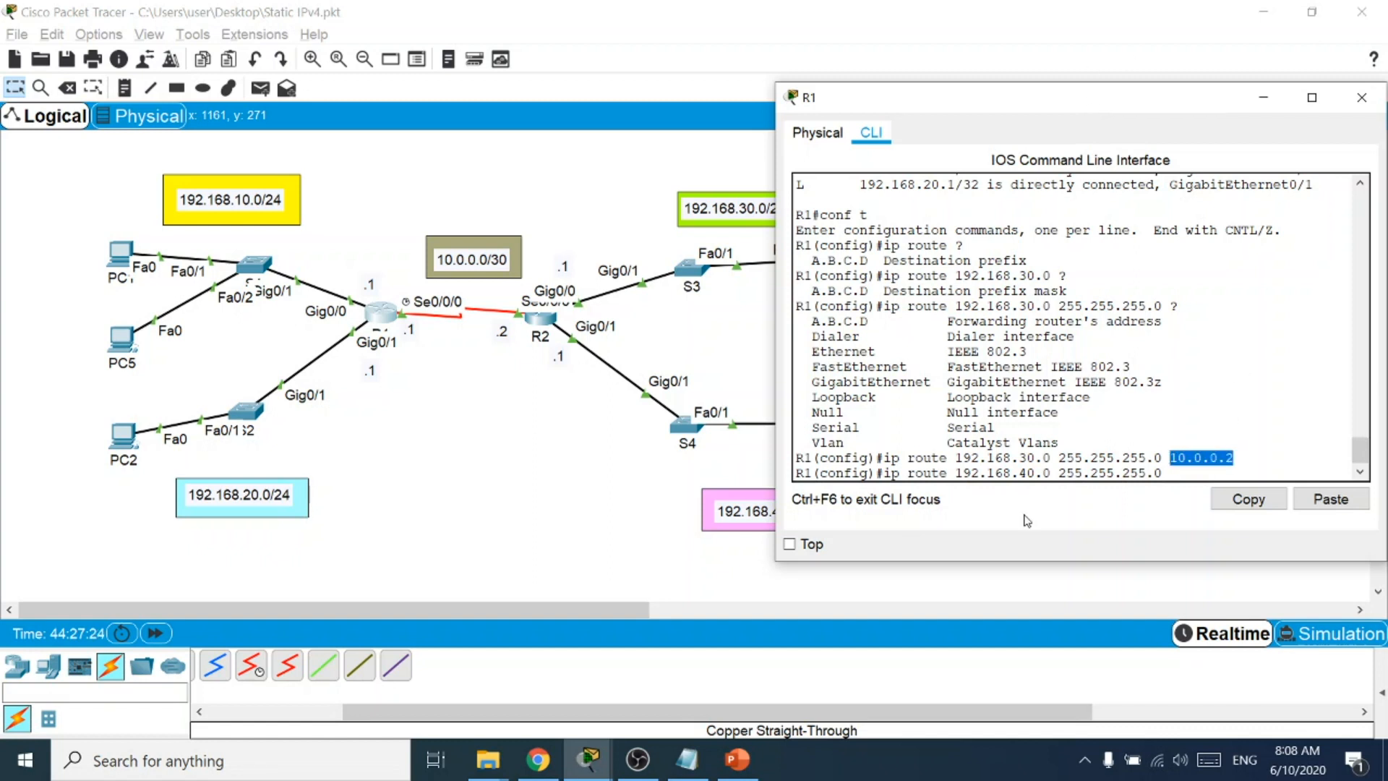
# In Notepad, highlight "next hop address", add "of your router" after "exit gateway interface", and return to Packet Tracer.
pyautogui.click(687, 759)
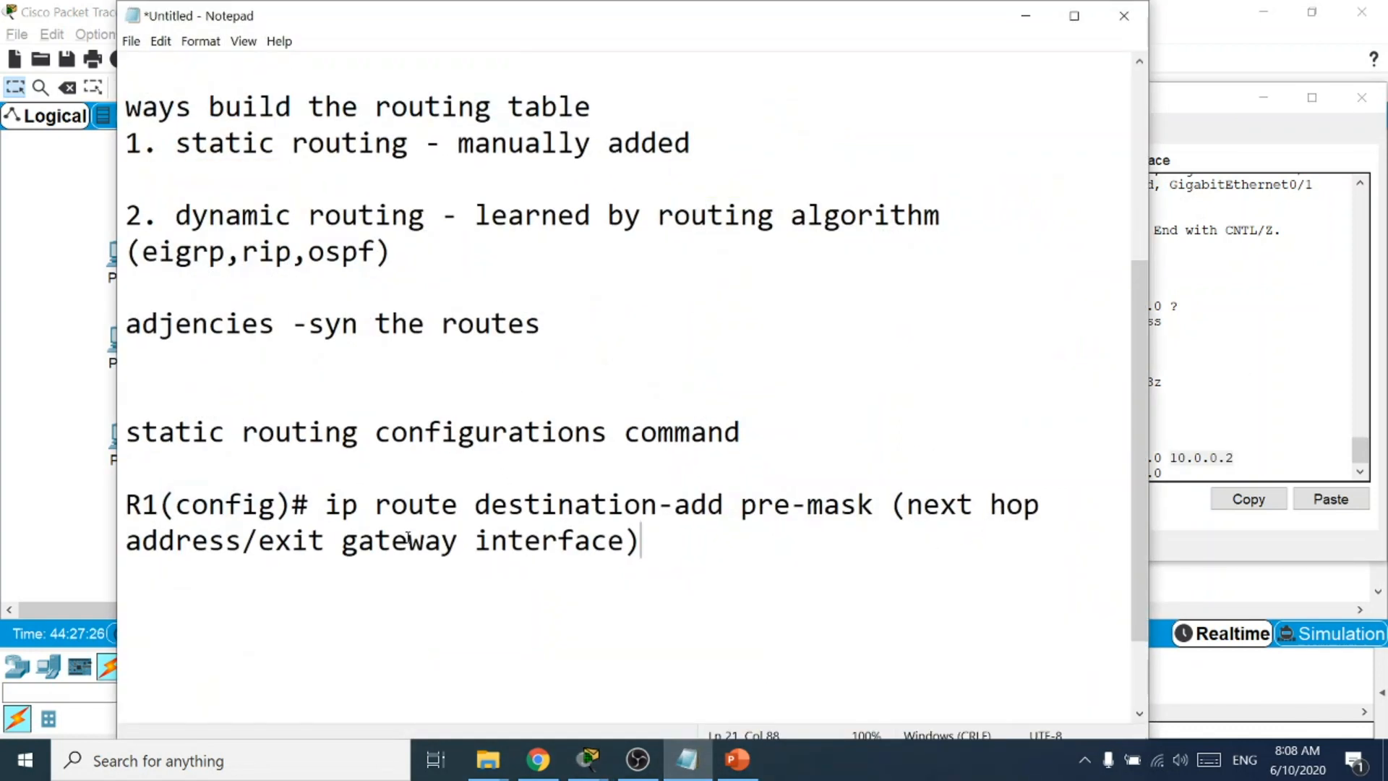
pyautogui.moveTo(142, 538); pyautogui.dragTo(906, 505)
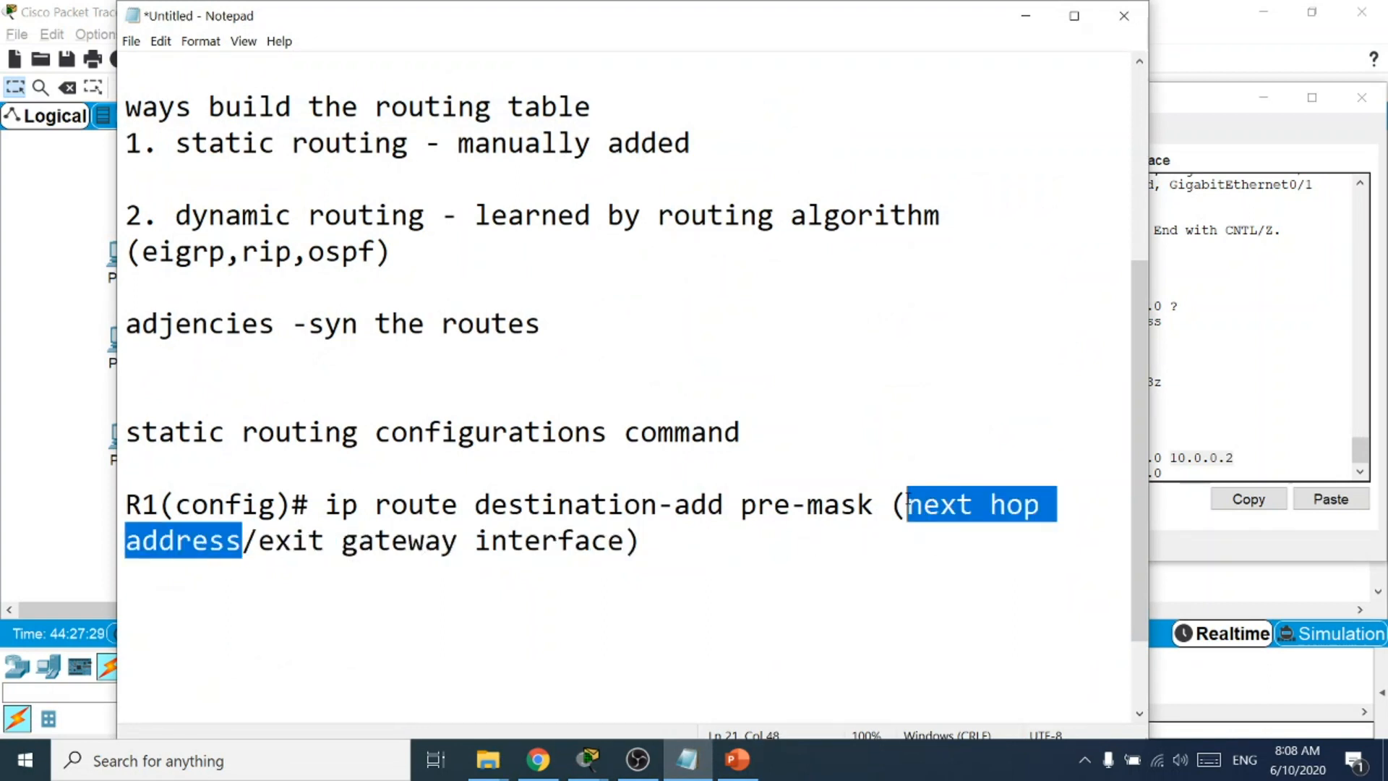
pyautogui.click(626, 541)
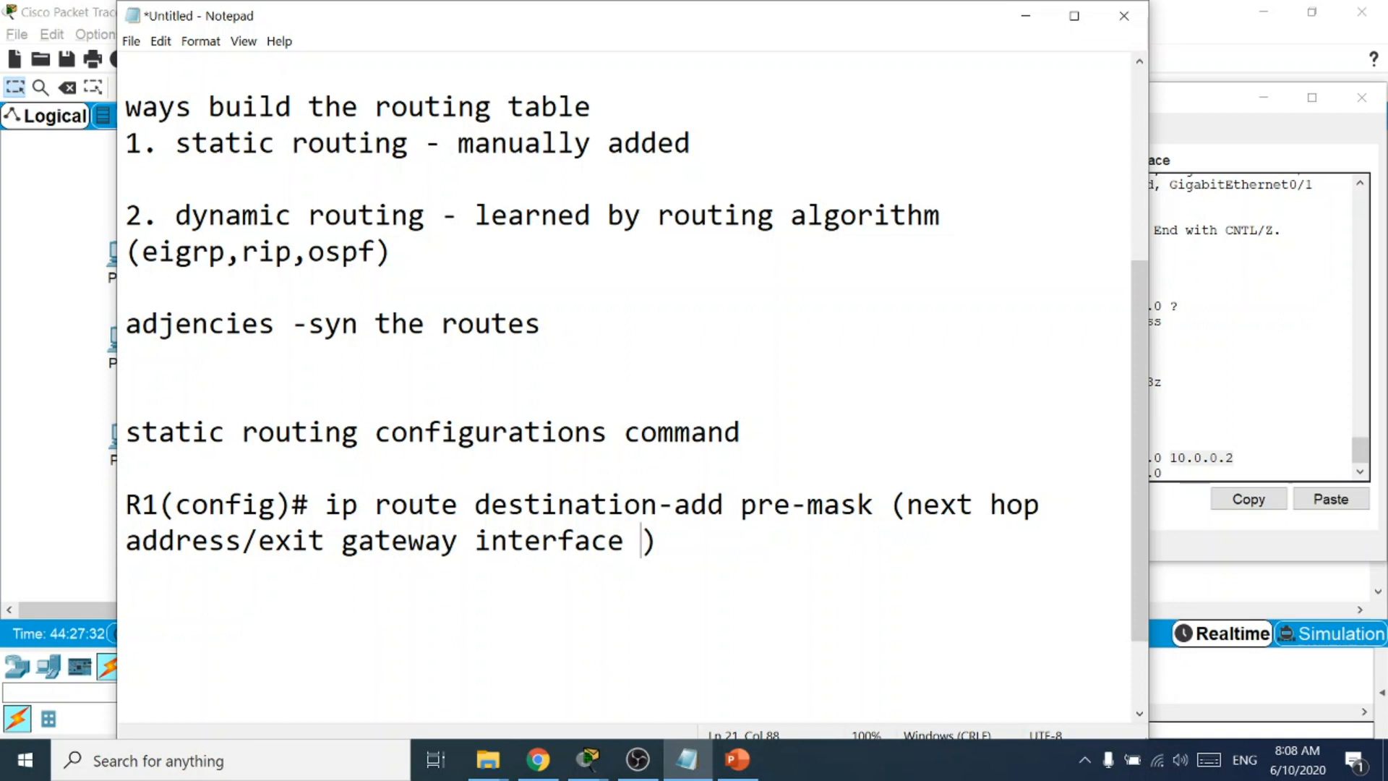
pyautogui.write('of your ro')
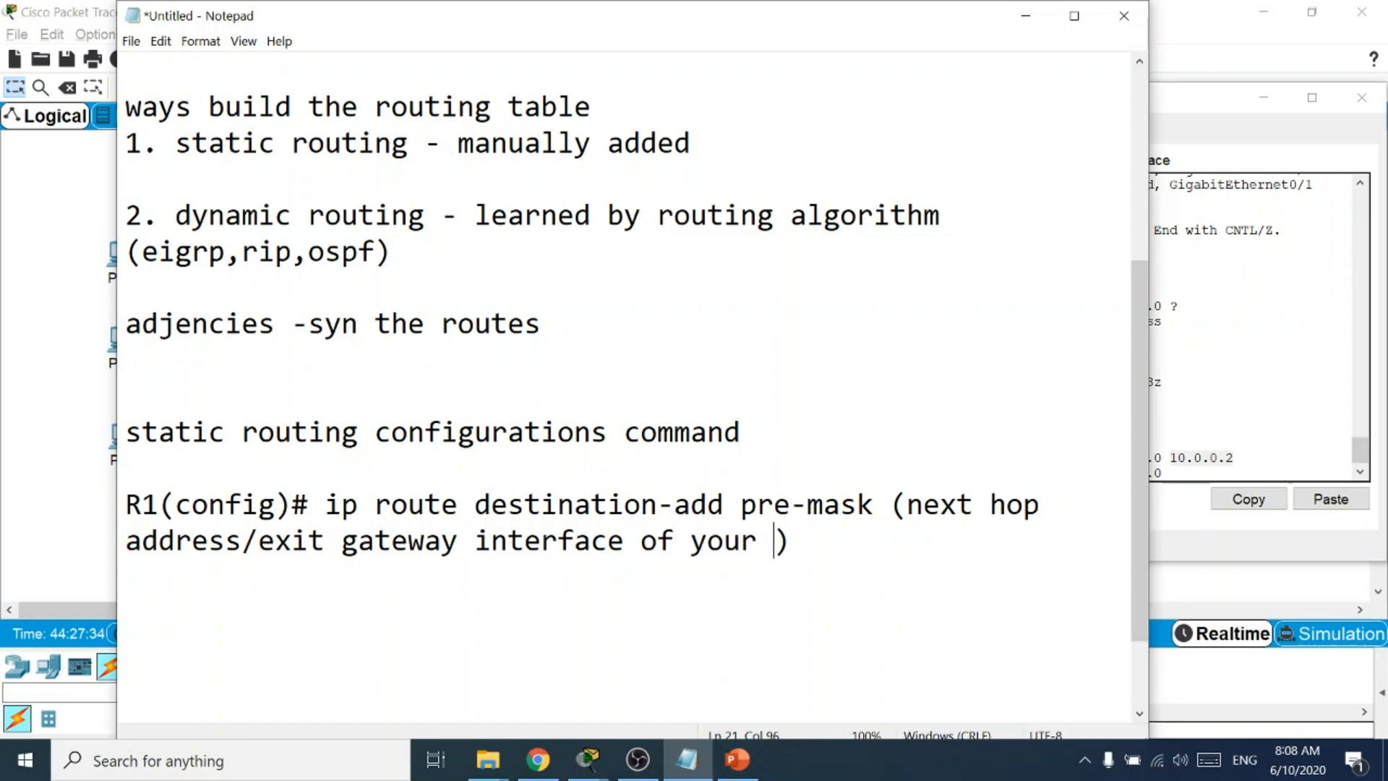
pyautogui.write('uter')
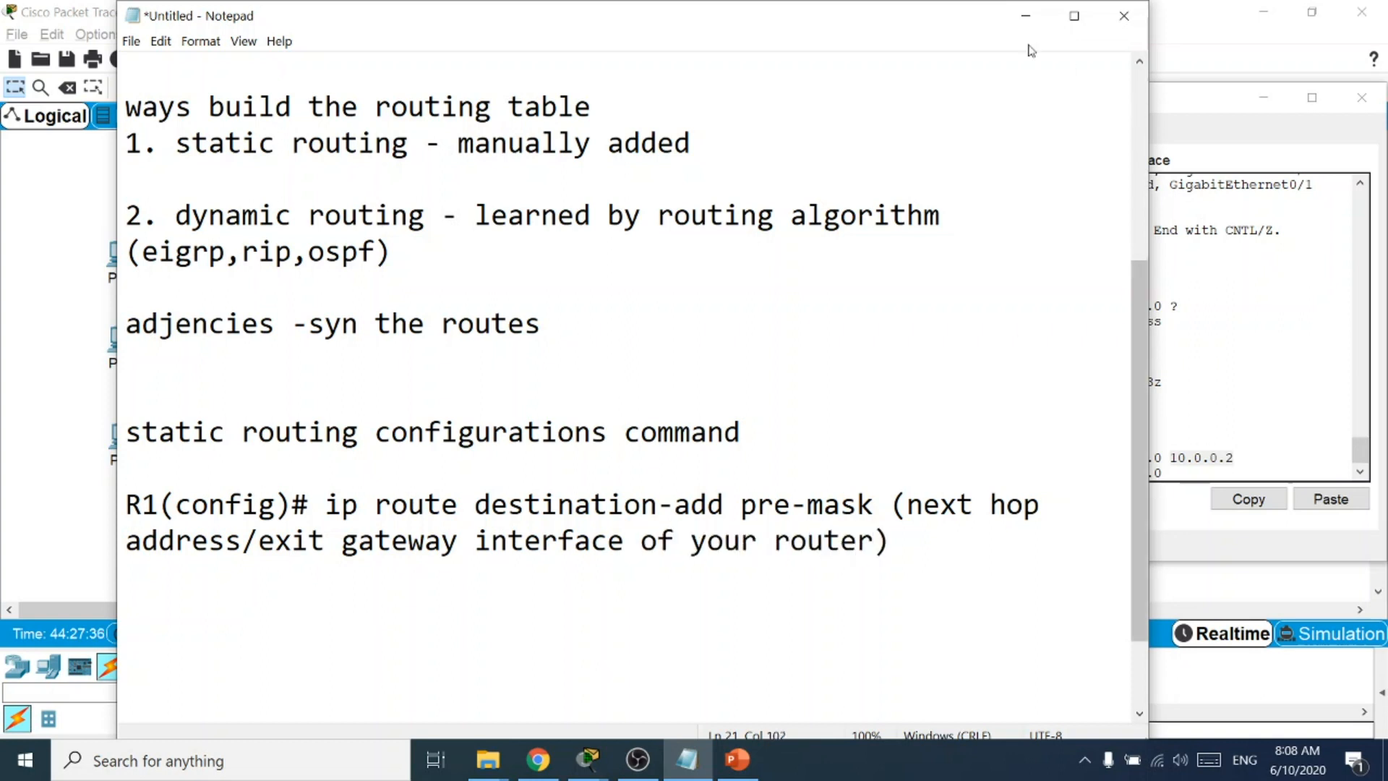
pyautogui.click(1025, 16)
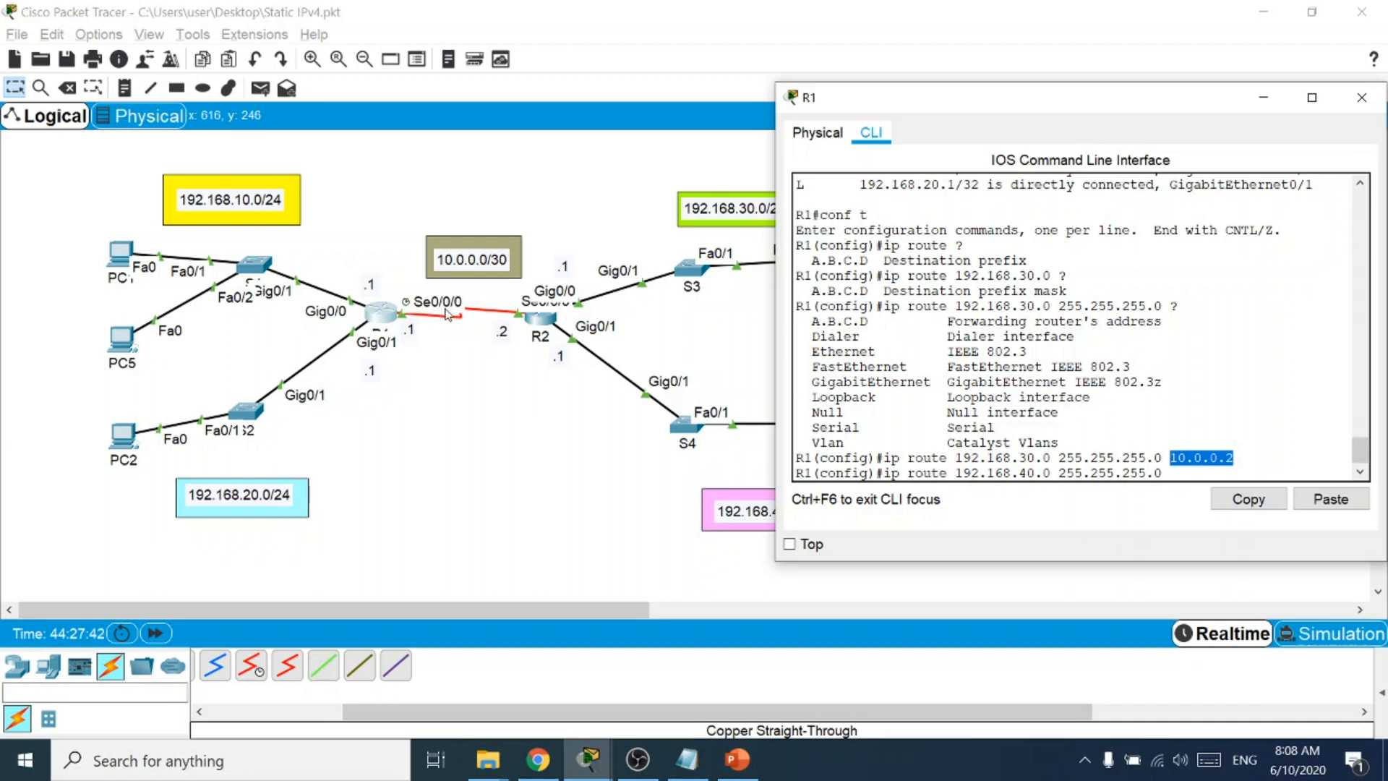
# Complete R1's 192.168.40.0 255.255.255.0 static route with exit interface s0/0/0 and leave configuration mode.
pyautogui.click(1191, 478)
pyautogui.write('s0/0/0')
pyautogui.press('Return')
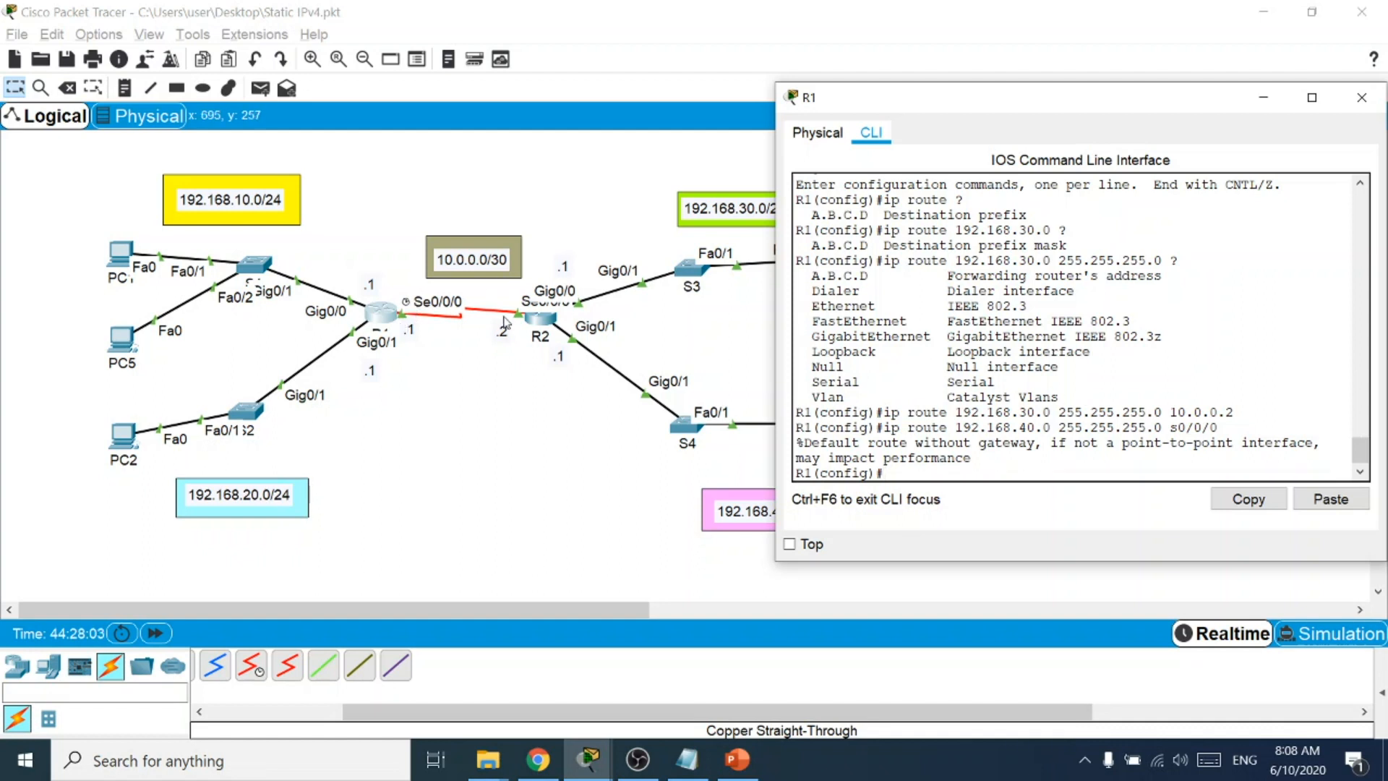
pyautogui.press('Return')
pyautogui.press('Return')
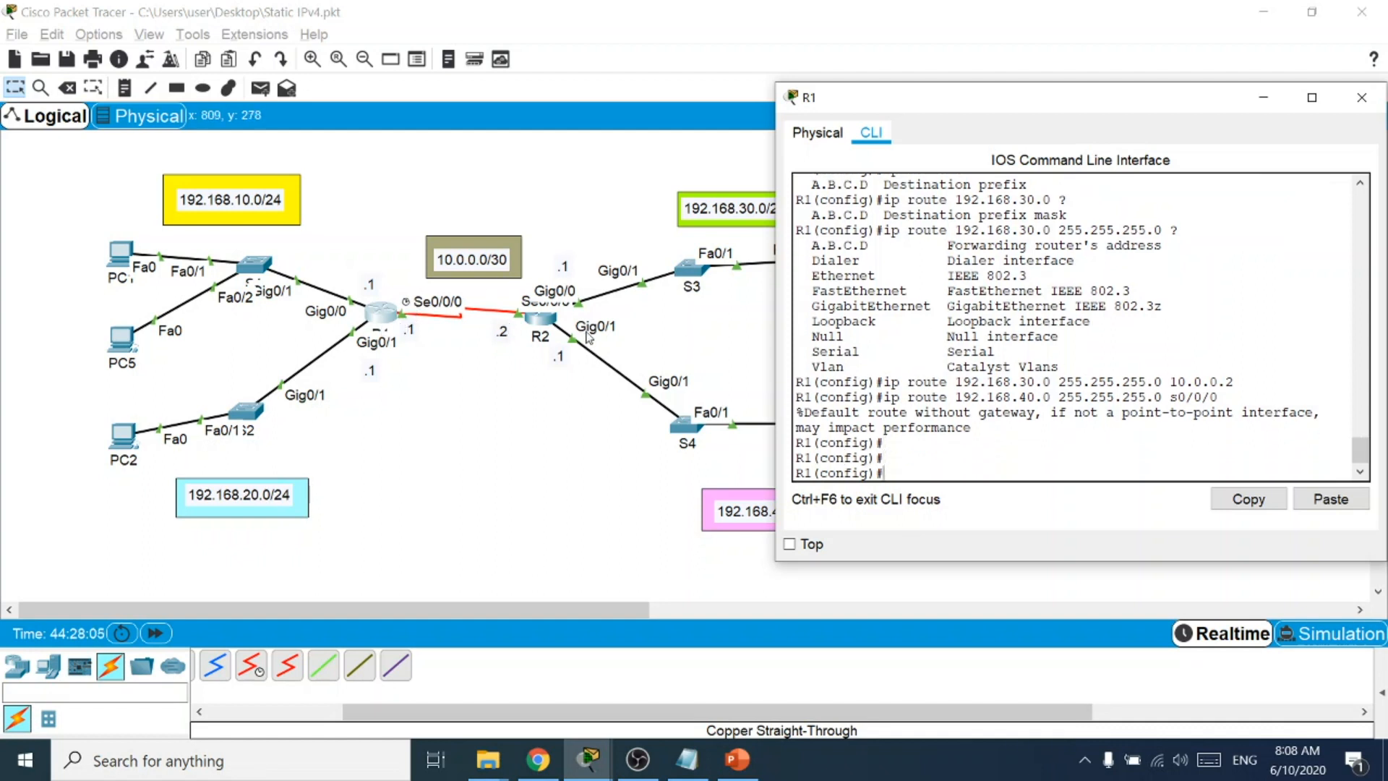
pyautogui.write('end')
pyautogui.press('Return')
pyautogui.press('Return')
pyautogui.press('Return')
pyautogui.press('Return')
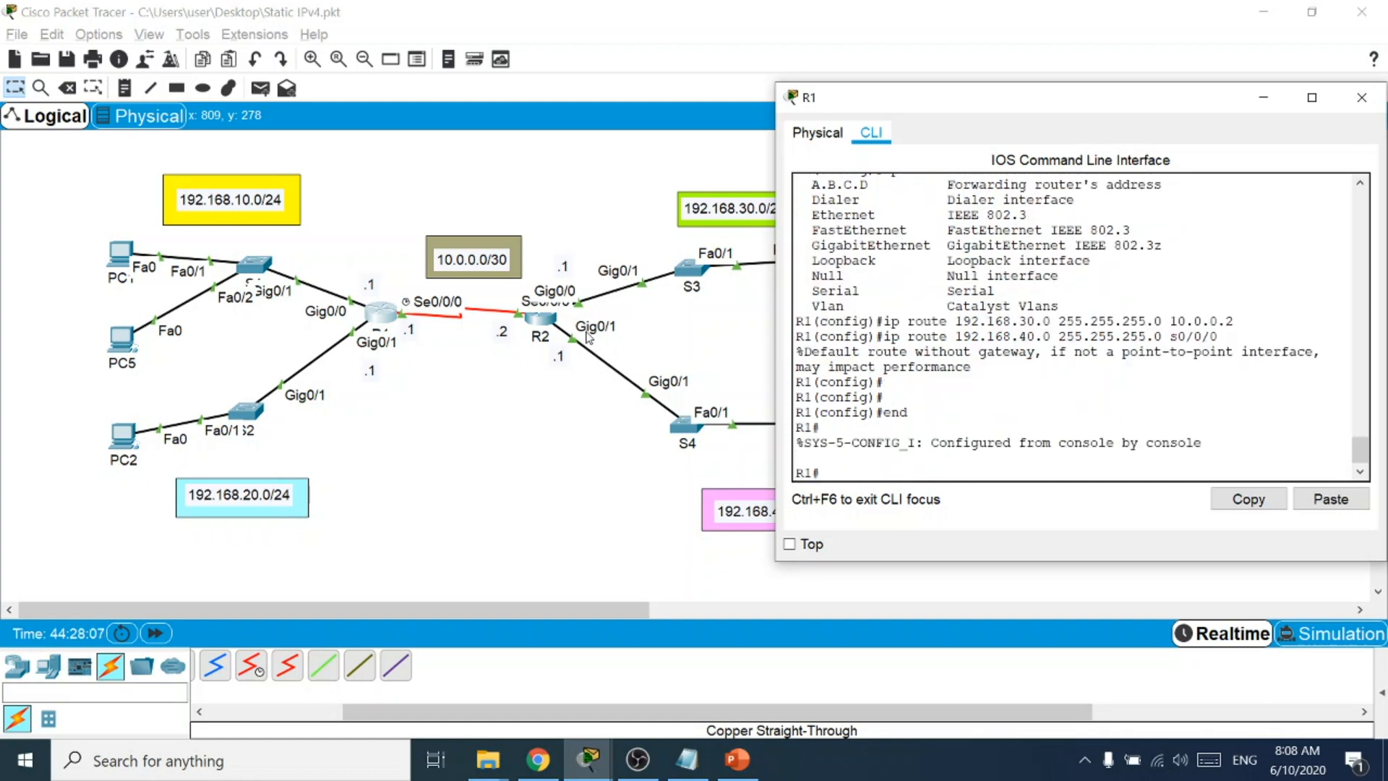
# Run "sh ip route" on R1 and highlight the two static route entries in the output.
pyautogui.write('sh ip route')
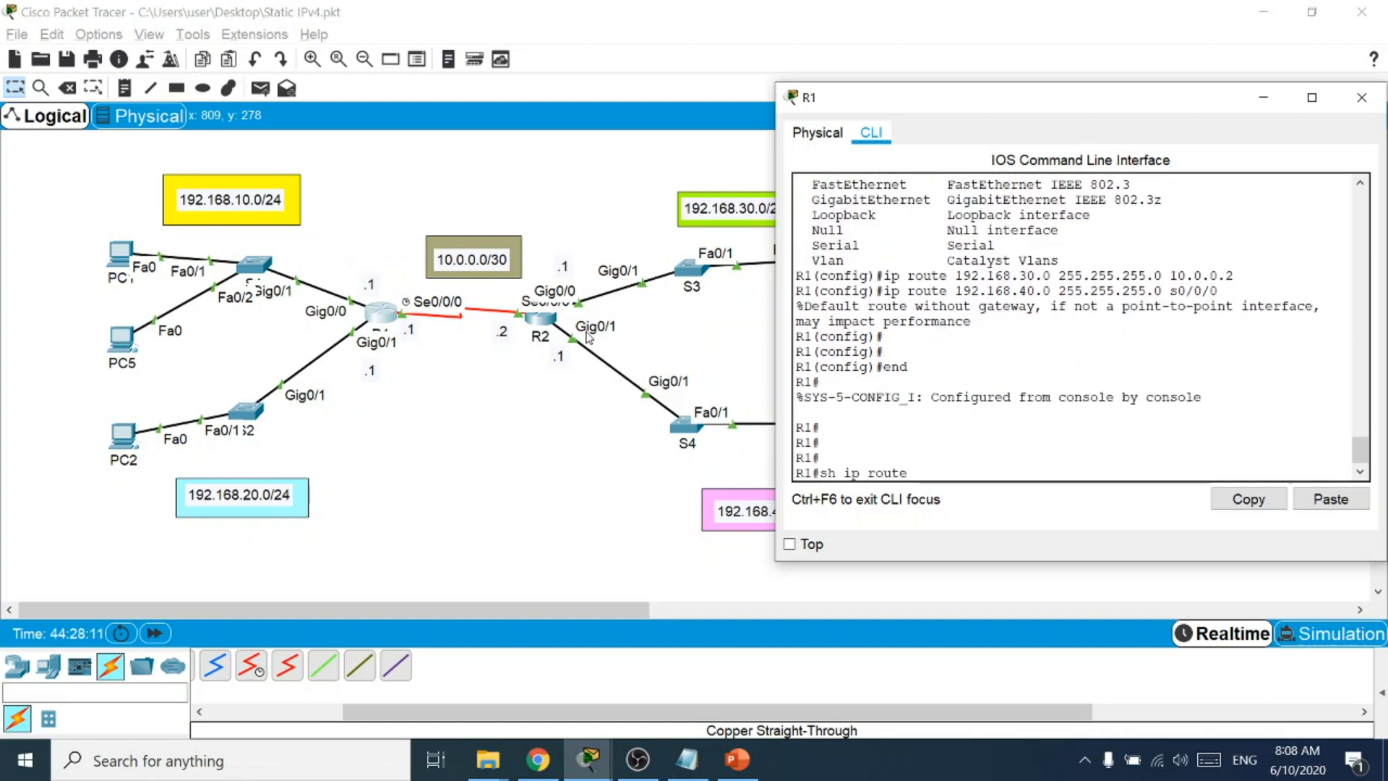
pyautogui.press('Return')
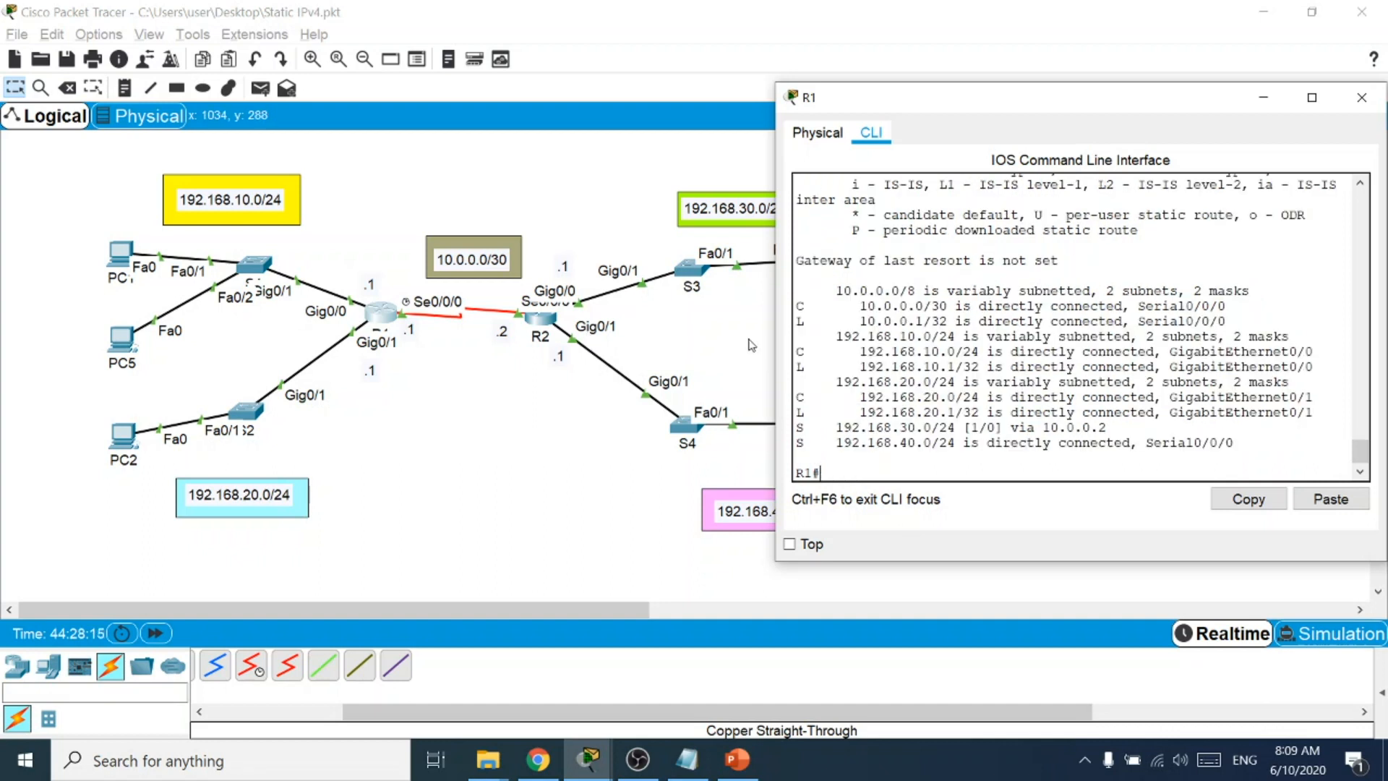
pyautogui.moveTo(1236, 444); pyautogui.dragTo(784, 428)
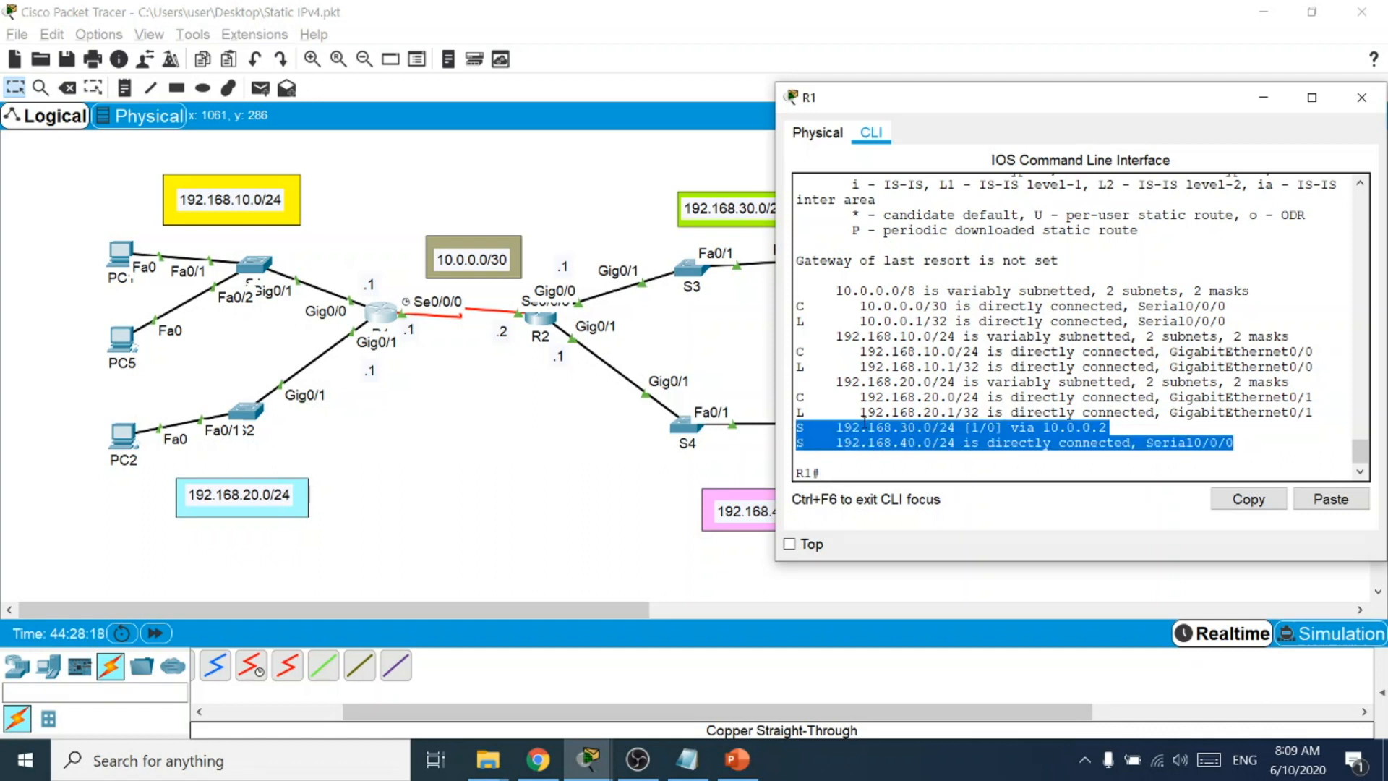
pyautogui.click(819, 416)
pyautogui.moveTo(1106, 427); pyautogui.dragTo(796, 434)
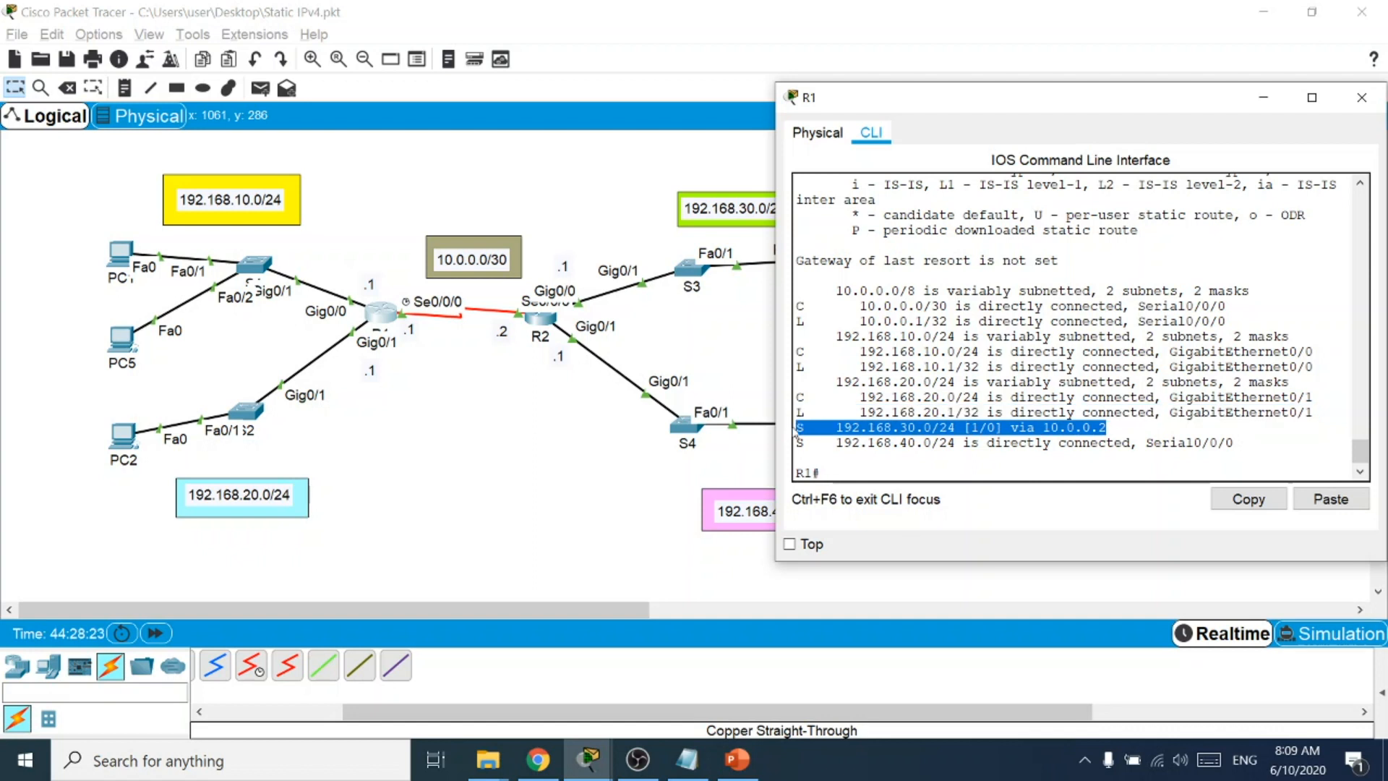
pyautogui.moveTo(1248, 443); pyautogui.dragTo(788, 430)
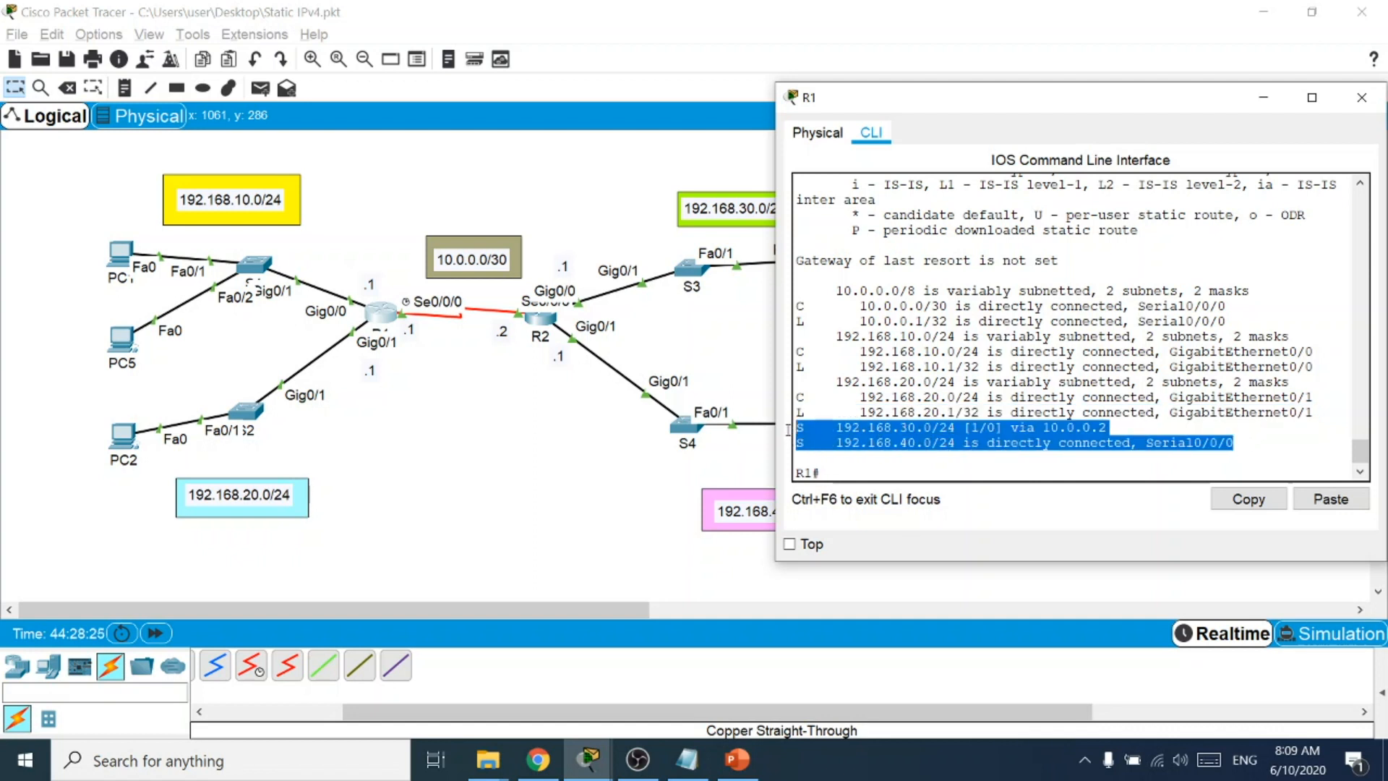
# Highlight the destination network and the next hop or exit interface of R1's 192.168.30.0/24 and 192.168.40.0/24 static routes.
pyautogui.click(1040, 426)
pyautogui.moveTo(954, 427); pyautogui.dragTo(791, 427)
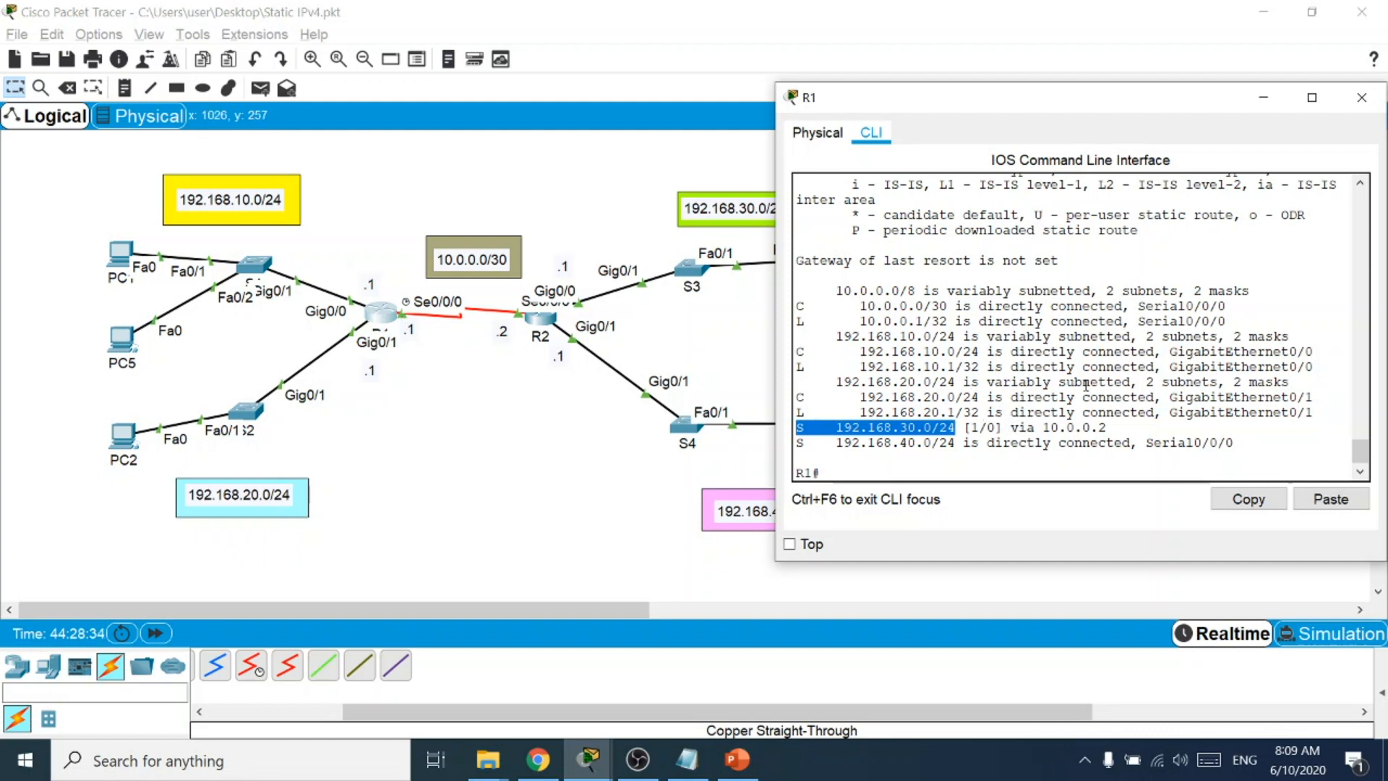
pyautogui.moveTo(1108, 427); pyautogui.dragTo(1040, 426)
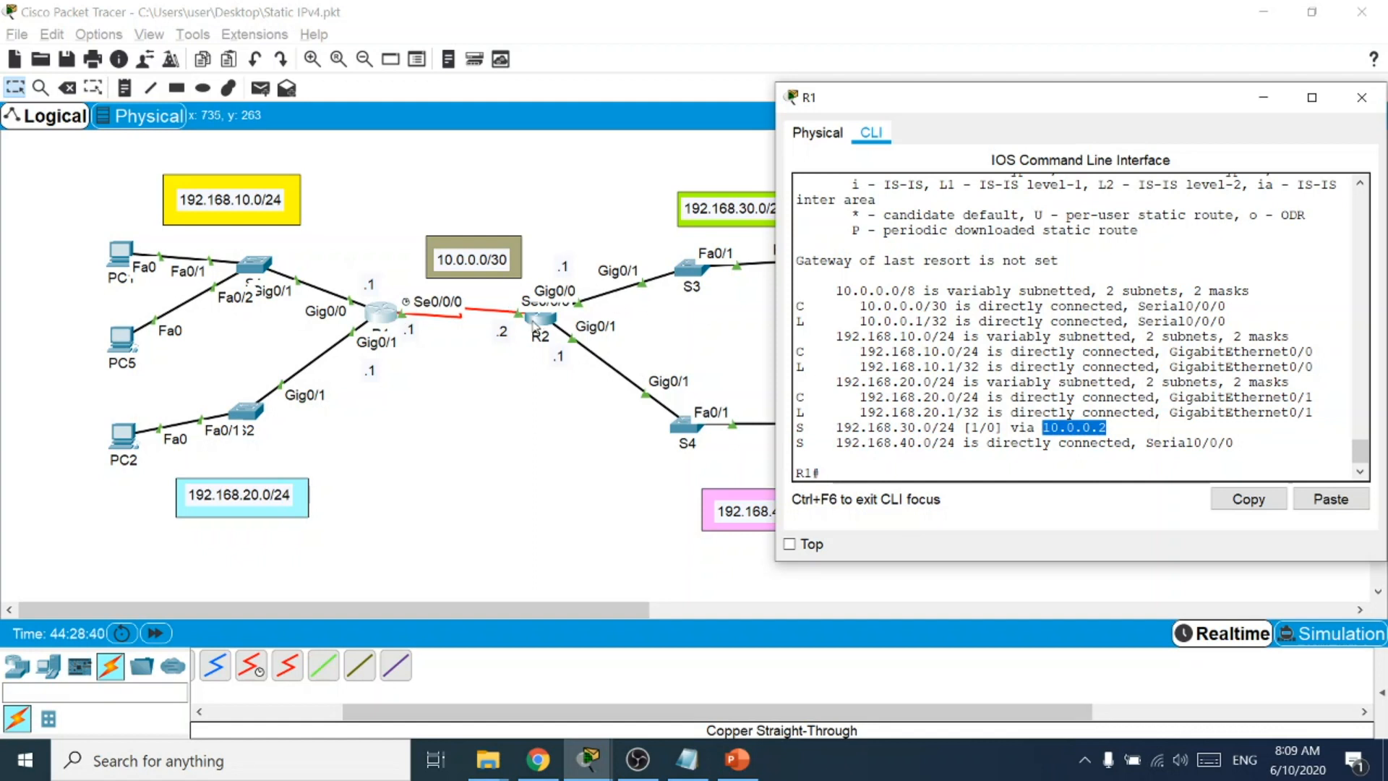
pyautogui.moveTo(954, 442); pyautogui.dragTo(895, 431)
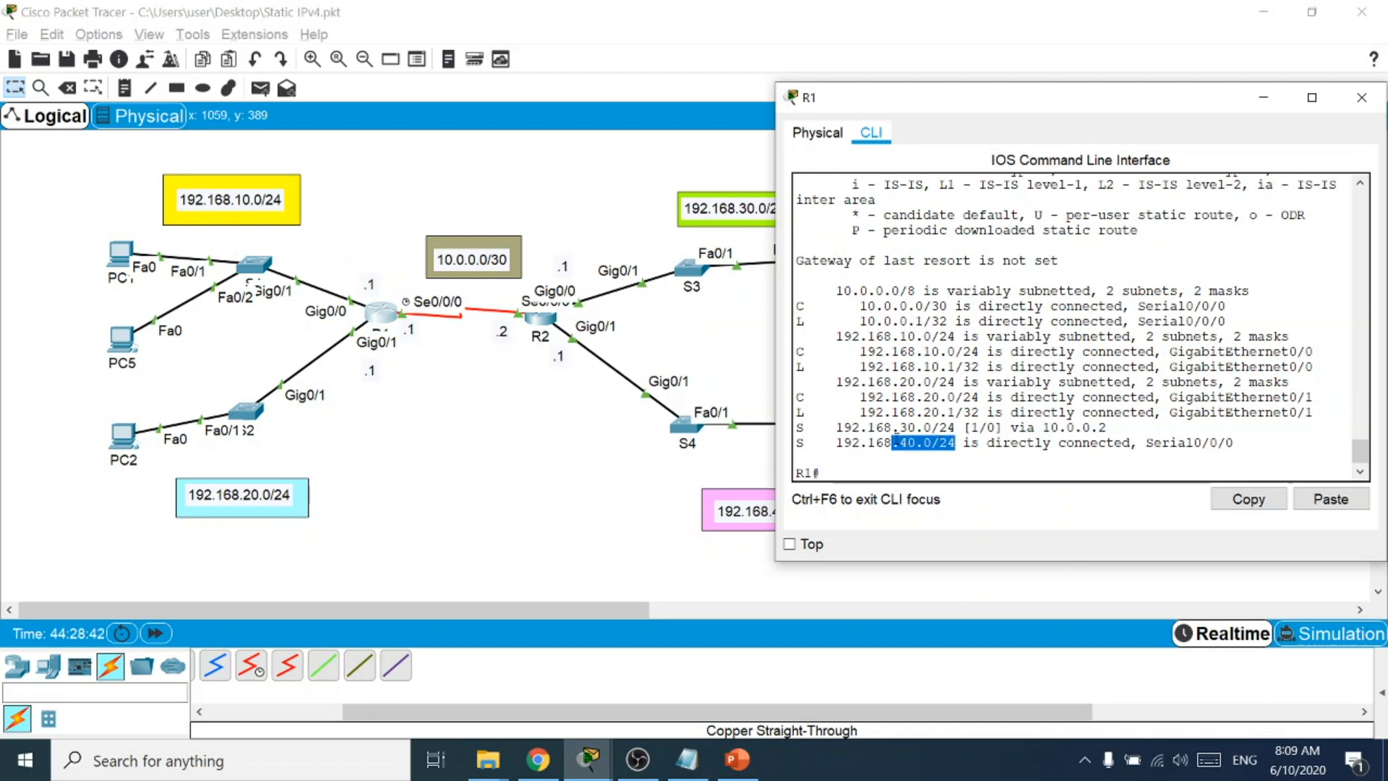
pyautogui.moveTo(1241, 444); pyautogui.dragTo(844, 443)
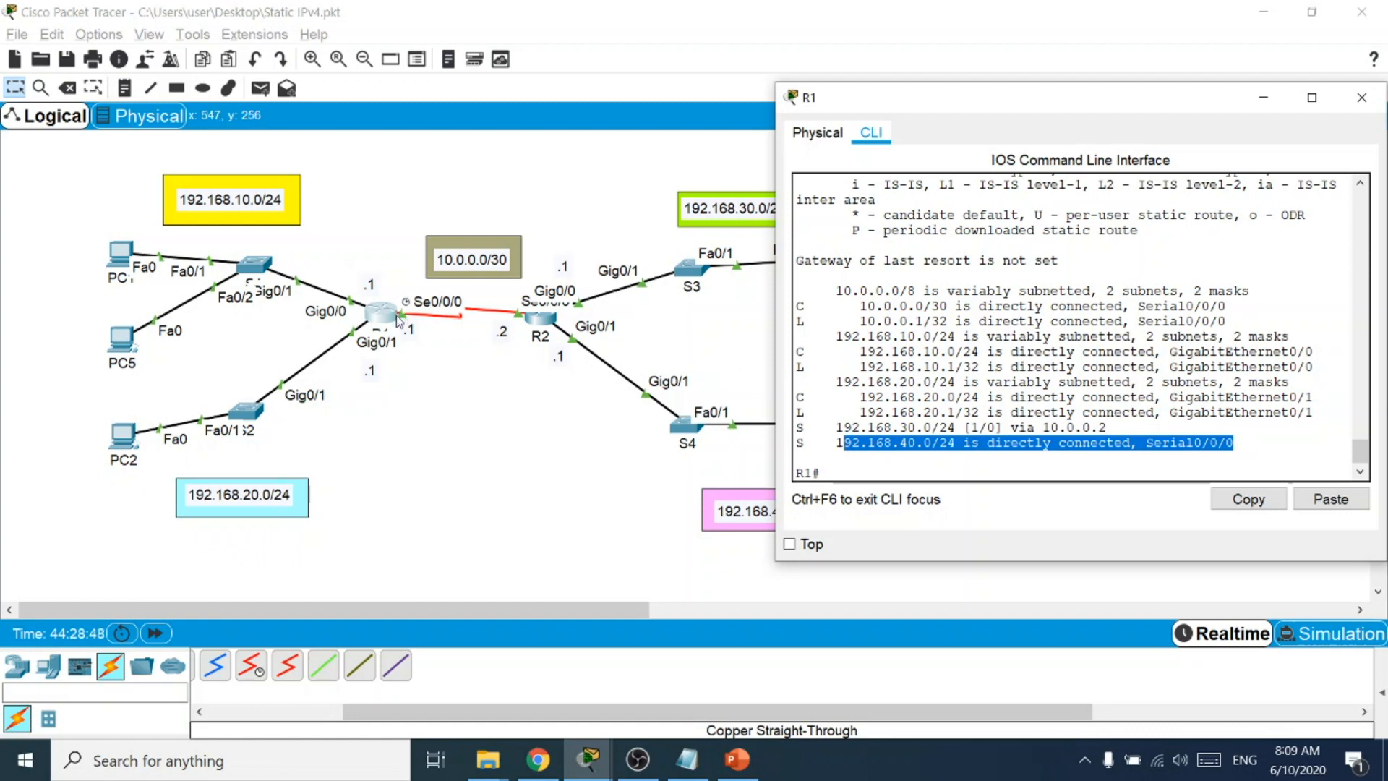
pyautogui.moveTo(1233, 442); pyautogui.dragTo(1145, 442)
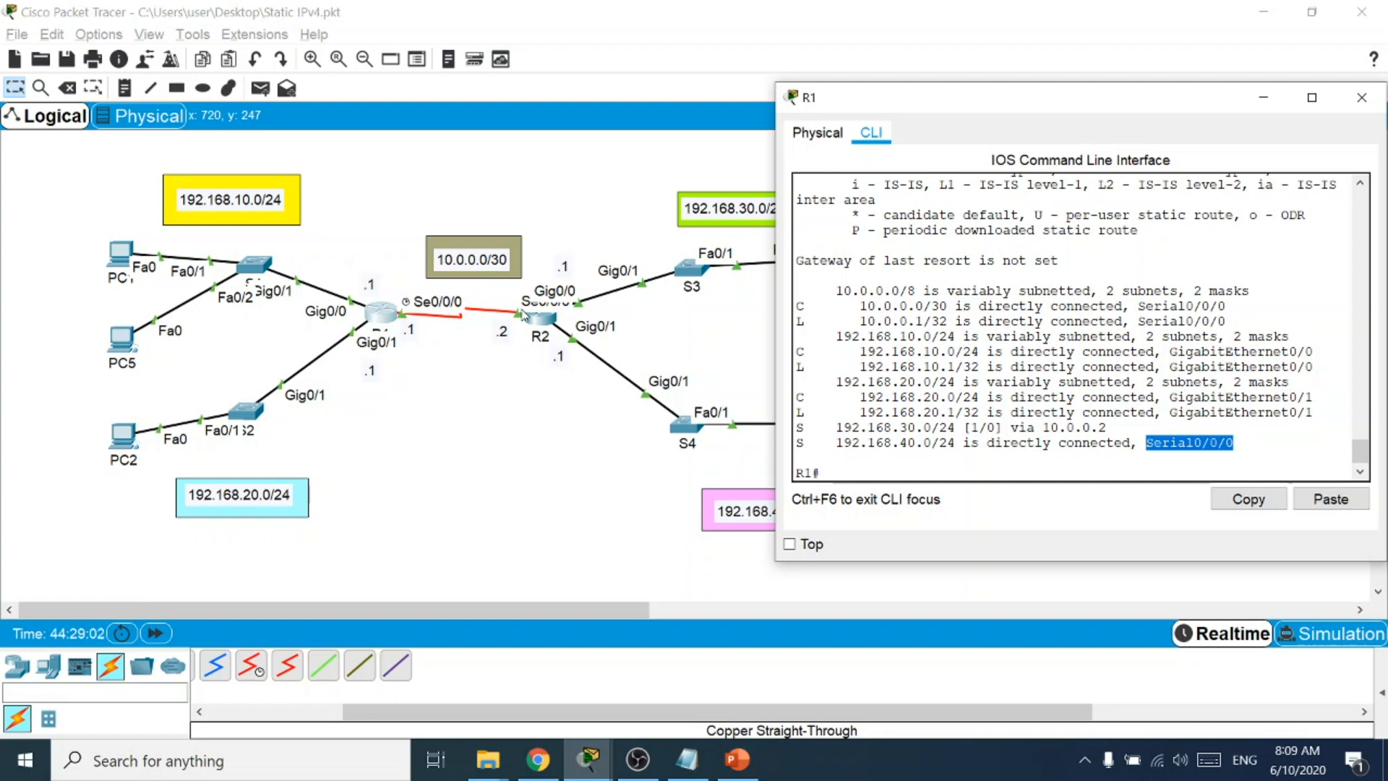
pyautogui.click(907, 428)
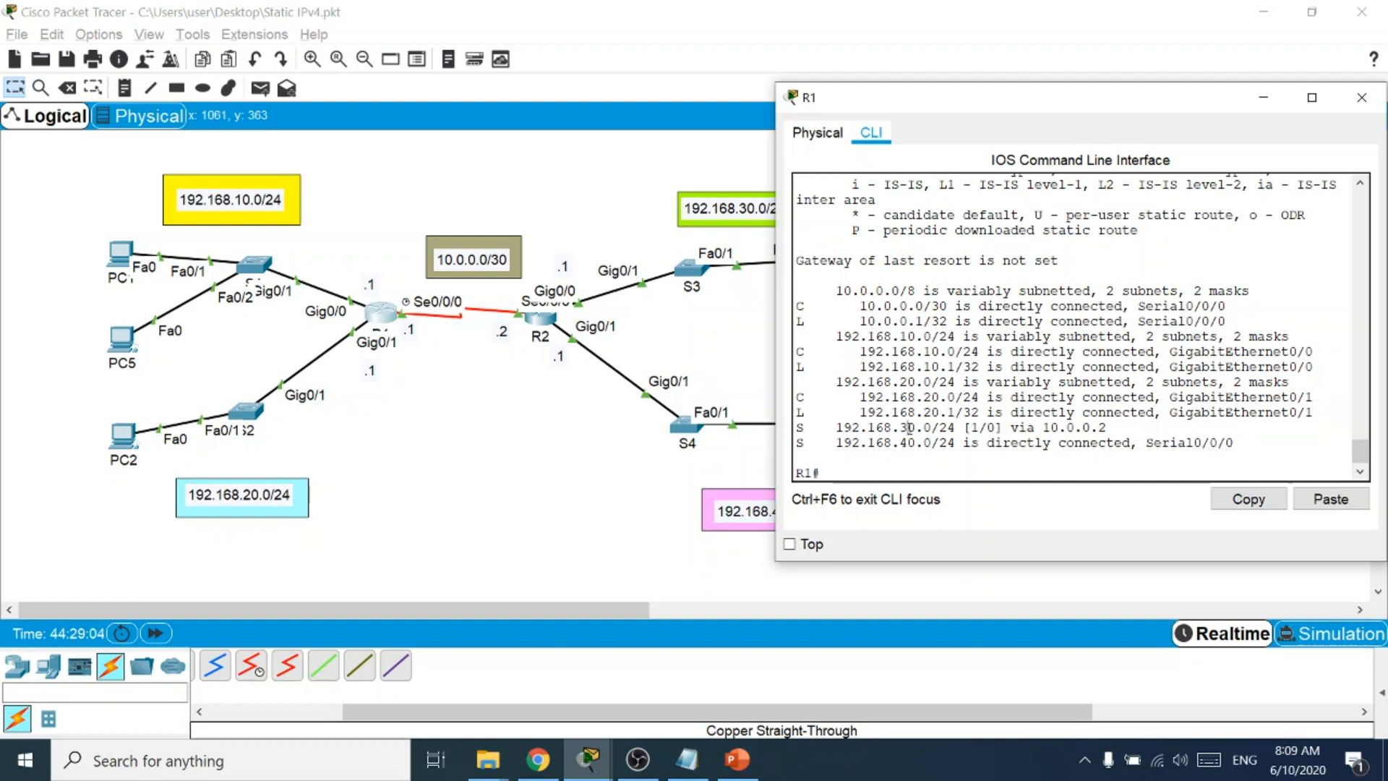
# Close R1's window and ping 192.168.30.10 from PC1's command prompt.
pyautogui.click(1361, 97)
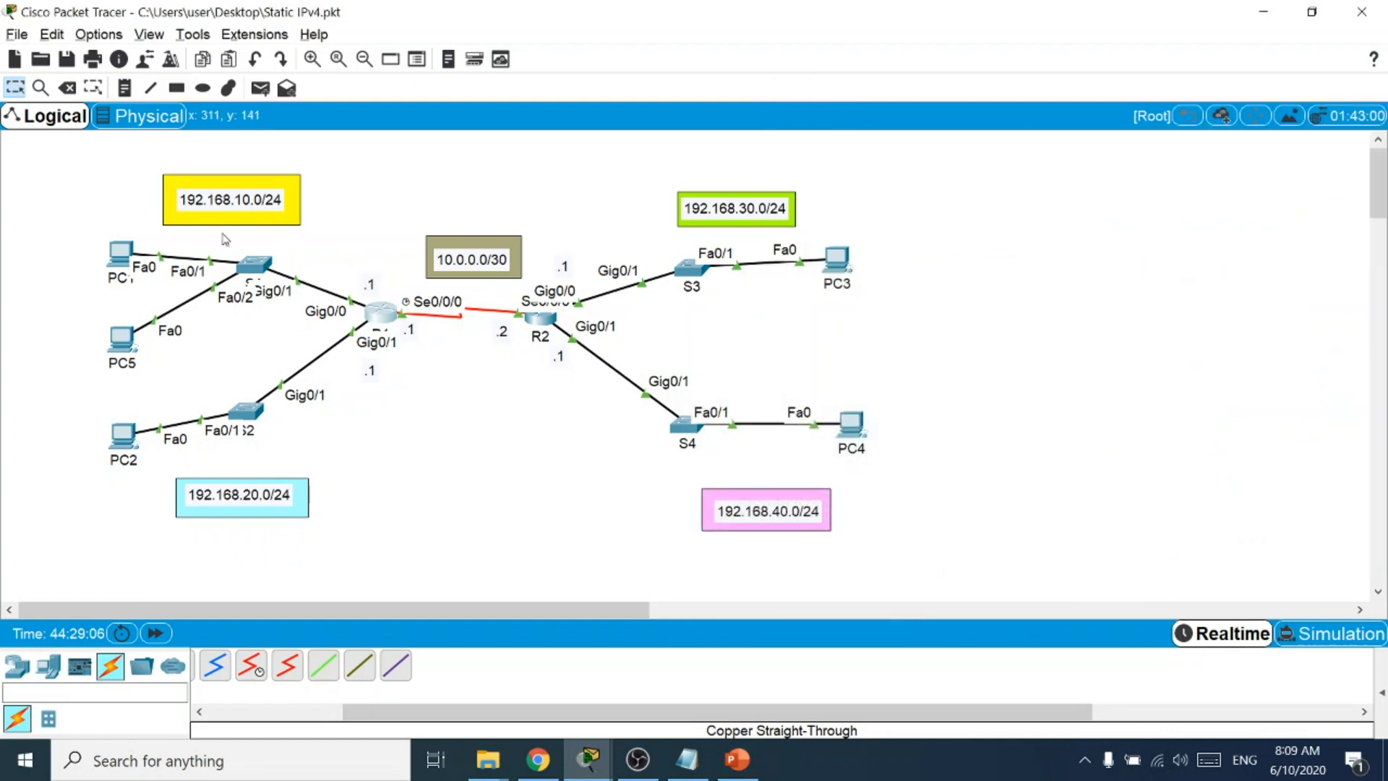
pyautogui.click(120, 254)
pyautogui.write('p')
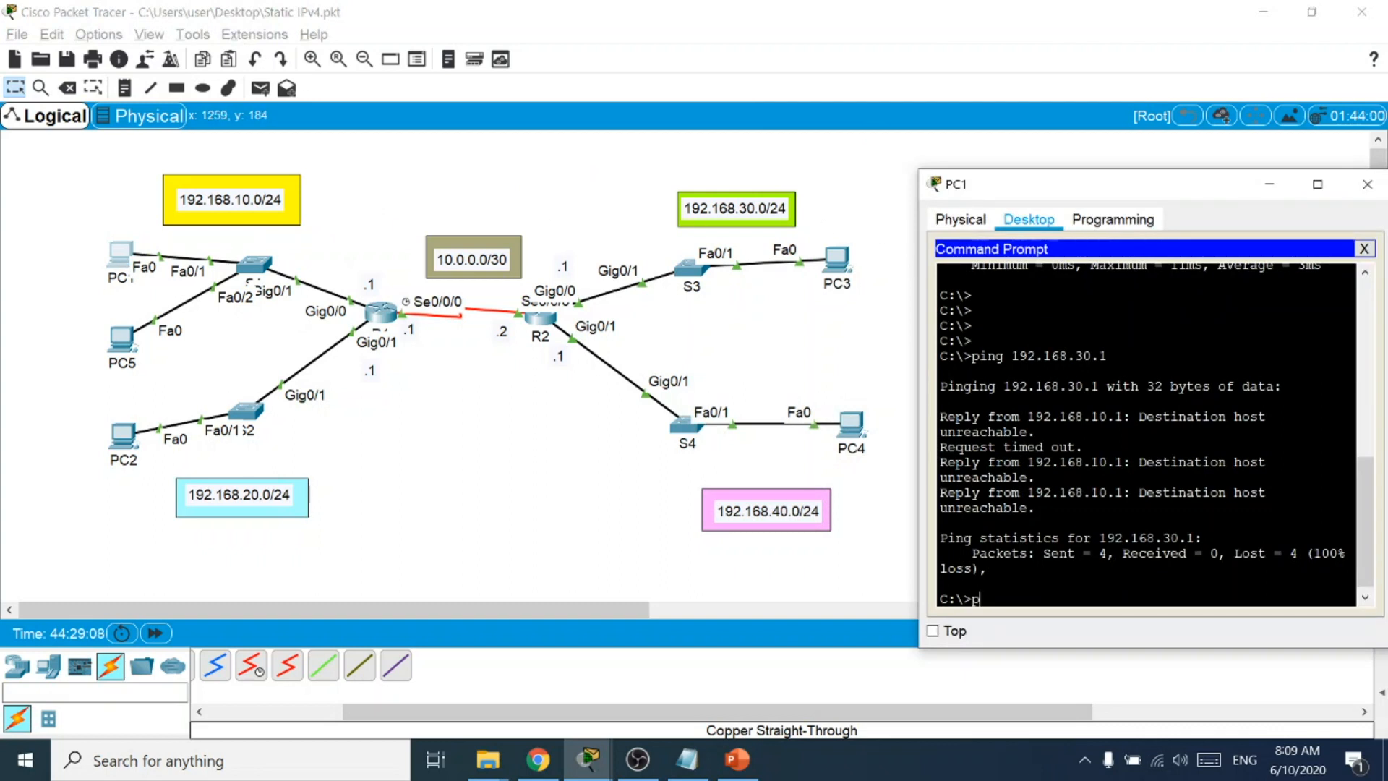
pyautogui.write('ing 192.168.30.10')
pyautogui.press('Return')
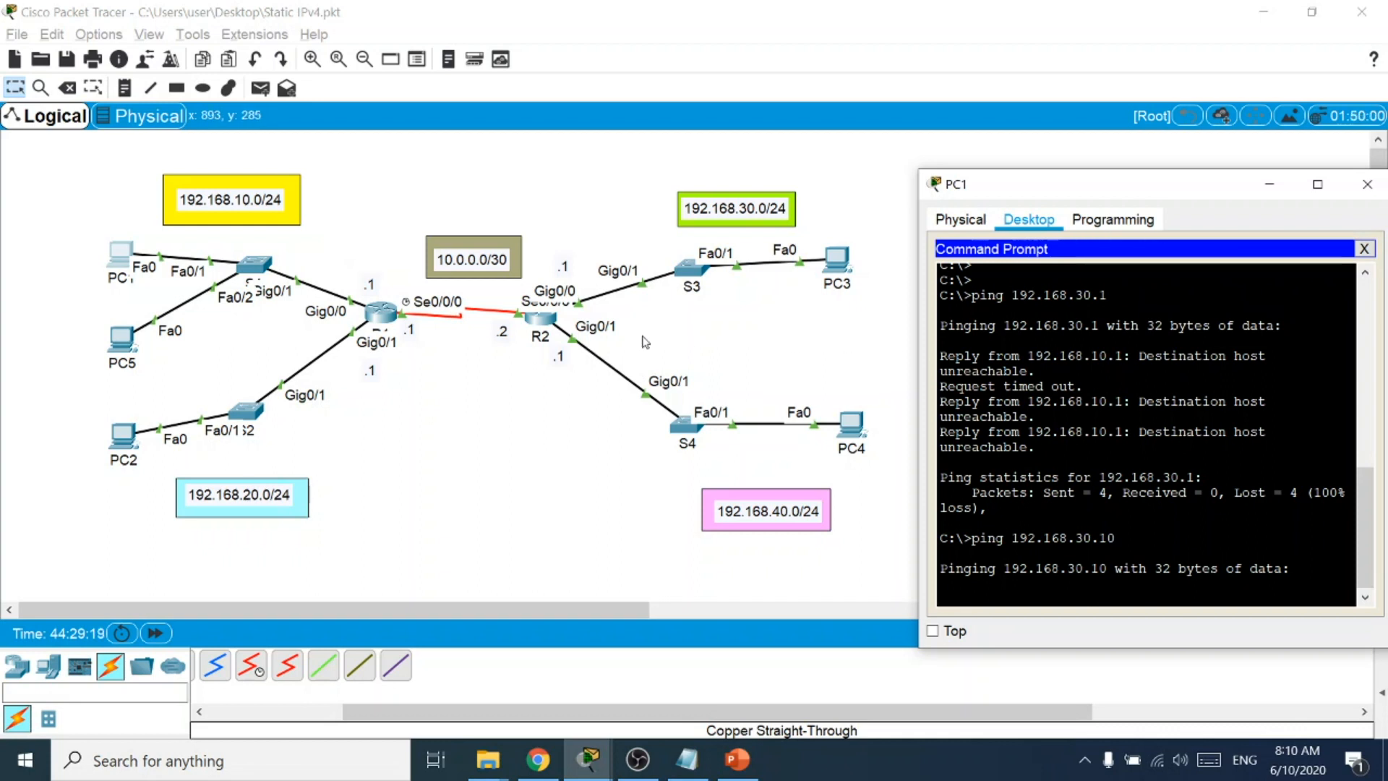
# Open R2's command line and enter global configuration mode with "conf t".
pyautogui.click(544, 319)
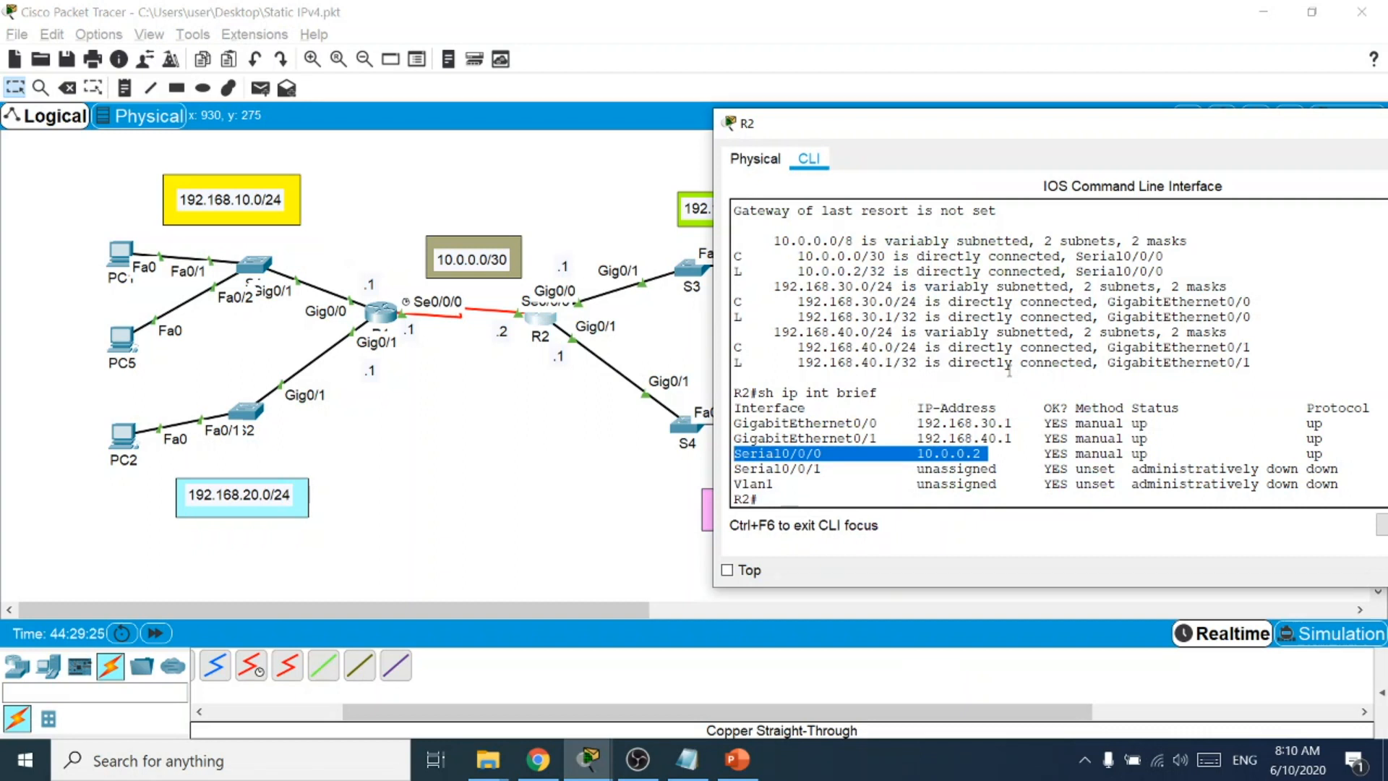
pyautogui.press('Return')
pyautogui.press('Return')
pyautogui.press('Return')
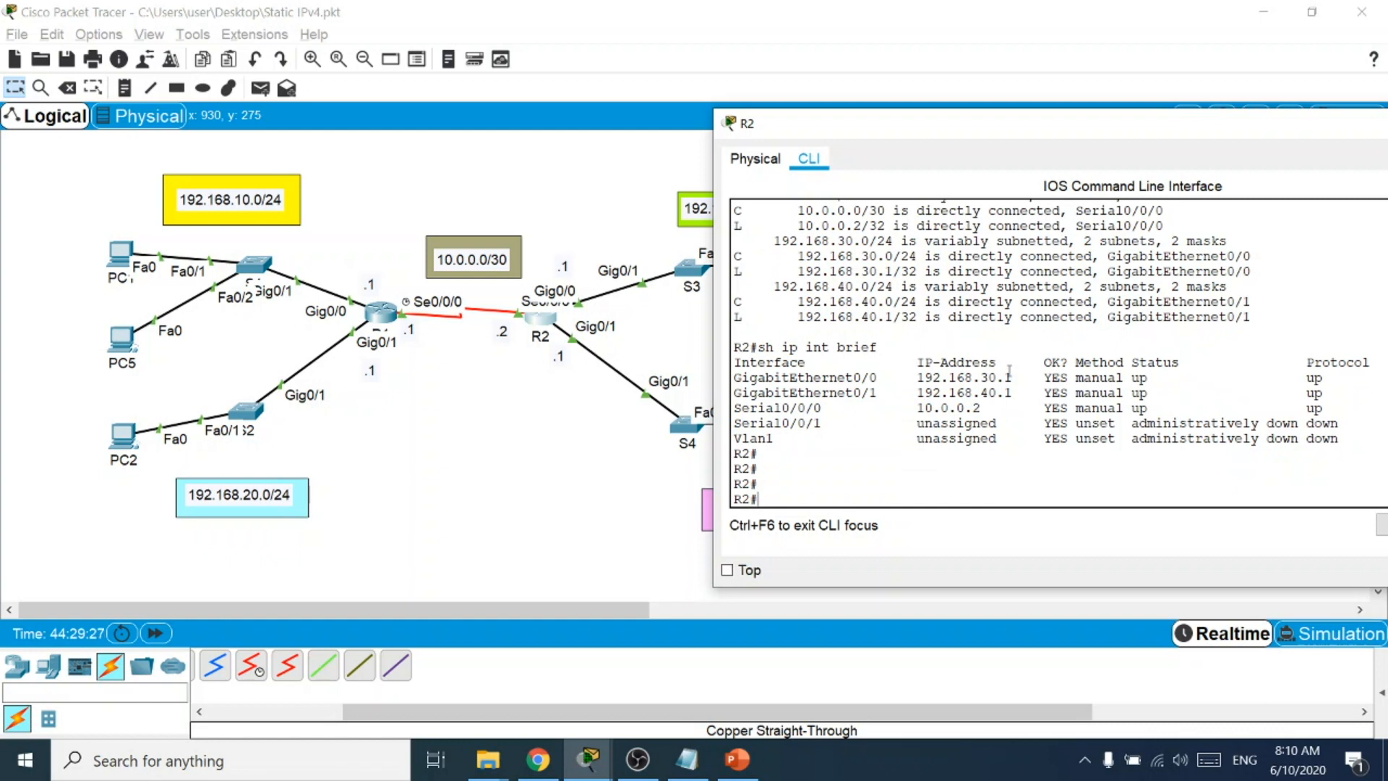
pyautogui.write('conf t')
pyautogui.press('Return')
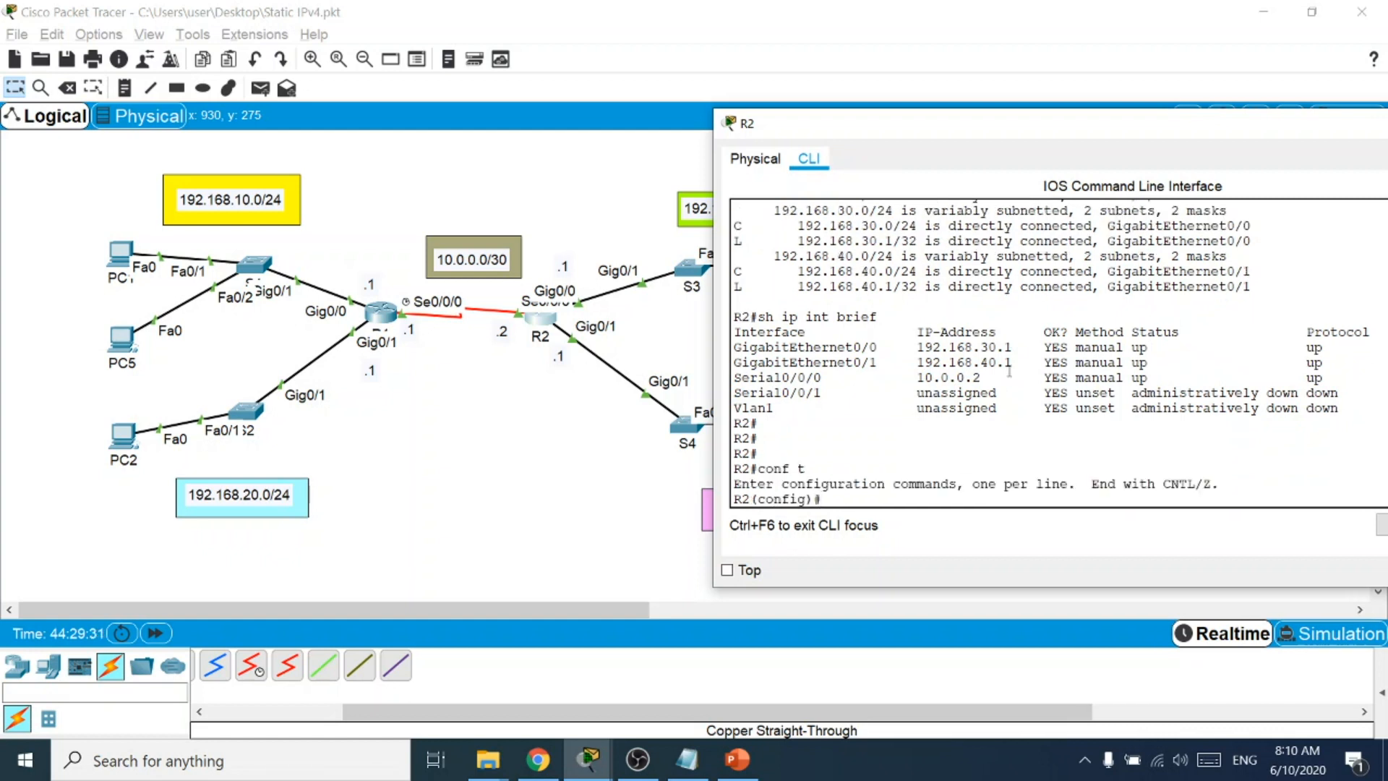
# Reposition R2's window, run "do sh ip route", and highlight the directly connected networks.
pyautogui.moveTo(818, 123); pyautogui.dragTo(906, 125)
pyautogui.write('do sh ip route')
pyautogui.press('Return')
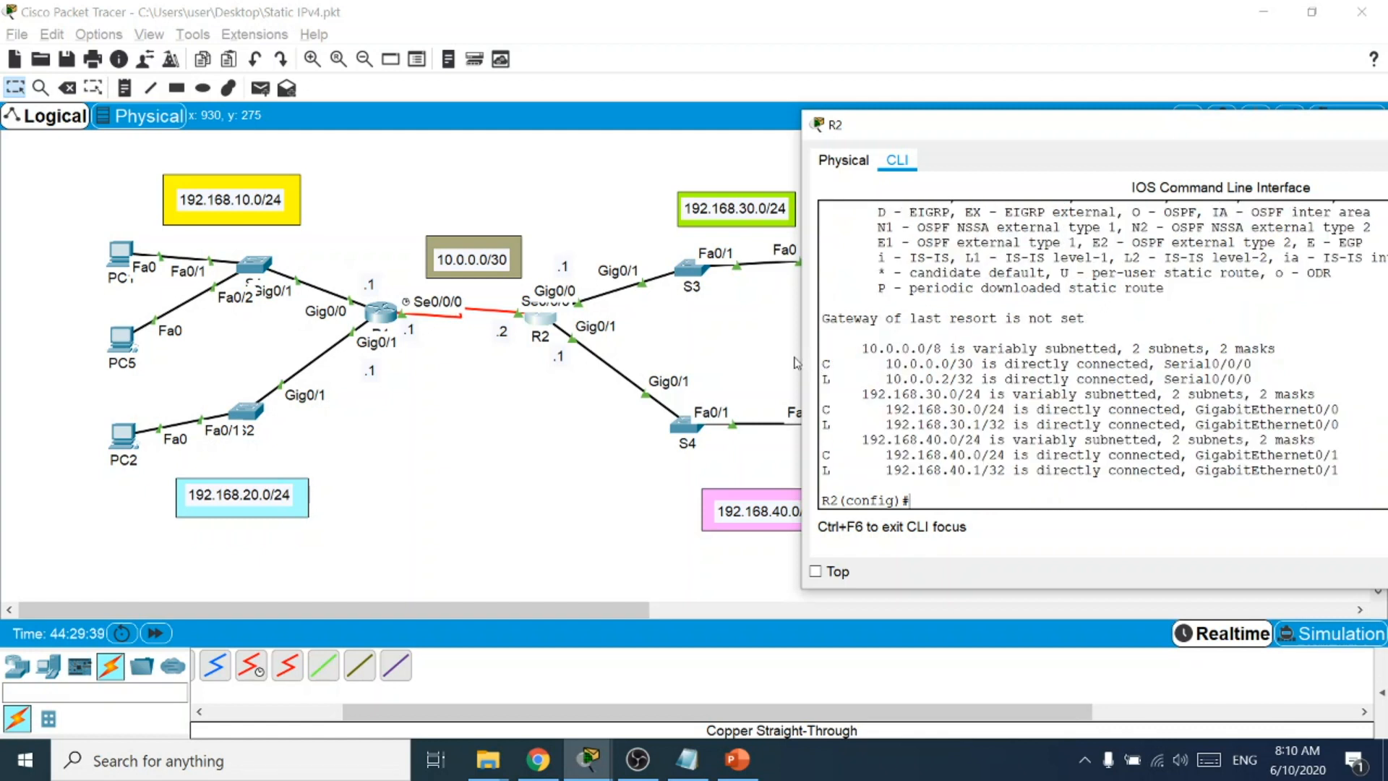
pyautogui.moveTo(796, 355); pyautogui.dragTo(727, 355)
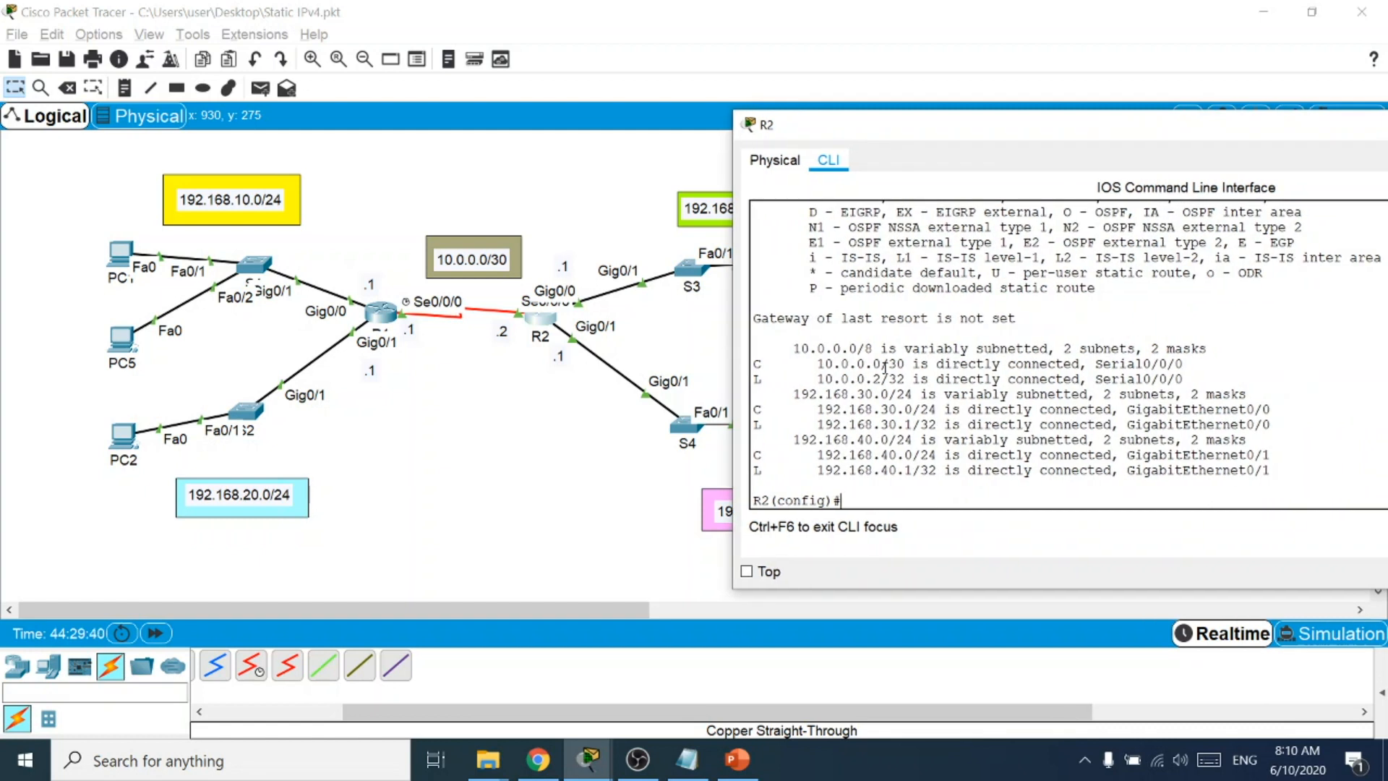
pyautogui.moveTo(887, 363); pyautogui.dragTo(809, 363)
pyautogui.moveTo(897, 425); pyautogui.dragTo(865, 455)
# Begin R2's first static route with "ip route 192.168.10.0 255.255.255.0".
pyautogui.click(866, 502)
pyautogui.write('ip route 192.168.1')
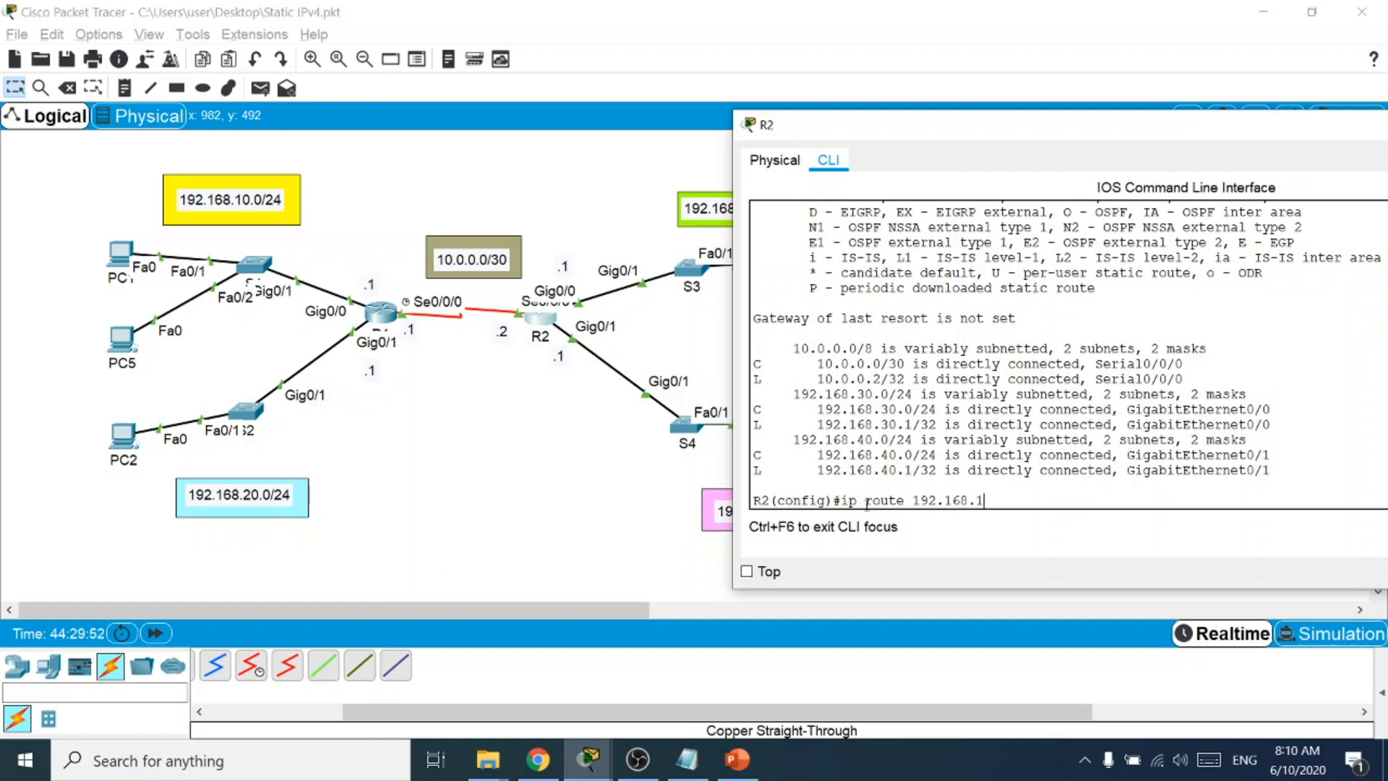
pyautogui.write('0.0 255.255.255.0')
# Run "sh ip int brief" on R1, highlight the Serial0/0/0 interface and its address, and minimize R1's window.
pyautogui.click(388, 320)
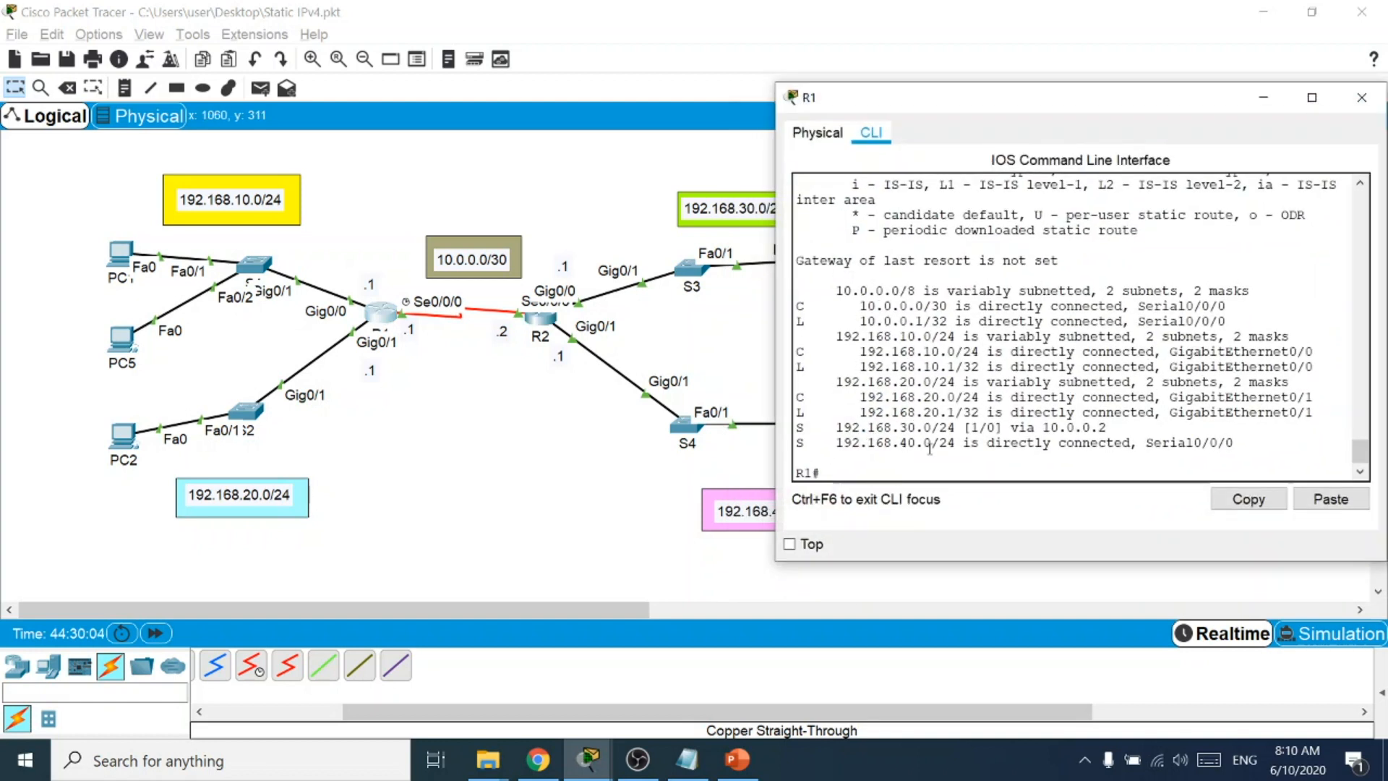
pyautogui.write('sh ip ')
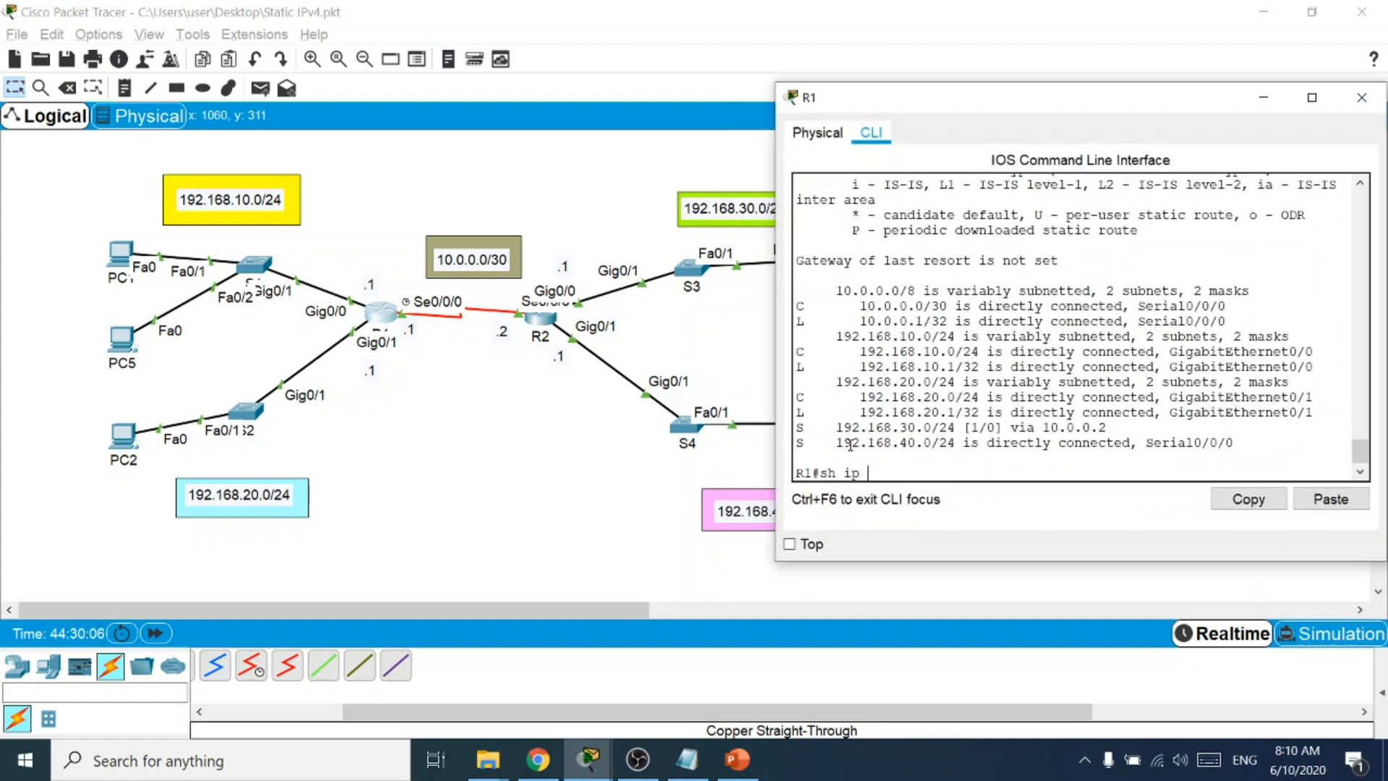
pyautogui.write('int brief')
pyautogui.press('Return')
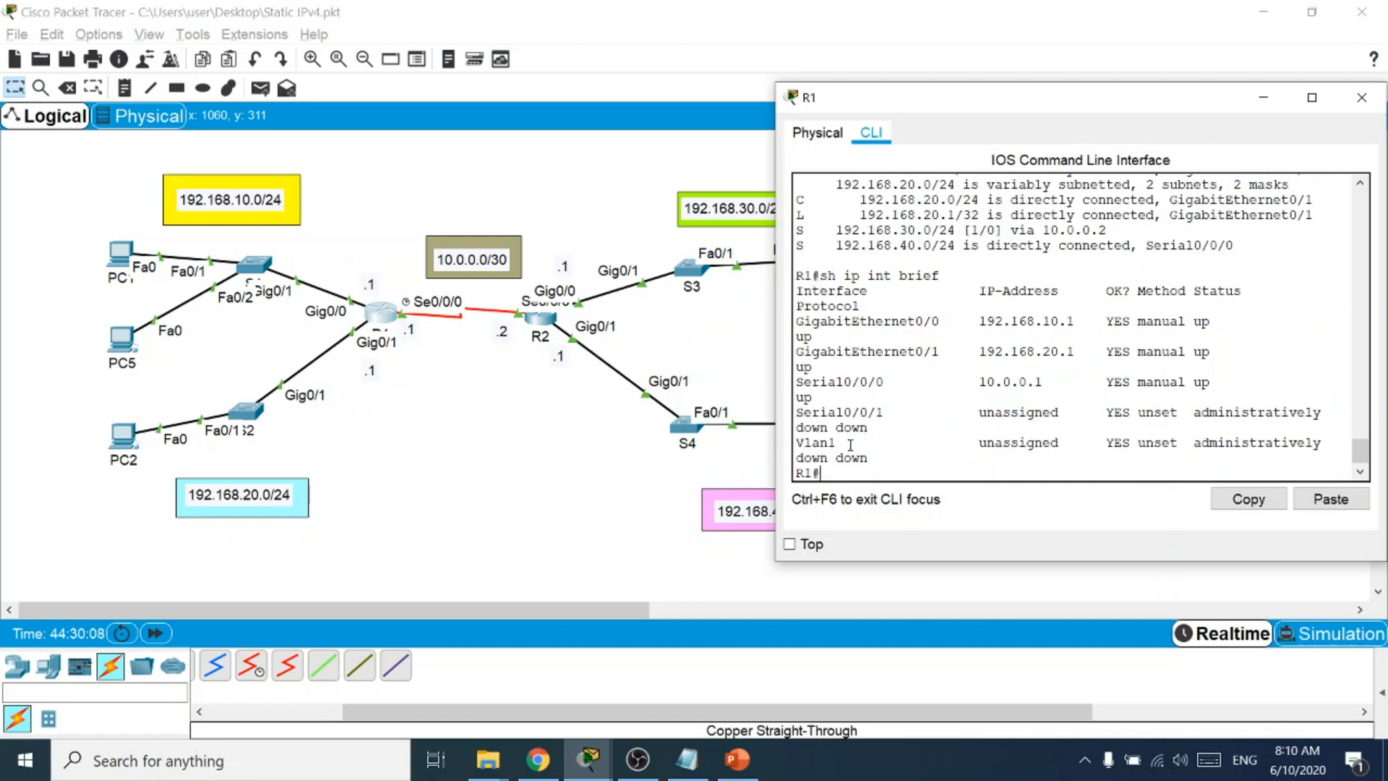
pyautogui.moveTo(1042, 382); pyautogui.dragTo(796, 383)
pyautogui.click(1263, 97)
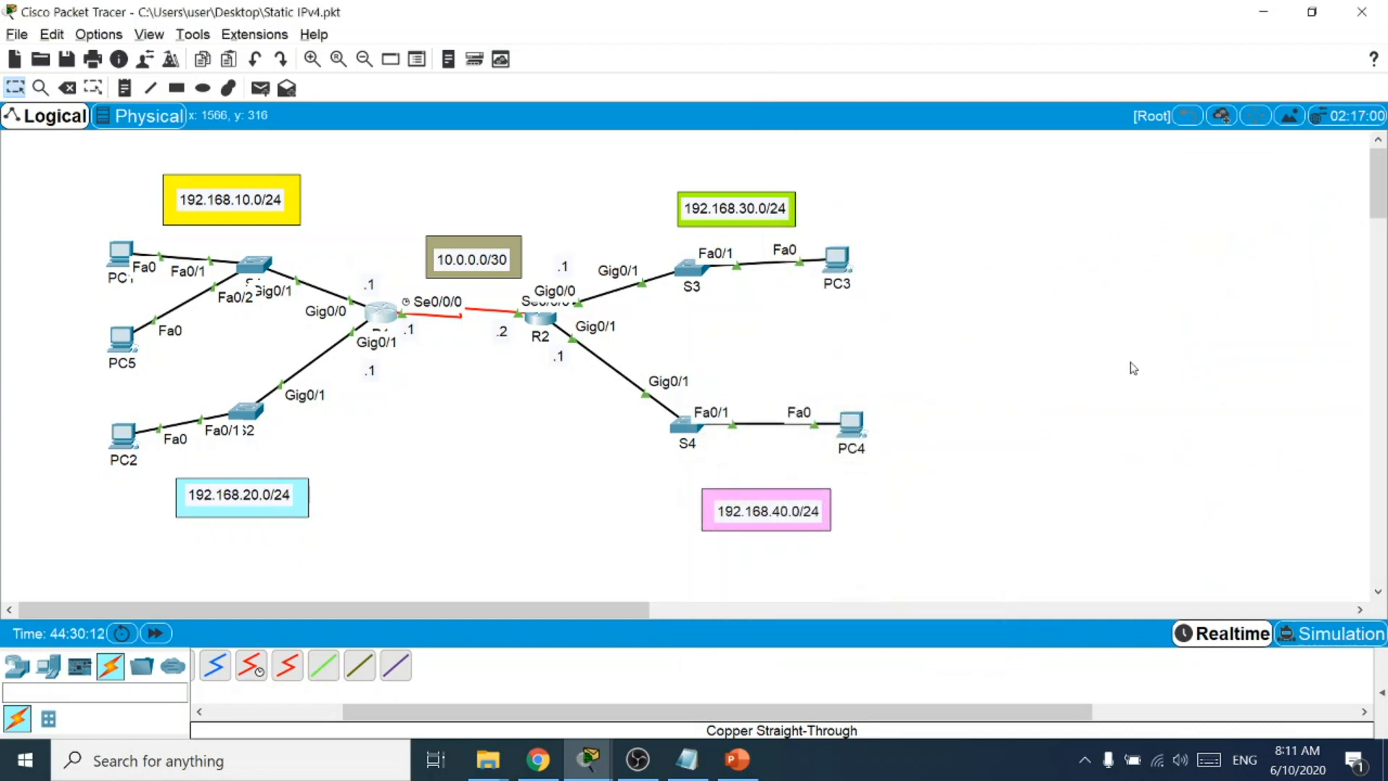
# Return to R2's command line and complete the 192.168.10.0 255.255.255.0 static route with next hop 10.0.0.1.
pyautogui.click(541, 320)
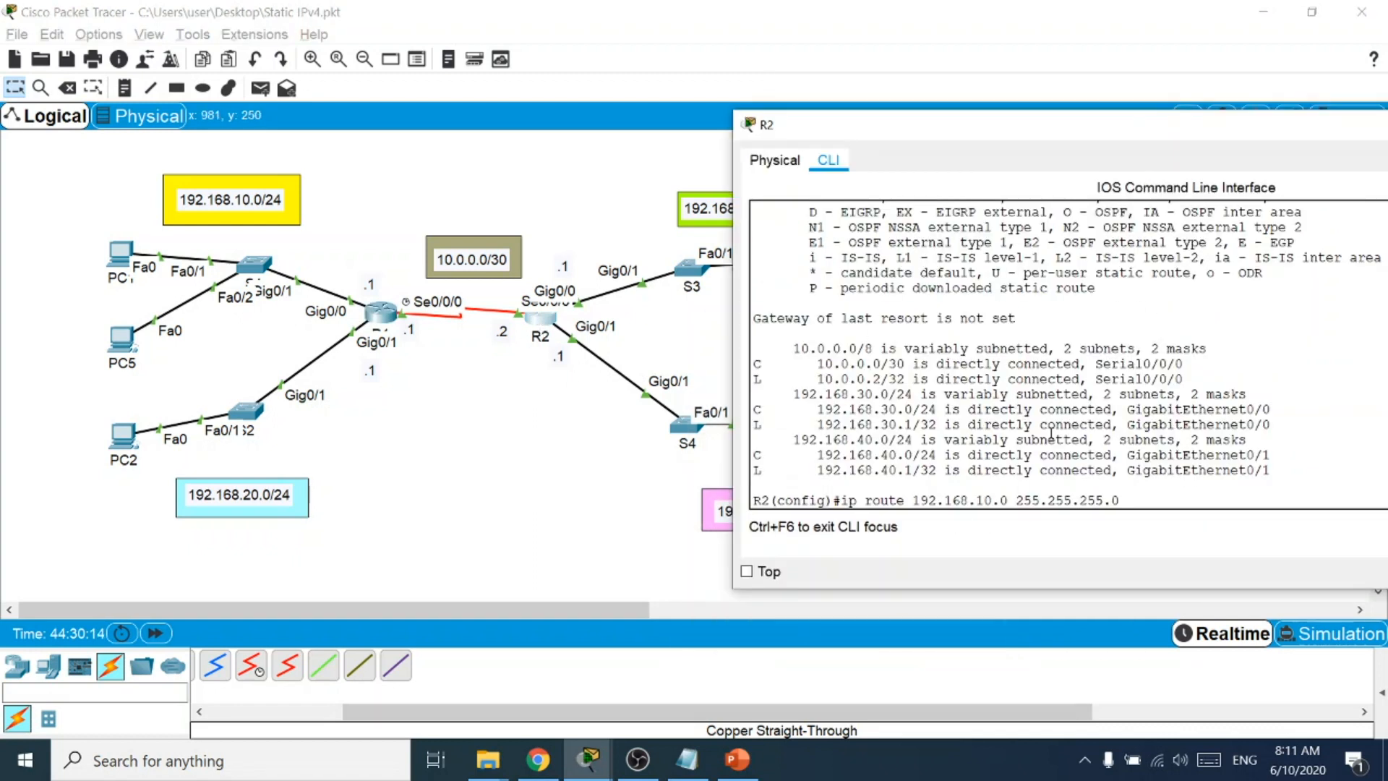
pyautogui.write('0.0.0.1')
pyautogui.press('Return')
# Reuse the previous command on R2 to add a static route to 192.168.20.0 255.255.255.0 via 10.0.0.1.
pyautogui.press('Up')
pyautogui.press('Left')
pyautogui.press('Left')
pyautogui.press('Left')
pyautogui.press('Left')
pyautogui.press('Left')
pyautogui.press('Left')
pyautogui.press('Left')
pyautogui.press('Left')
pyautogui.press('Left')
pyautogui.press('Left')
pyautogui.press('Left')
pyautogui.press('Left')
pyautogui.press('Left')
pyautogui.press('Left')
pyautogui.press('Left')
pyautogui.press('Left')
pyautogui.press('Left')
pyautogui.press('Left')
pyautogui.press('Left')
pyautogui.press('Left')
pyautogui.press('Left')
pyautogui.press('Left')
pyautogui.press('Left')
pyautogui.press('Left')
pyautogui.press('Left')
pyautogui.press('Left')
pyautogui.press('BackSpace')
pyautogui.write('2')
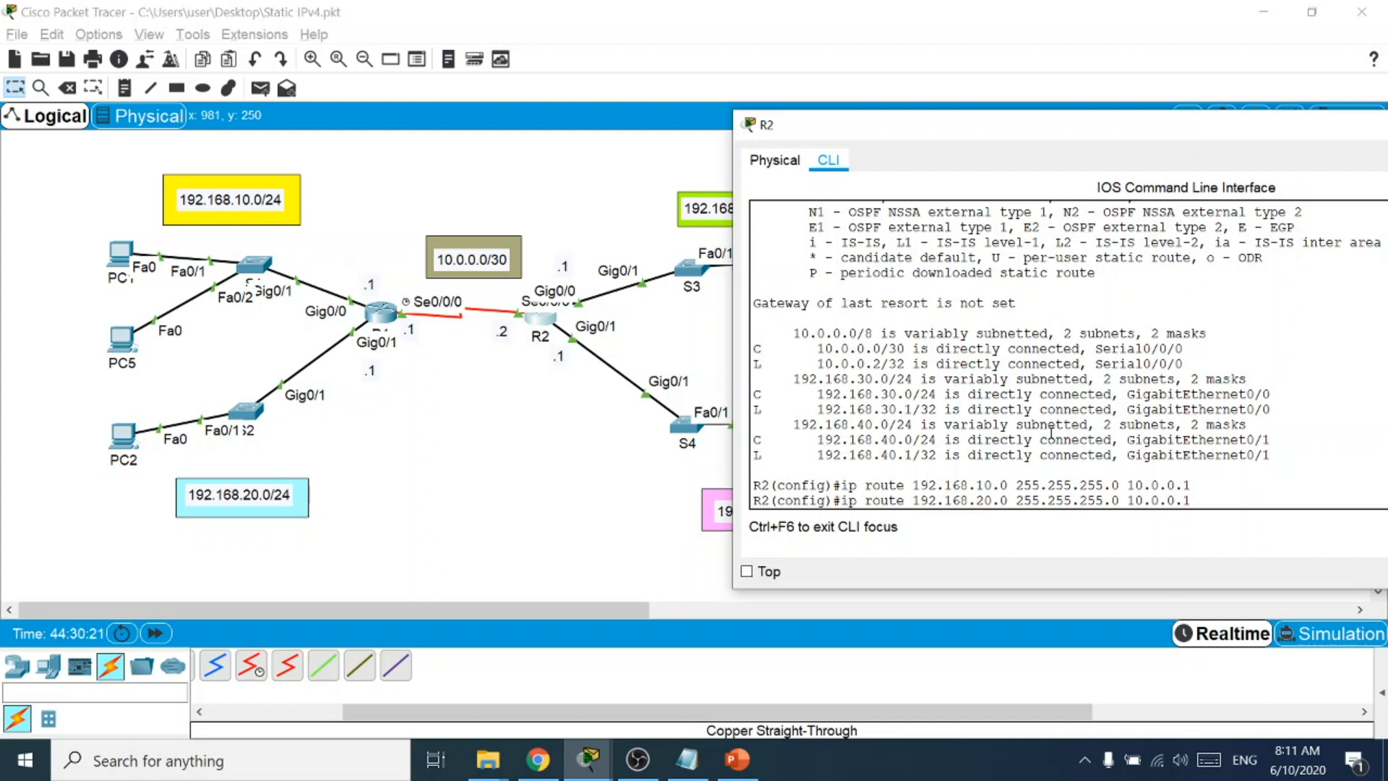
pyautogui.press('Return')
# Leave configuration mode on R2 and save the configuration with "wr".
pyautogui.write('end')
pyautogui.press('Return')
pyautogui.press('Return')
pyautogui.press('Return')
pyautogui.write('wr')
pyautogui.press('Return')
pyautogui.press('Return')
pyautogui.press('Return')
pyautogui.press('Return')
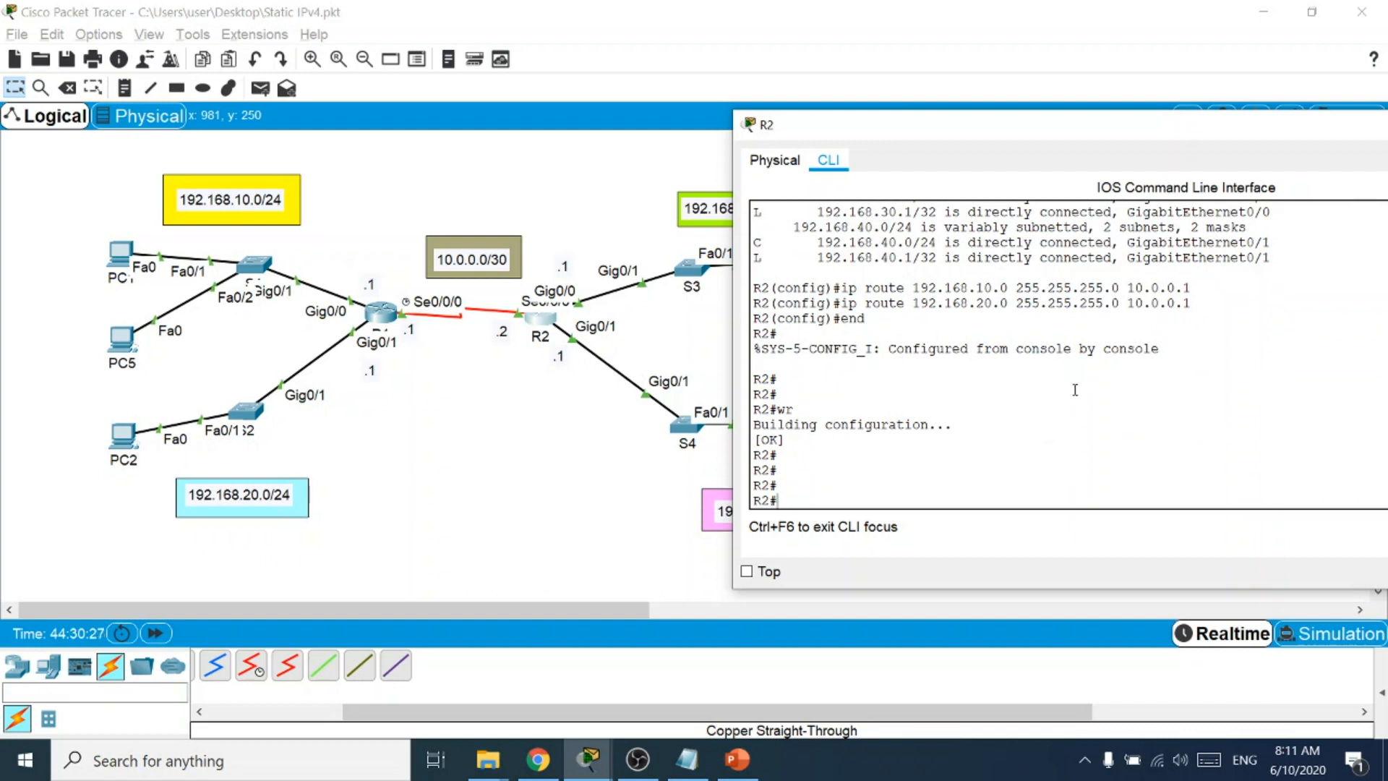
# Move R2's window into view, run "sh ip route", and highlight the connected 192.168.30.0 and 192.168.40.0 entries.
pyautogui.moveTo(1210, 132); pyautogui.dragTo(1050, 113)
pyautogui.write('sh')
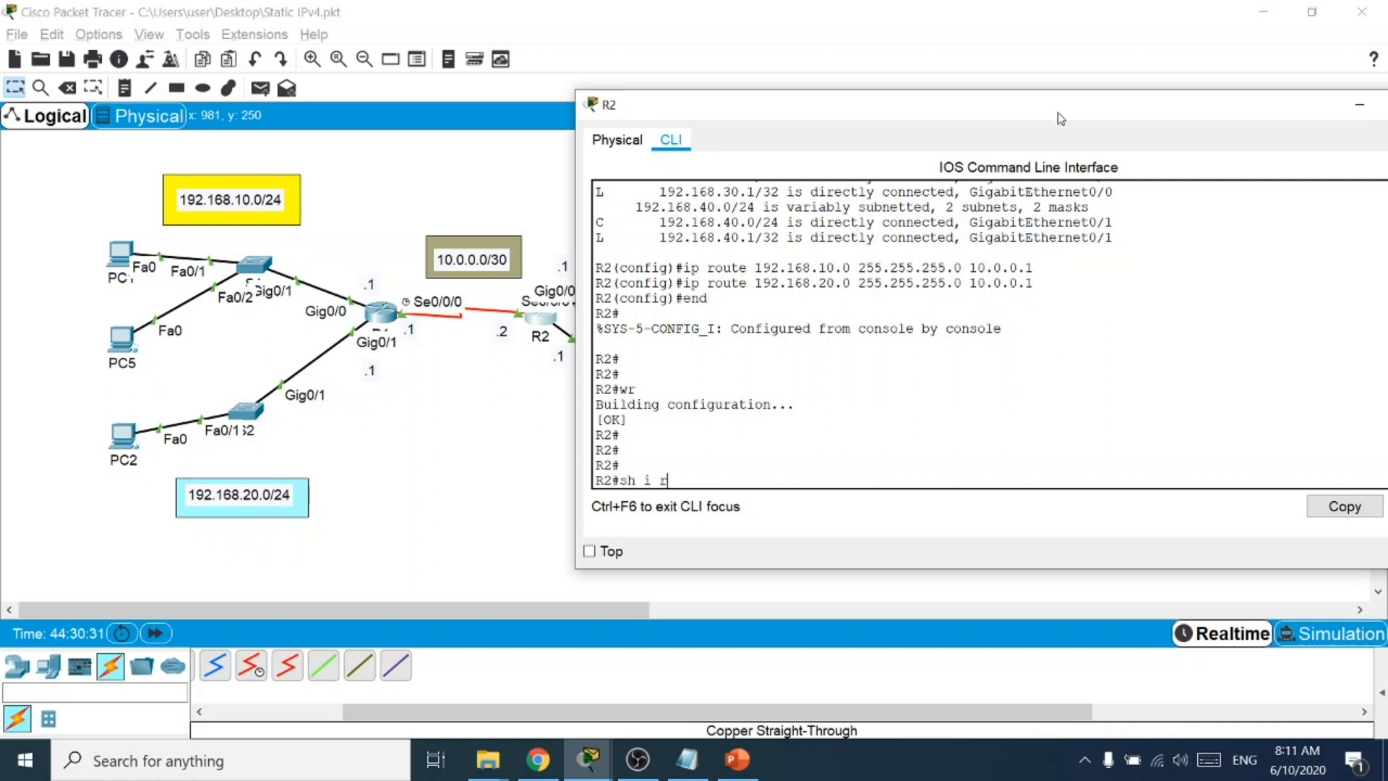
pyautogui.write('ip route')
pyautogui.press('Return')
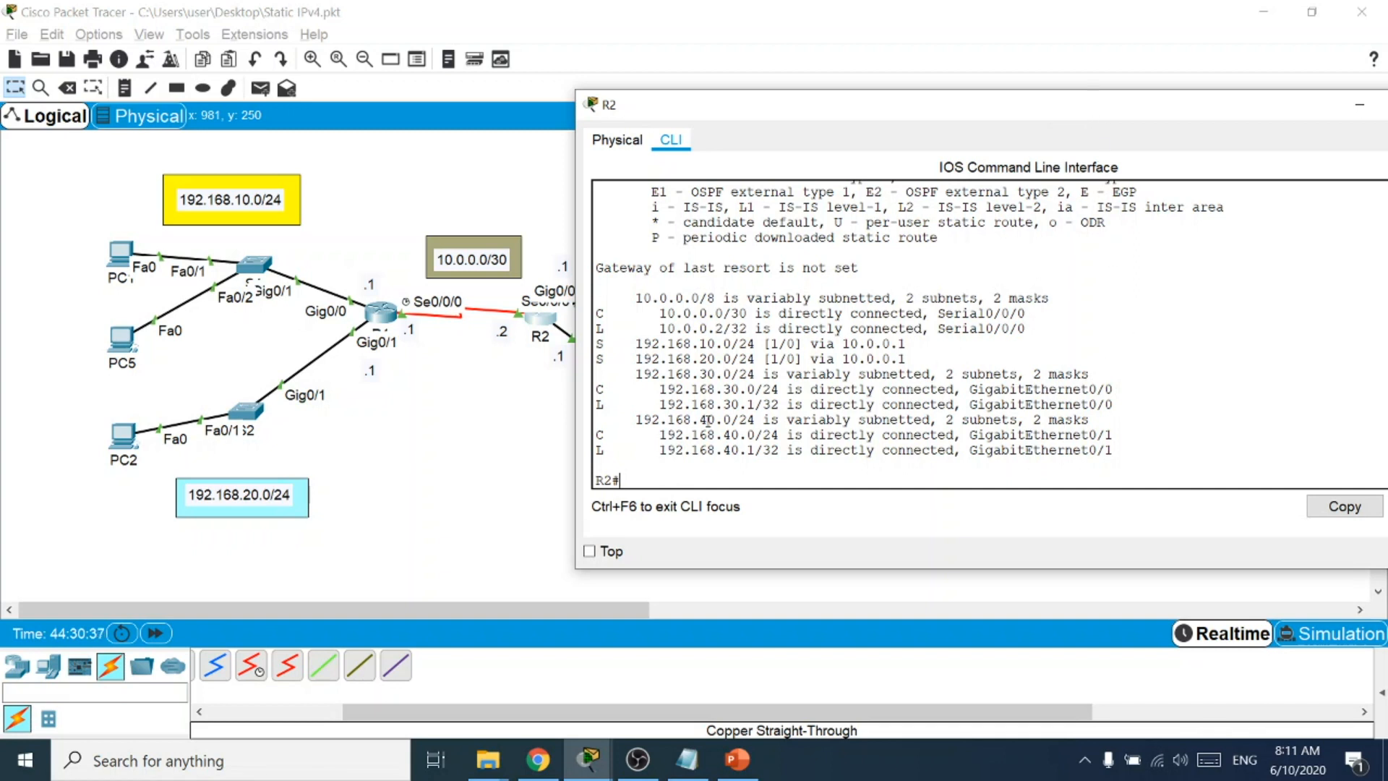
pyautogui.moveTo(1118, 455); pyautogui.dragTo(576, 392)
pyautogui.click(620, 392)
# Highlight R2's static routes to 192.168.10.0/24 and 192.168.20.0/24 and the S code that marks them.
pyautogui.moveTo(913, 361); pyautogui.dragTo(584, 341)
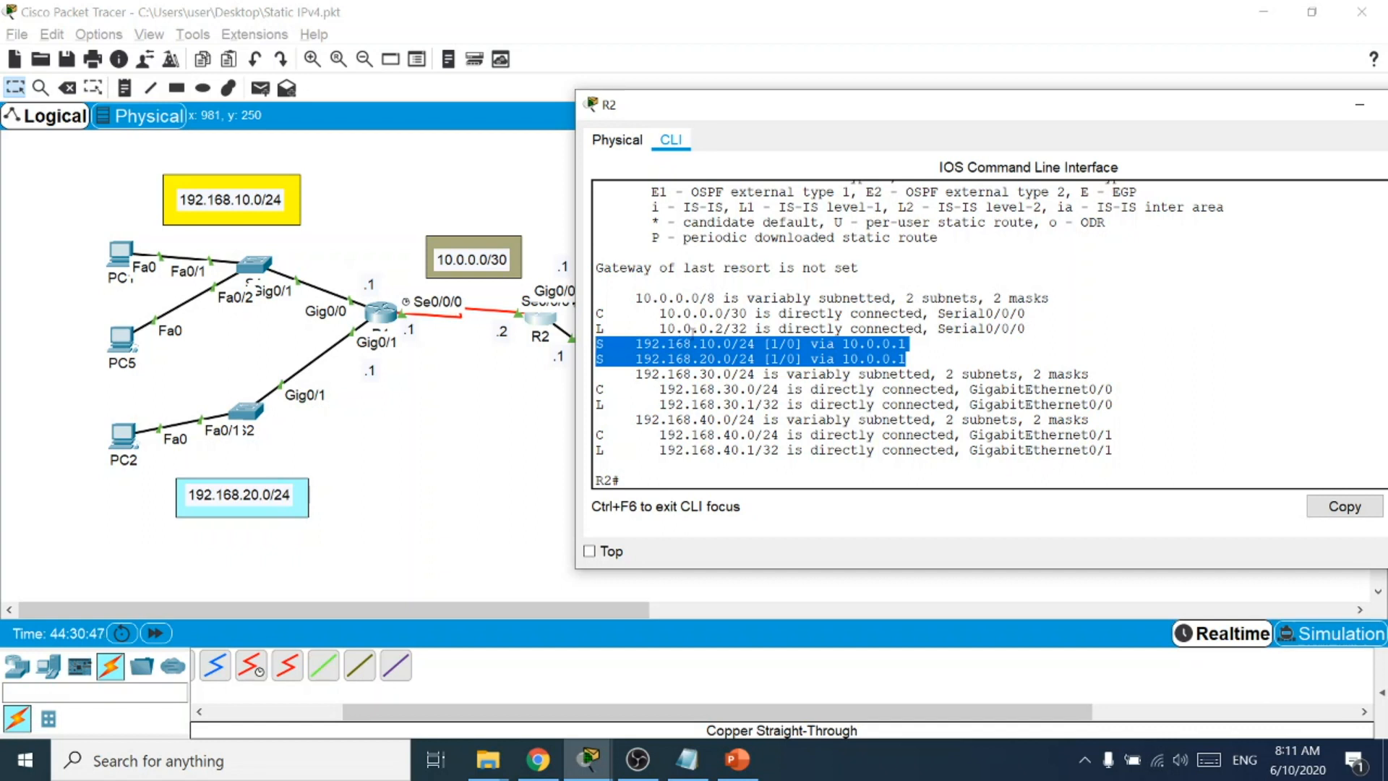
pyautogui.click(619, 330)
pyautogui.moveTo(607, 344); pyautogui.dragTo(584, 343)
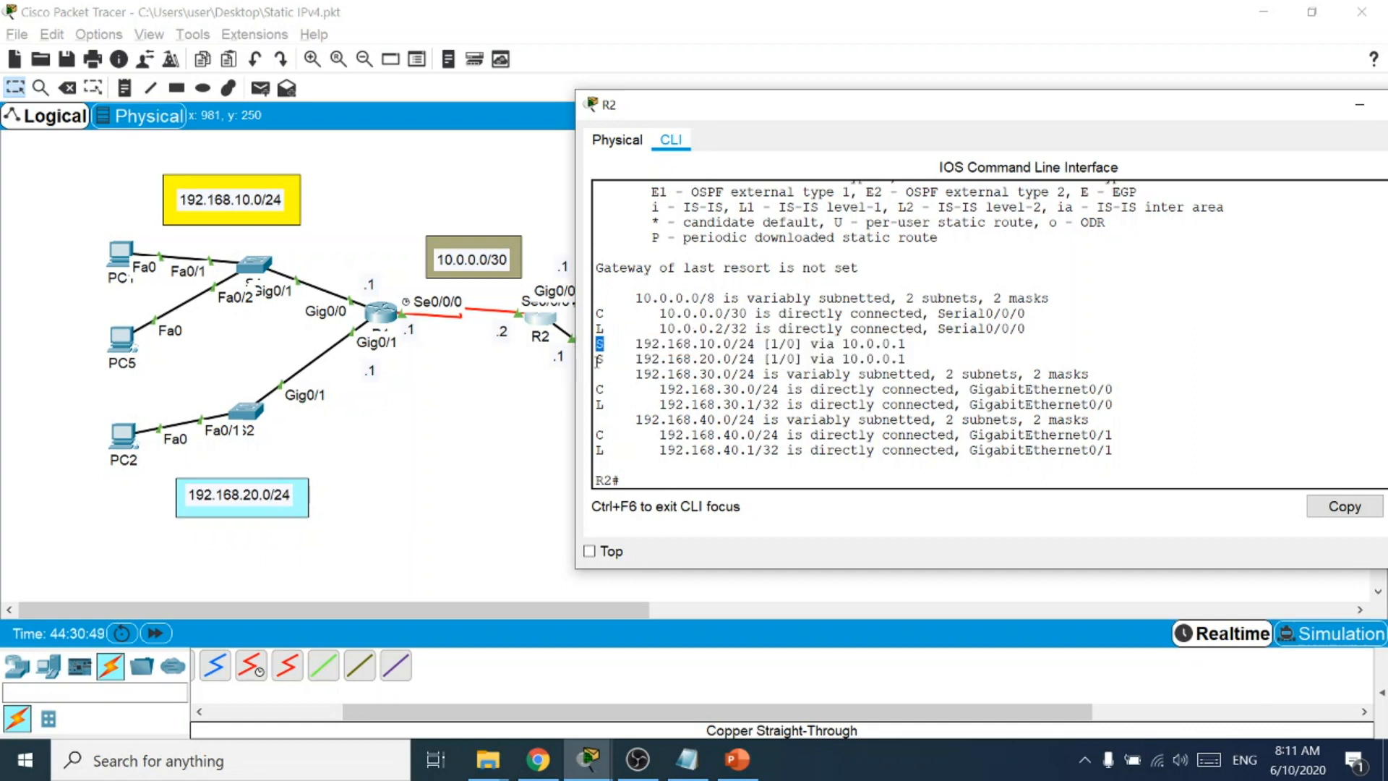
pyautogui.moveTo(908, 359); pyautogui.dragTo(562, 346)
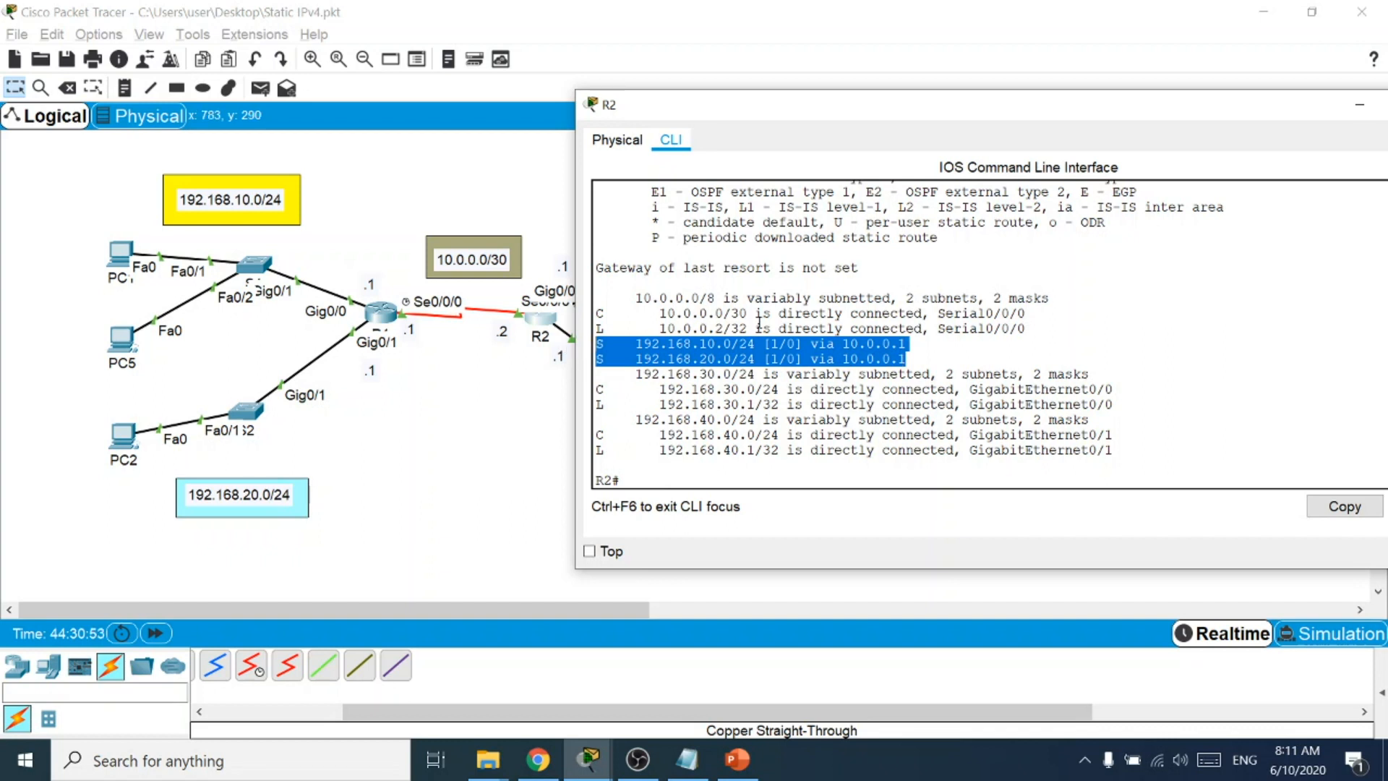
# Close R2's window and ping 192.168.30.10 from PC1's command prompt.
pyautogui.moveTo(1223, 117); pyautogui.dragTo(1135, 116)
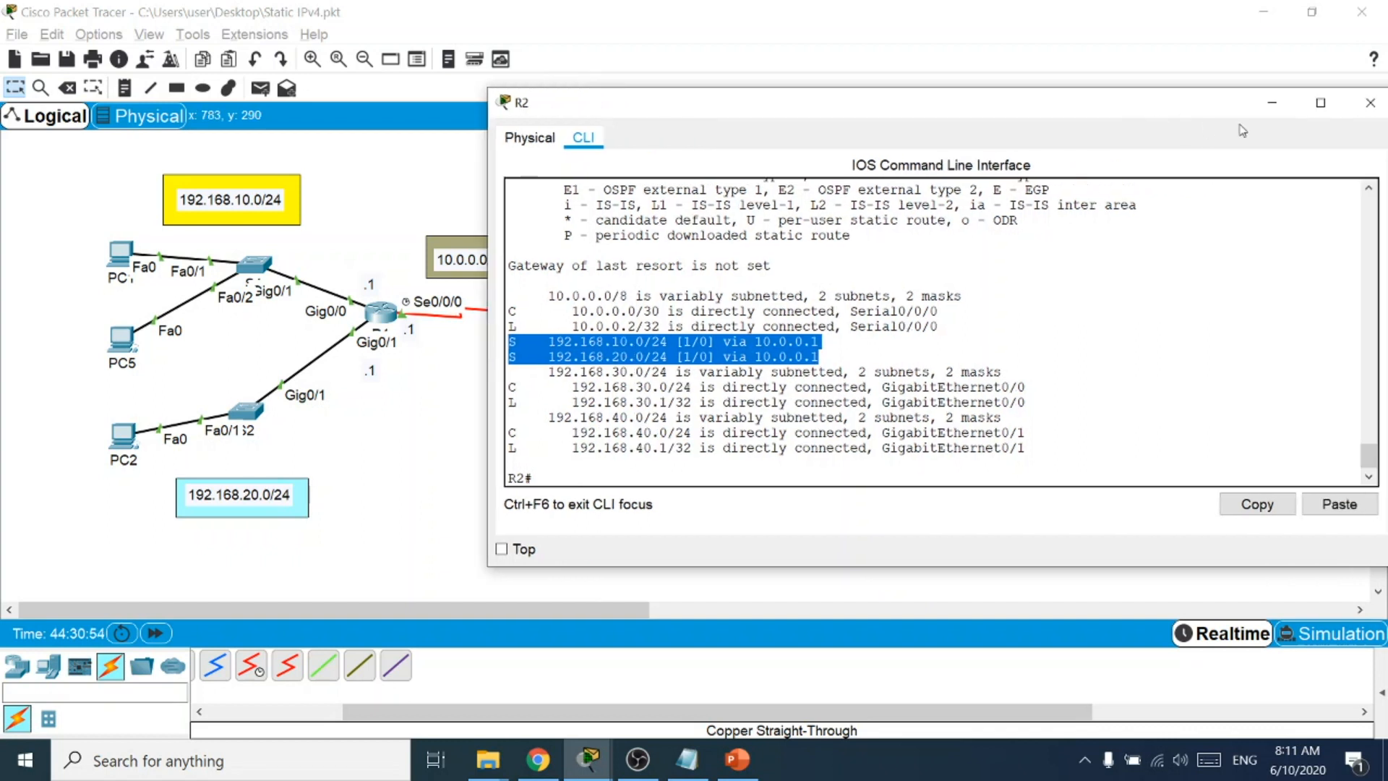
pyautogui.click(1369, 102)
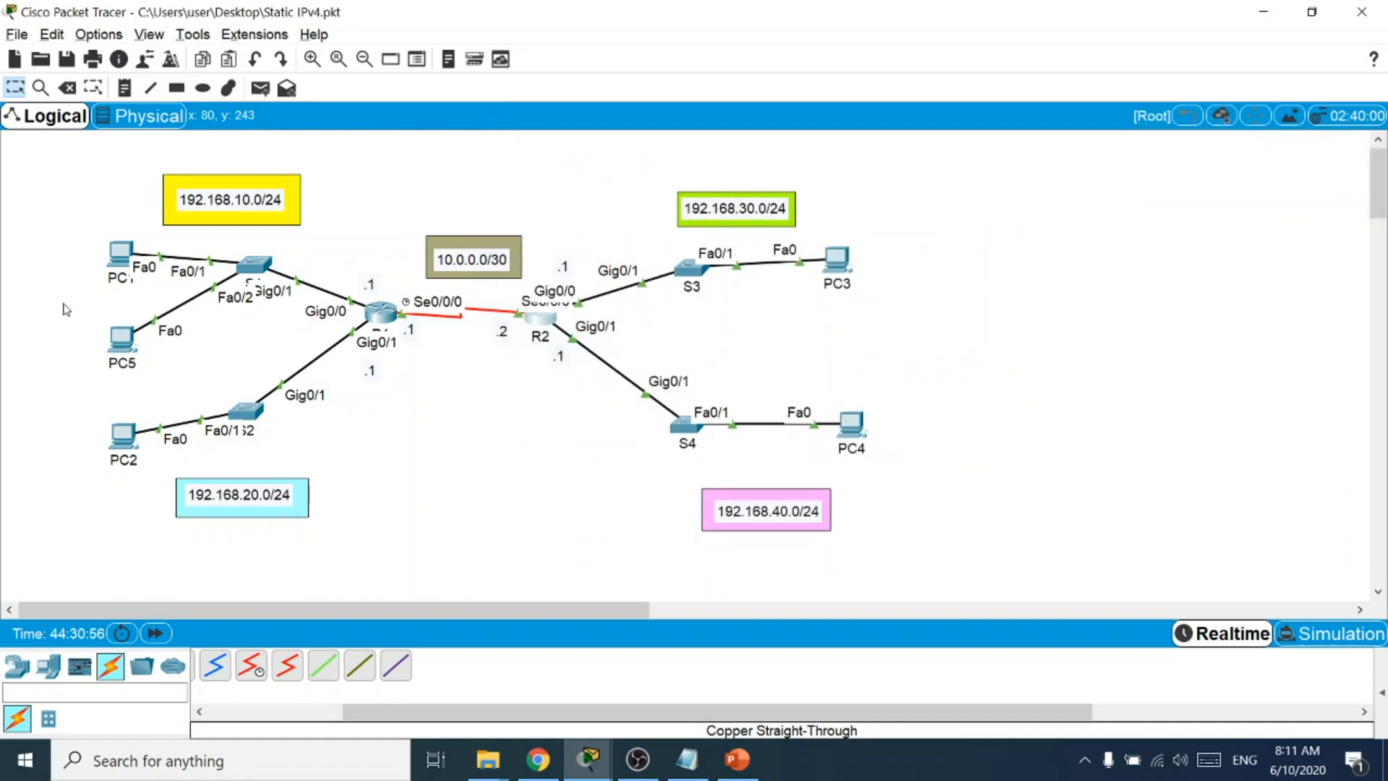
pyautogui.click(120, 262)
pyautogui.write('p')
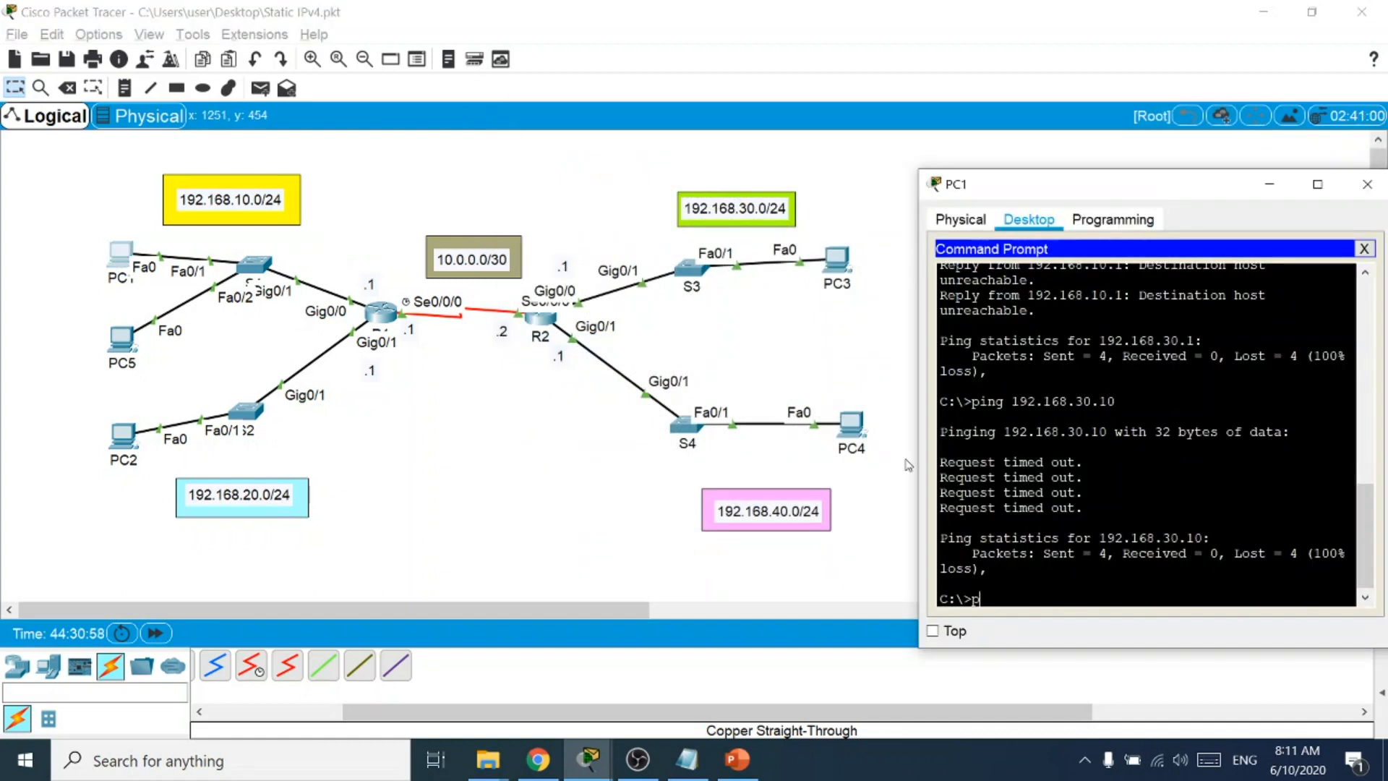
pyautogui.write('ing 192.168.30.10')
pyautogui.press('Return')
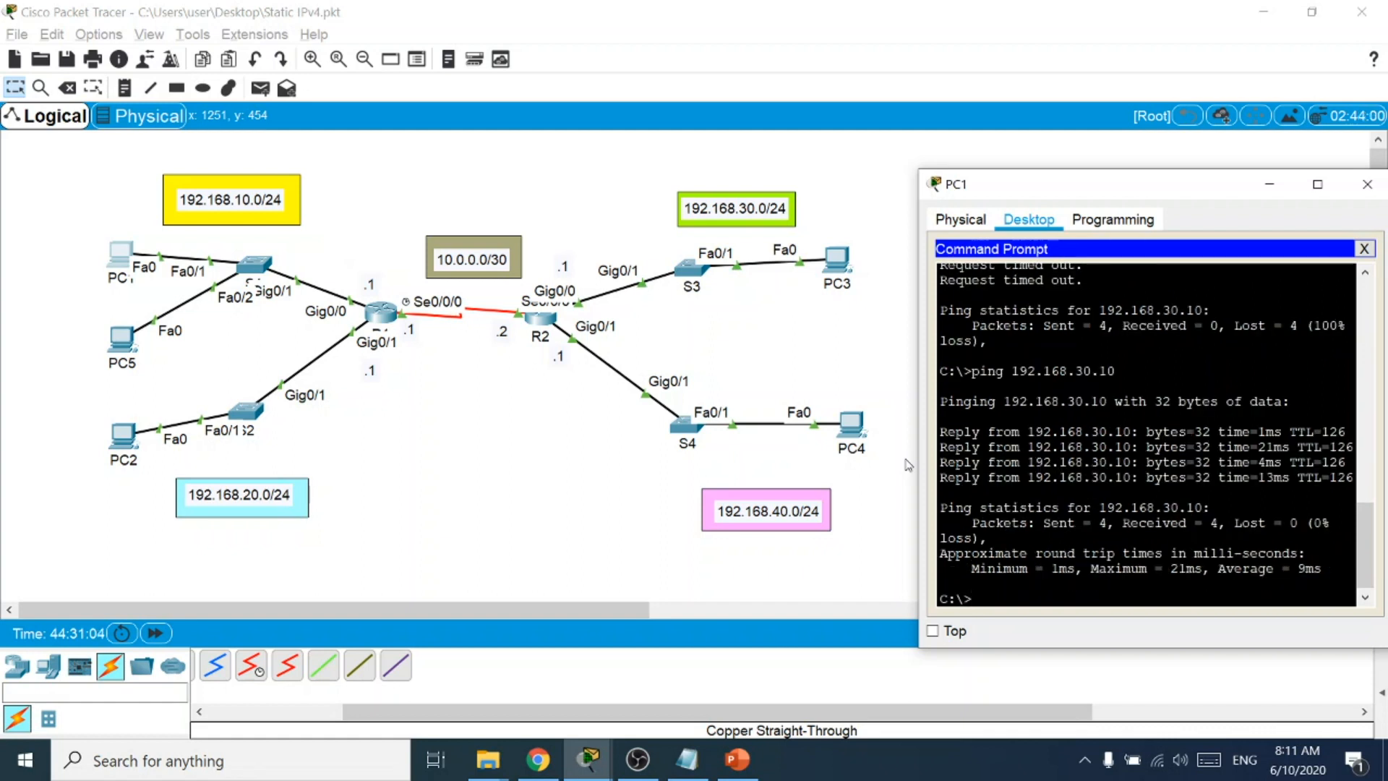
# Check PC4's IP configuration and close its window.
pyautogui.click(838, 428)
pyautogui.click(500, 215)
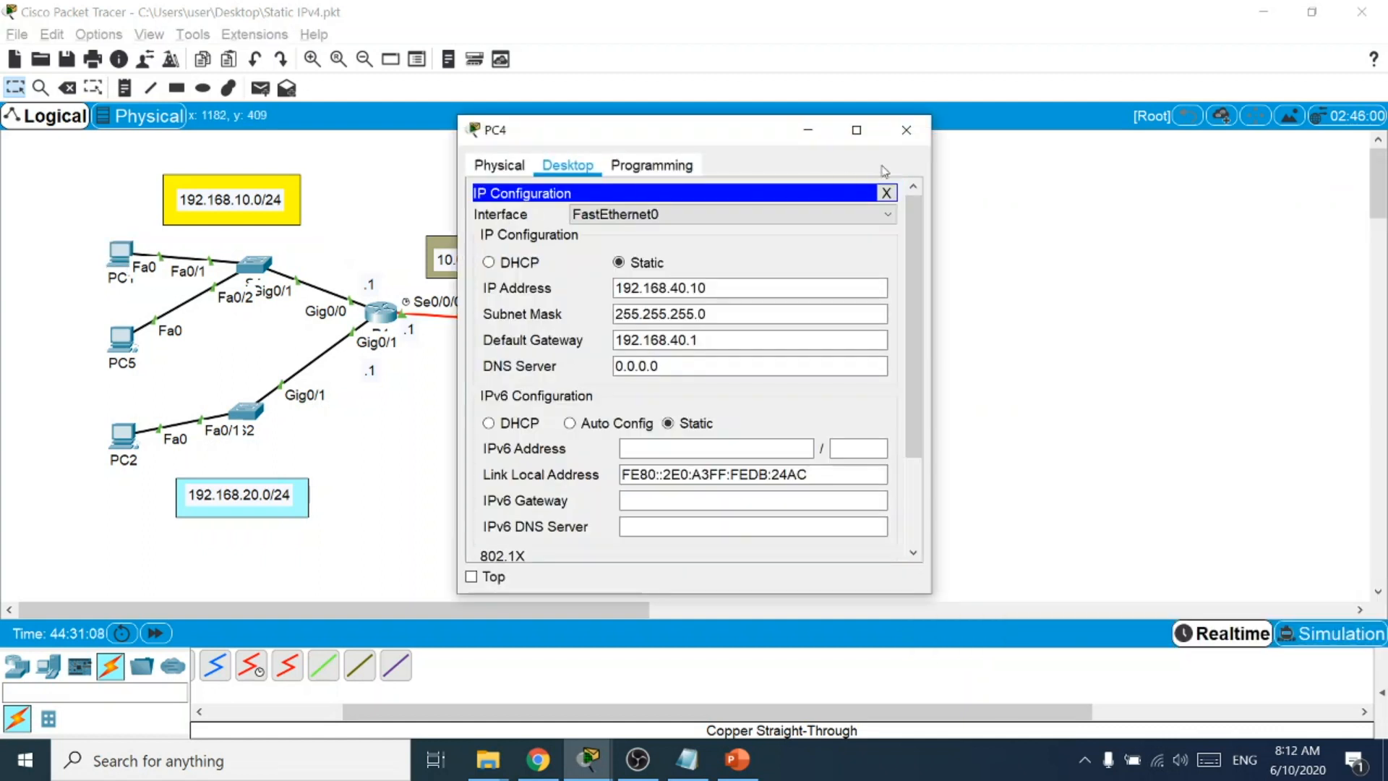
pyautogui.click(905, 130)
# Reuse the previous ping command on PC1 to ping 192.168.40.10, and close PC1's window.
pyautogui.click(124, 257)
pyautogui.press('Up')
pyautogui.press('Left')
pyautogui.press('Left')
pyautogui.press('BackSpace')
pyautogui.write('4')
pyautogui.press('Return')
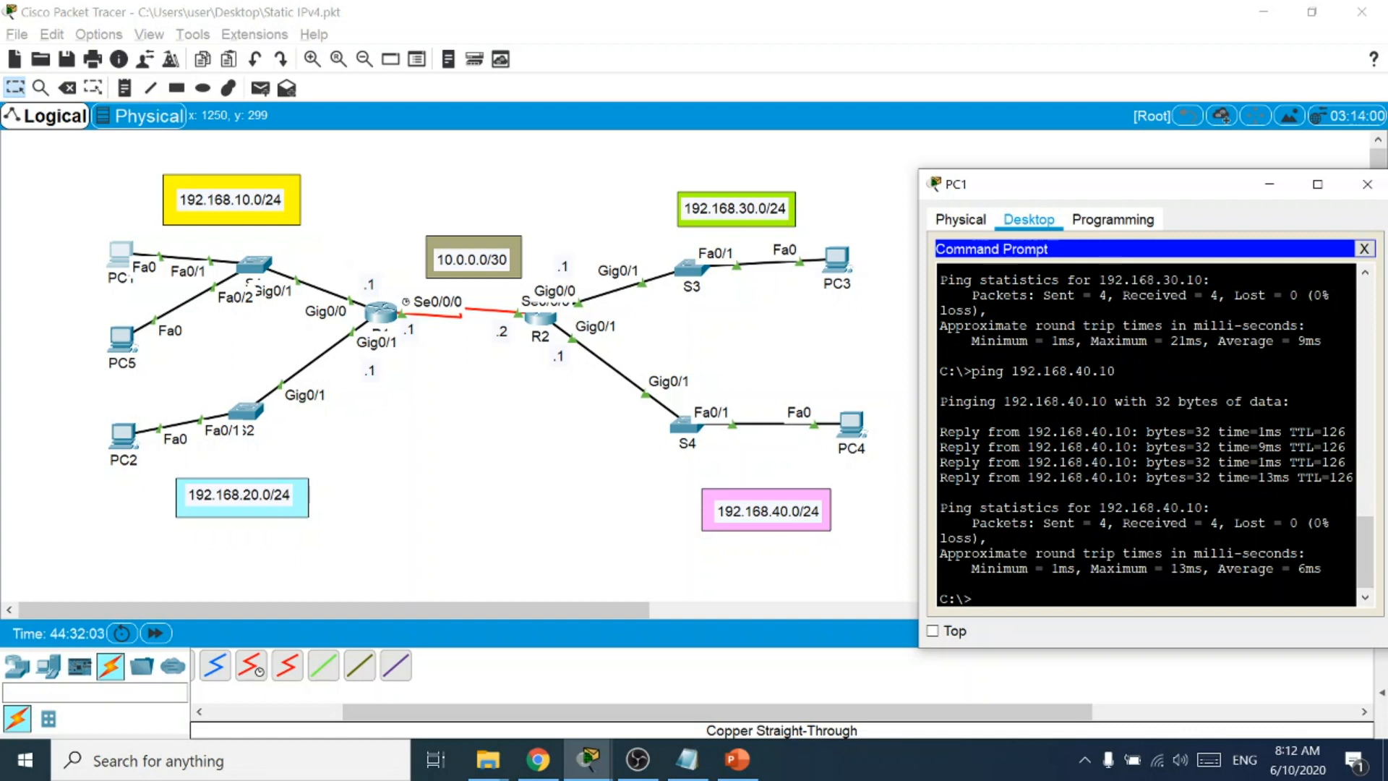
pyautogui.moveTo(1228, 196); pyautogui.dragTo(1087, 175)
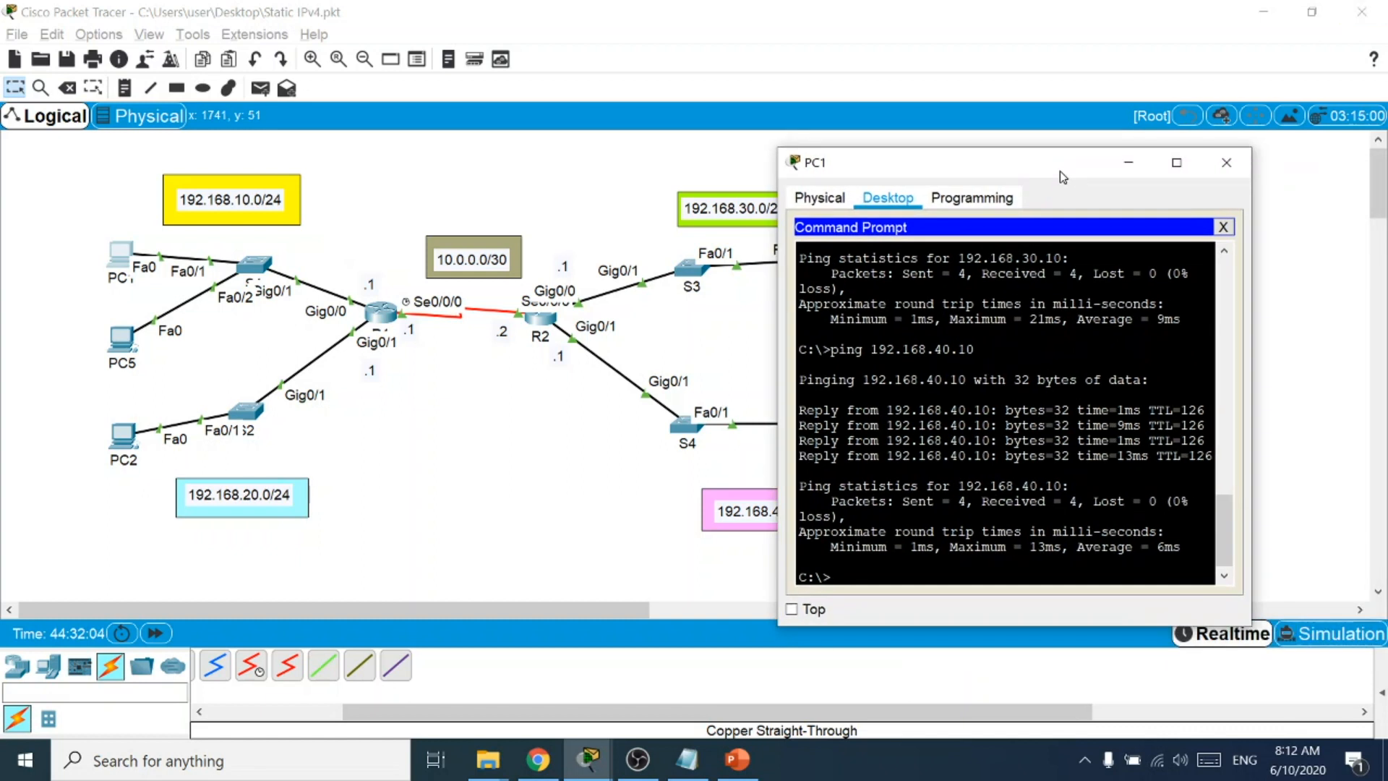
pyautogui.click(1226, 163)
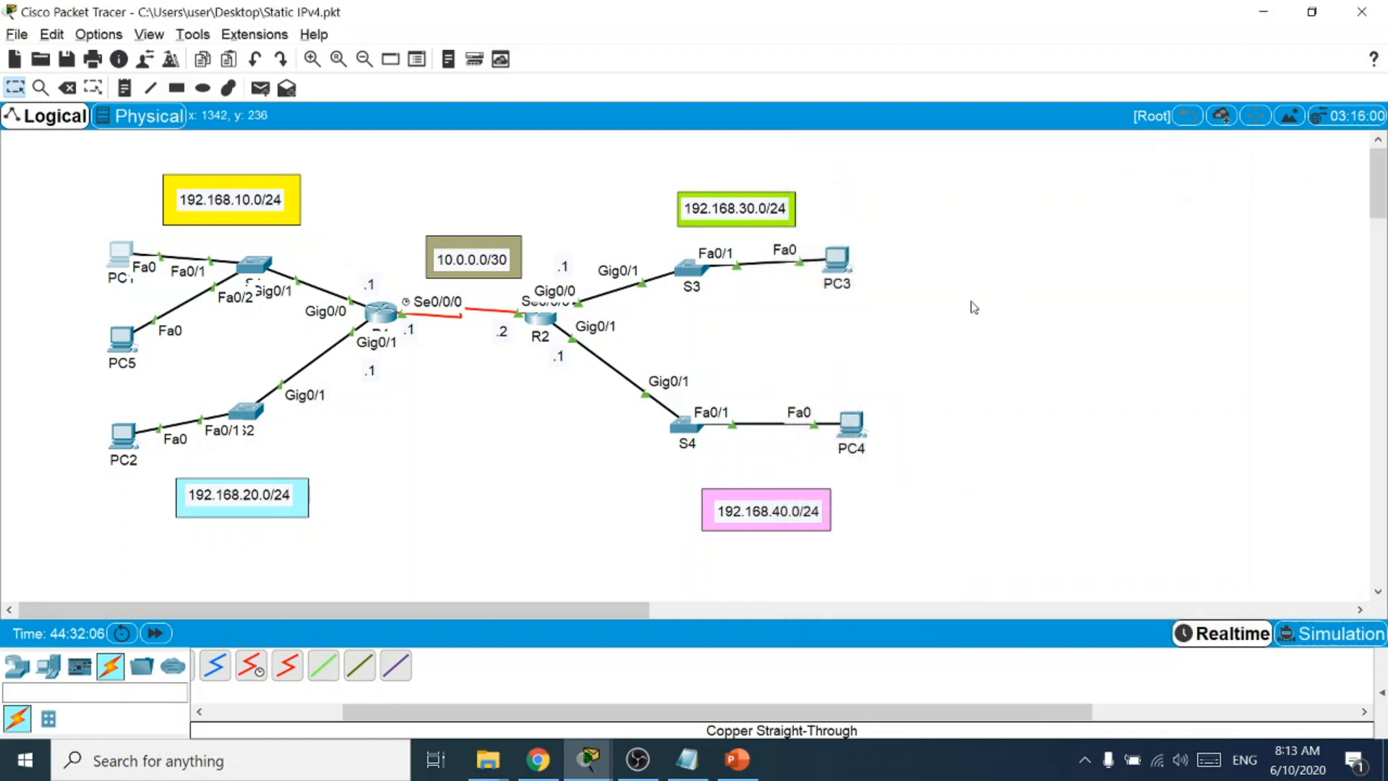
# Switch to PowerPoint, browse to the "Build the Routing Table" slide and highlight the "Default Route" heading.
pyautogui.click(733, 765)
pyautogui.press('Down')
pyautogui.press('Down')
pyautogui.press('Down')
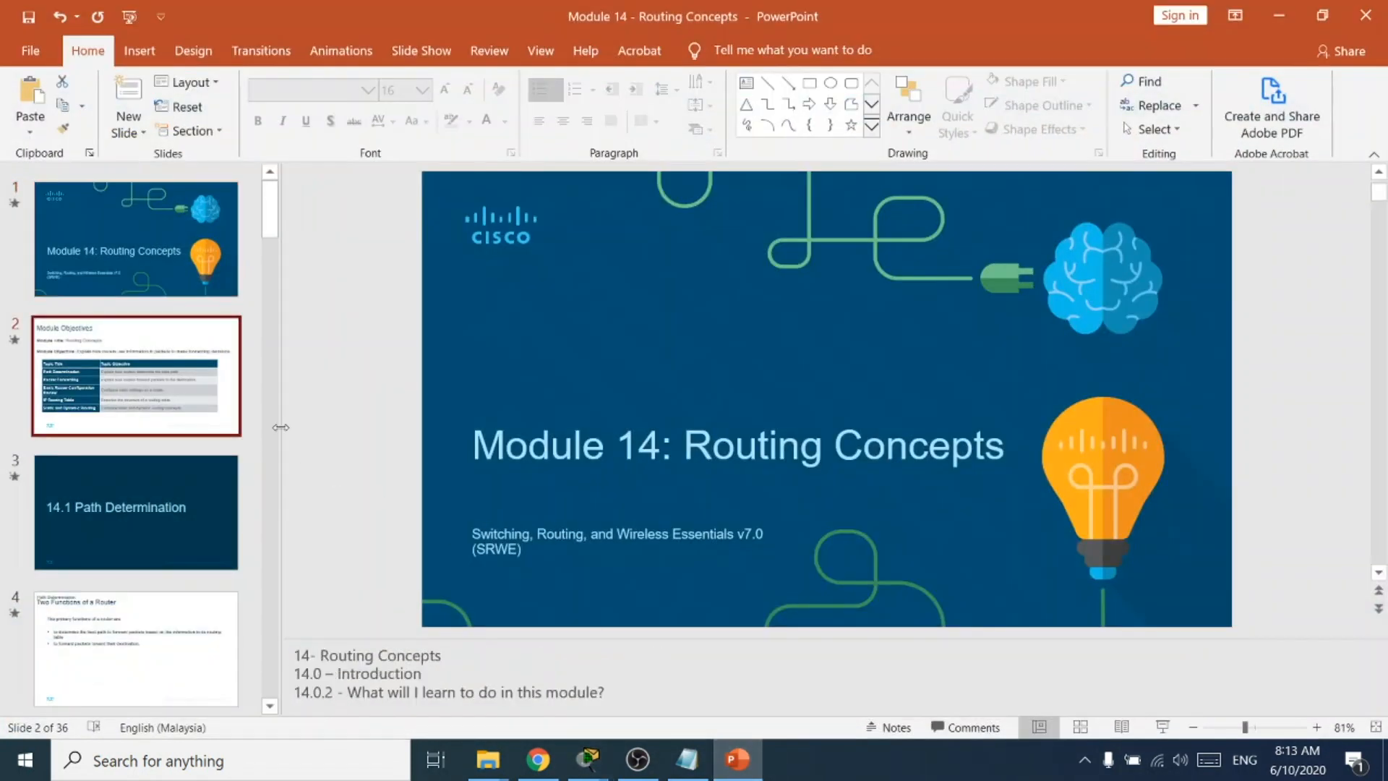
pyautogui.press('Down')
pyautogui.press('Down')
pyautogui.press('Down')
pyautogui.press('Down')
pyautogui.press('Down')
pyautogui.press('Down')
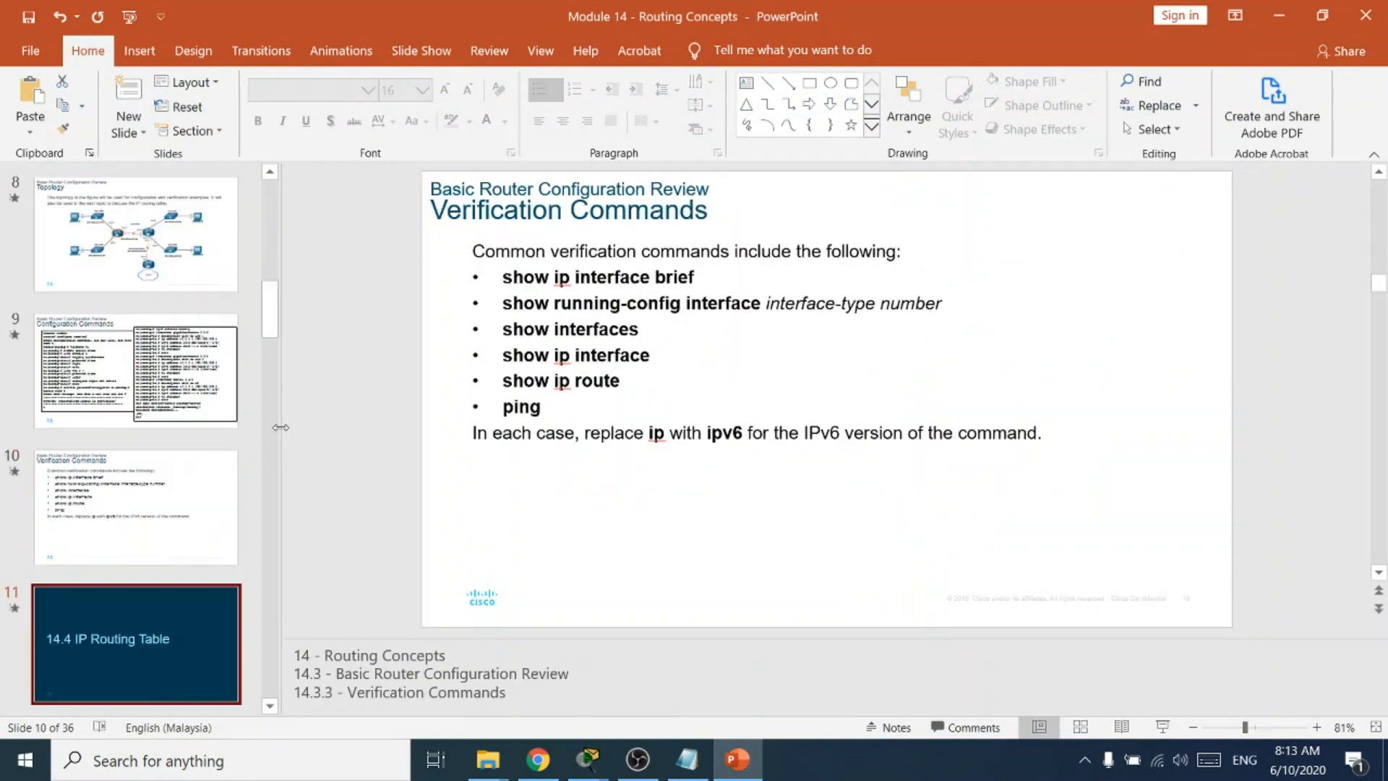
pyautogui.press('Up')
pyautogui.press('Up')
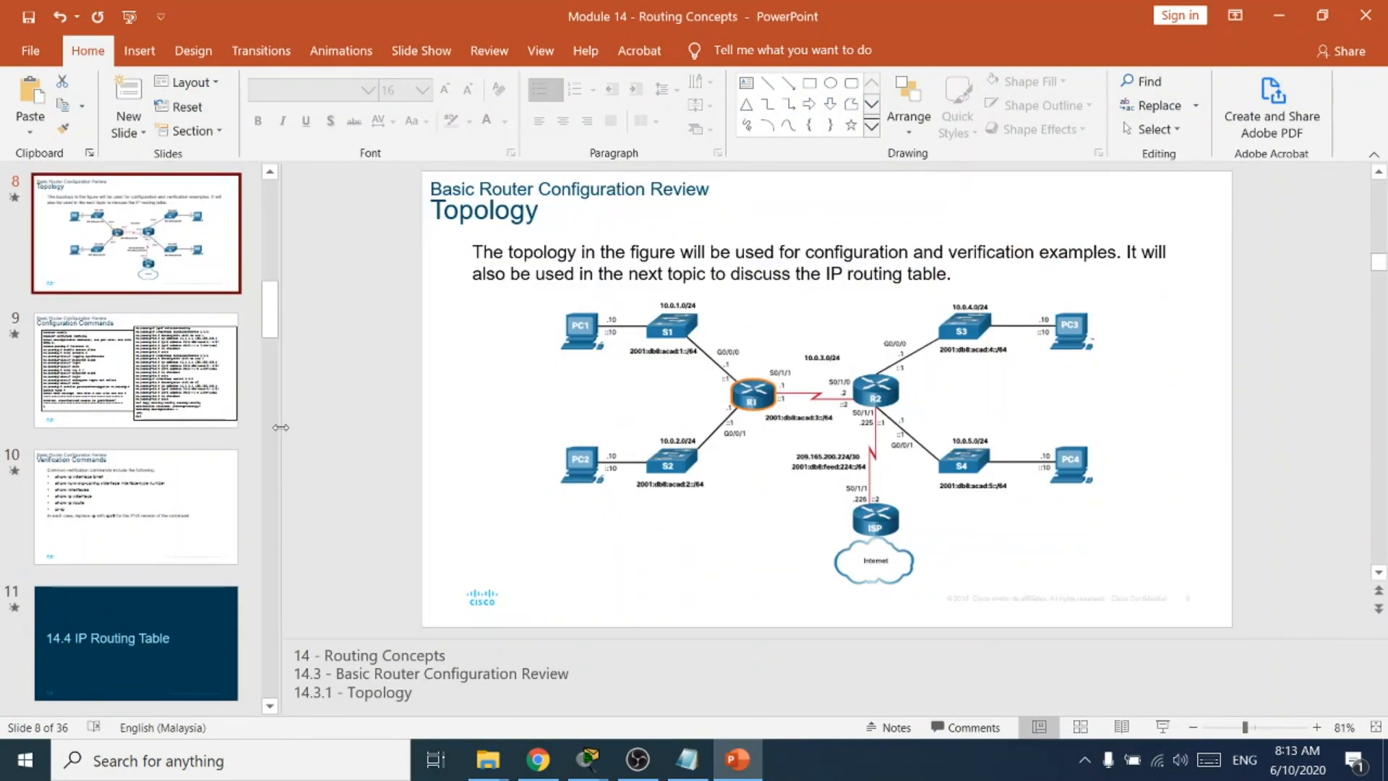
pyautogui.press('Down')
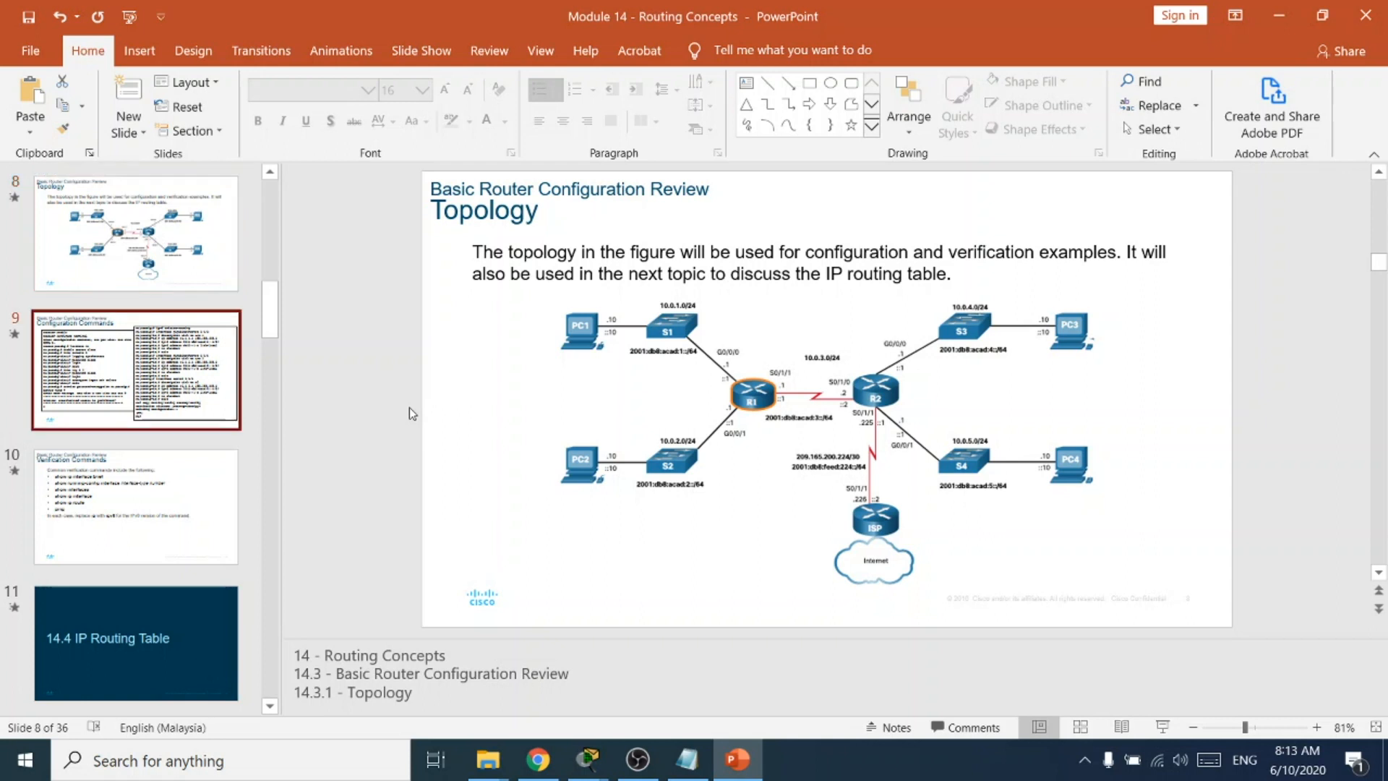
pyautogui.press('Up')
pyautogui.press('Up')
pyautogui.press('Up')
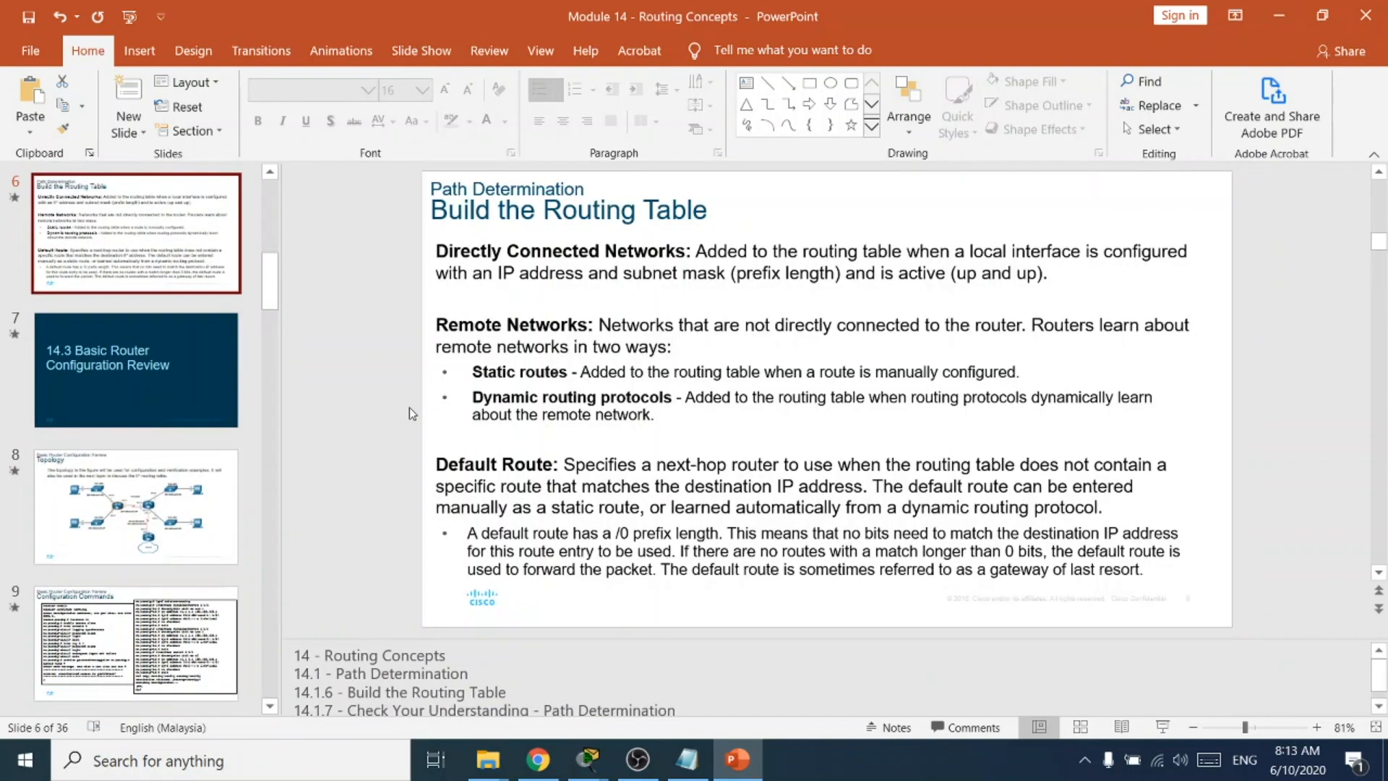
pyautogui.click(554, 464)
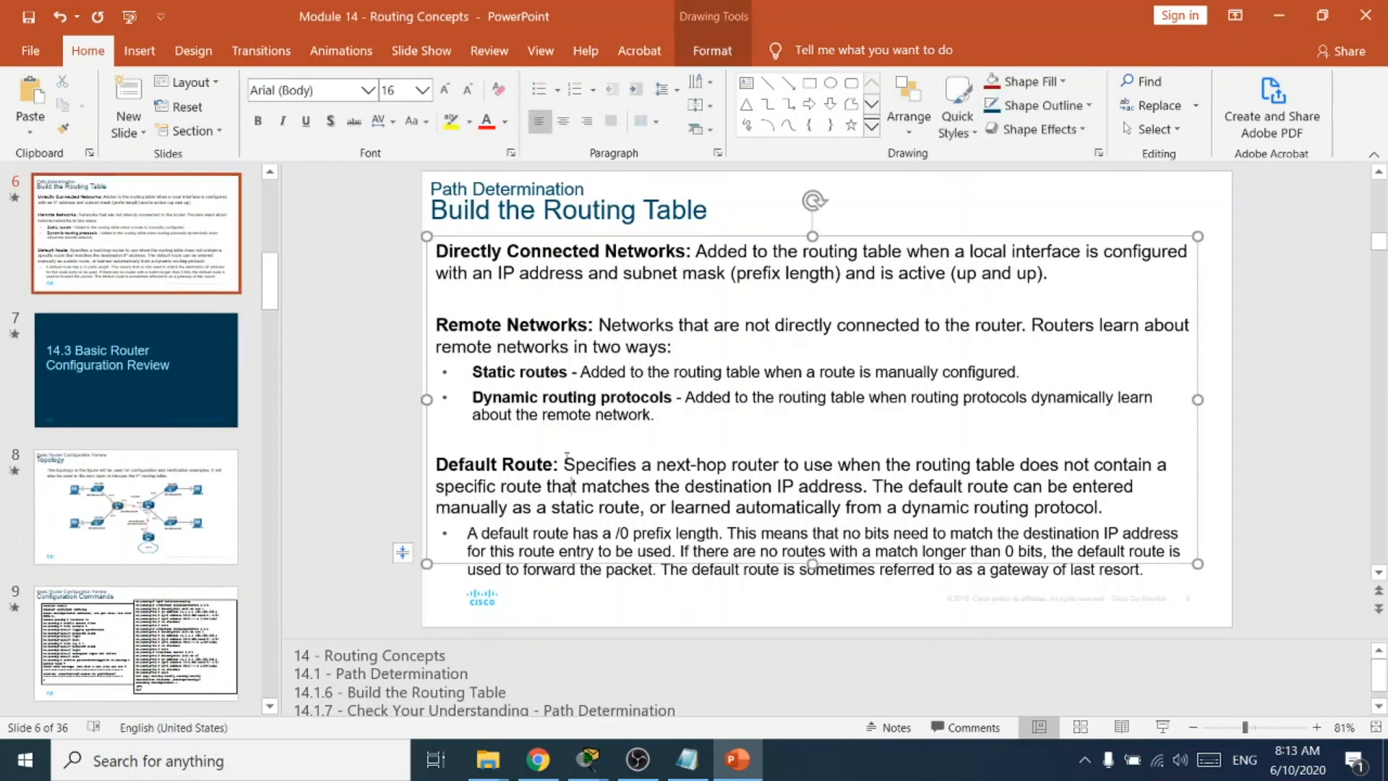
pyautogui.moveTo(554, 464); pyautogui.dragTo(436, 464)
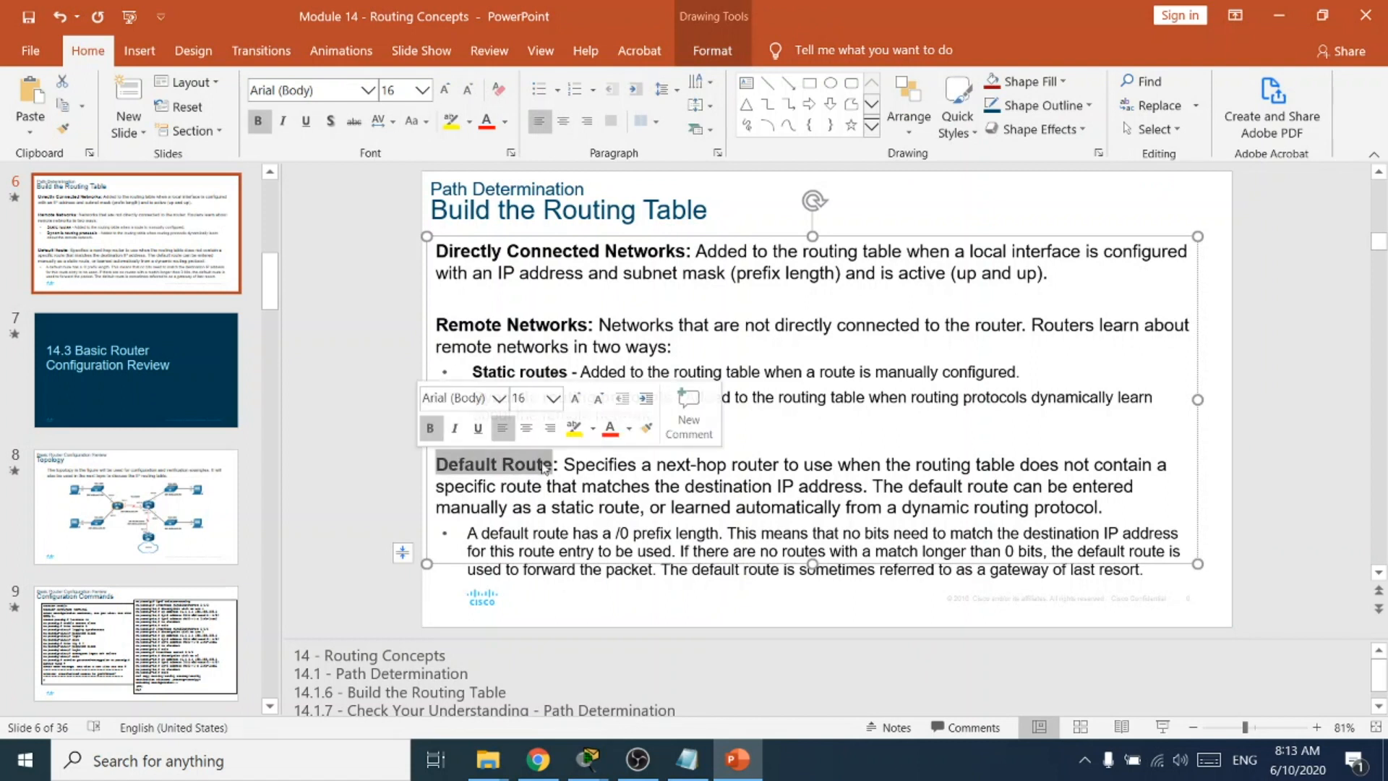
# Switch back to Packet Tracer, open PC1's command prompt, rerun the ping to 192.168.40.10 and interrupt it.
pyautogui.hotkey('alt', 'Tab')
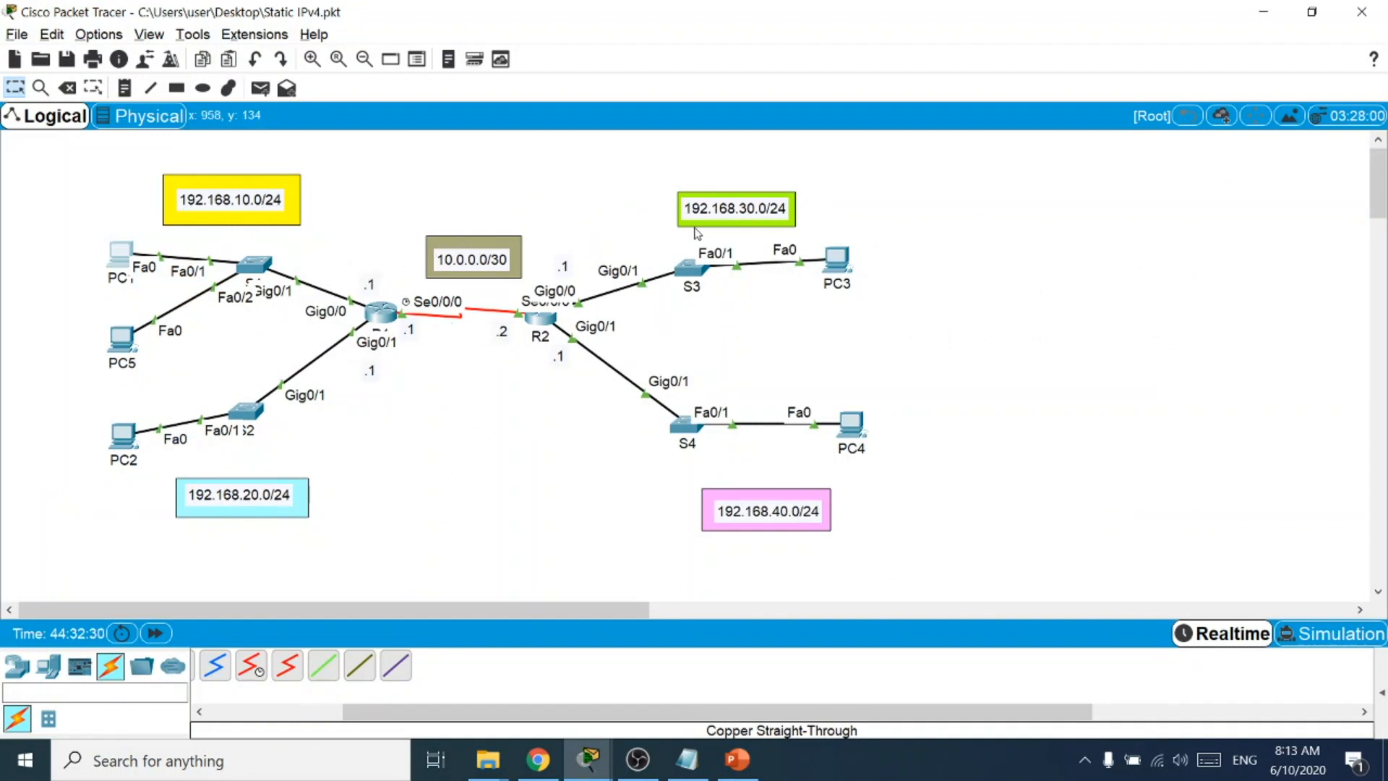
pyautogui.click(117, 265)
pyautogui.moveTo(666, 129); pyautogui.dragTo(1098, 132)
pyautogui.click(1185, 218)
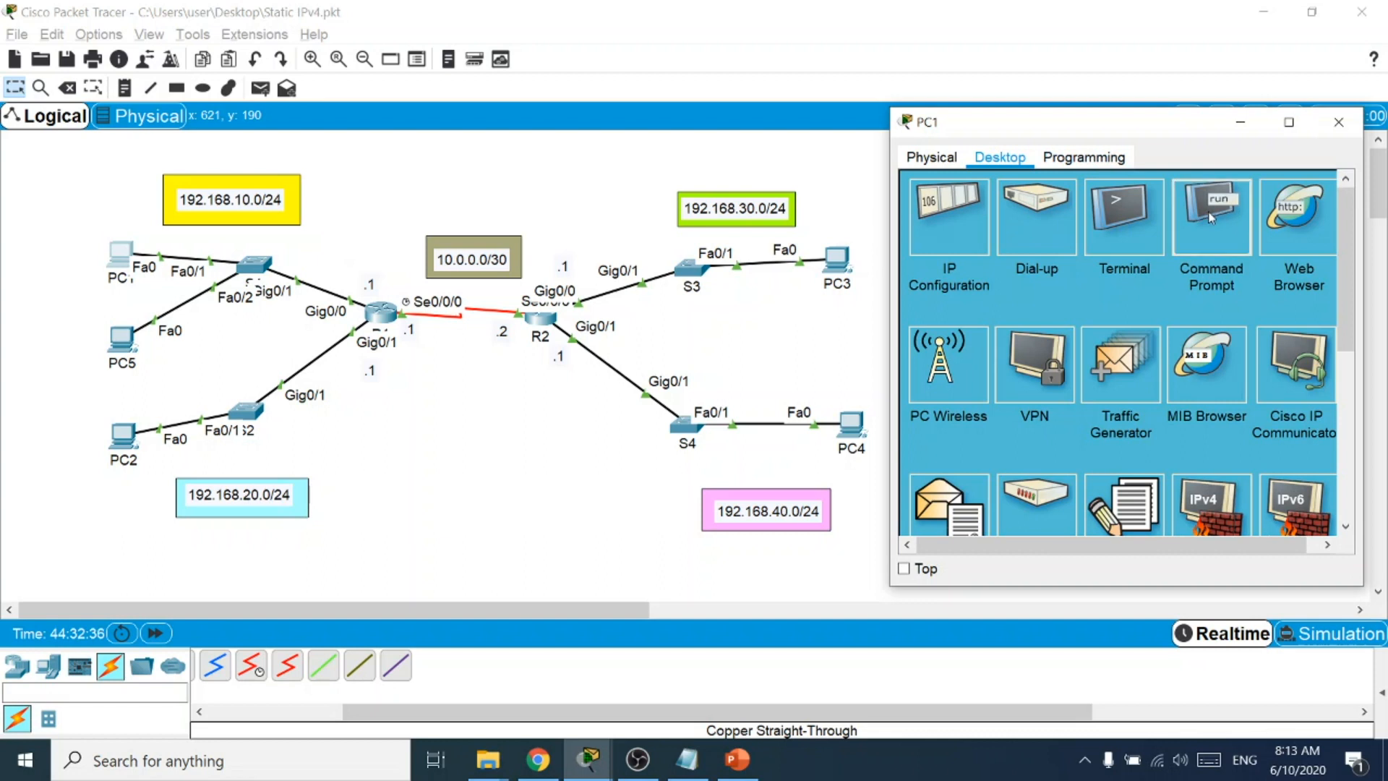
pyautogui.press('Return')
pyautogui.press('Return')
pyautogui.press('Return')
pyautogui.press('Up')
pyautogui.press('Return')
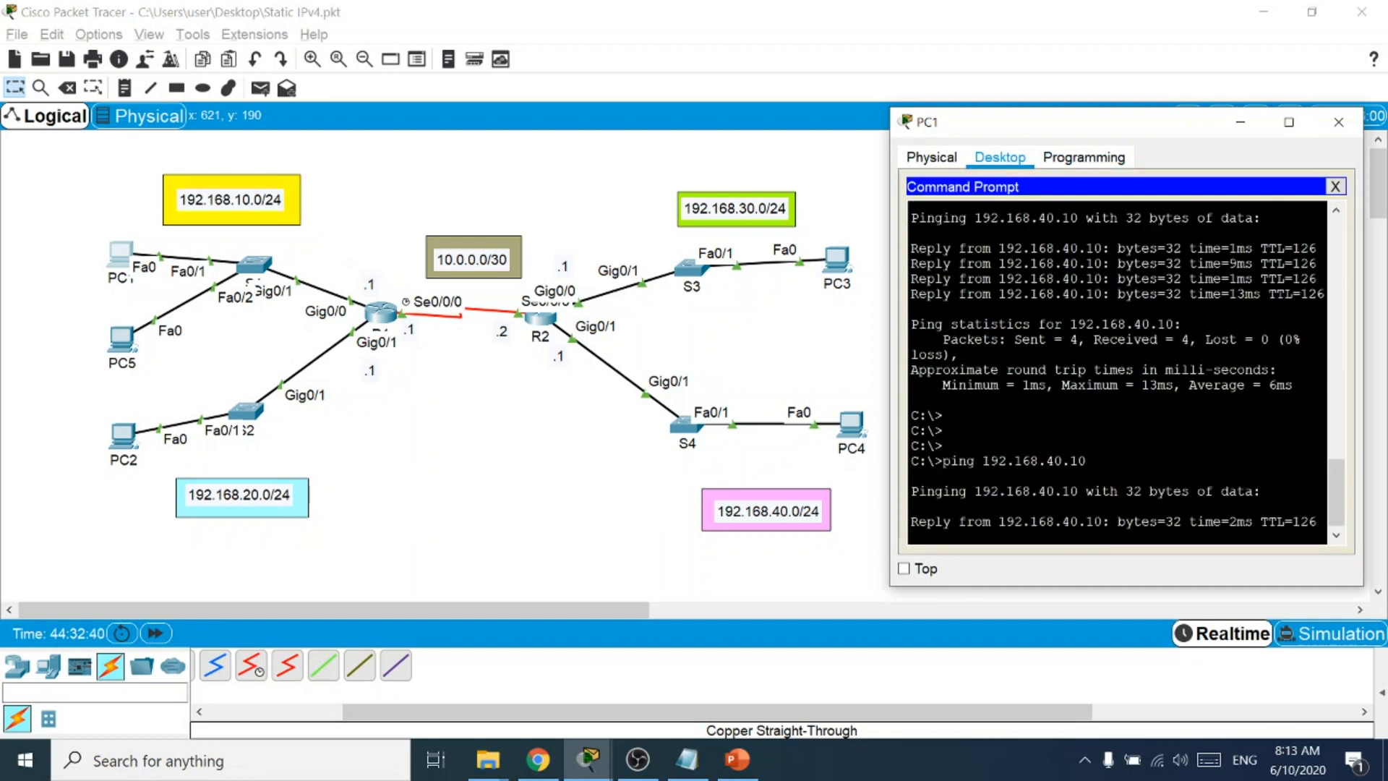
pyautogui.hotkey('ctrl', 'c')
# Edit the recalled ping command on PC1 to ping the unknown network address 192.168.50.10.
pyautogui.press('Up')
pyautogui.press('Left')
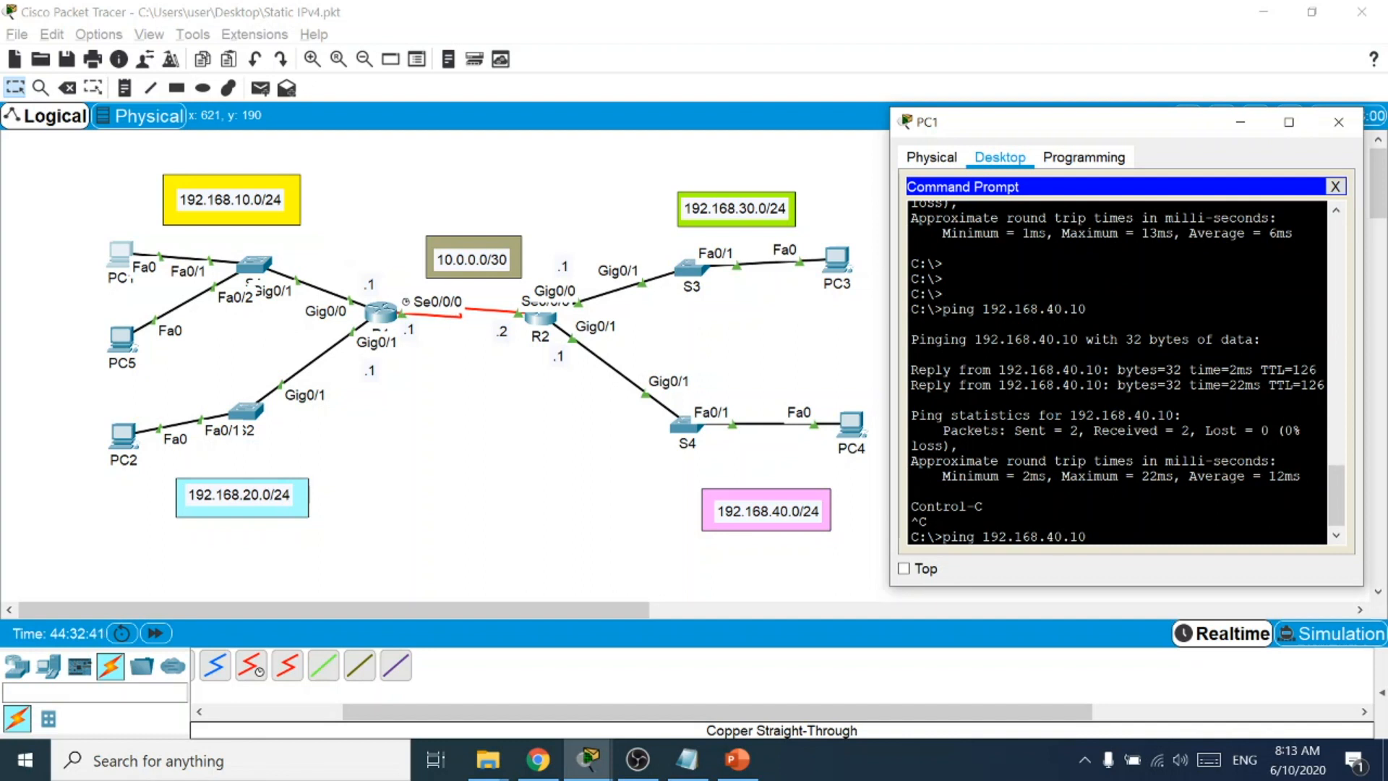
pyautogui.press('Left')
pyautogui.press('Left')
pyautogui.press('Left')
pyautogui.press('BackSpace')
pyautogui.write('5')
pyautogui.press('Return')
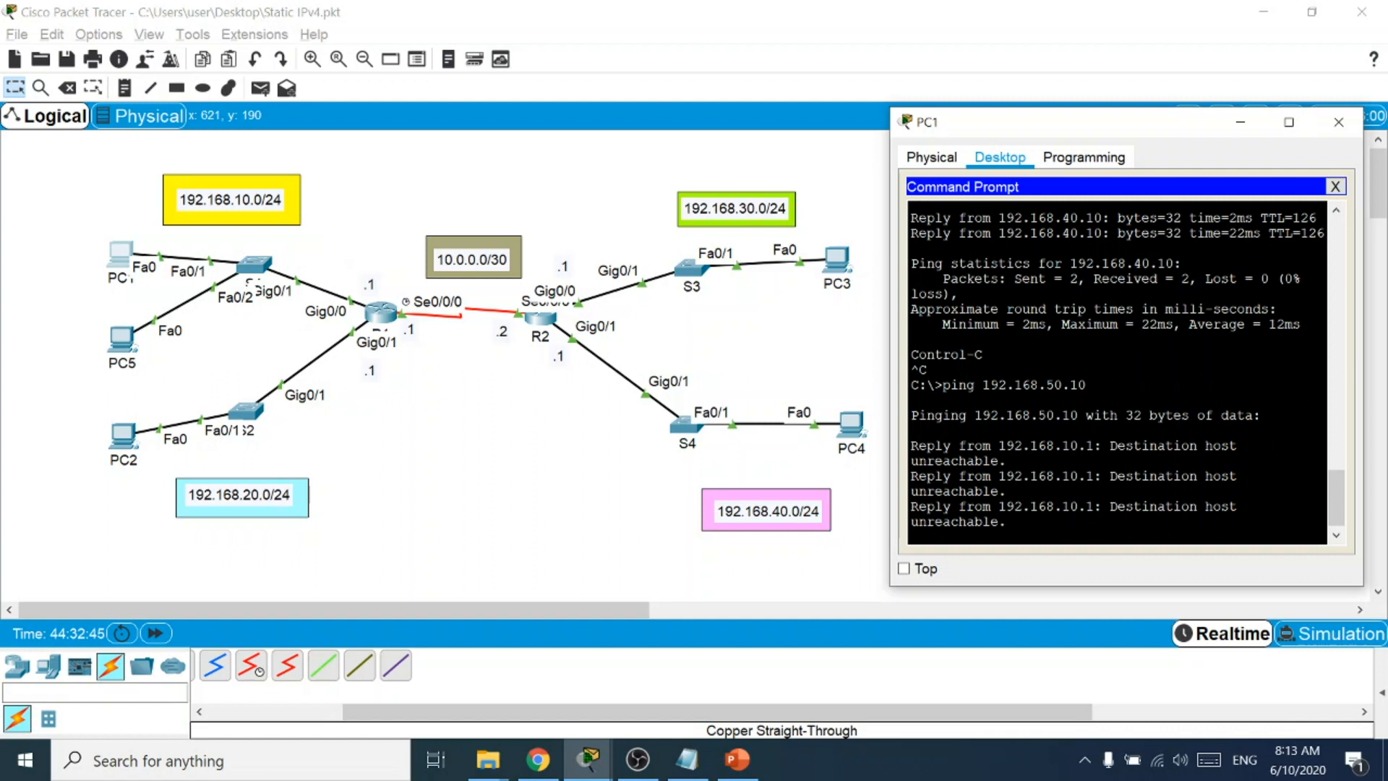
pyautogui.write('ping www.google.c')
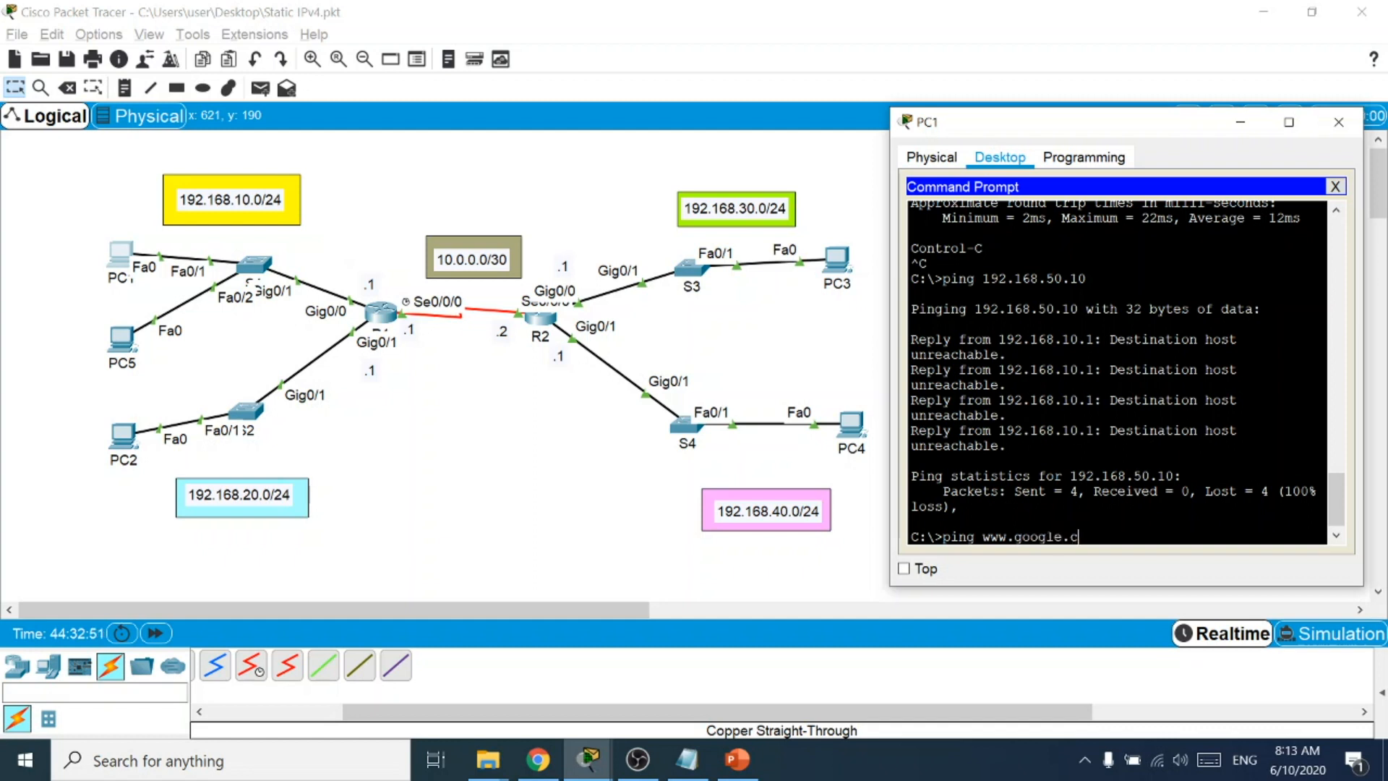
pyautogui.write('om')
pyautogui.press('Return')
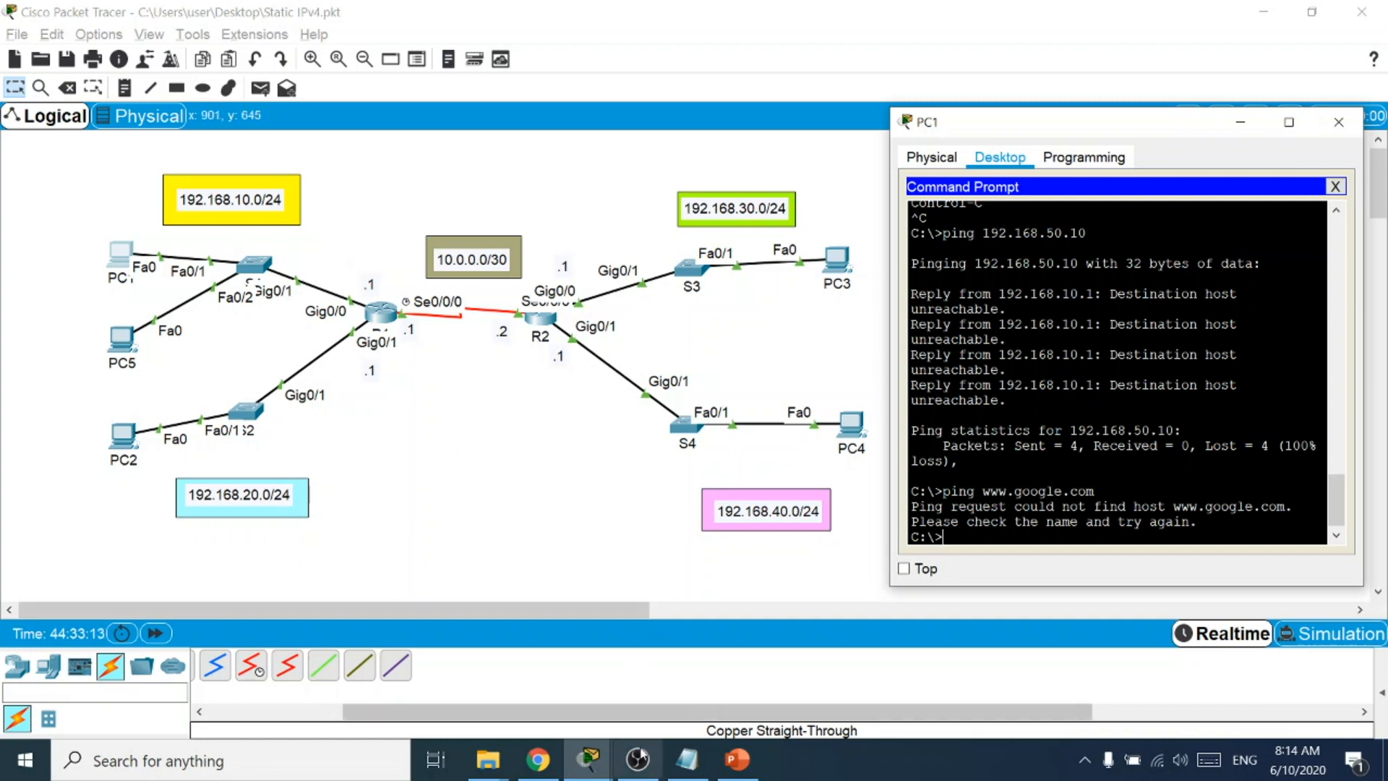
# Switch to Notepad and add the line "default route - is to handle the network that has not been advertise in routing table.".
pyautogui.click(688, 758)
pyautogui.press('Return')
pyautogui.press('Return')
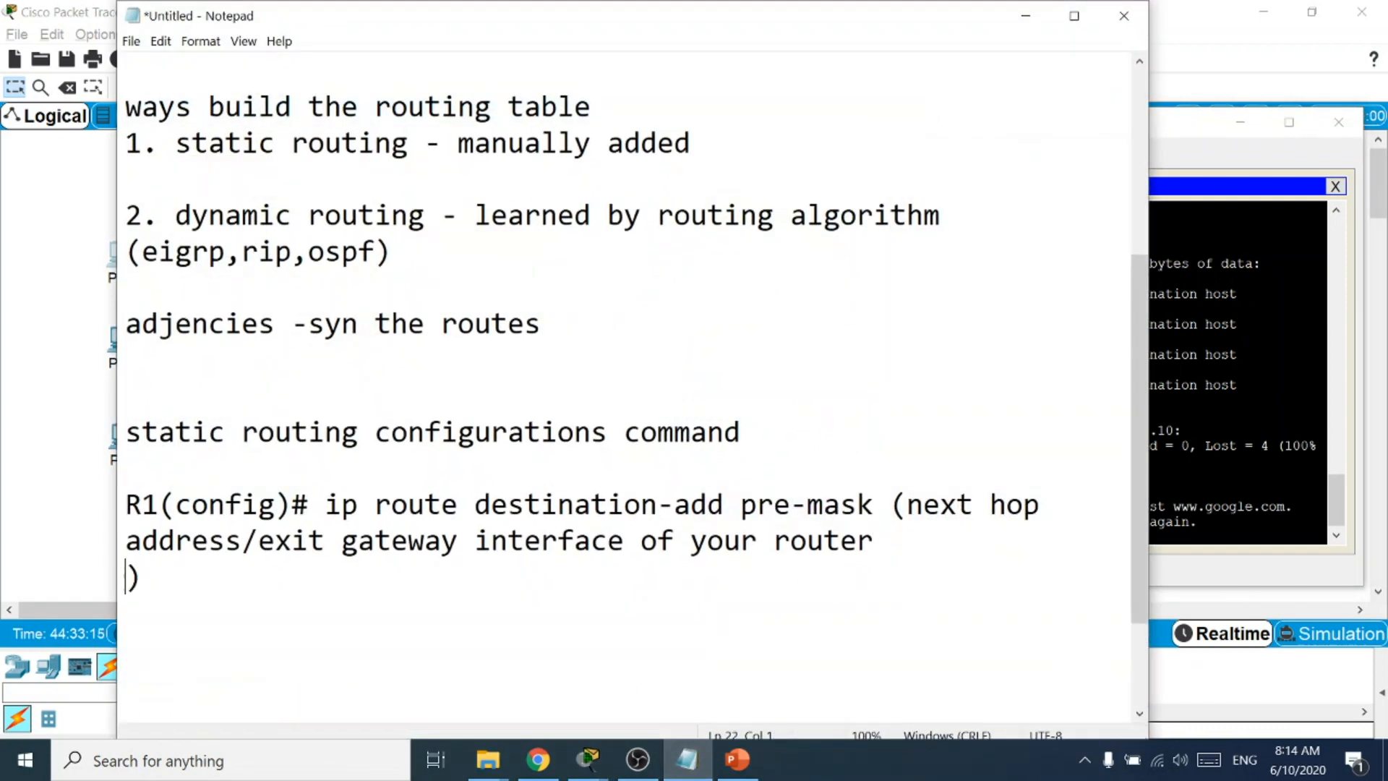
pyautogui.press('BackSpace')
pyautogui.press('BackSpace')
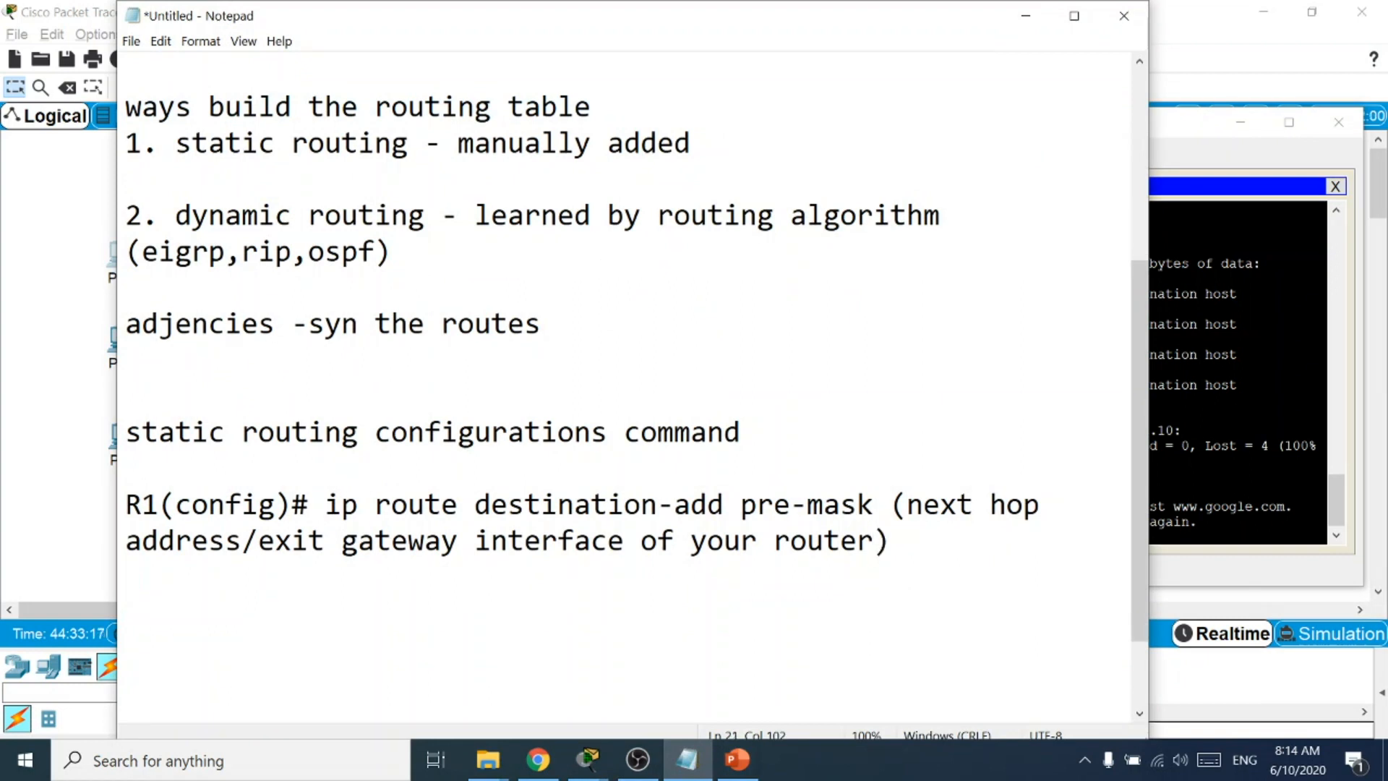
pyautogui.press('Return')
pyautogui.press('Return')
pyautogui.write('default route - is to handle the network that has not not been advertise in routing table.')
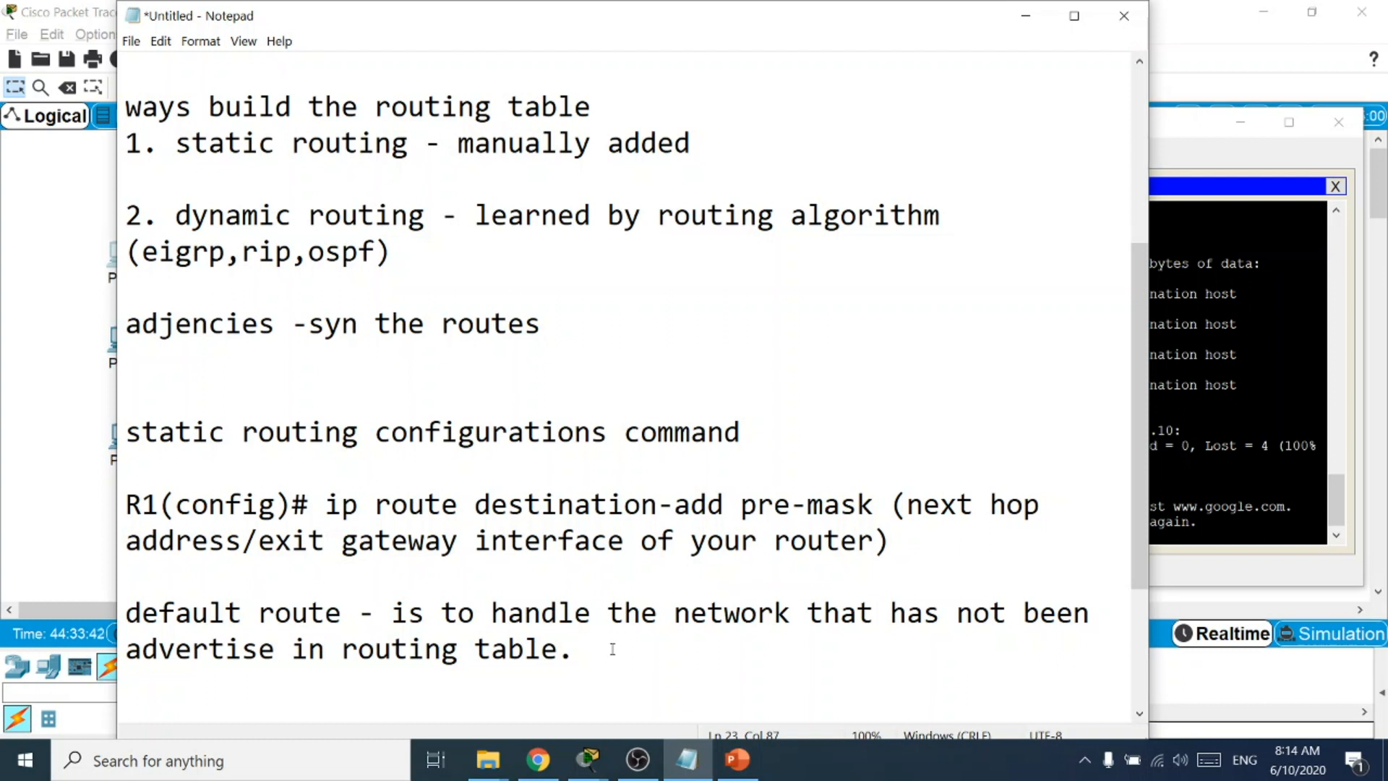
# Add the line "router has connectivity to internet" under the default route note.
pyautogui.press('Return')
pyautogui.write('router has')
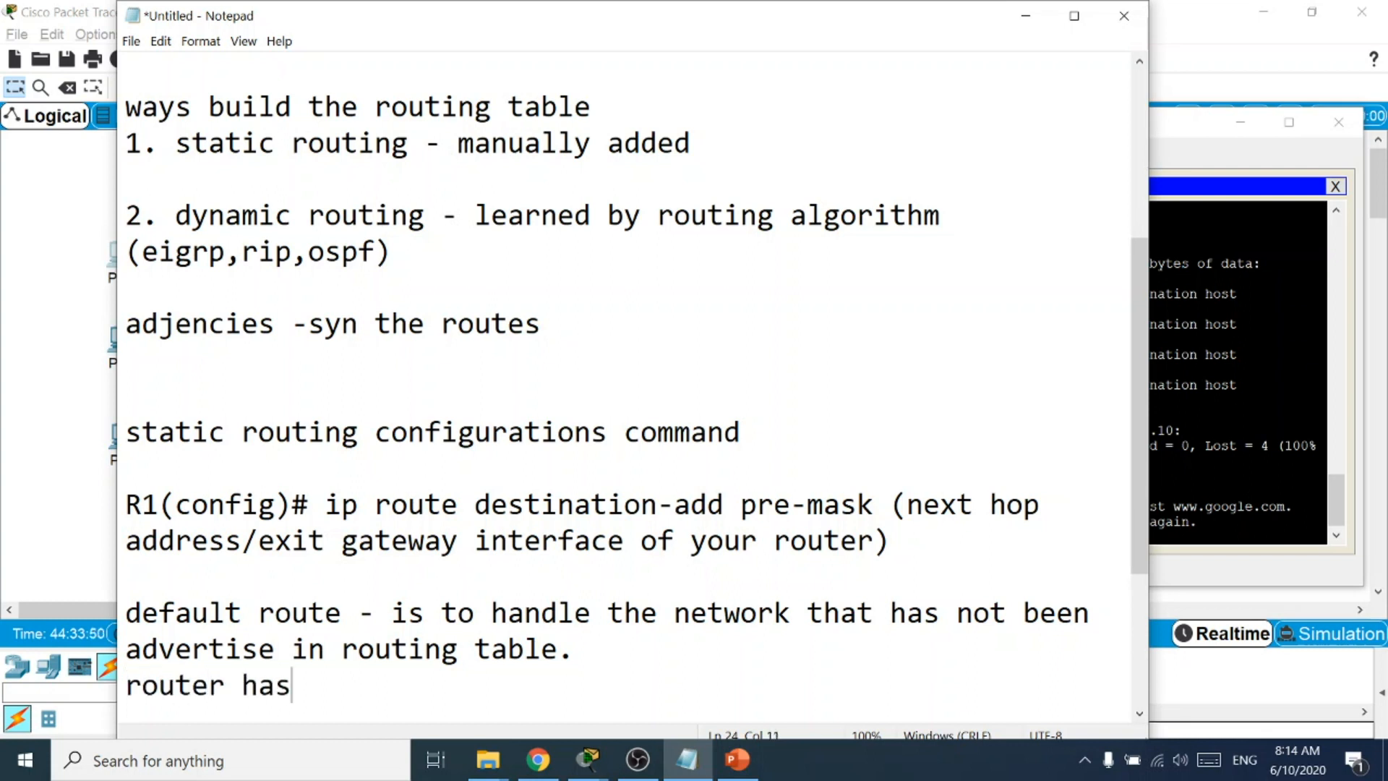
pyautogui.write(' connectivi')
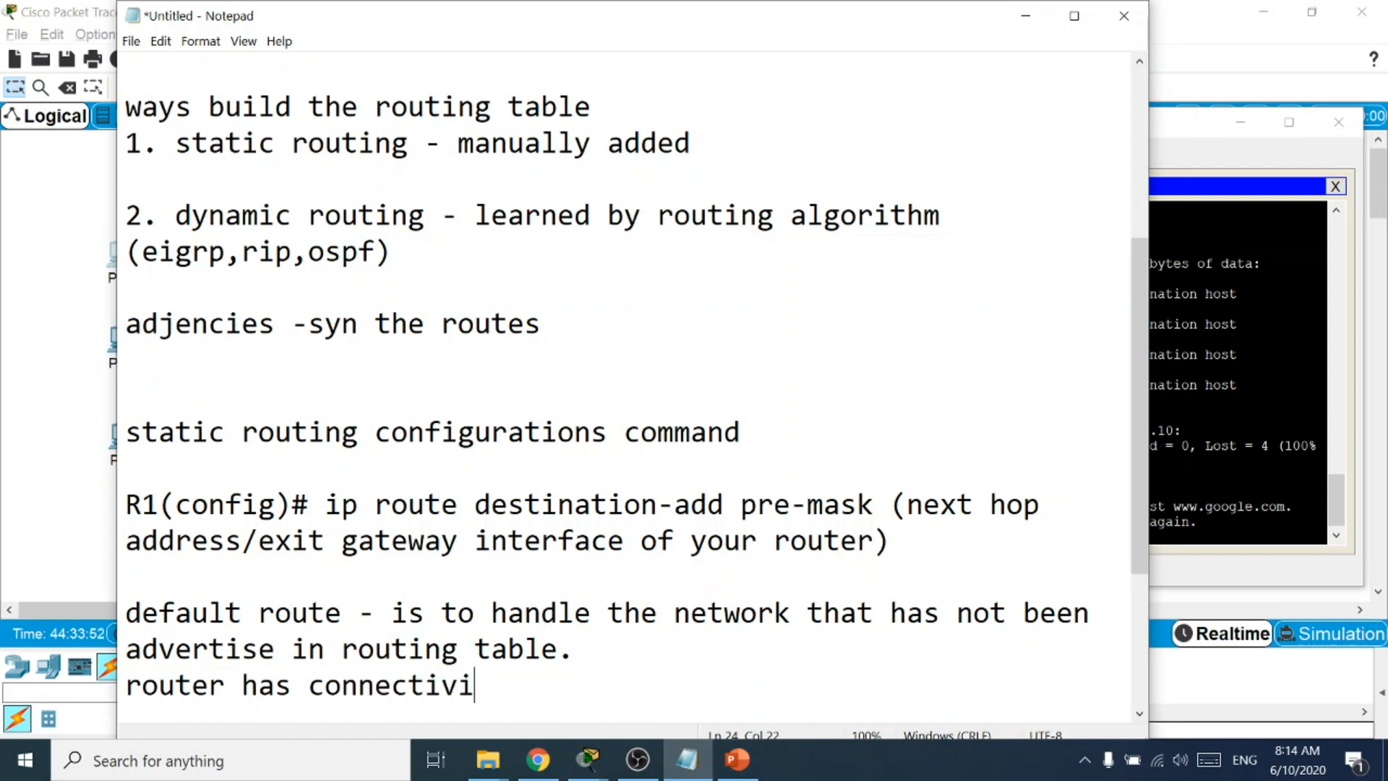
pyautogui.write('ty to internet')
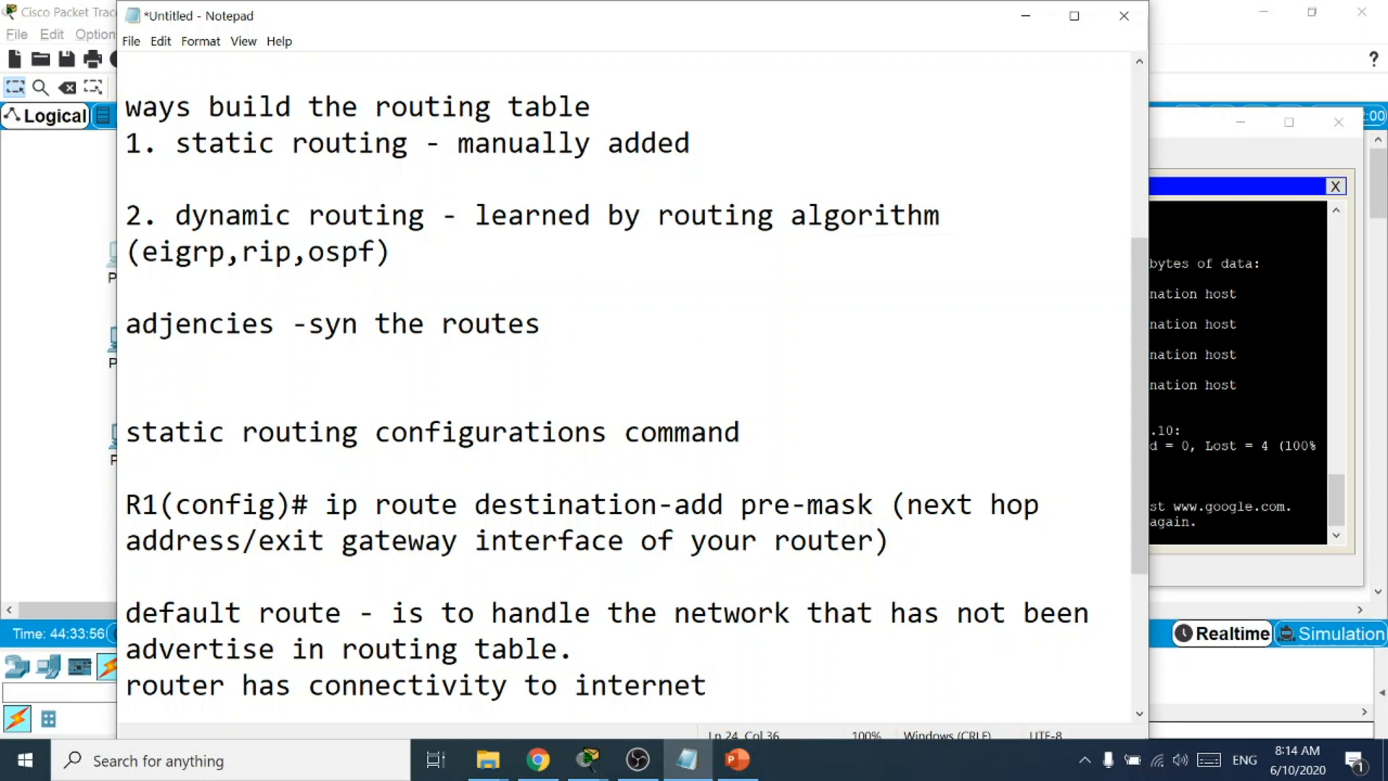
# Switch back to Packet Tracer, place a new router below R2 and rename it ISP.
pyautogui.press('alt')
pyautogui.hotkey('alt', 'Tab')
pyautogui.click(41, 368)
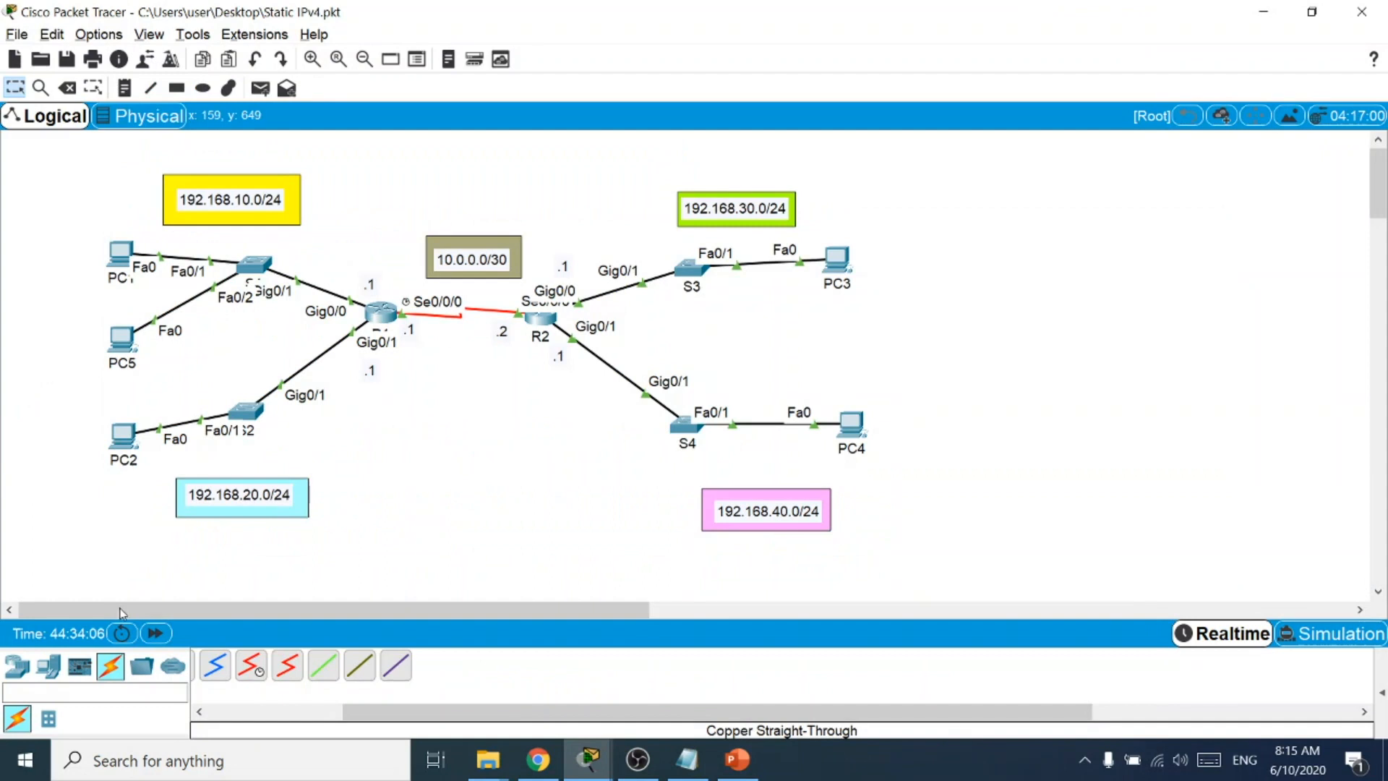
pyautogui.click(17, 665)
pyautogui.moveTo(308, 676); pyautogui.dragTo(530, 458)
pyautogui.click(536, 472)
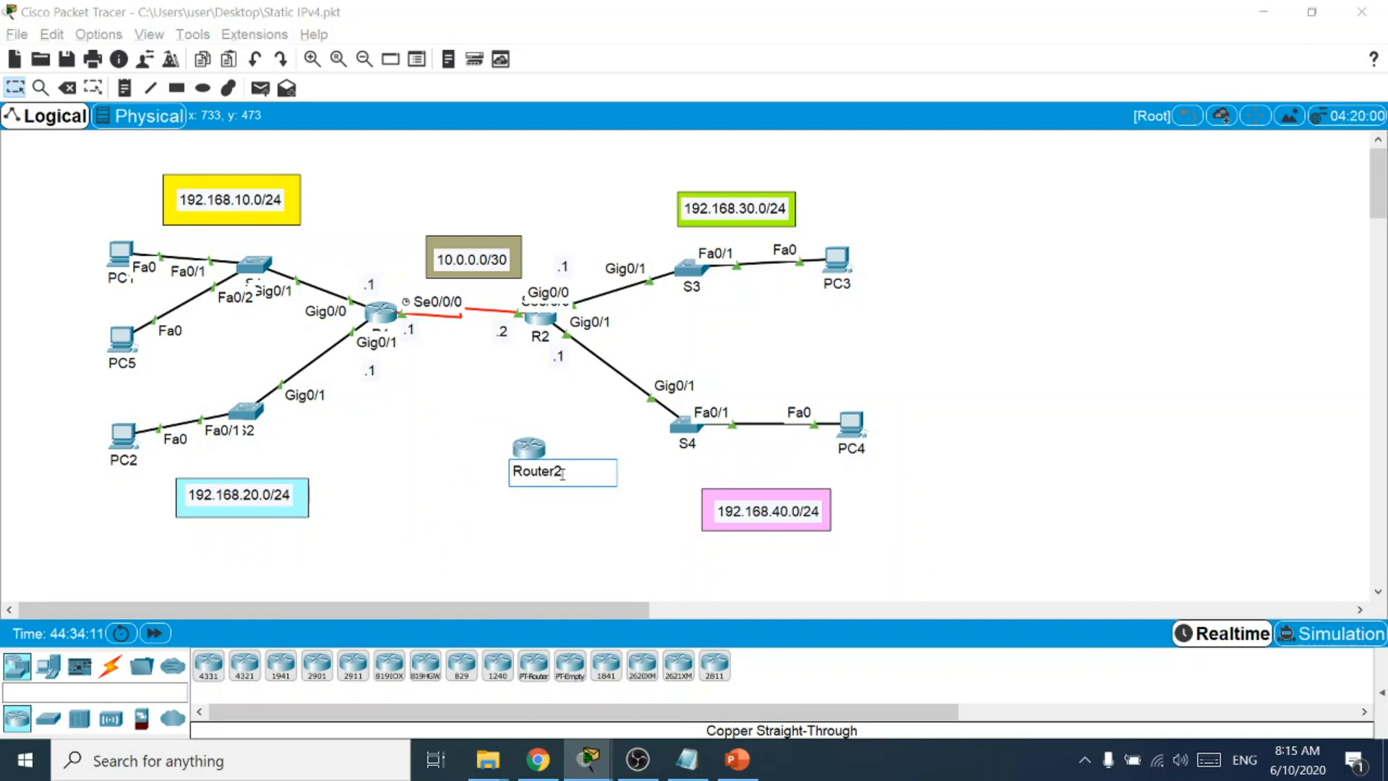
pyautogui.write('ISP')
pyautogui.click(464, 472)
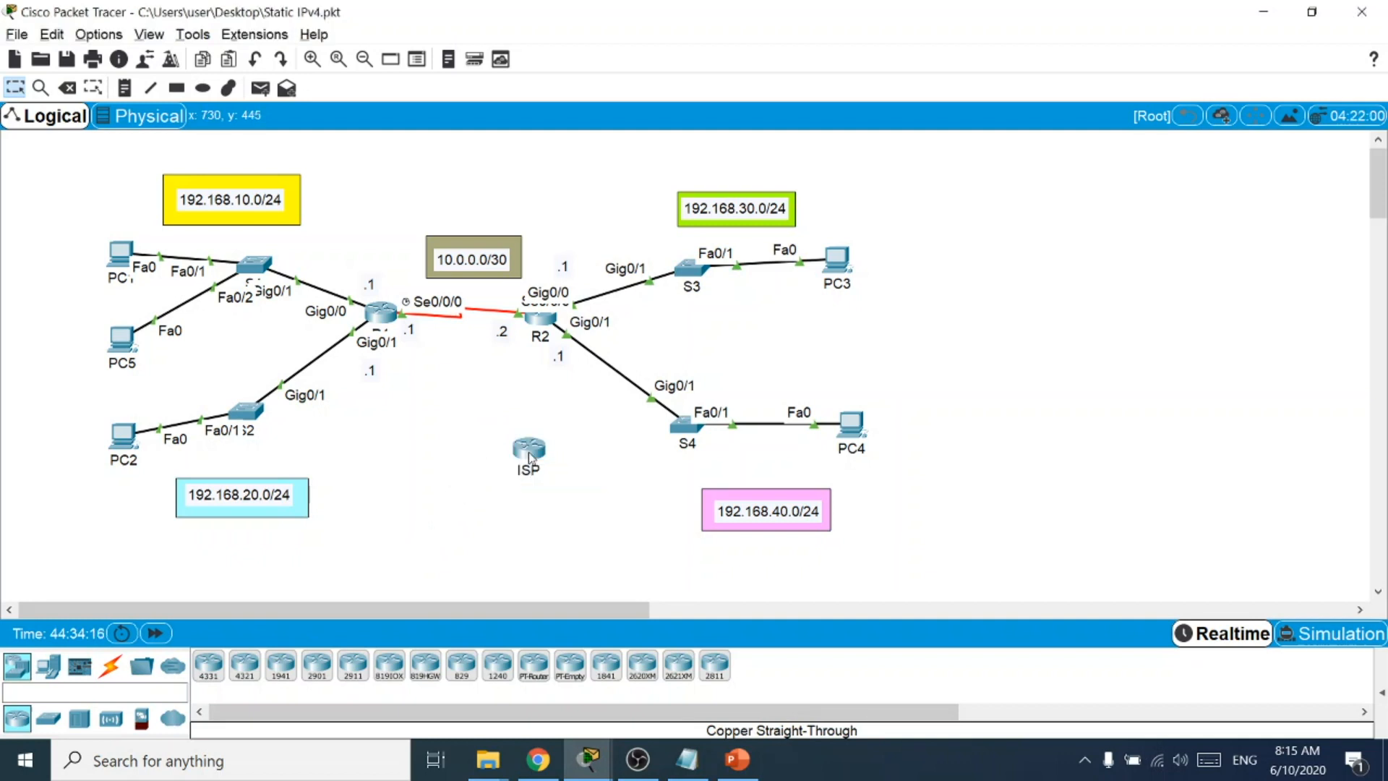
pyautogui.moveTo(531, 458)
pyautogui.click(110, 665)
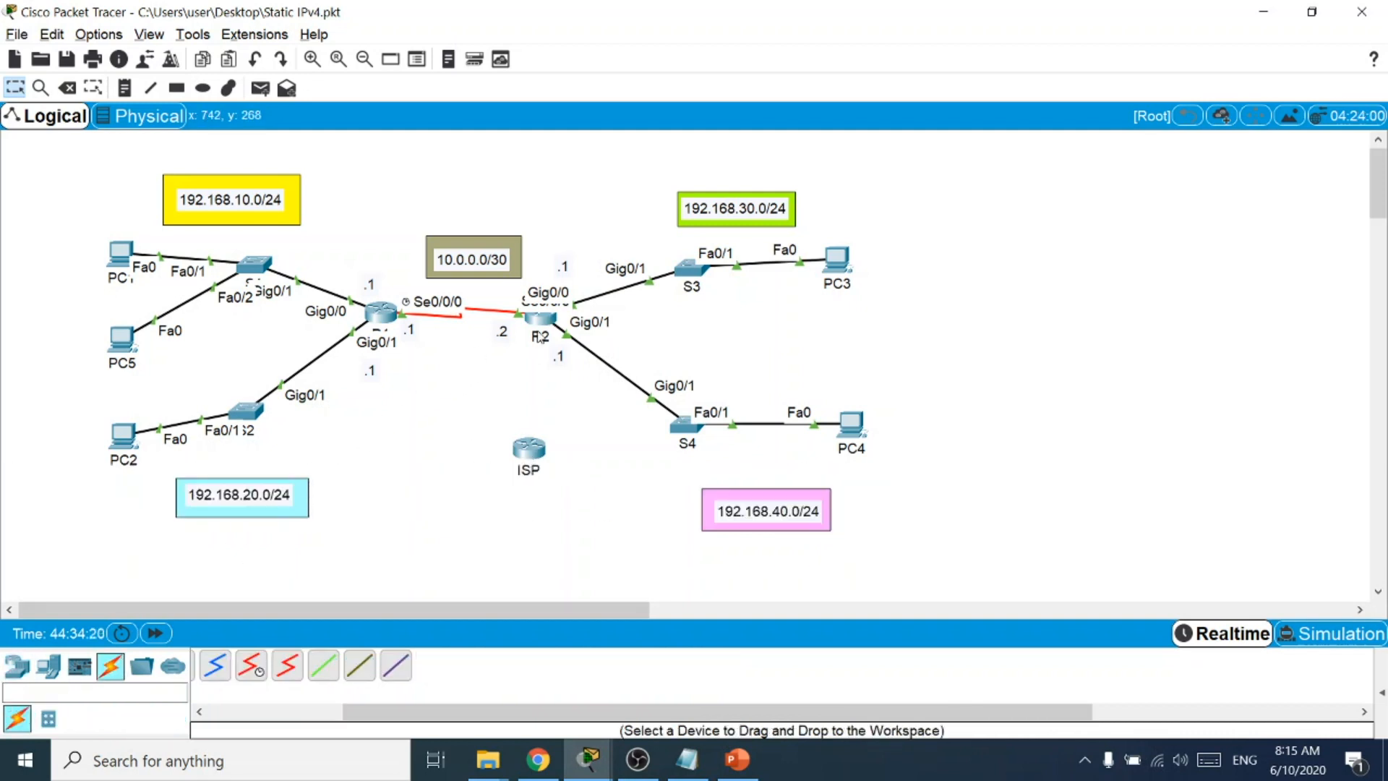
pyautogui.click(258, 672)
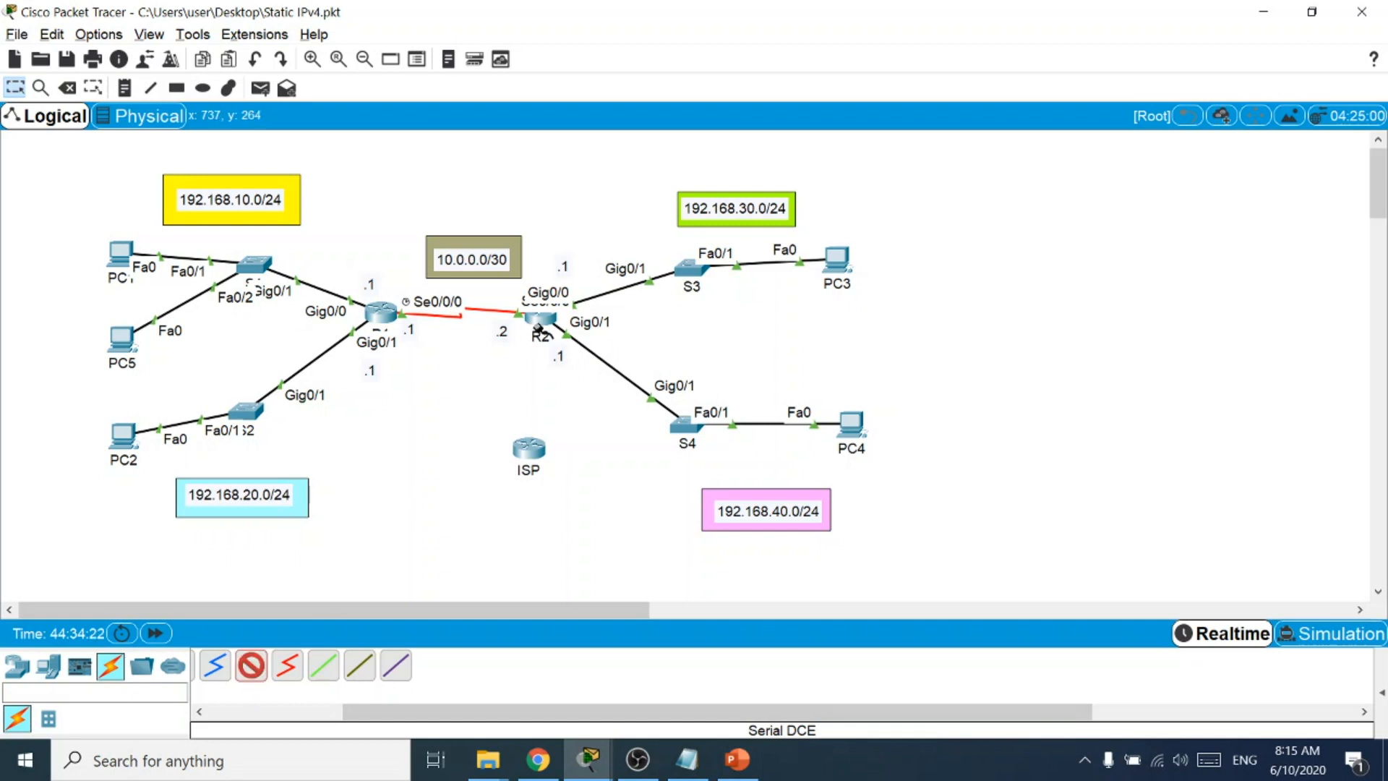
pyautogui.click(539, 318)
pyautogui.click(563, 367)
pyautogui.click(528, 447)
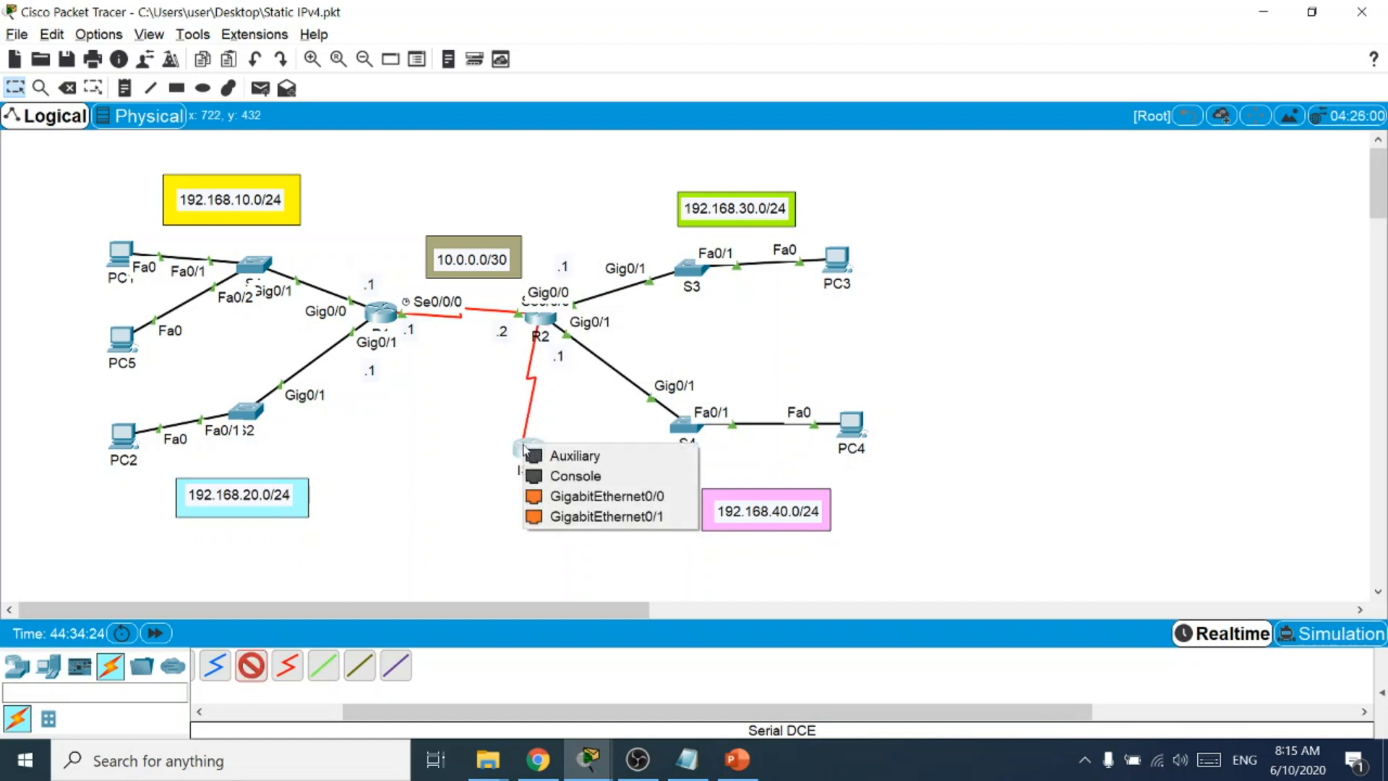
pyautogui.click(455, 459)
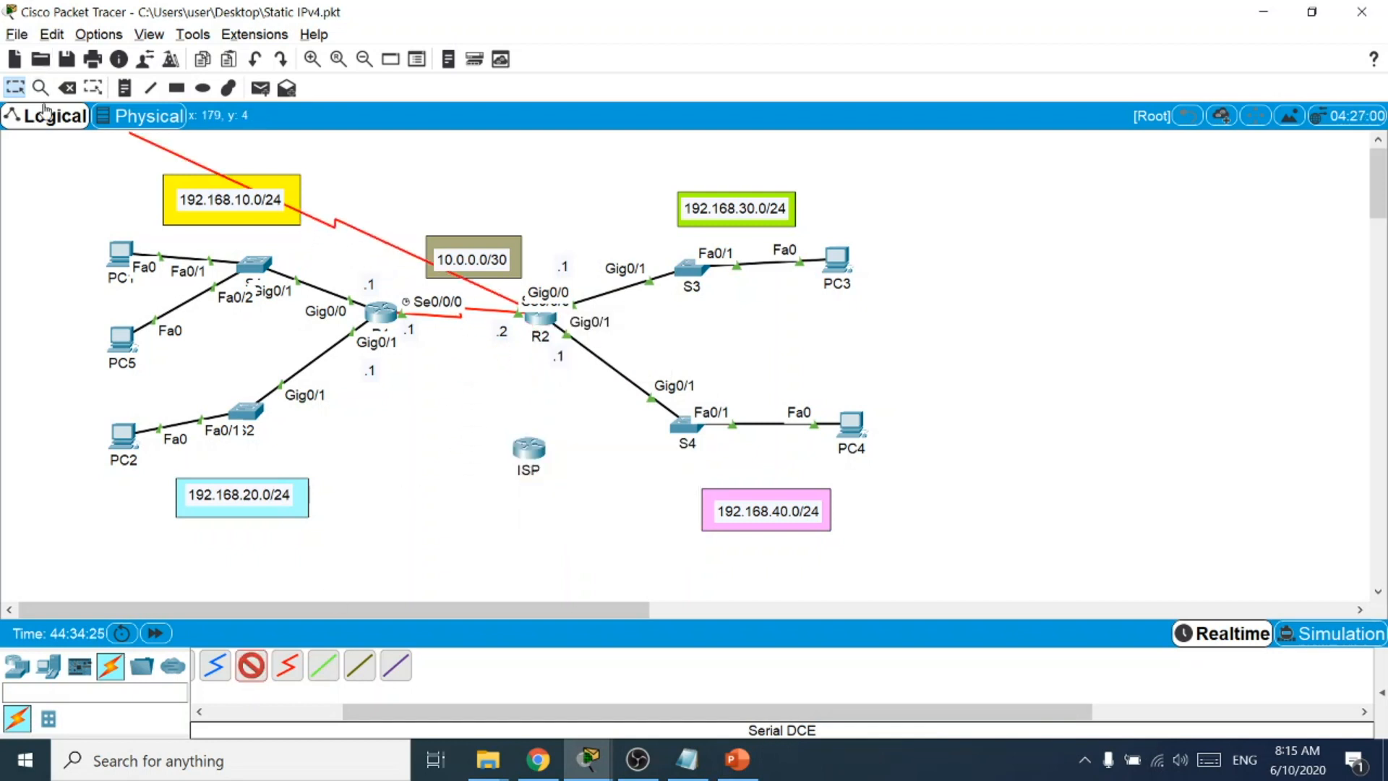
pyautogui.click(66, 87)
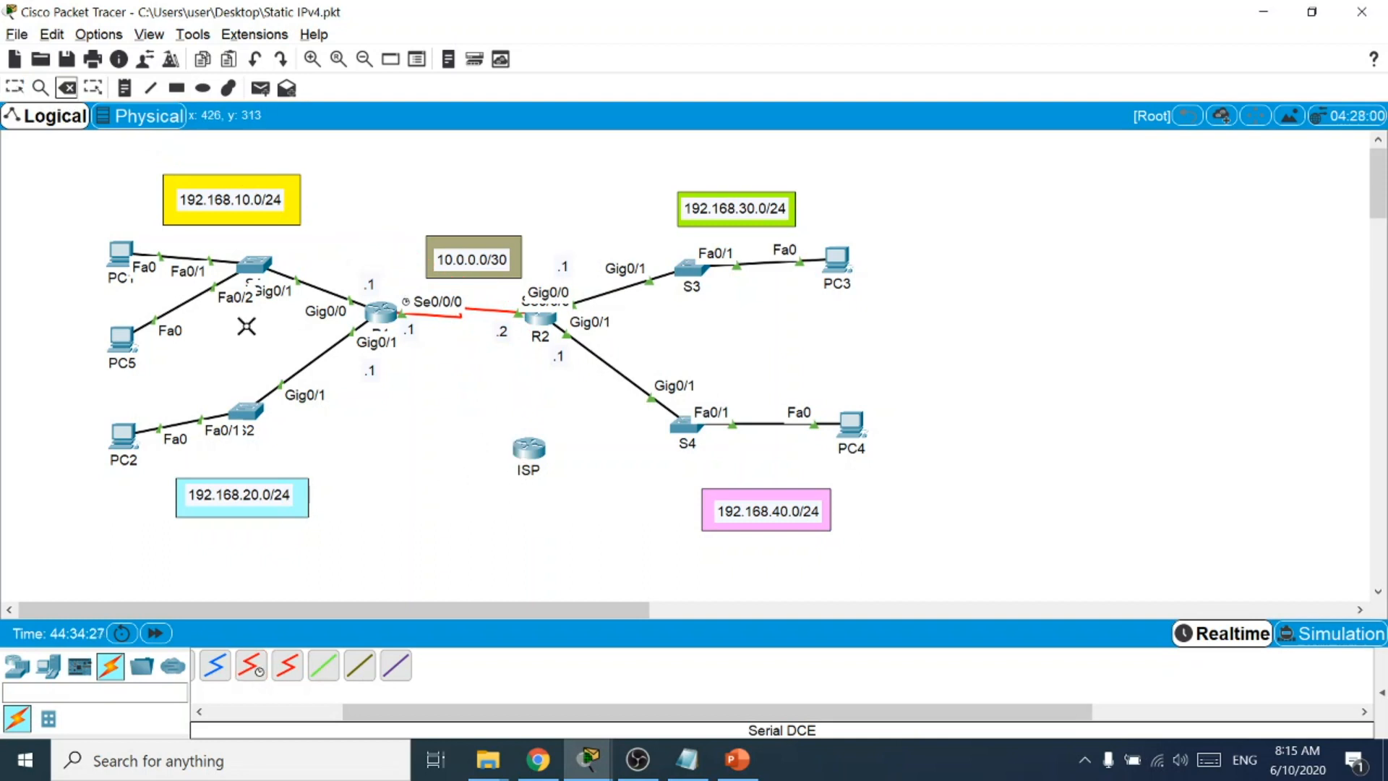
pyautogui.click(15, 88)
# Install an HWIC-2T serial interface module in the ISP router.
pyautogui.click(526, 452)
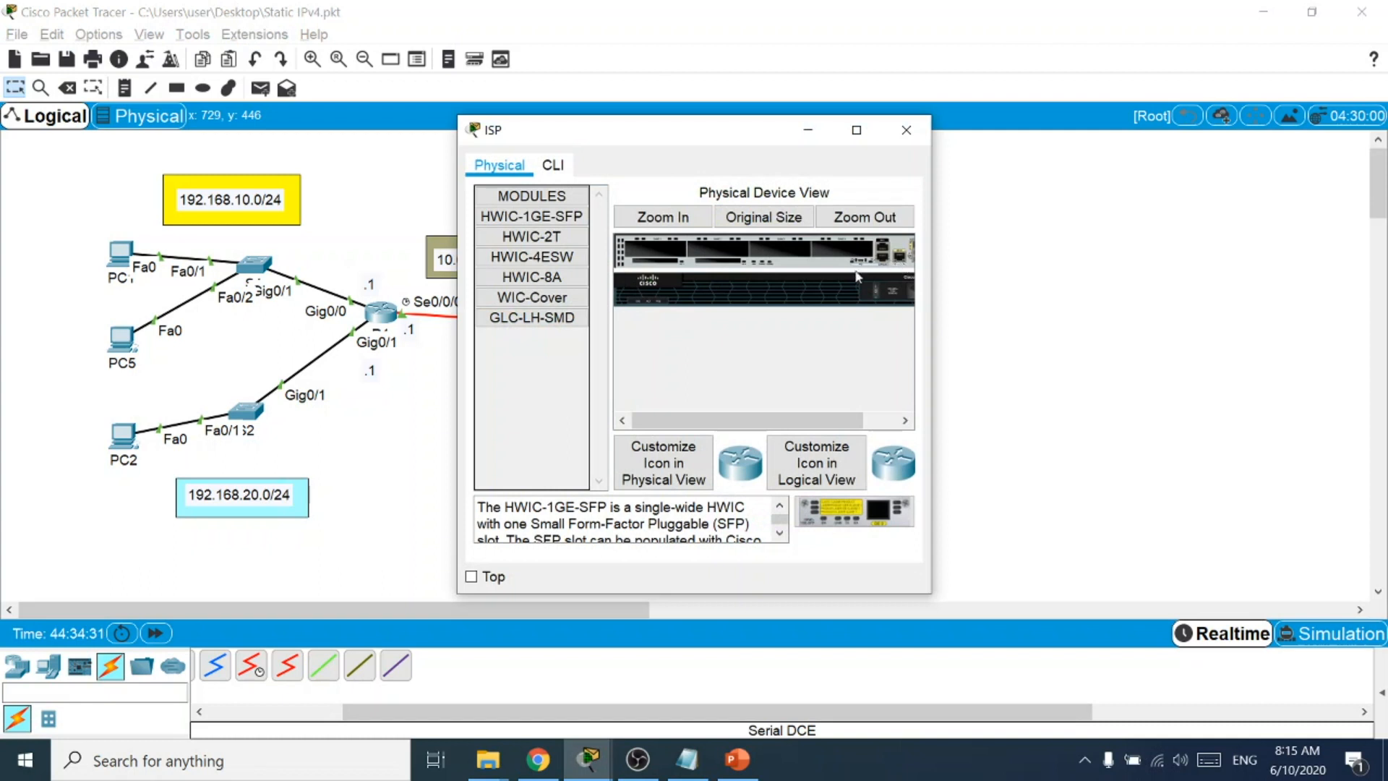
pyautogui.click(578, 237)
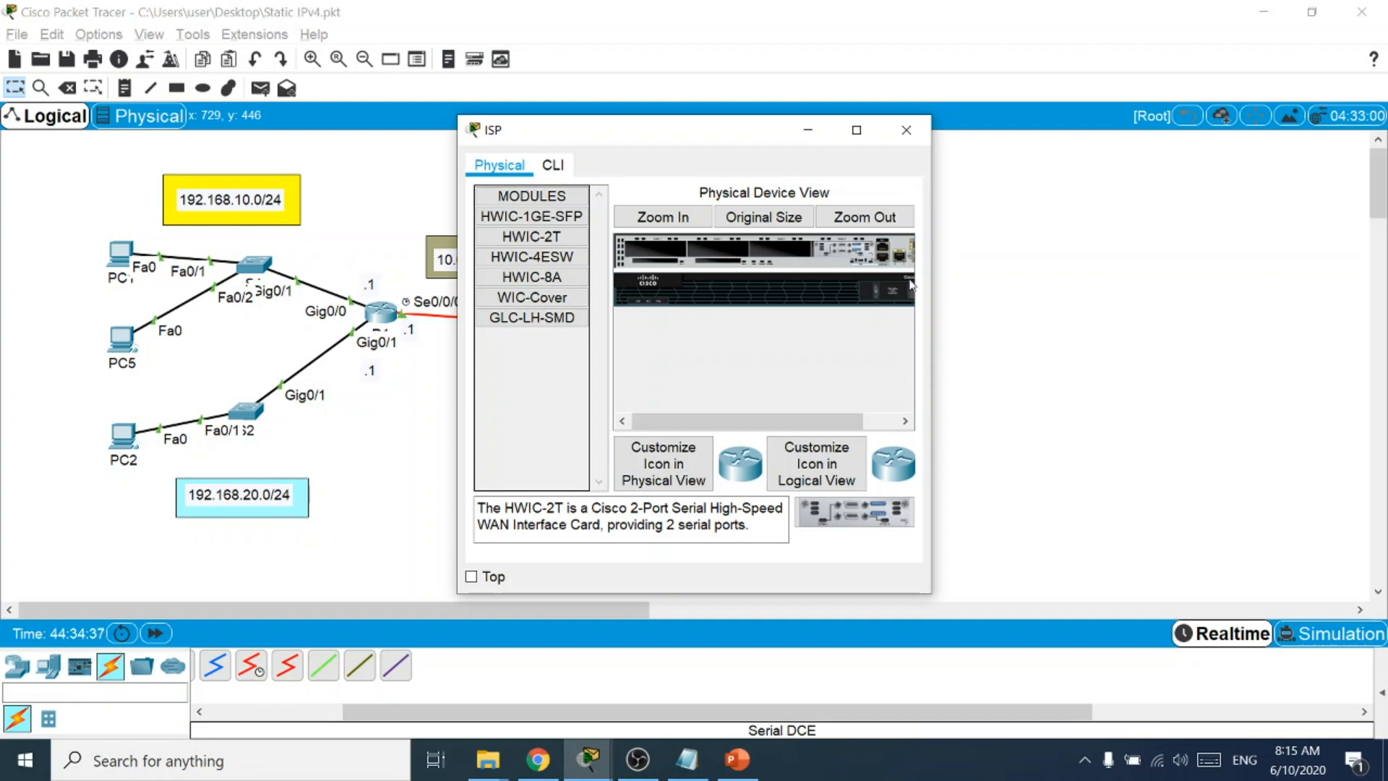
pyautogui.click(906, 130)
# Connect ISP's Serial0/0/0 to R2's Serial0/0/1 with a Serial DCE cable and move the ISP router slightly lower.
pyautogui.click(251, 665)
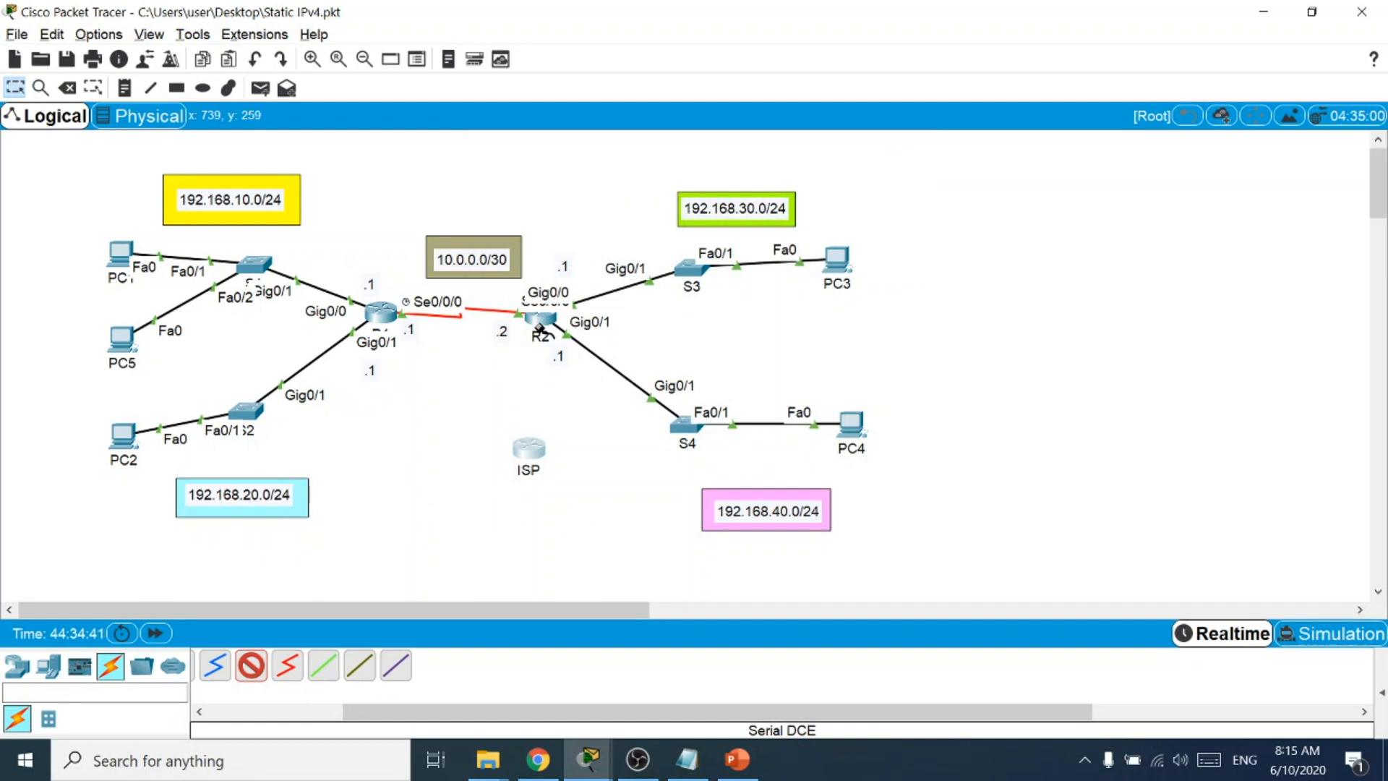
pyautogui.click(532, 448)
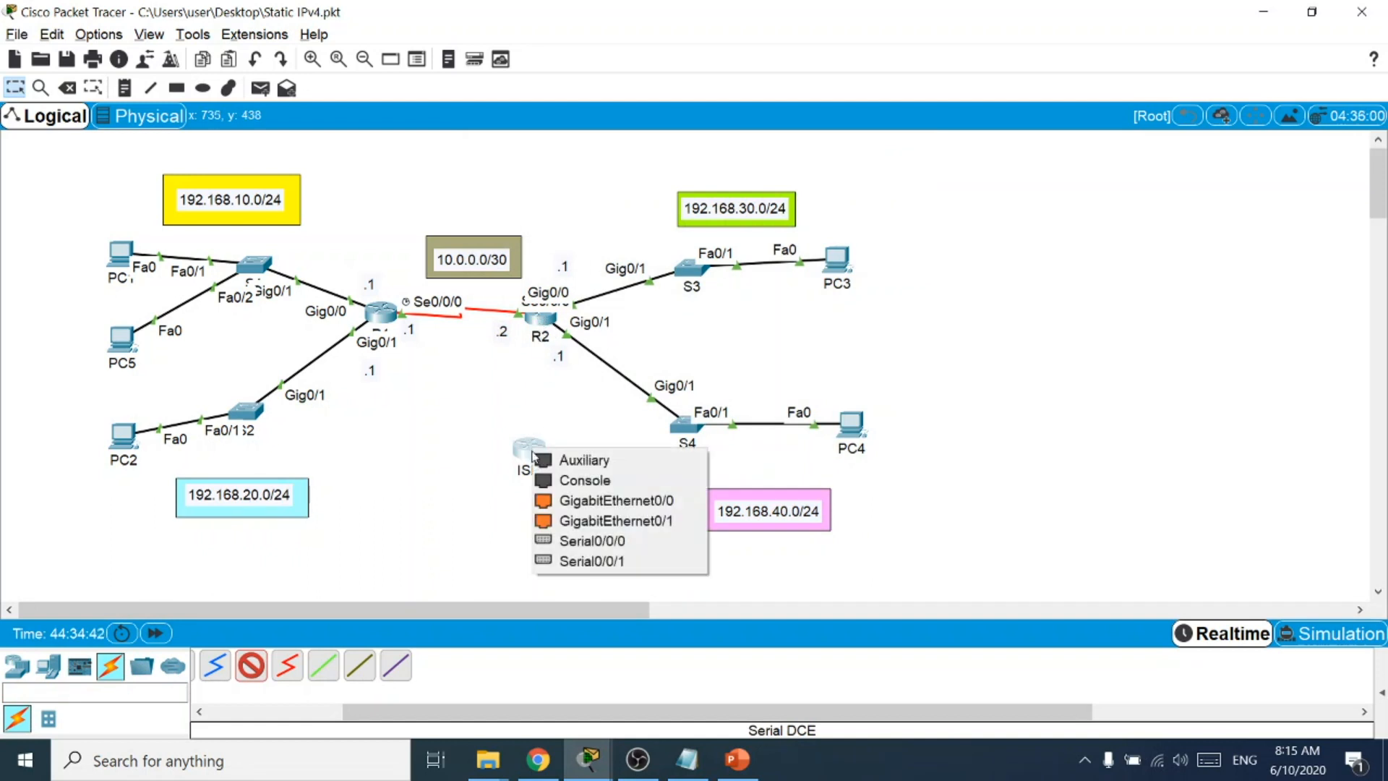
pyautogui.click(582, 541)
pyautogui.click(539, 320)
pyautogui.click(559, 370)
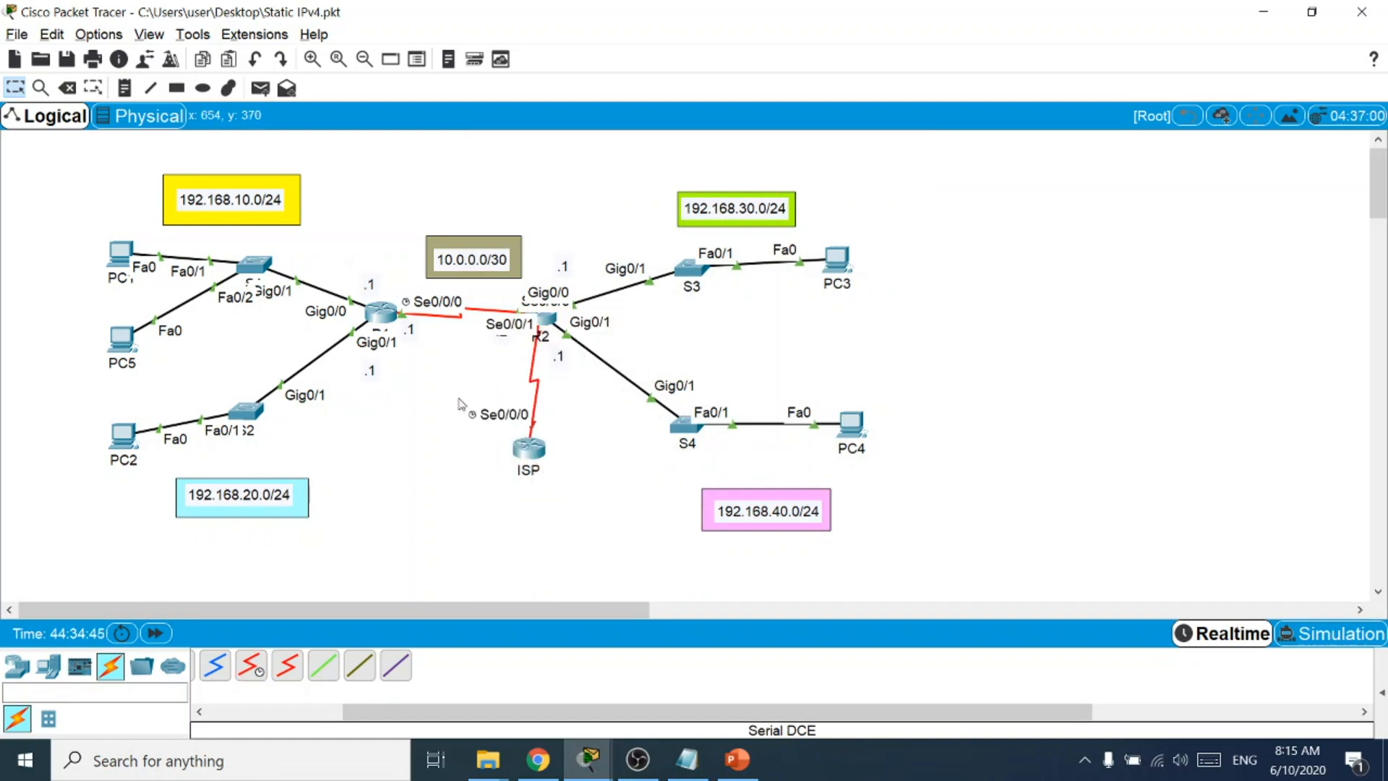
pyautogui.moveTo(537, 455); pyautogui.dragTo(522, 489)
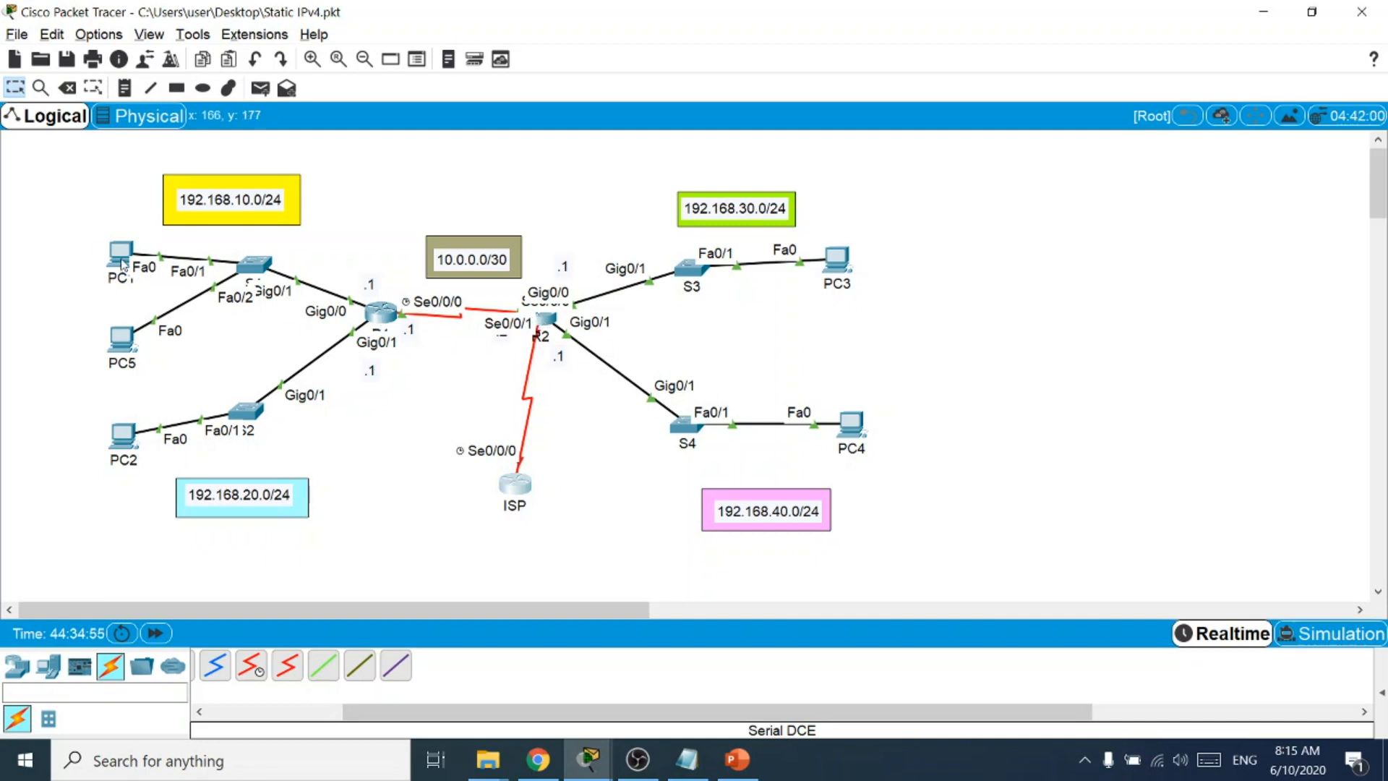
# Switch to Notepad and add the heading "default route command" below the default route note, leaving a blank line between.
pyautogui.moveTo(122, 264)
pyautogui.moveTo(376, 313)
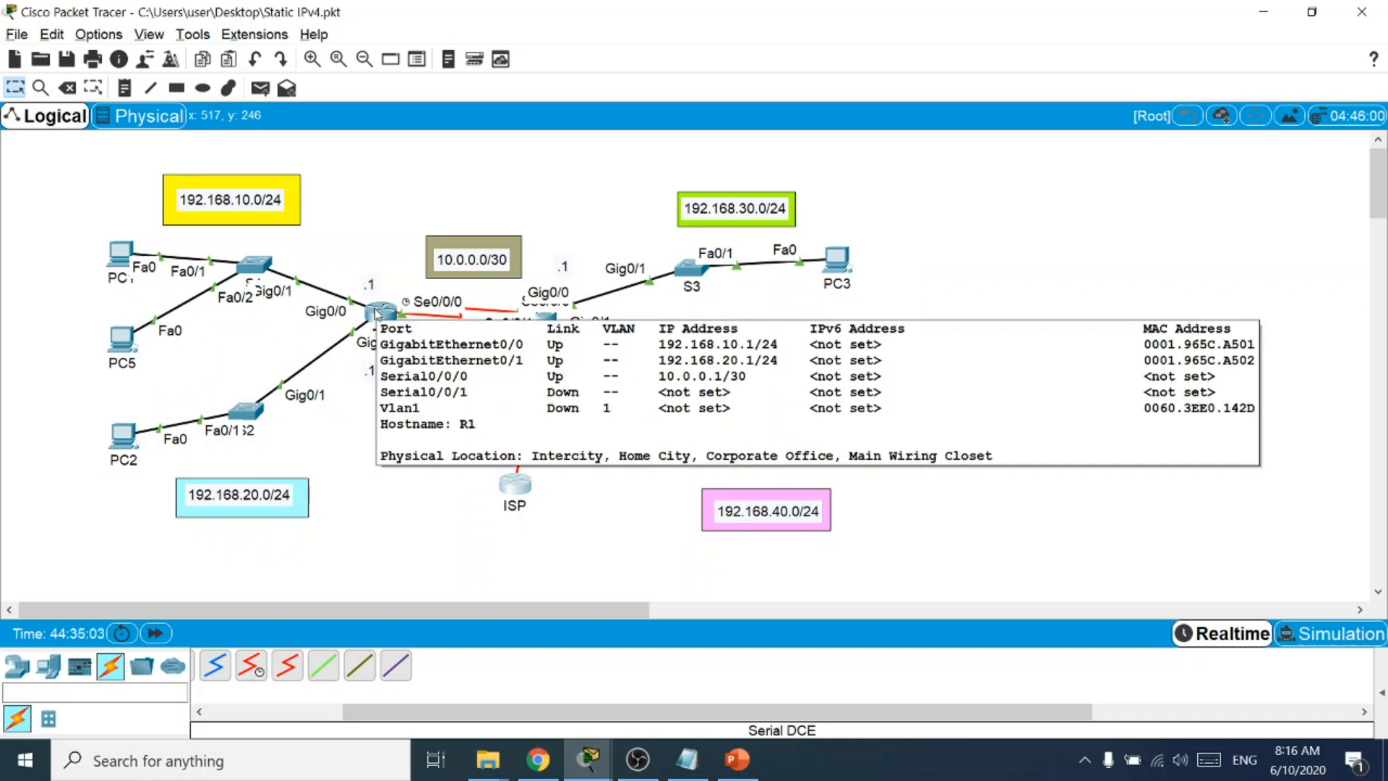
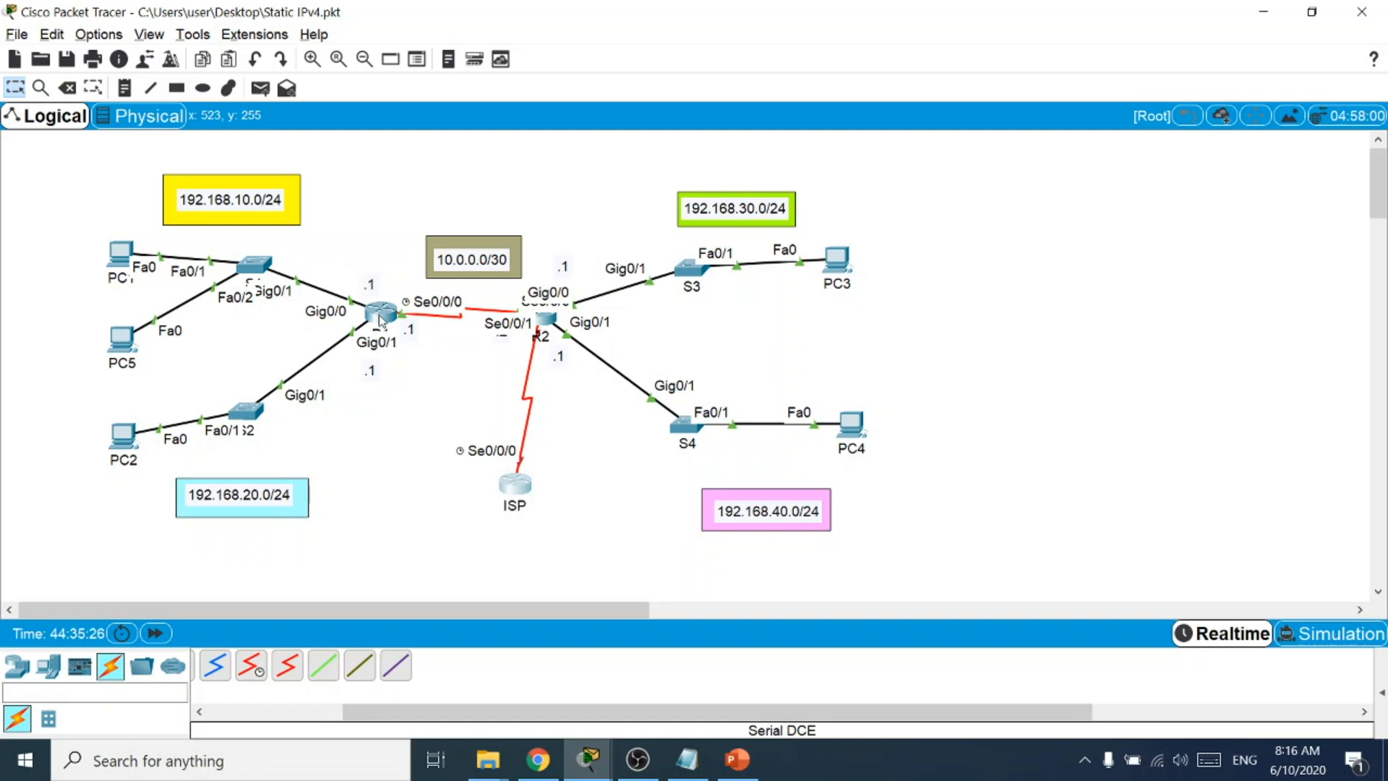
pyautogui.click(685, 759)
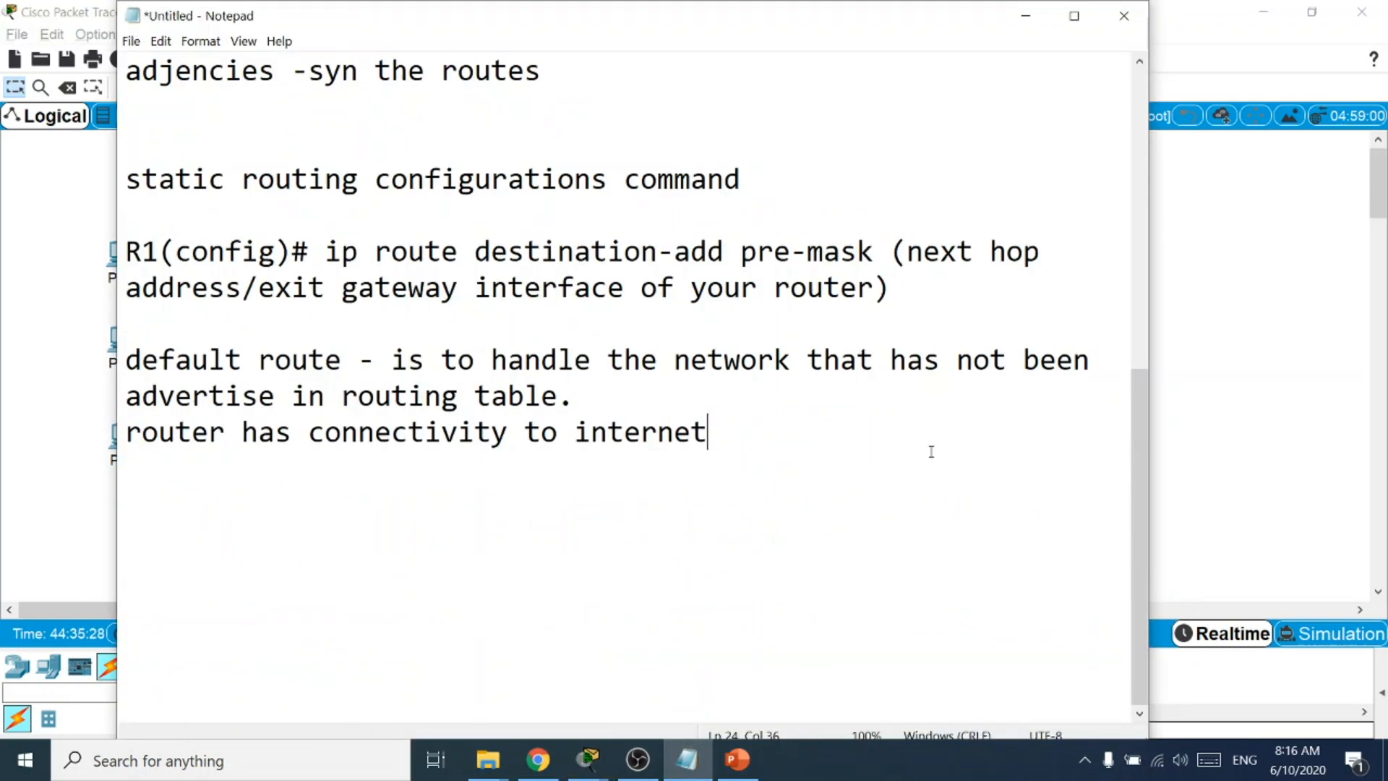
pyautogui.press('Return')
pyautogui.press('Return')
pyautogui.write('default route c')
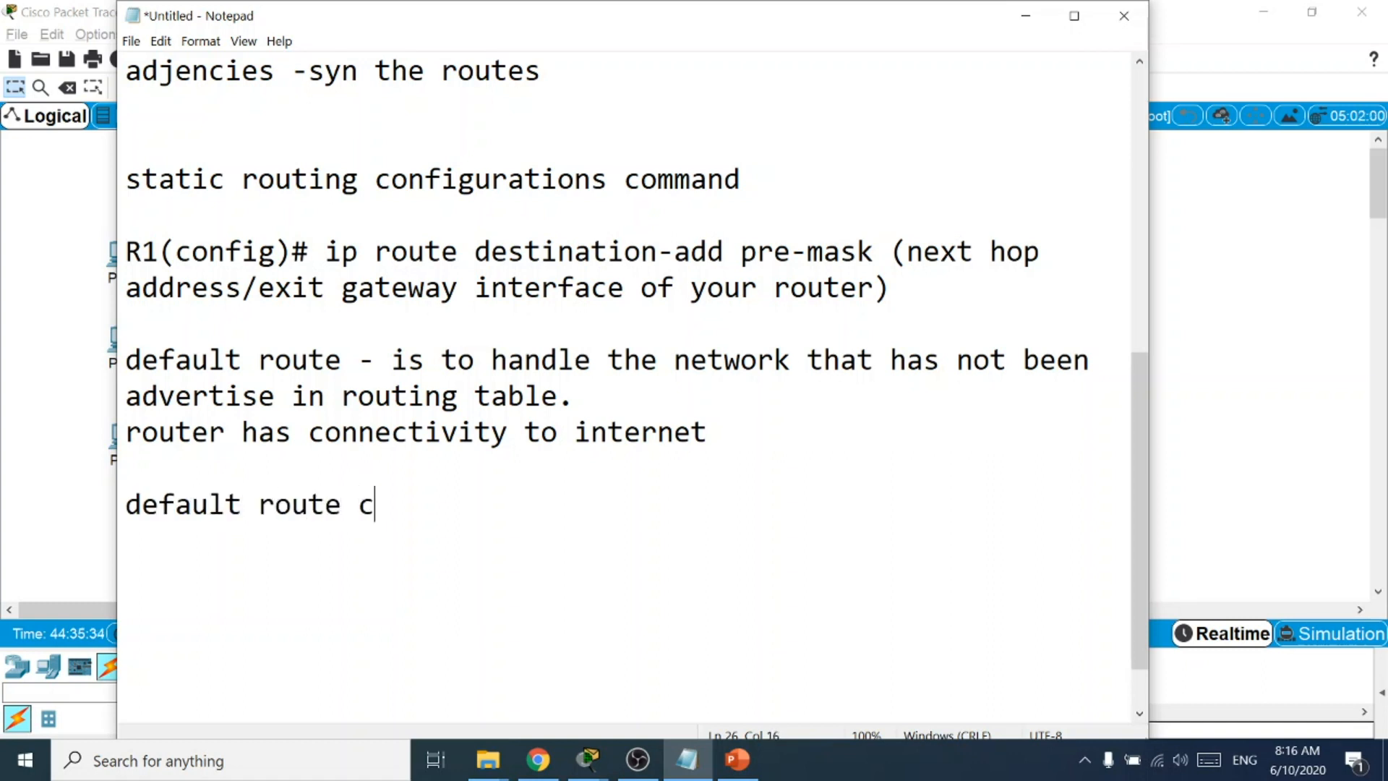
pyautogui.write('ommand')
pyautogui.press('Return')
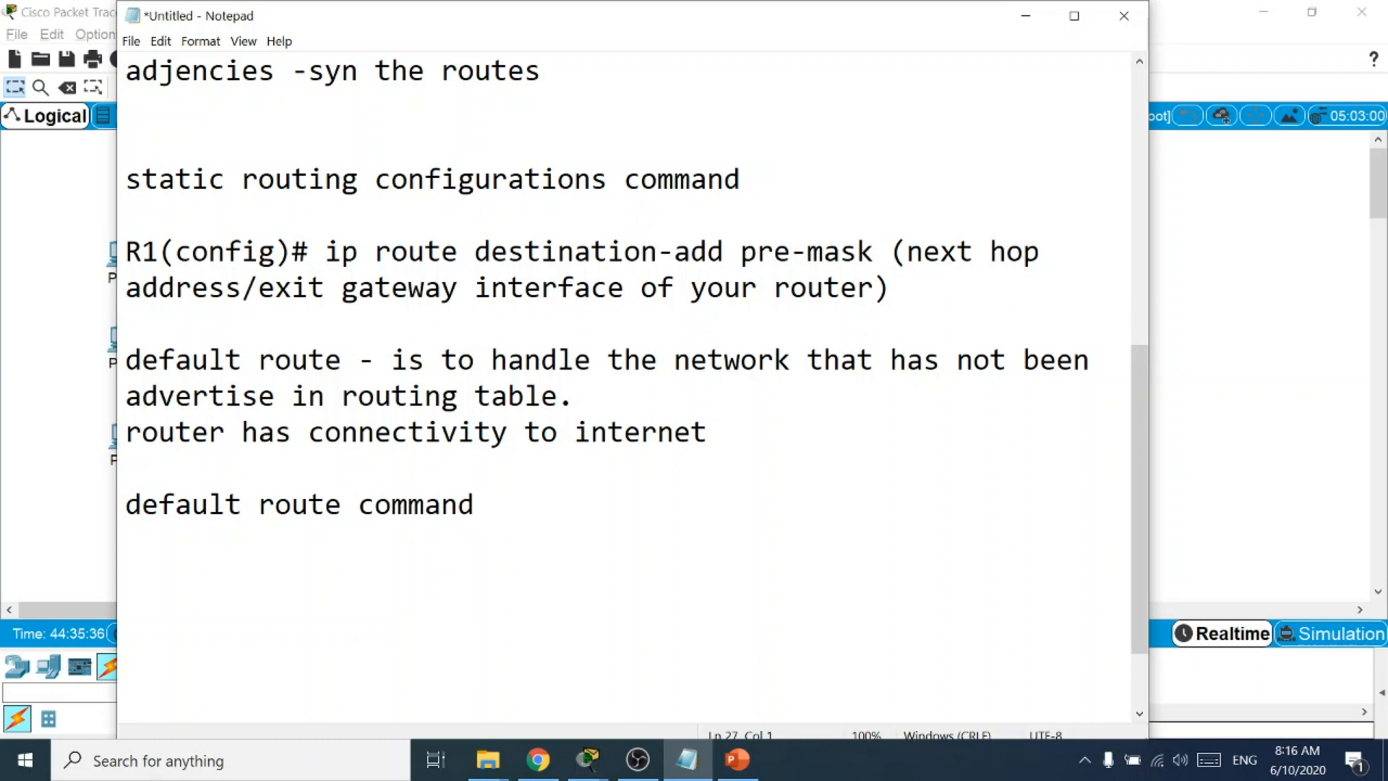
# Copy the "R1(config)# ip route destination-add pre-mask" static route command, including its next hop part, below the default route command heading.
pyautogui.scroll(5, 901, 326)
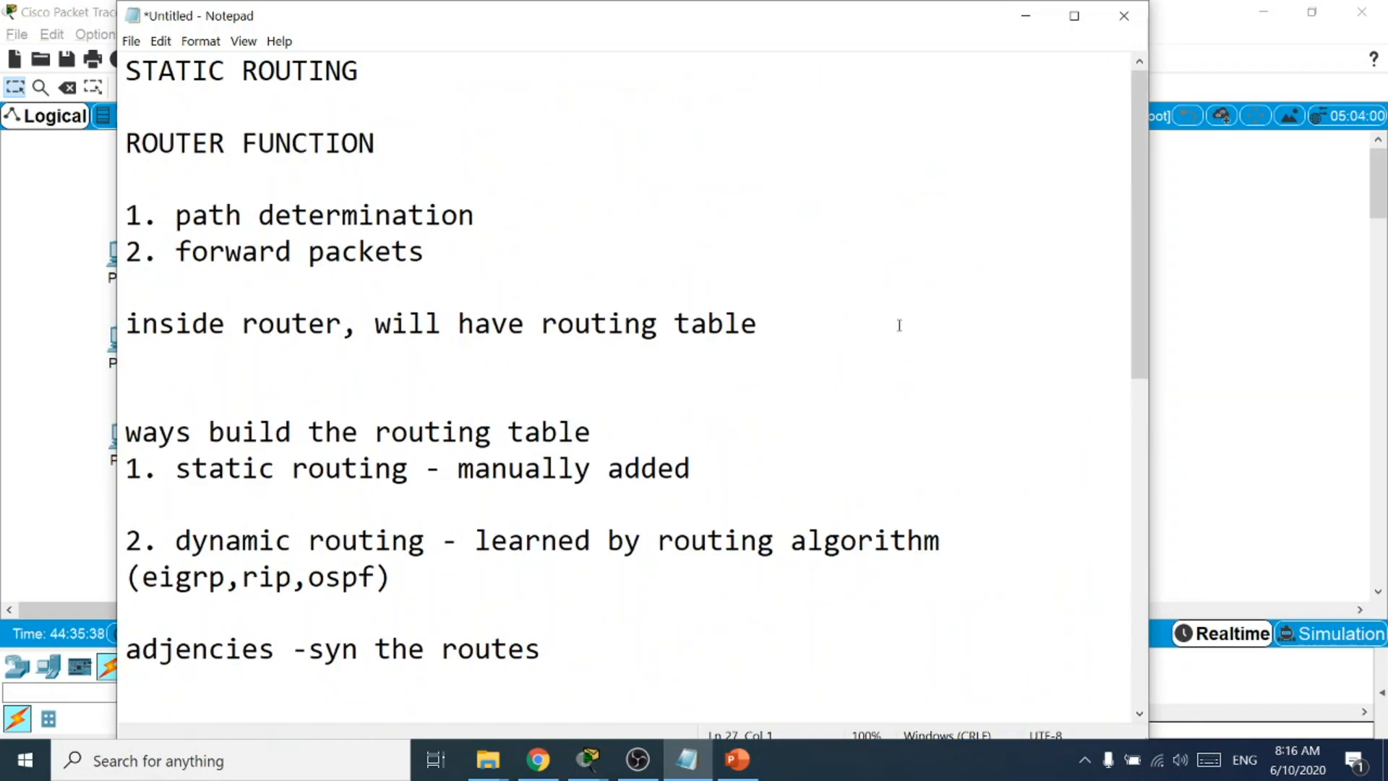
pyautogui.scroll(-4, 899, 326)
pyautogui.scroll(1, 886, 331)
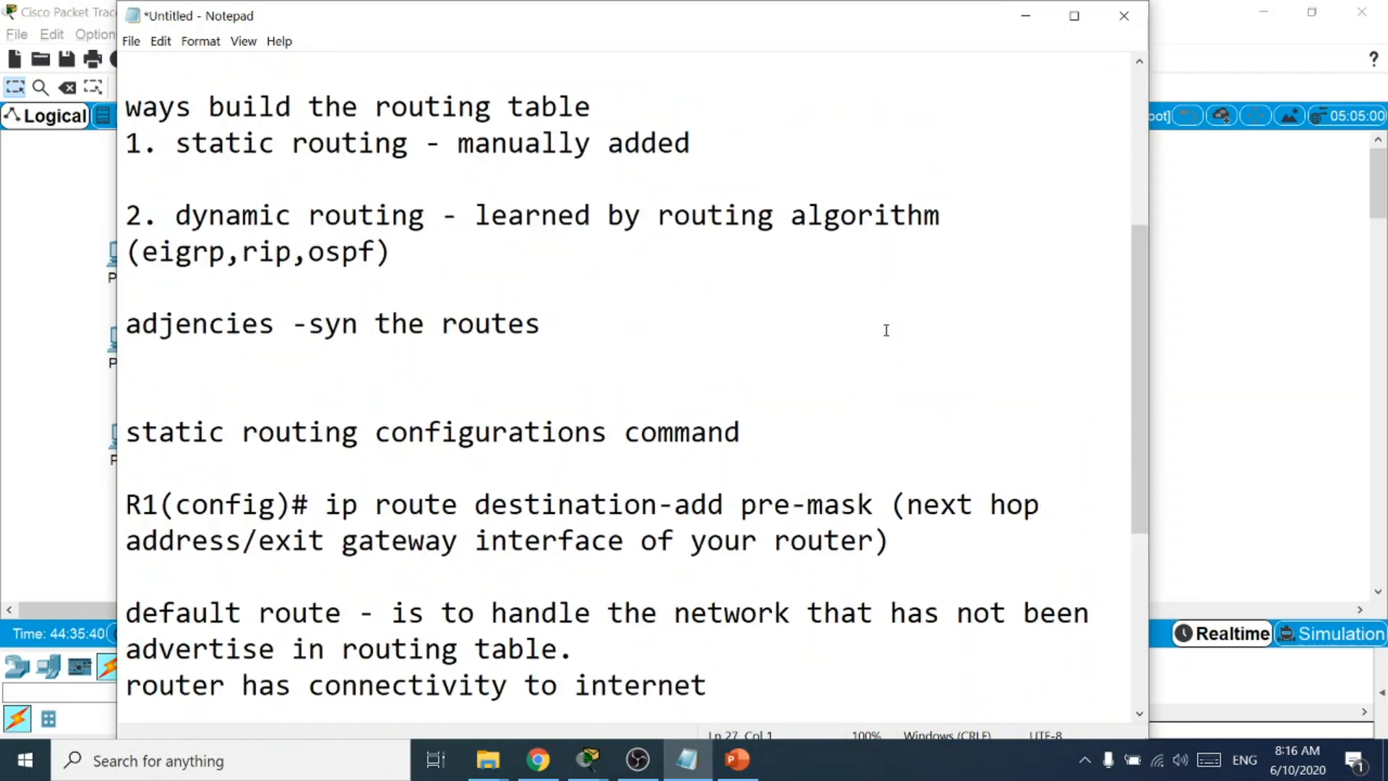
pyautogui.scroll(3, 886, 330)
pyautogui.scroll(-6, 889, 325)
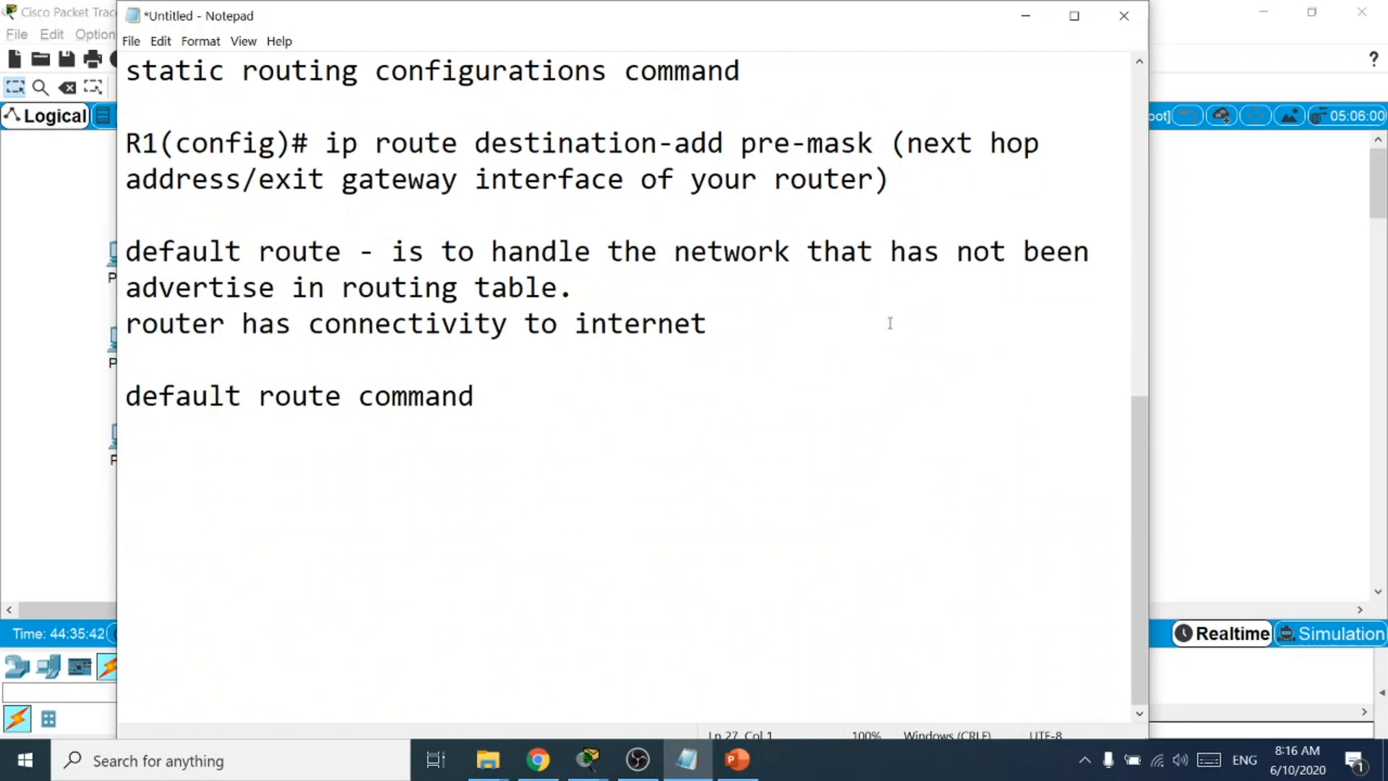
pyautogui.scroll(1, 889, 323)
pyautogui.moveTo(897, 287); pyautogui.dragTo(117, 252)
pyautogui.hotkey('ctrl', 'c')
pyautogui.click(432, 557)
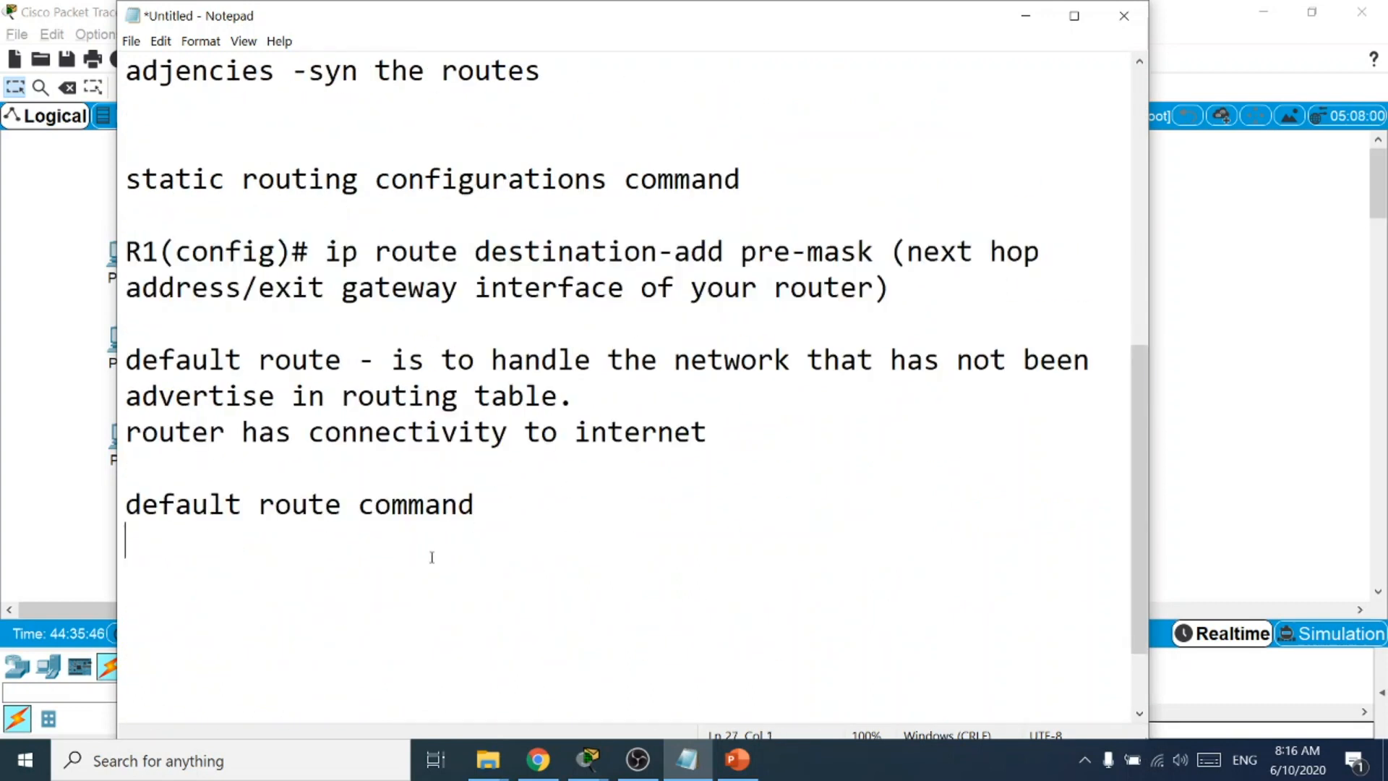
pyautogui.hotkey('ctrl', 'v')
# Replace everything after "ip route" in the copied command with "0.0.0.0 0.0.0.0".
pyautogui.moveTo(940, 589); pyautogui.dragTo(477, 531)
pyautogui.press('BackSpace')
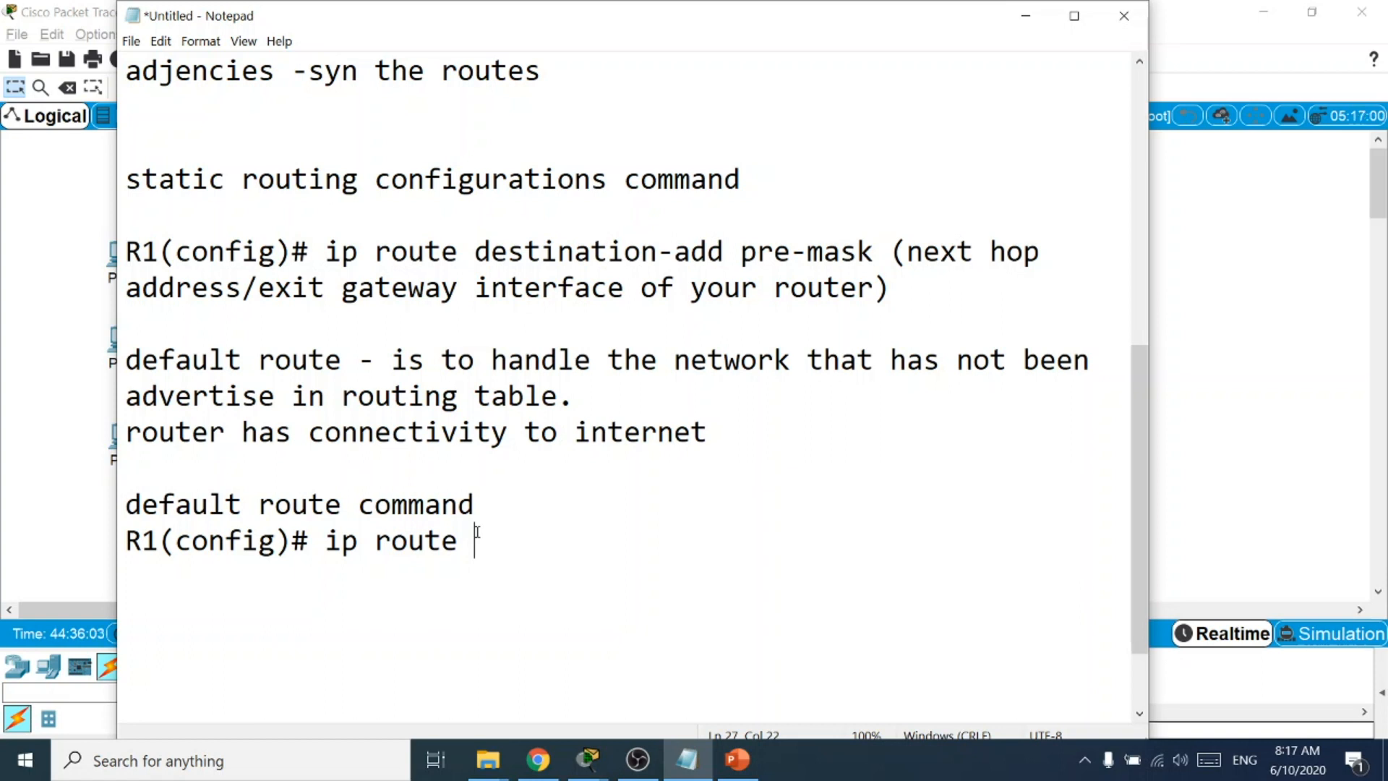
pyautogui.write('0.0.0')
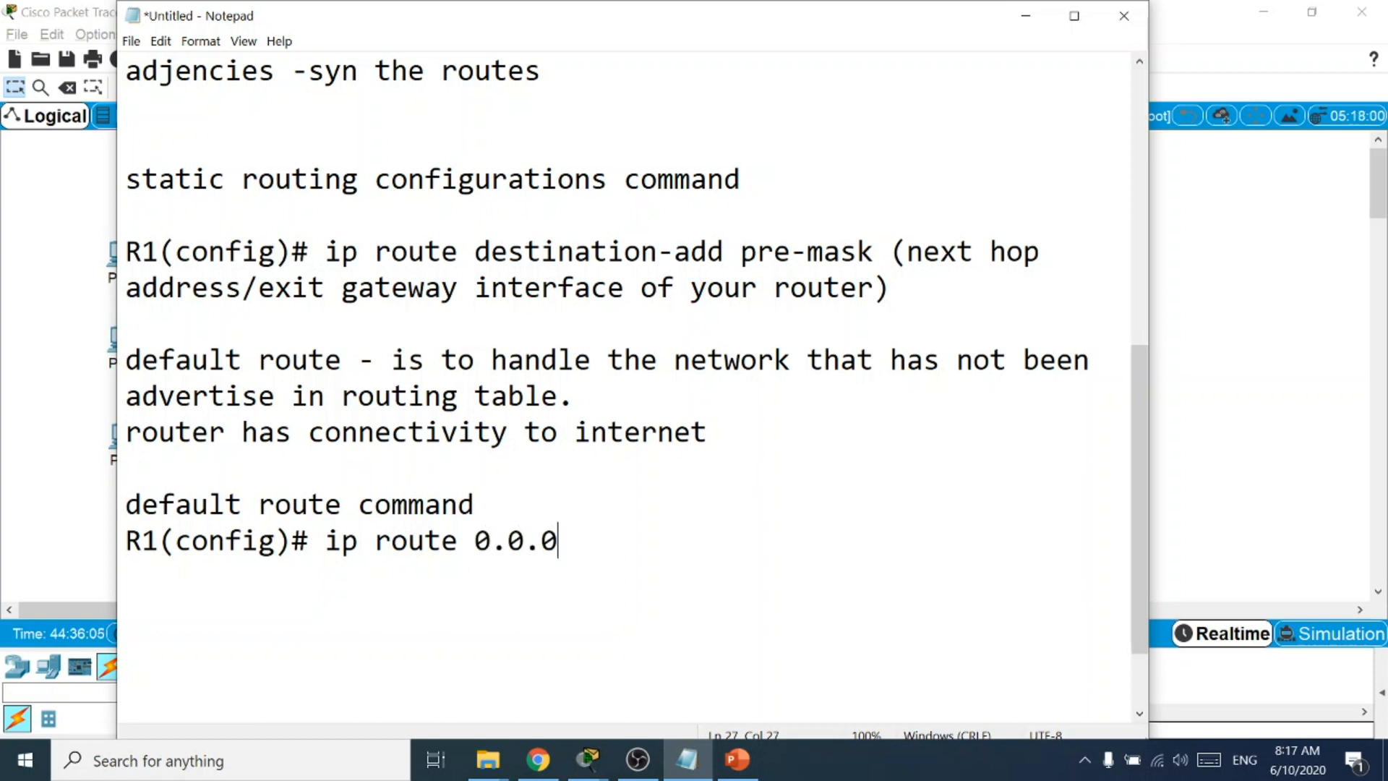
pyautogui.write('.0')
pyautogui.write('0.0.0.0')
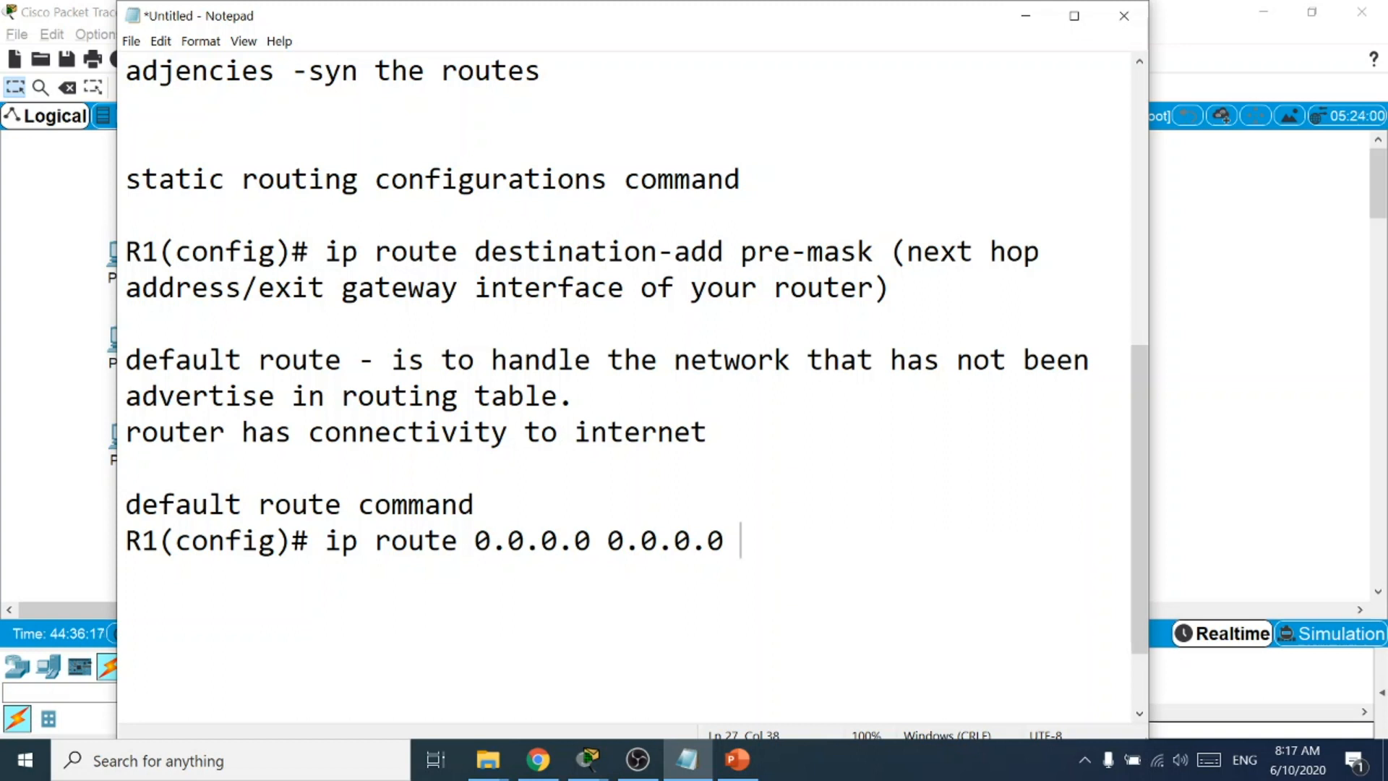
# Move Notepad aside, open R2's command line in Packet Tracer and enter global configuration mode with "conf t".
pyautogui.moveTo(258, 18); pyautogui.dragTo(938, 17)
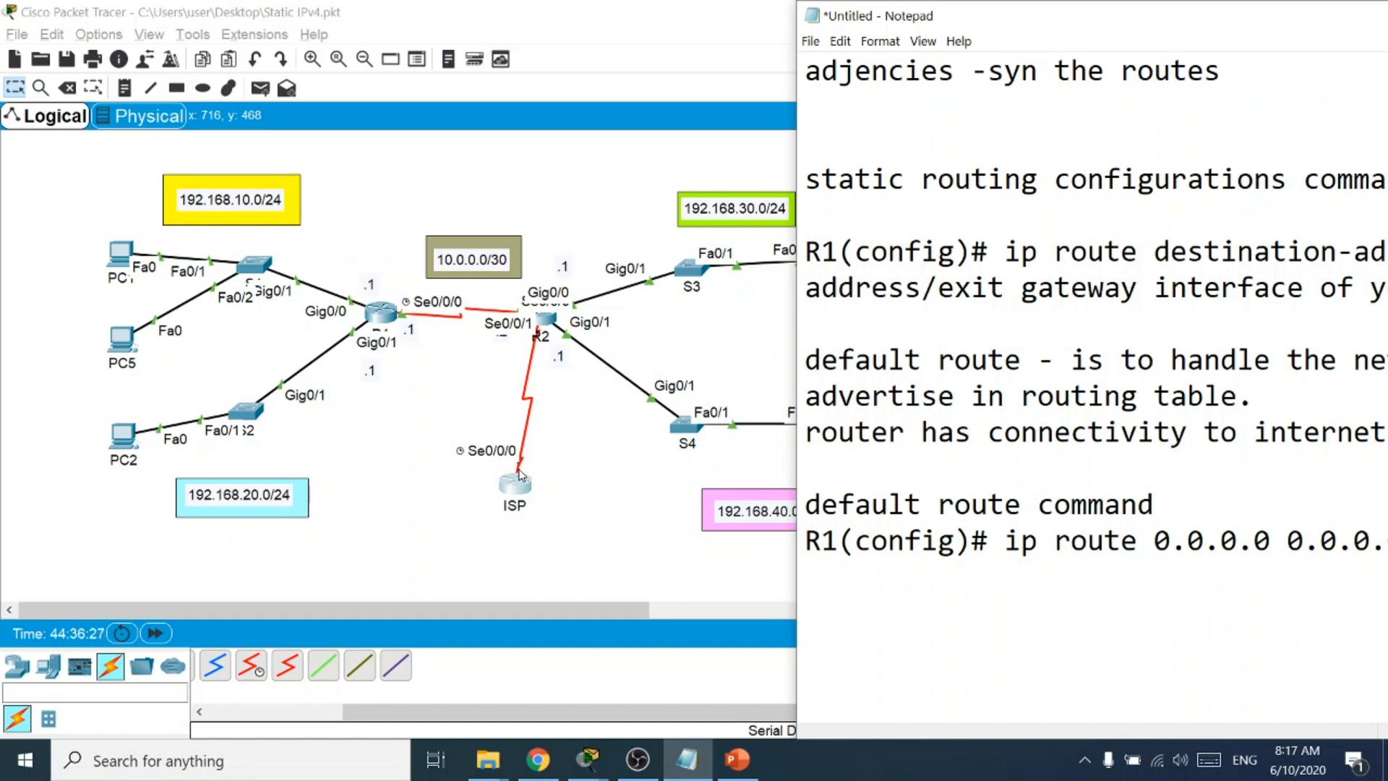
pyautogui.click(545, 325)
pyautogui.moveTo(607, 152); pyautogui.dragTo(969, 156)
pyautogui.moveTo(816, 322); pyautogui.dragTo(709, 323)
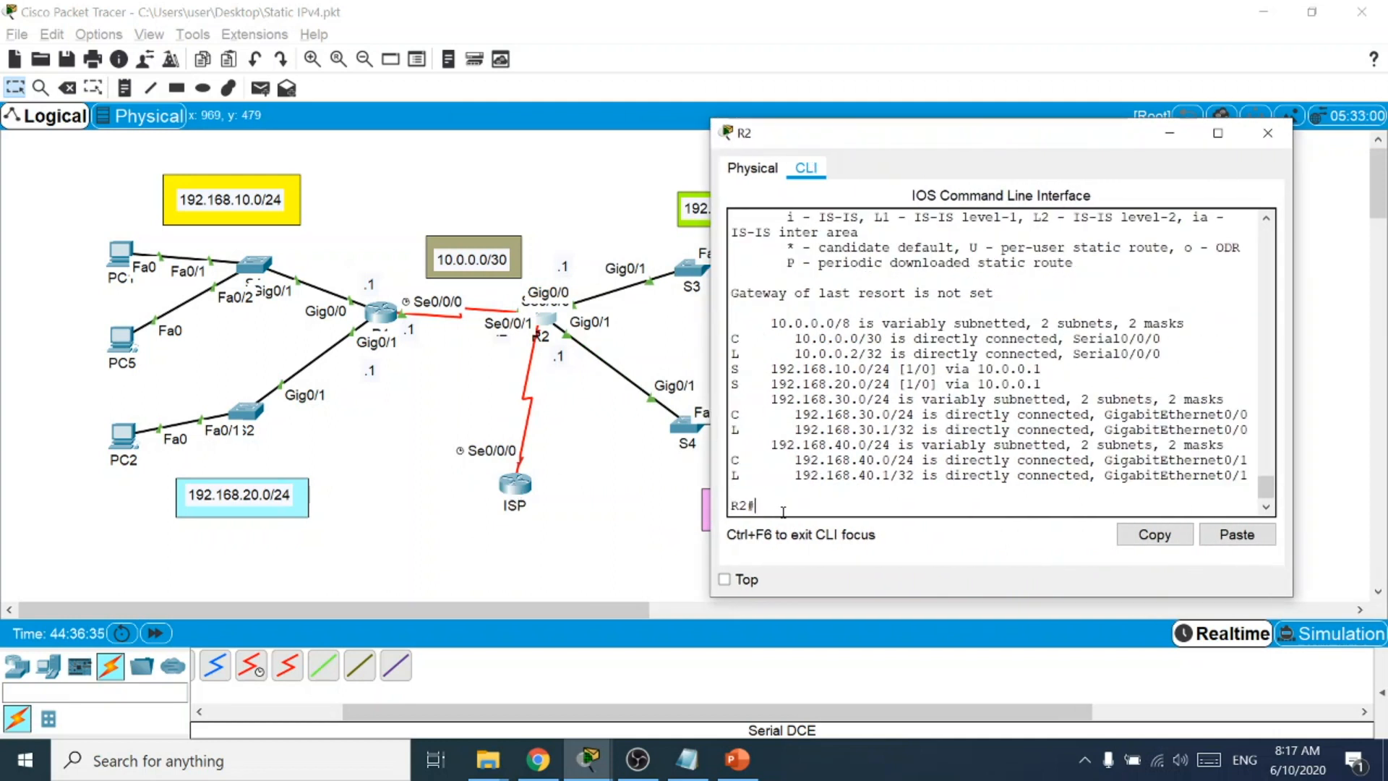
pyautogui.write('t')
pyautogui.press('Return')
# Add a default route on R2 with the command "ip route 0.0.0.0 0.0.0.0 s0/0/01".
pyautogui.write('ip route')
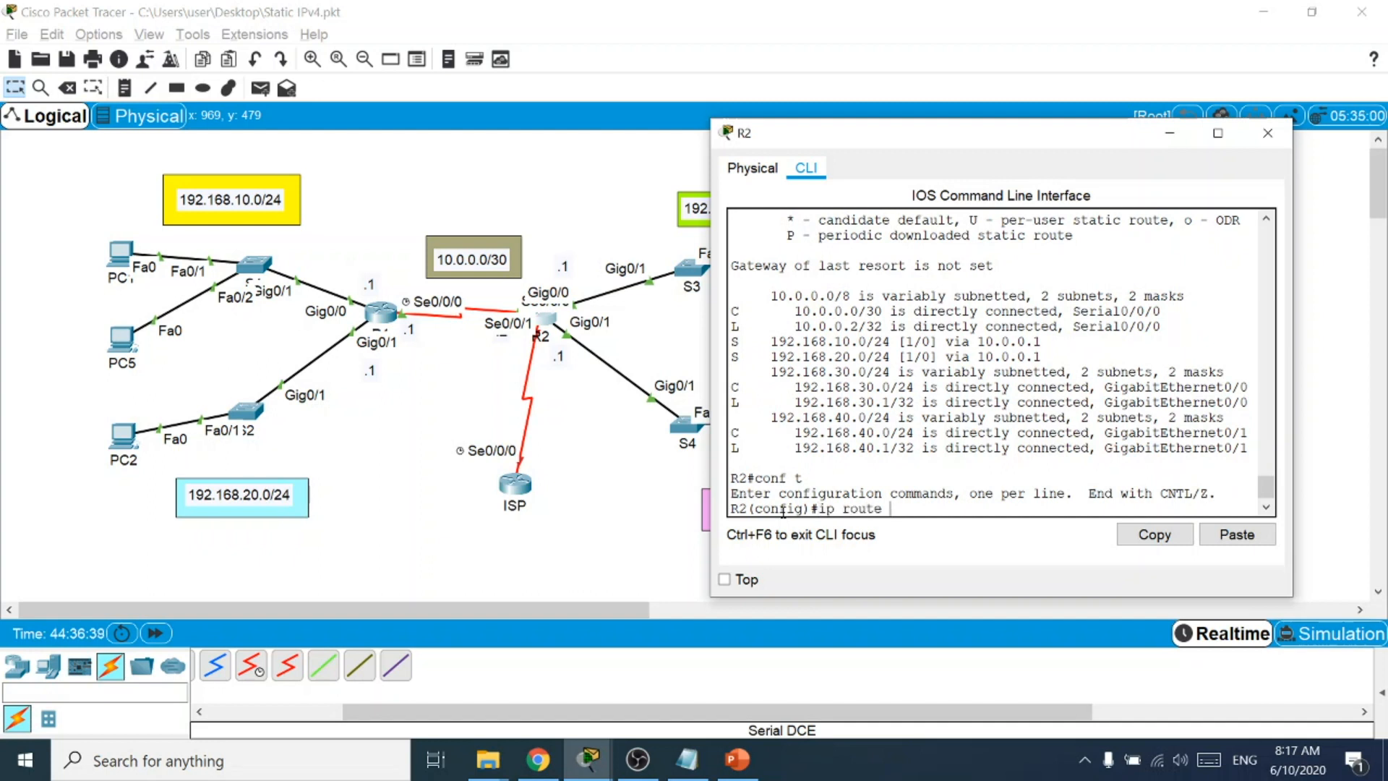
pyautogui.write(' 0.0.0.0 0.0.0.0')
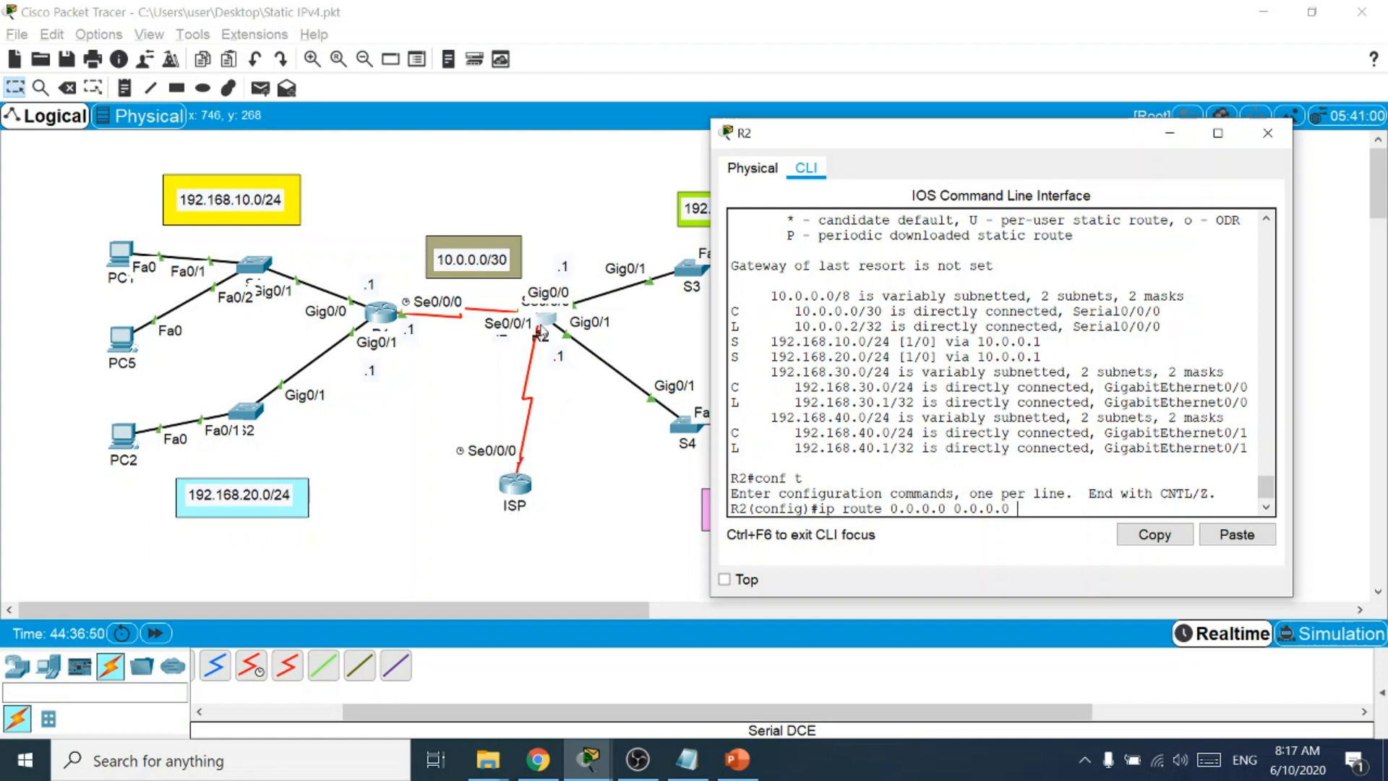
pyautogui.click(611, 417)
pyautogui.click(547, 323)
pyautogui.click(550, 326)
pyautogui.moveTo(550, 330)
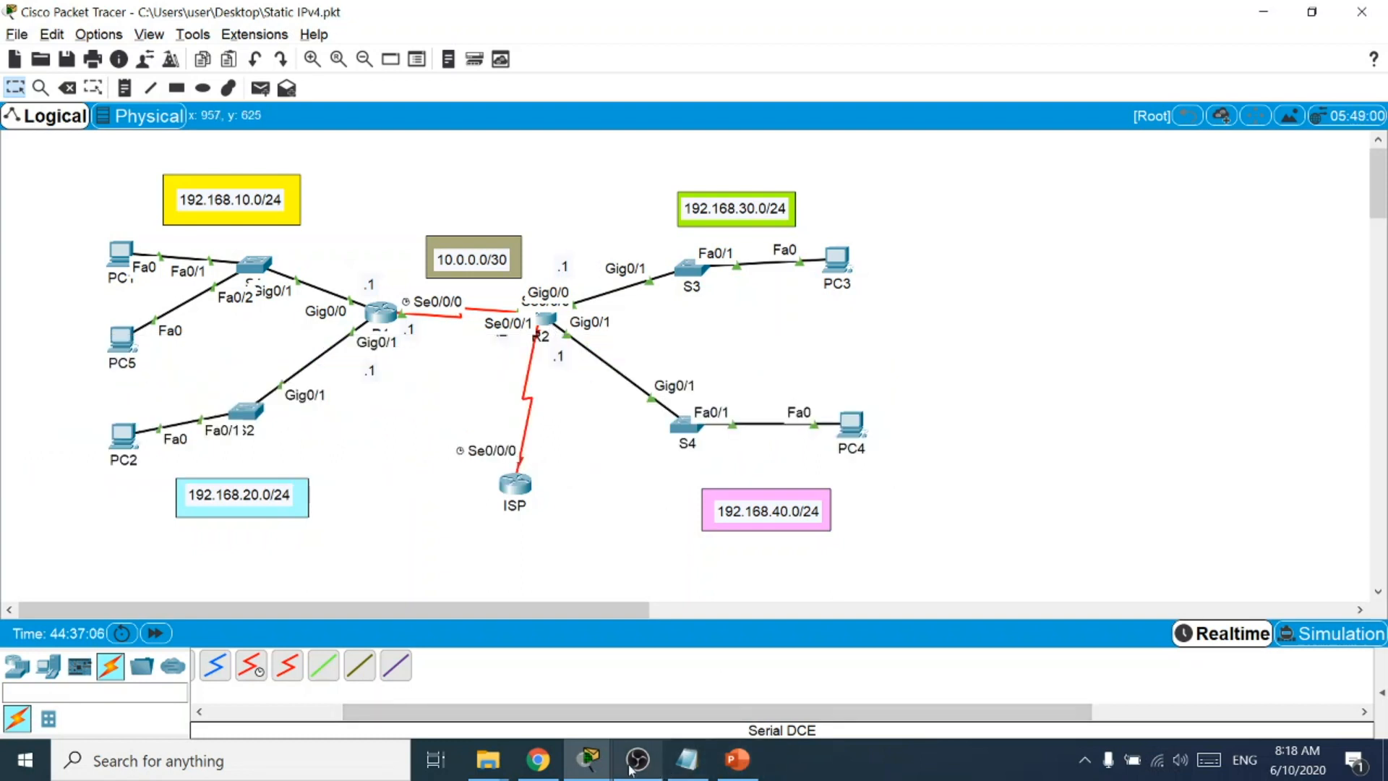
pyautogui.click(543, 323)
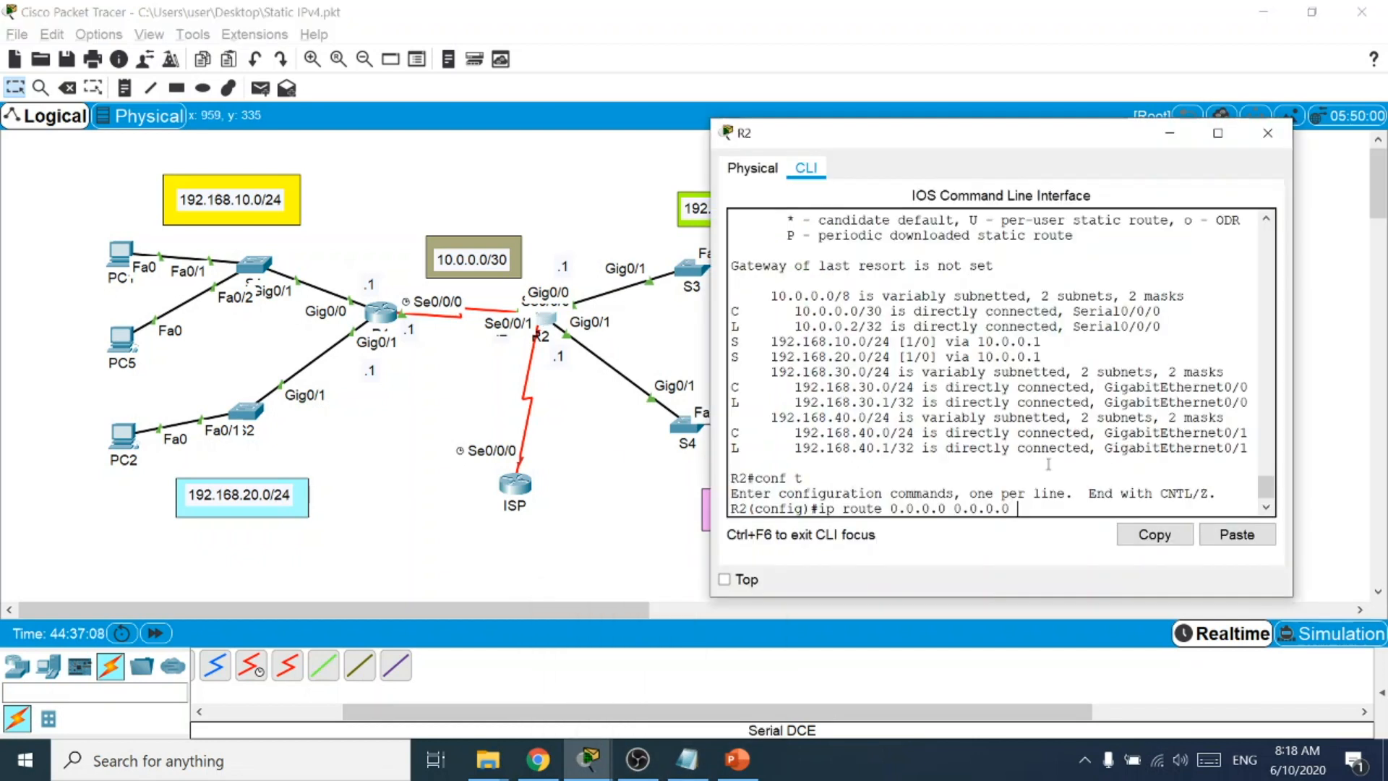
pyautogui.write('0/0/01')
pyautogui.press('Return')
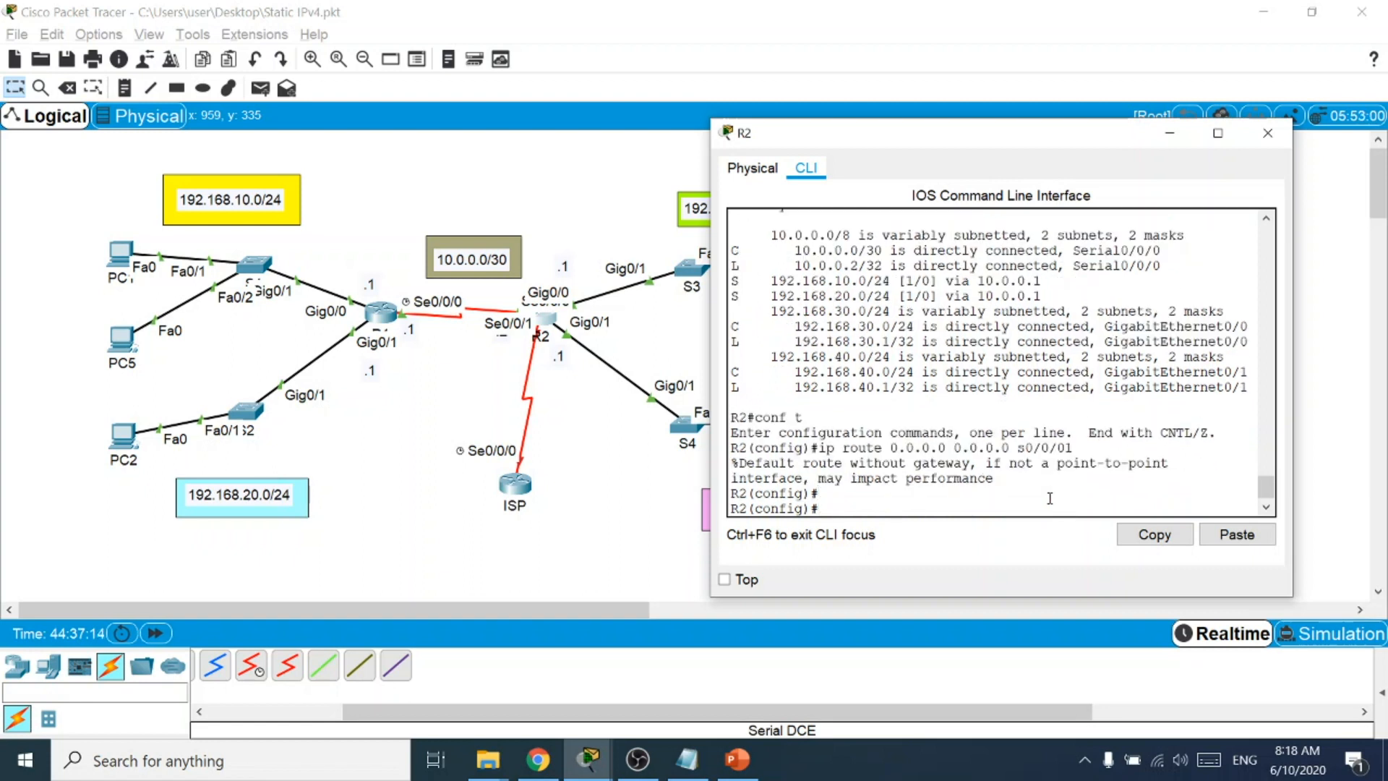
# Enter configuration of R2's interface s0/0/1 and enable it with "no shu".
pyautogui.write('int s0/00')
pyautogui.press('BackSpace')
pyautogui.write('/1')
pyautogui.press('Return')
pyautogui.write('no shu')
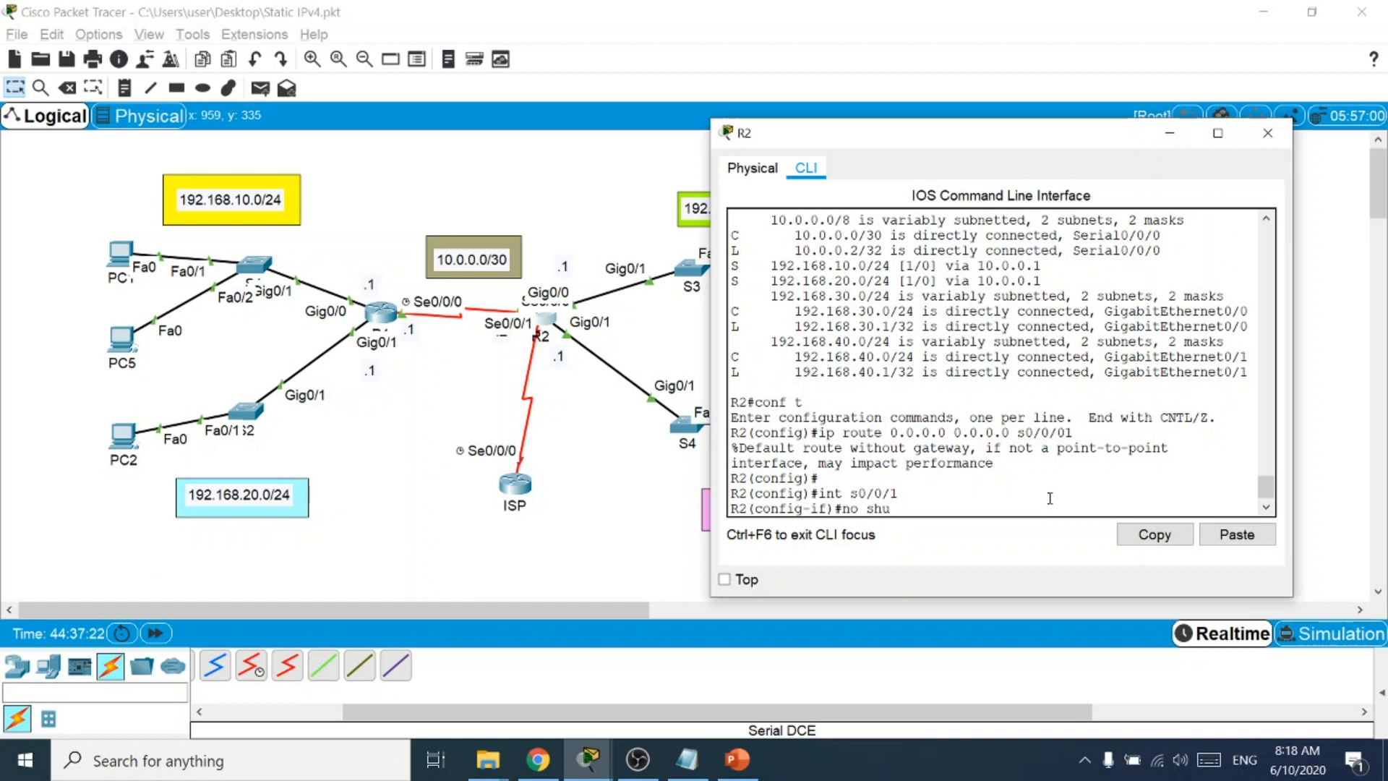
pyautogui.press('Return')
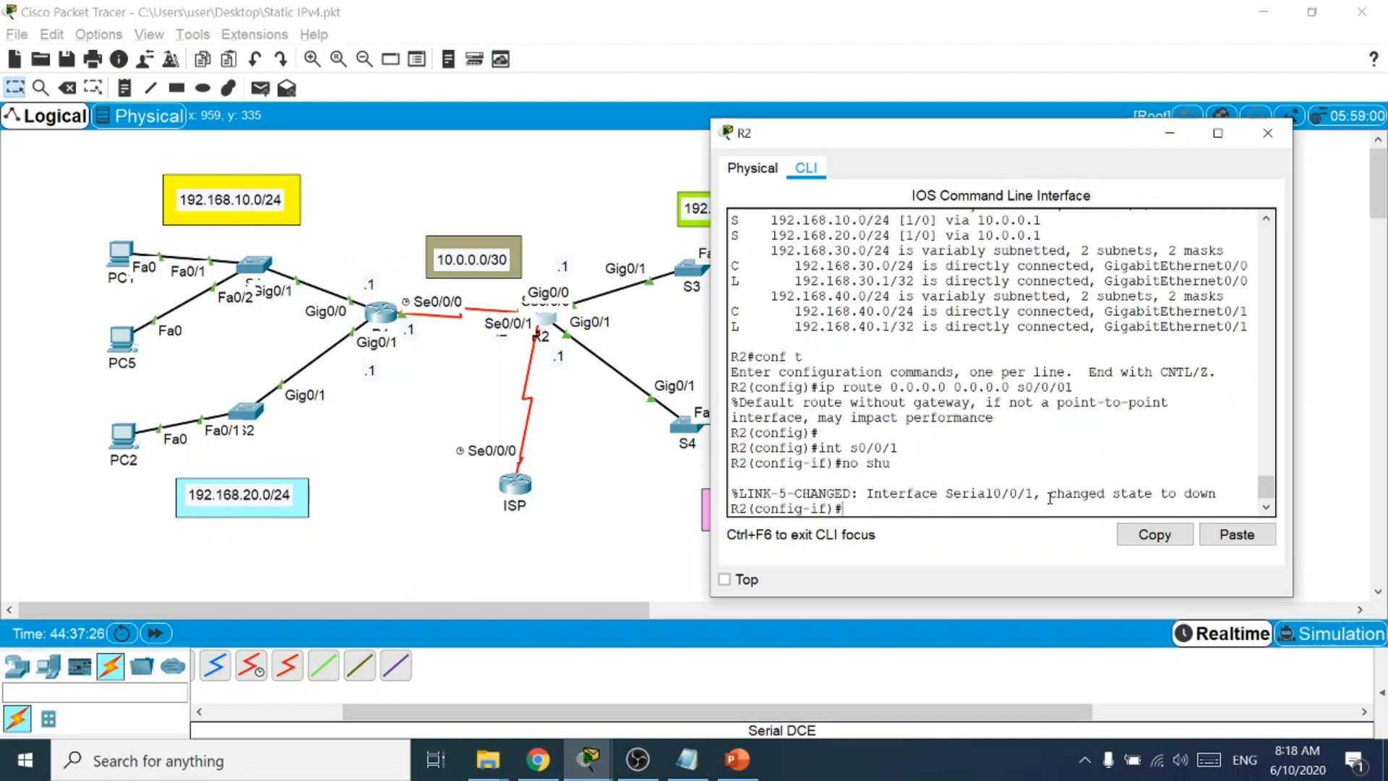
# Assign R2's interface s0/0/1 the IP address 10.0.0.5 with subnet mask 255.255.255.252.
pyautogui.write('ip add 10.0.0.')
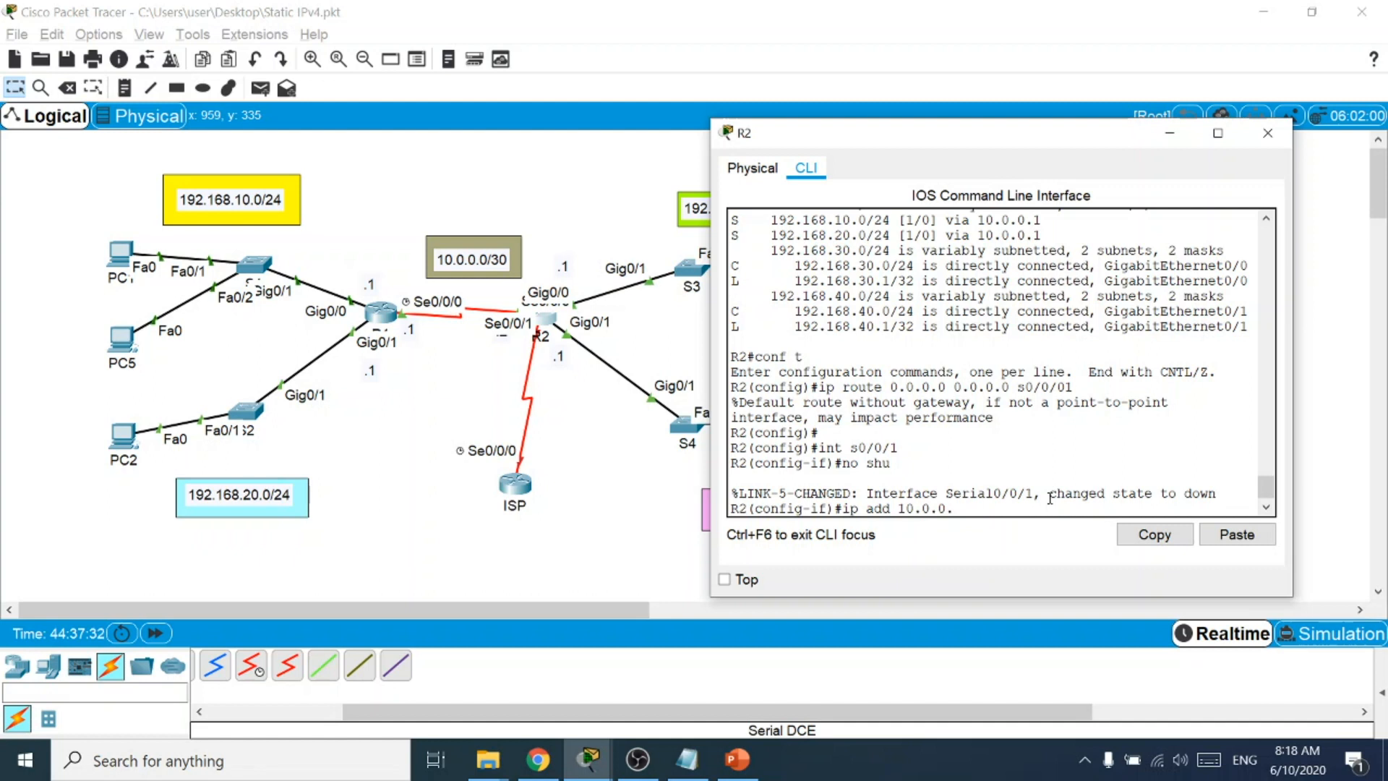
pyautogui.write('5')
pyautogui.press('Return')
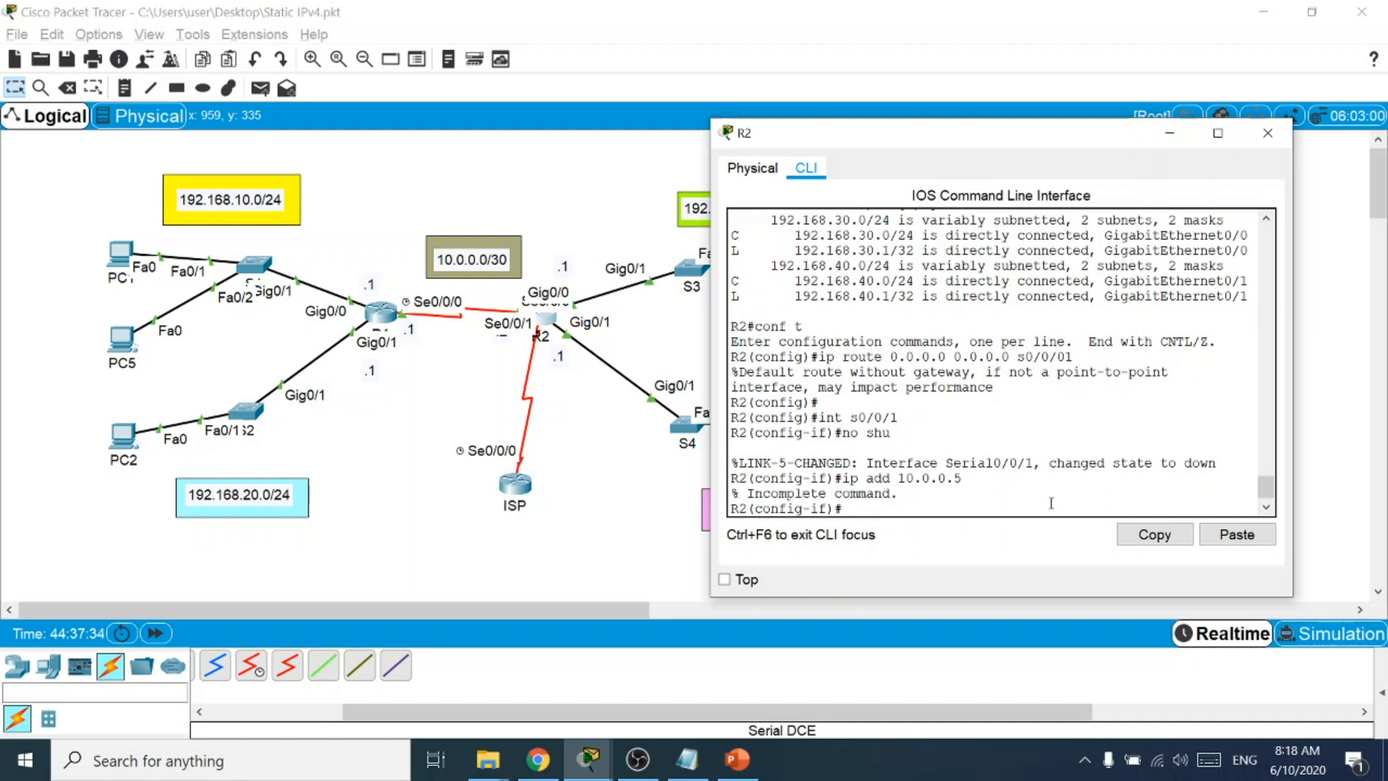
pyautogui.press('Up')
pyautogui.press('Left')
pyautogui.write('255.255.255.')
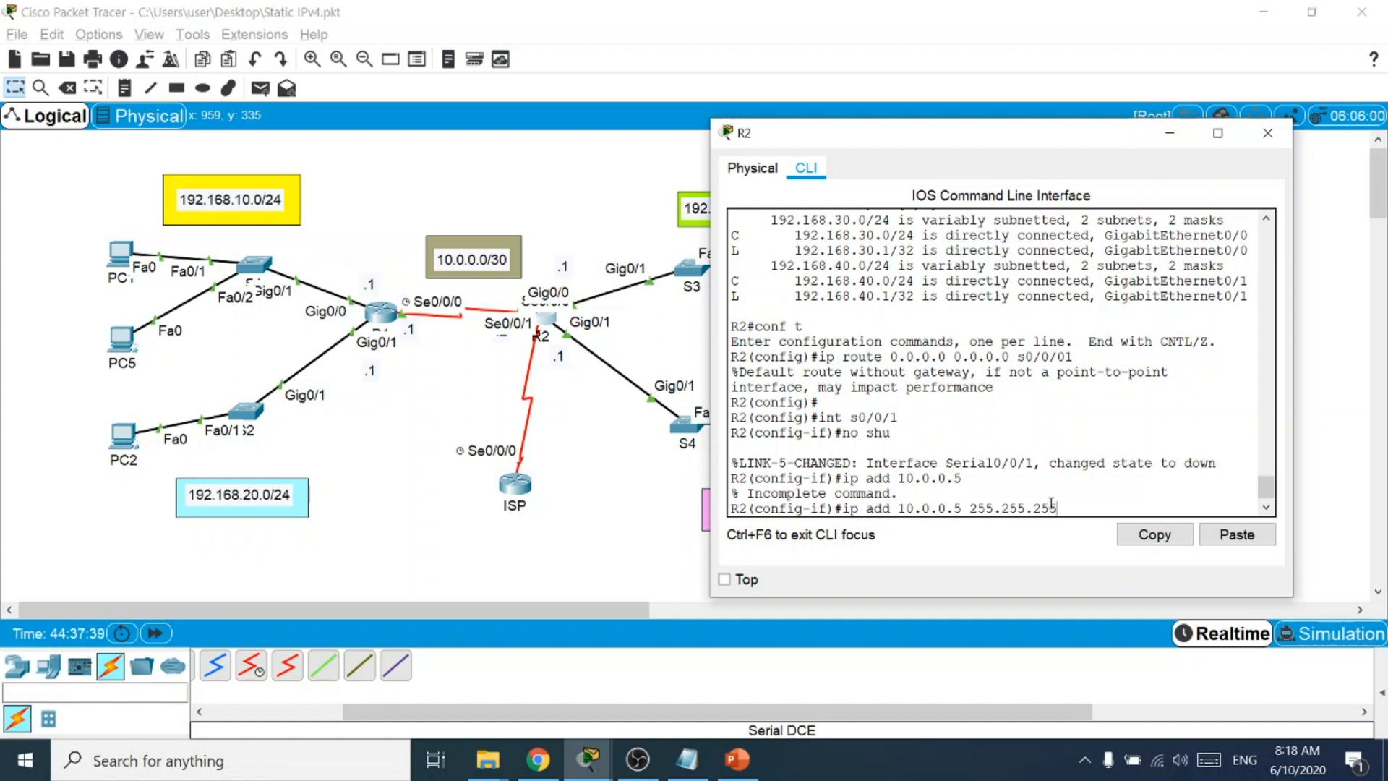
pyautogui.write('252')
pyautogui.press('Return')
# Enable R2's serial interface with "no shutdown" and close the router's window.
pyautogui.write('no shu')
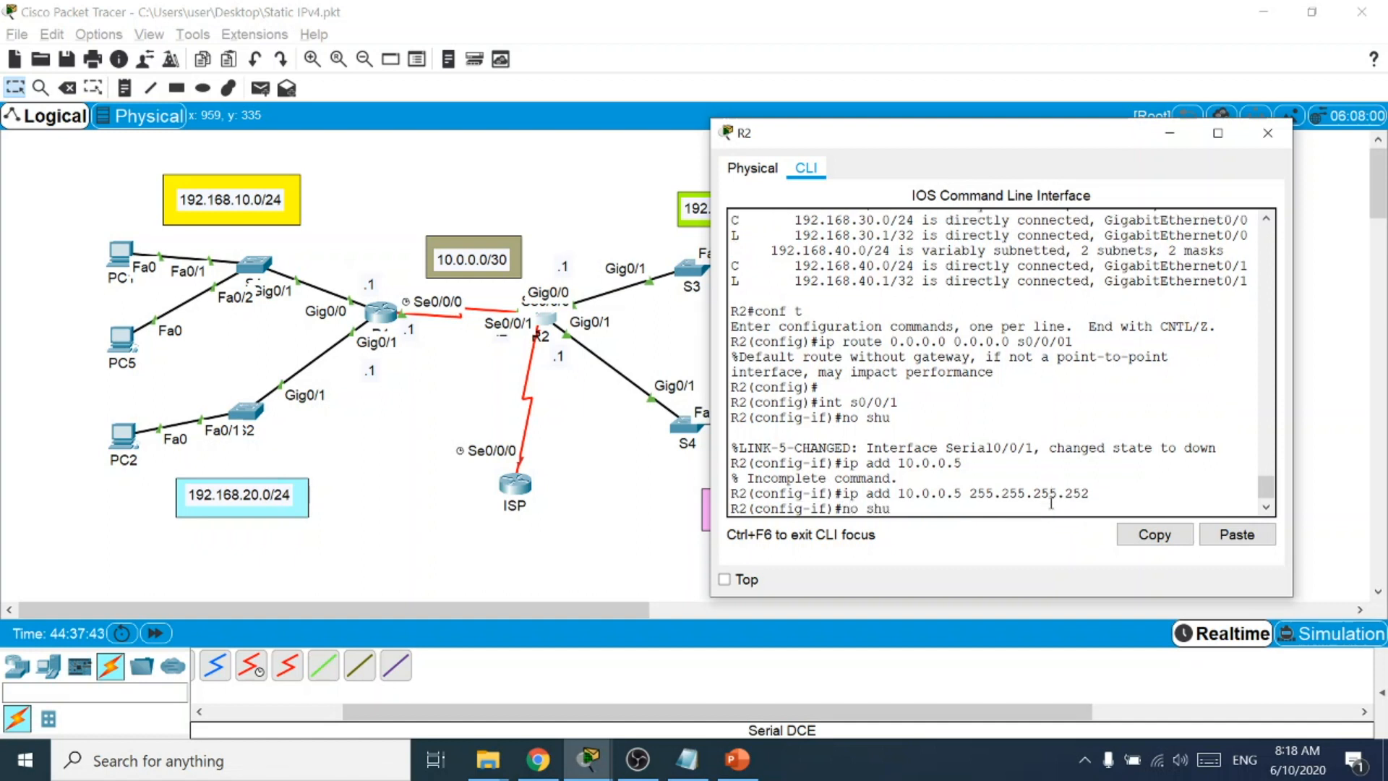
pyautogui.press('Tab')
pyautogui.press('Return')
pyautogui.press('Return')
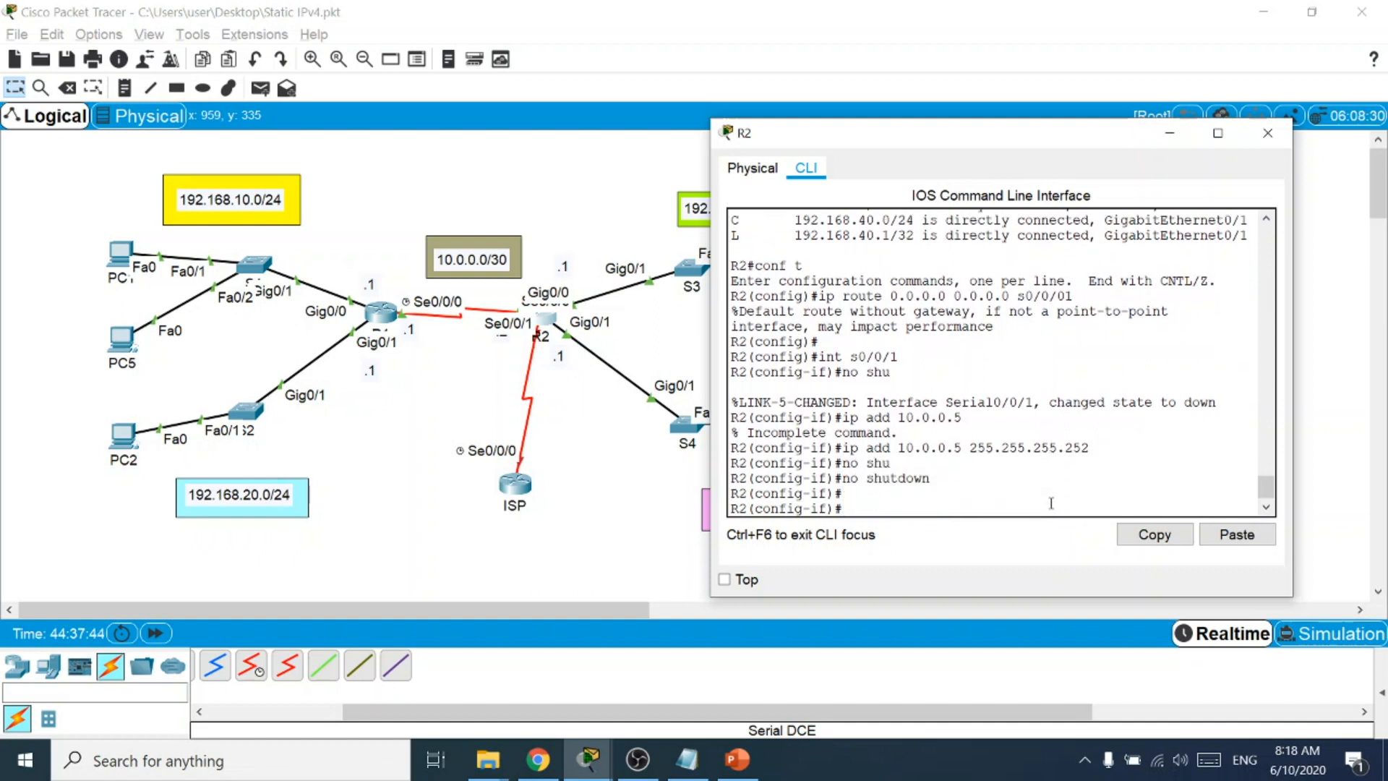
pyautogui.click(1267, 133)
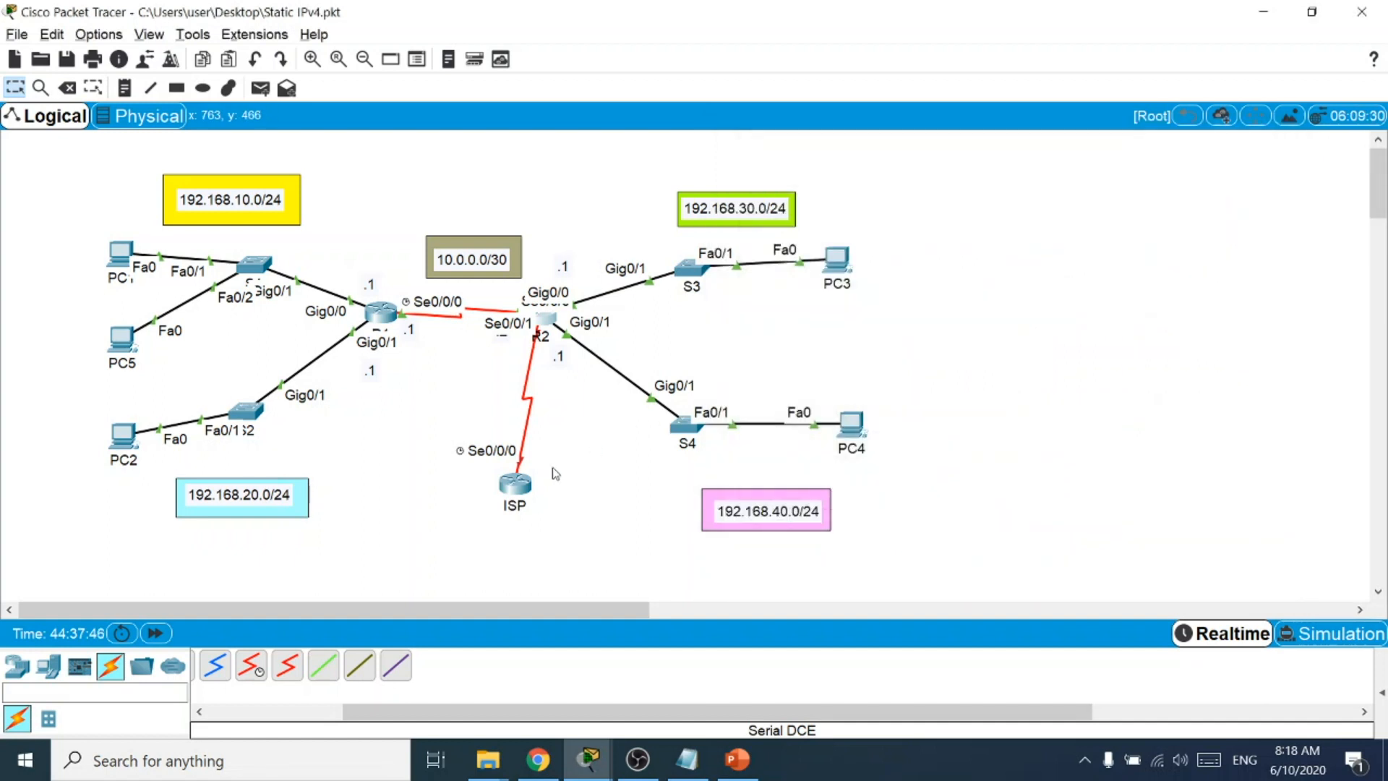
# Open the ISP router's command line, decline the initial configuration dialog, and enter global configuration mode with "en" and "conf t".
pyautogui.click(519, 492)
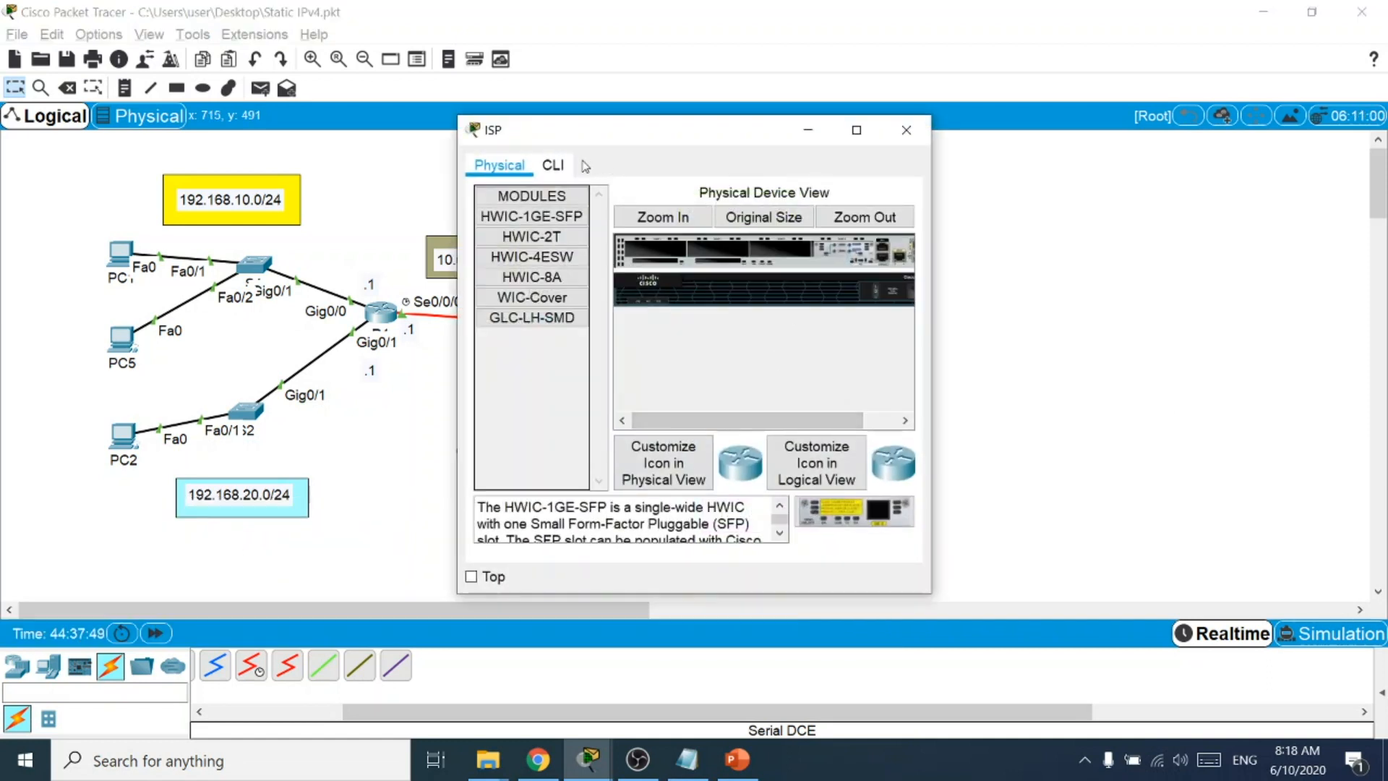
pyautogui.click(553, 164)
pyautogui.click(666, 289)
pyautogui.write('no')
pyautogui.press('Return')
pyautogui.press('Return')
pyautogui.write('en')
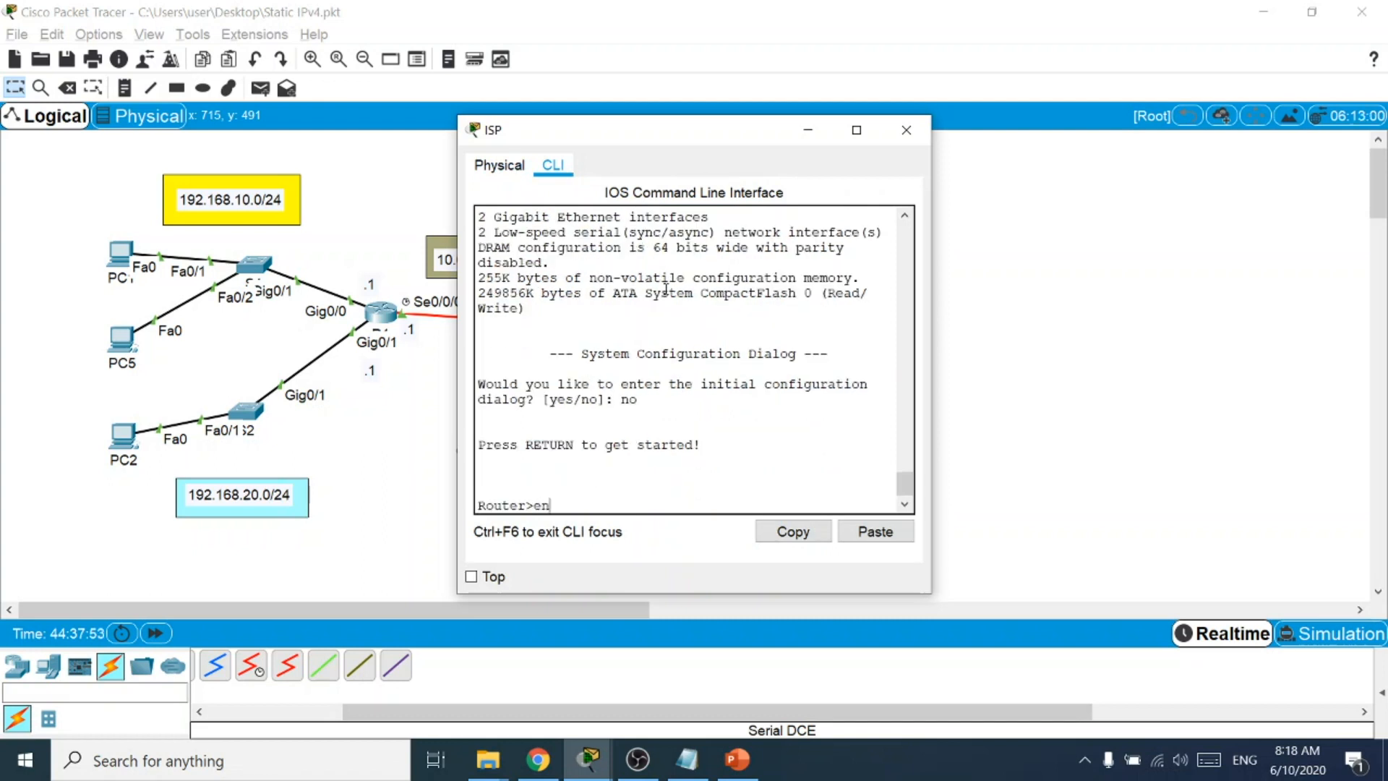
pyautogui.press('Return')
pyautogui.write('con')
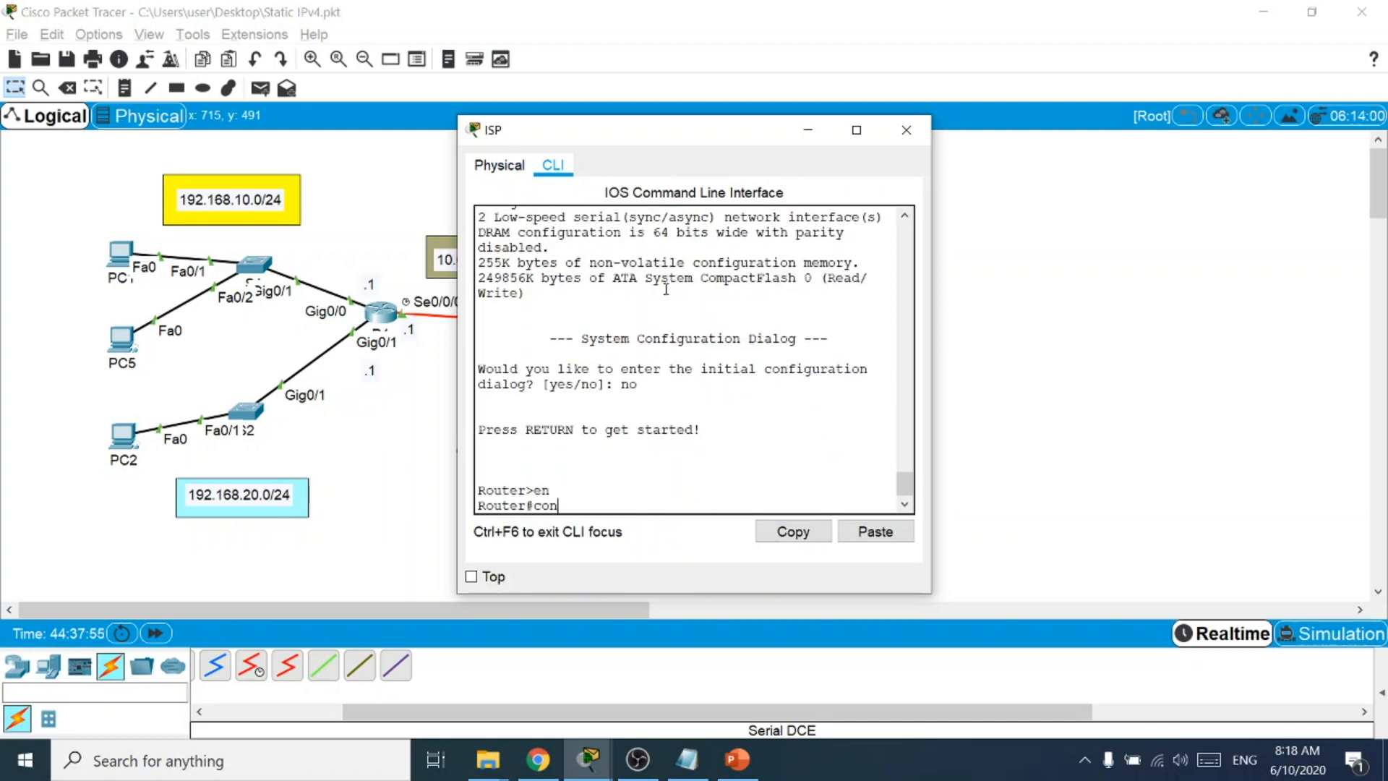
pyautogui.write('f t')
pyautogui.press('Return')
# Set the new router's hostname to ISP.
pyautogui.write('host')
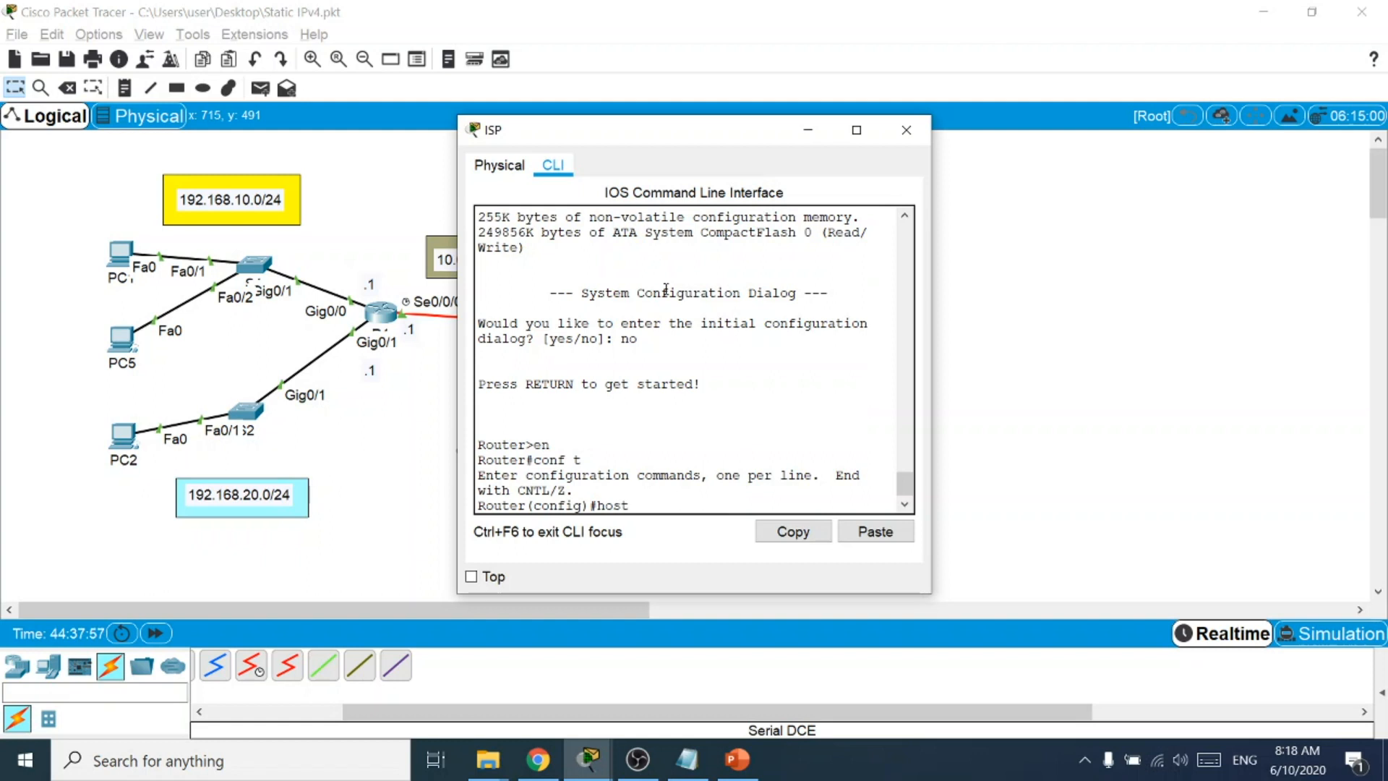
pyautogui.press('Tab')
pyautogui.write('S')
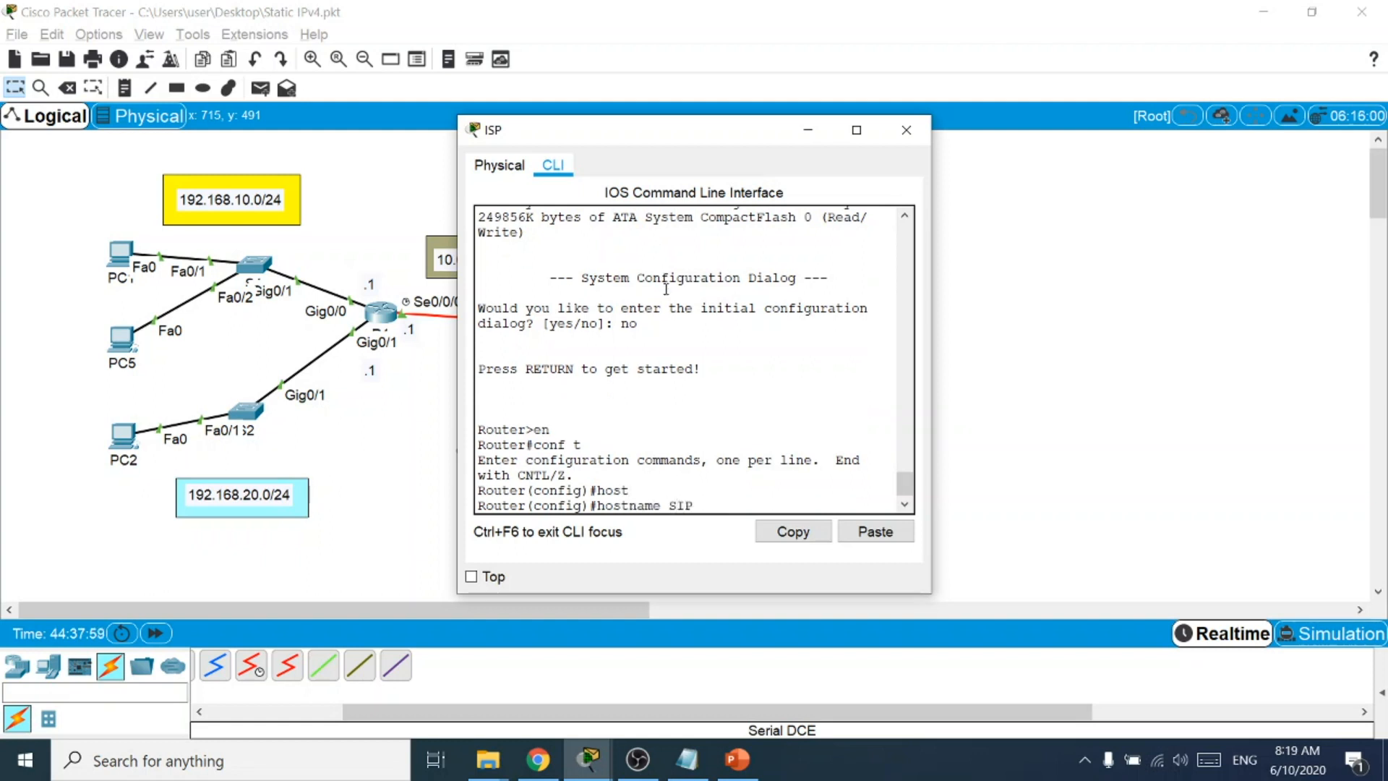
pyautogui.write('ISP')
pyautogui.press('Return')
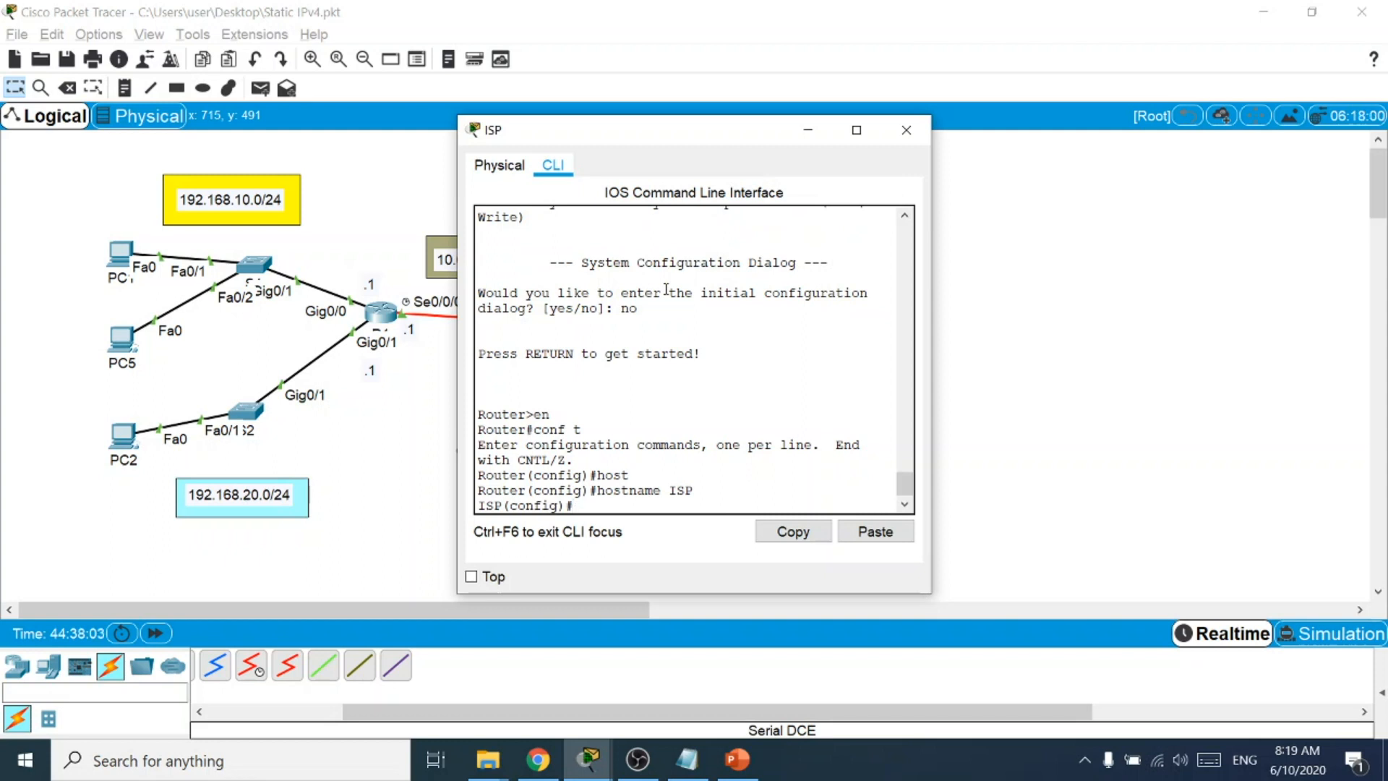
# Assign the ISP router's interface s0/0/0 the IP address 10.0.0.6 with subnet mask 255.255.255.252.
pyautogui.write('int s0./0/0')
pyautogui.press('Return')
pyautogui.write('ip add')
pyautogui.press('Tab')
pyautogui.write('10.0.0.')
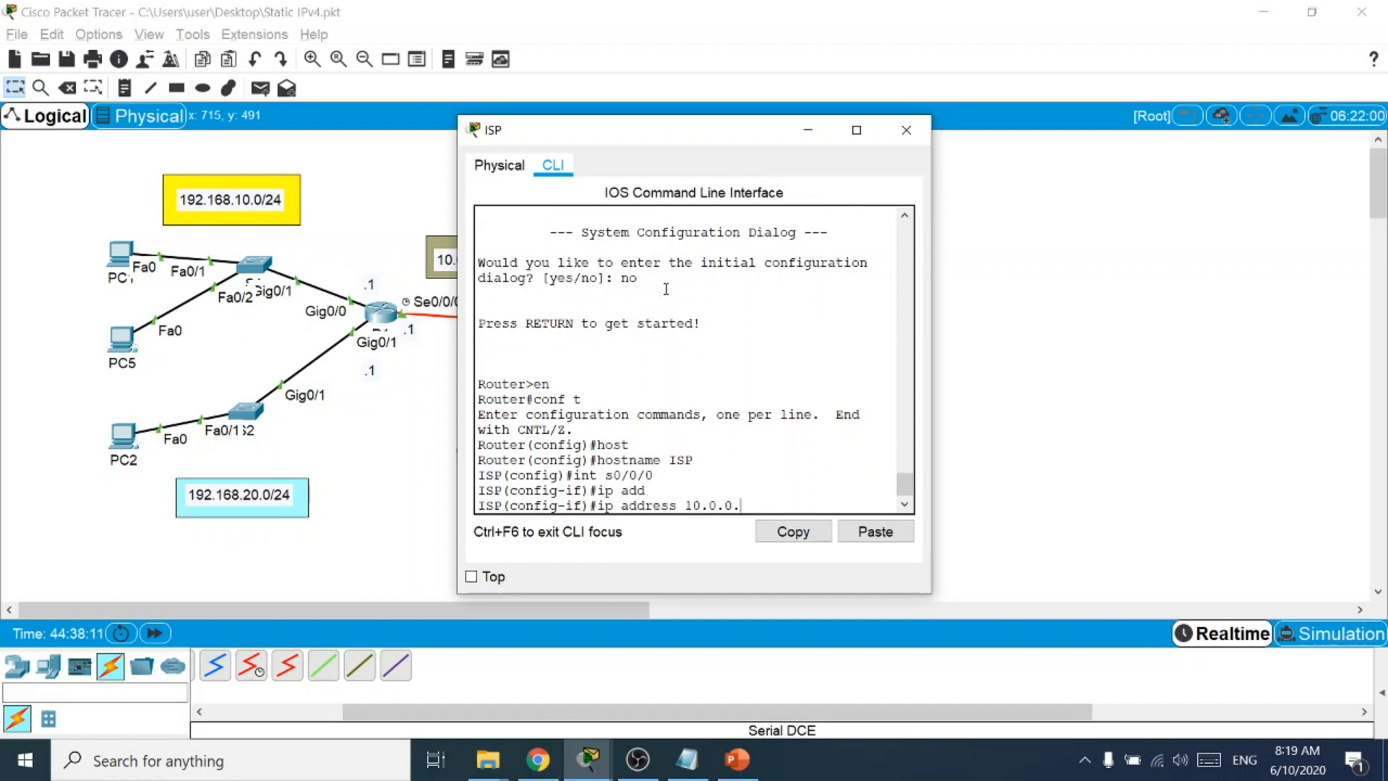
pyautogui.write('6 255.26')
pyautogui.press('BackSpace')
pyautogui.write('5.255.252')
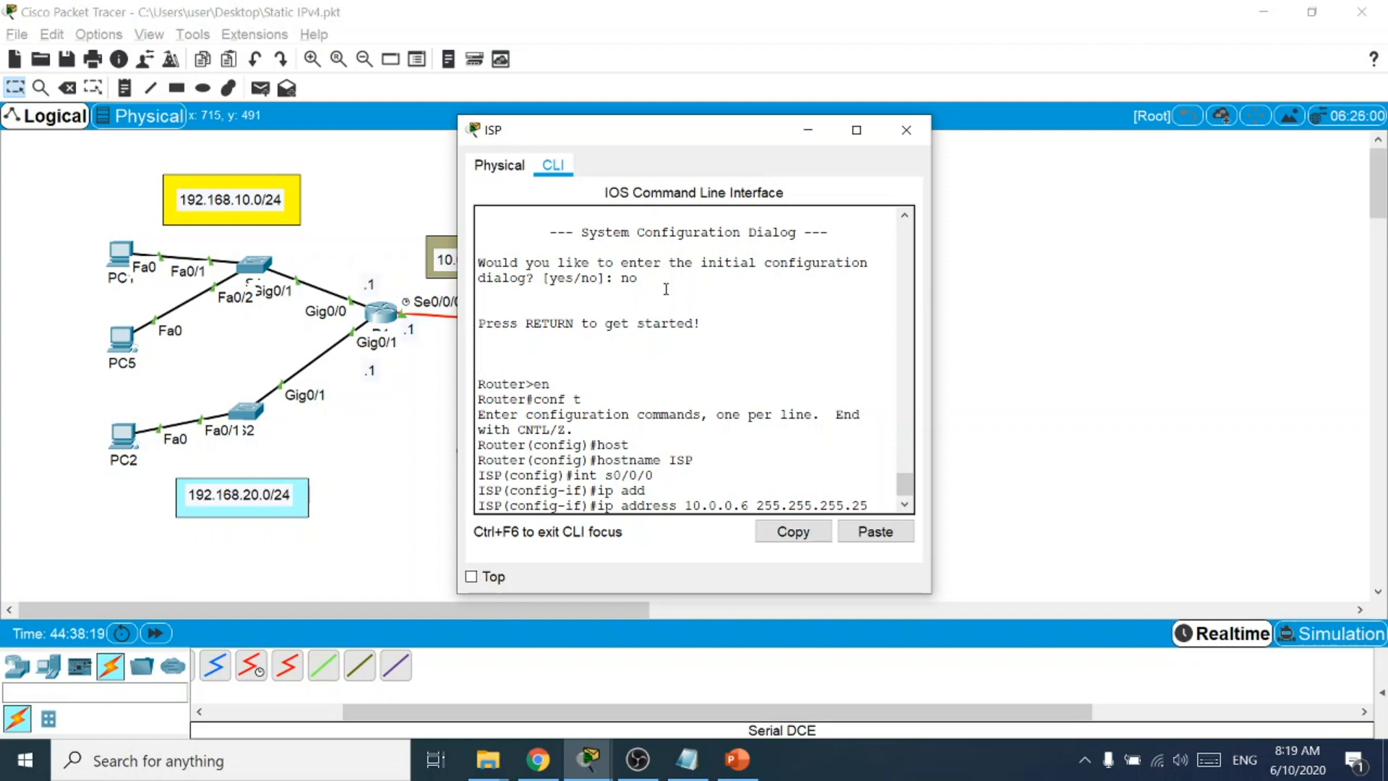
pyautogui.press('Return')
# Enable the ISP router's serial interface with "no shutdown" and close its window.
pyautogui.write('no shutdown')
pyautogui.press('Tab')
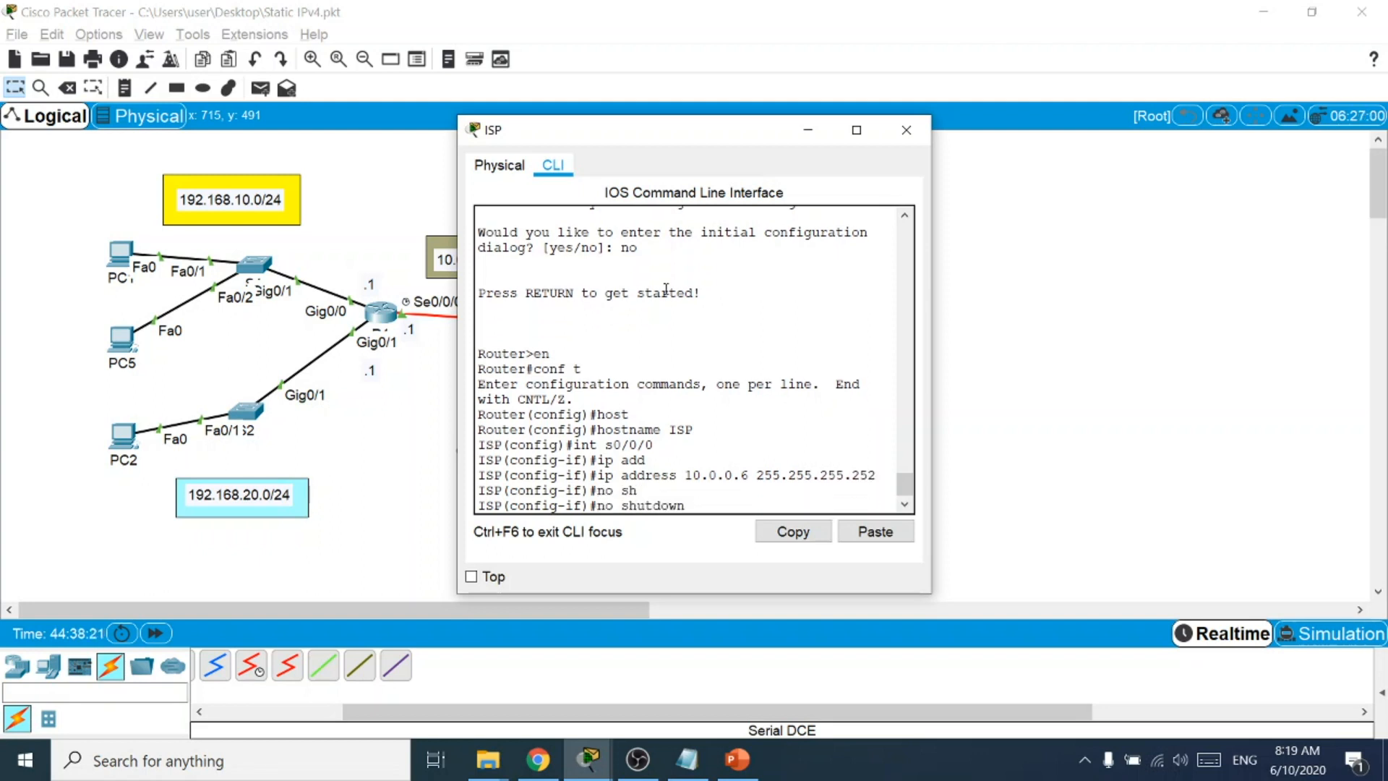
pyautogui.press('Return')
pyautogui.press('Return')
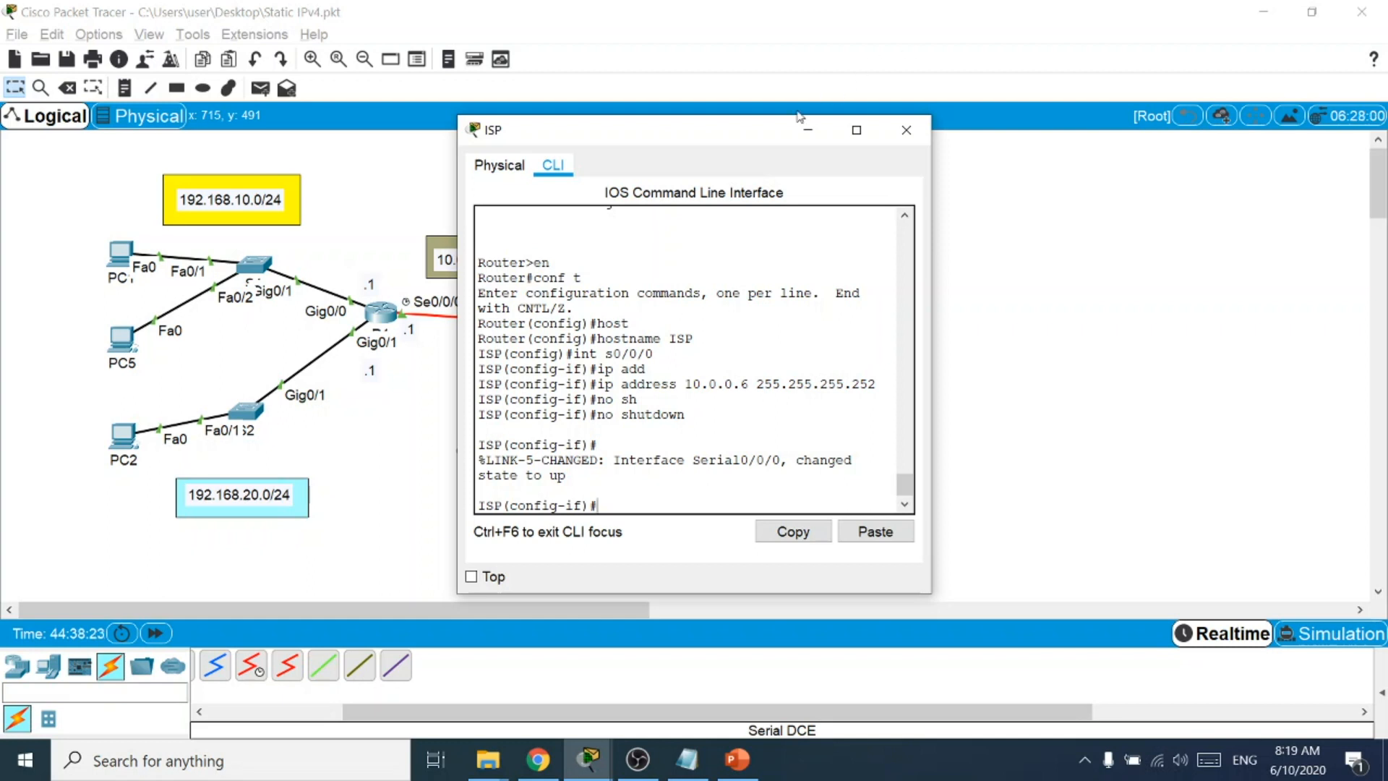
pyautogui.moveTo(749, 134); pyautogui.dragTo(1113, 194)
pyautogui.click(1272, 199)
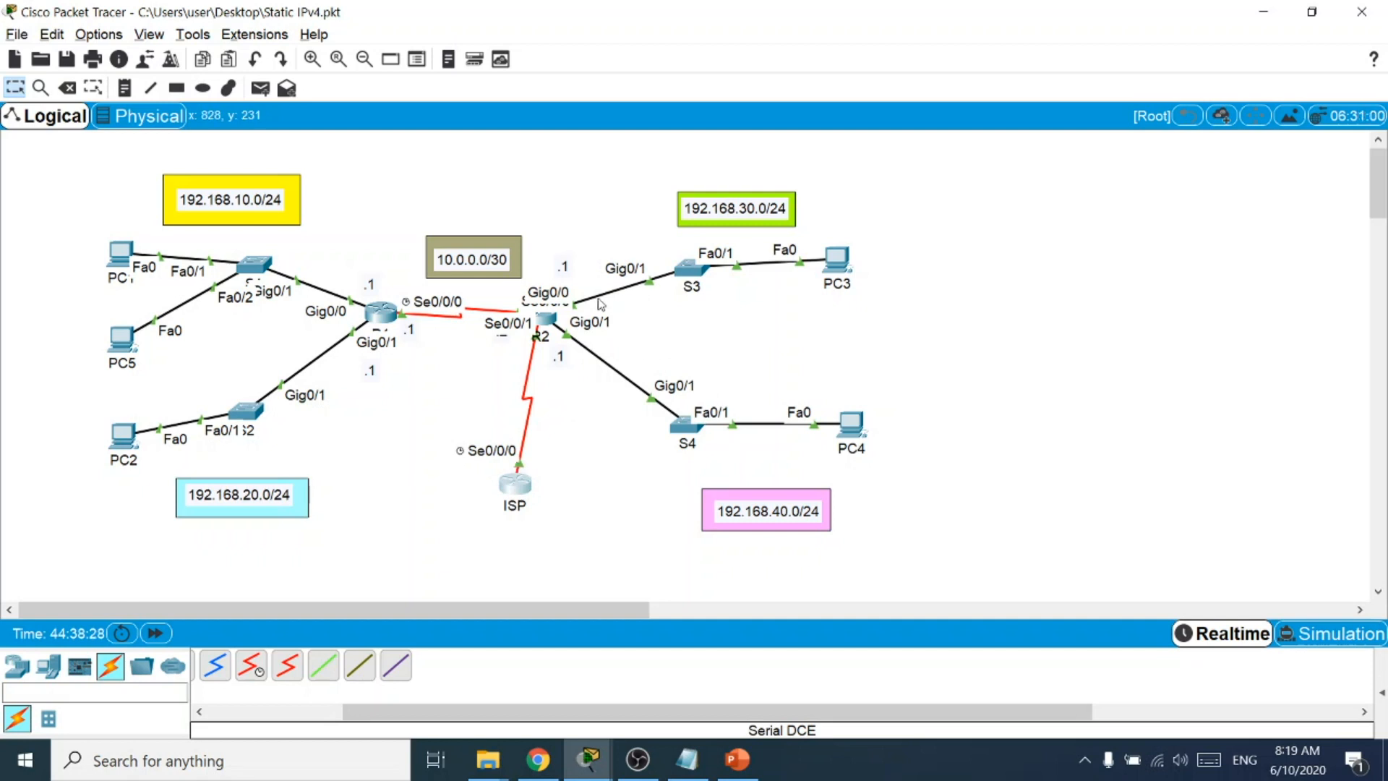
# Reopen R2's command line in a wider window beside the topology and return to privileged mode with "end".
pyautogui.click(544, 323)
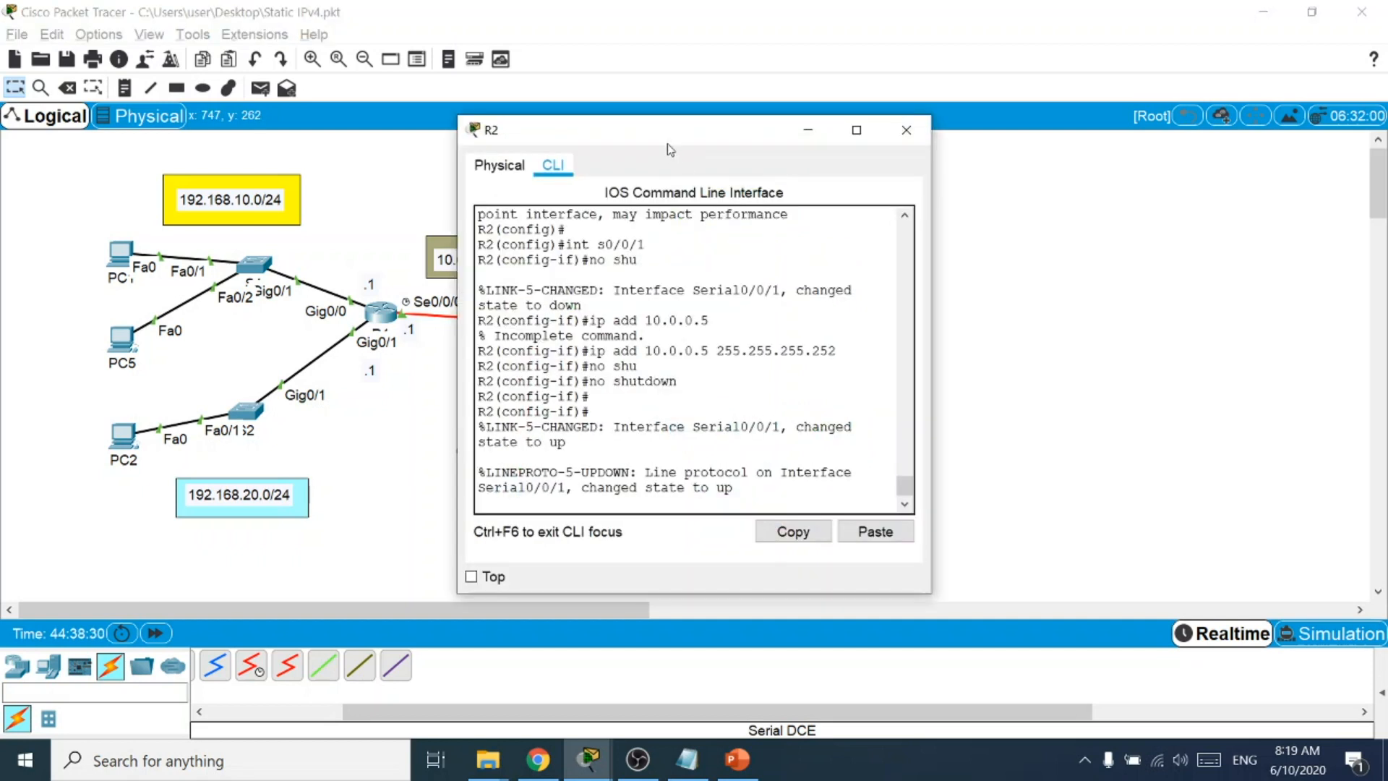
pyautogui.moveTo(651, 130); pyautogui.dragTo(1014, 123)
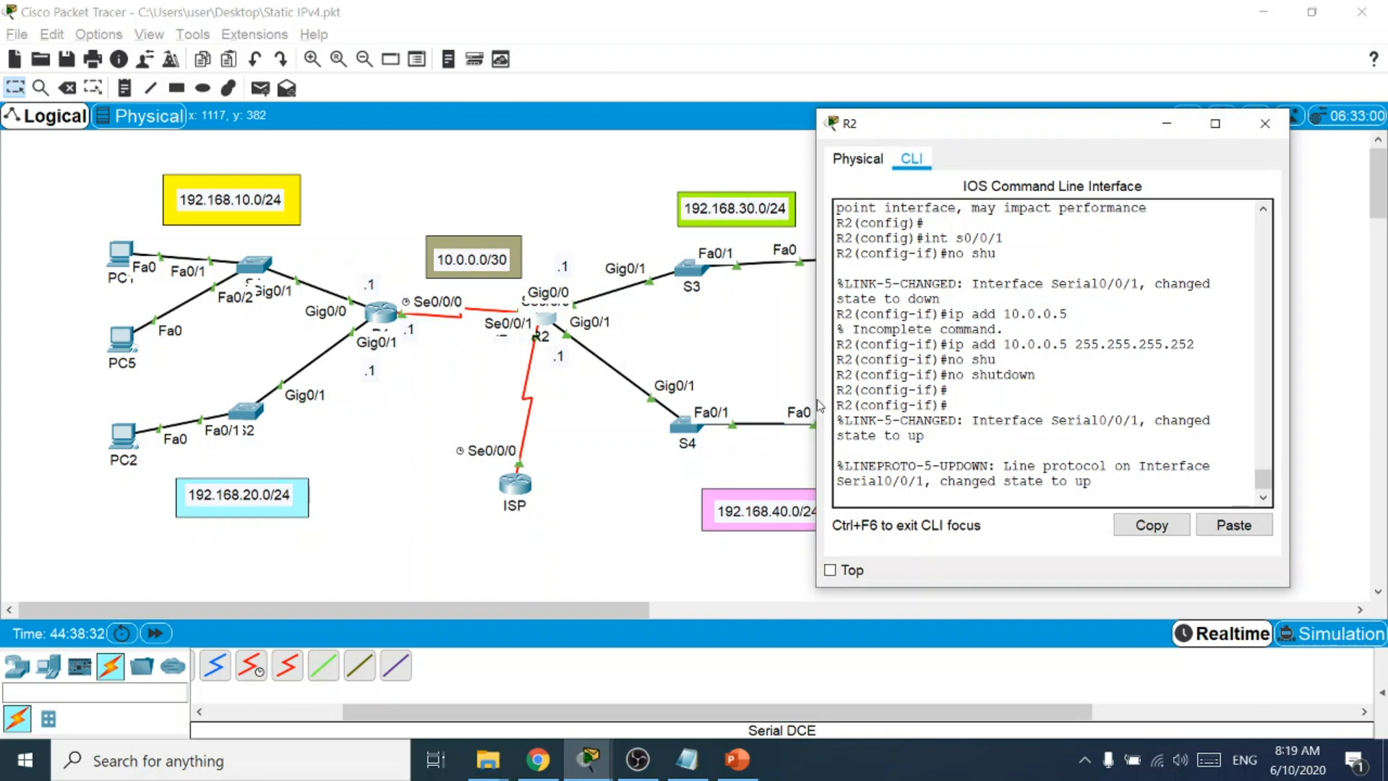
pyautogui.moveTo(816, 406); pyautogui.dragTo(692, 406)
pyautogui.press('Return')
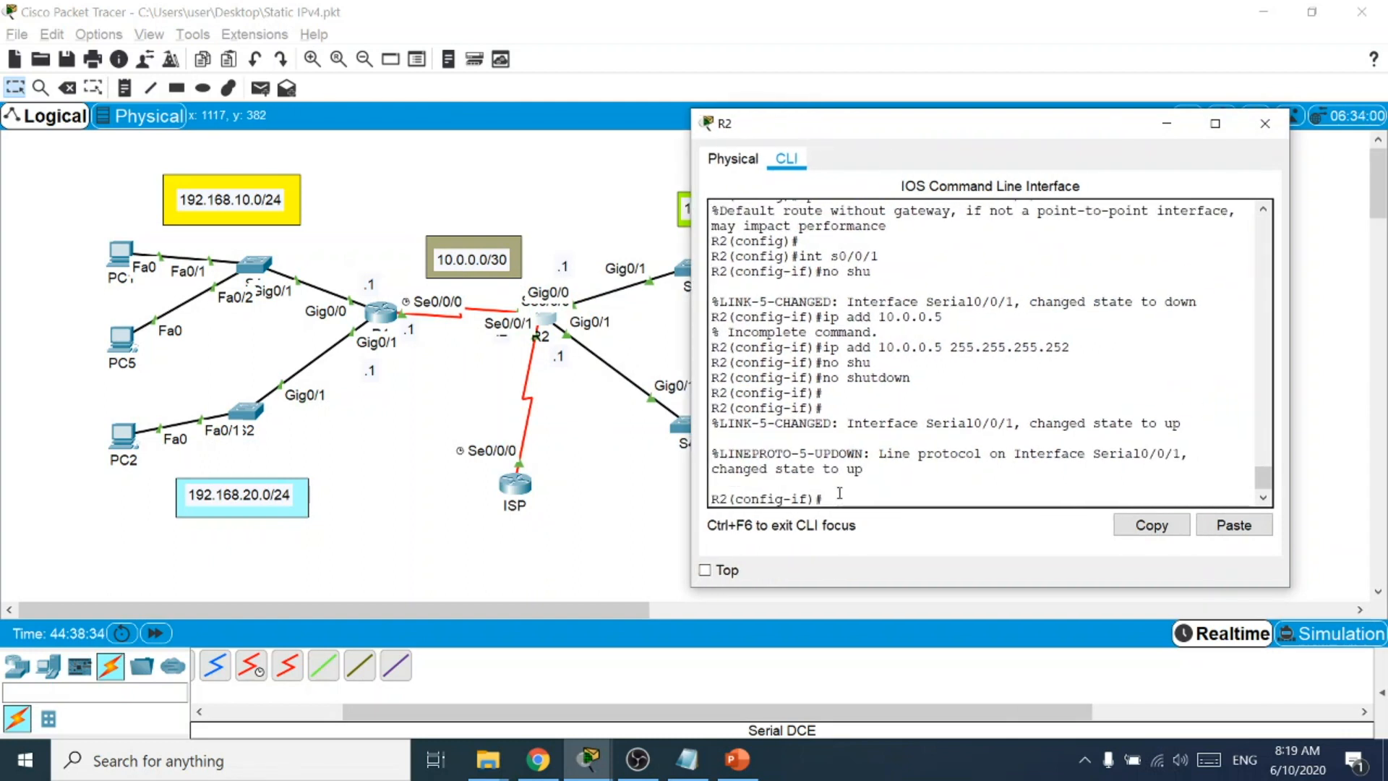
pyautogui.write('end')
pyautogui.press('Return')
pyautogui.press('Return')
pyautogui.press('Return')
pyautogui.press('Return')
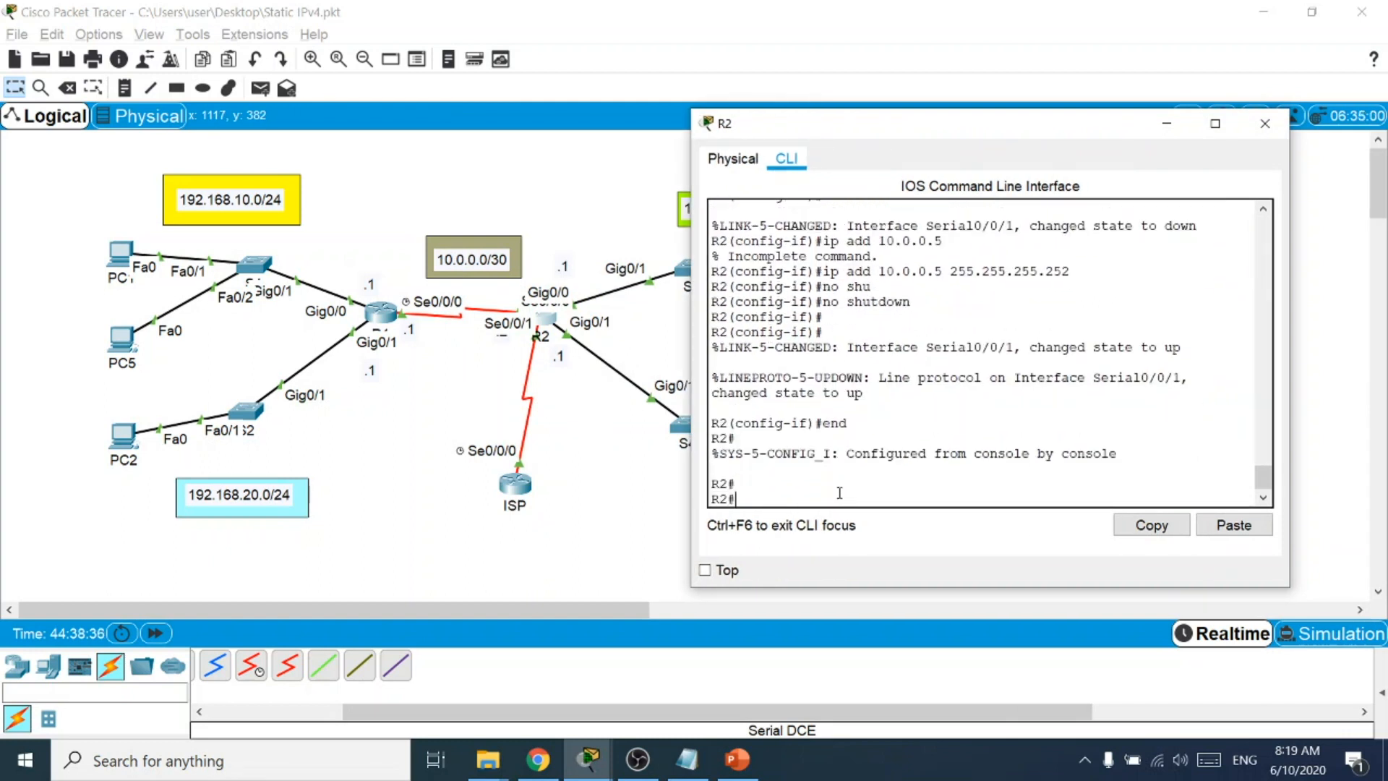
# Display R2's full routing table with "sh ip route".
pyautogui.write('sh ip route')
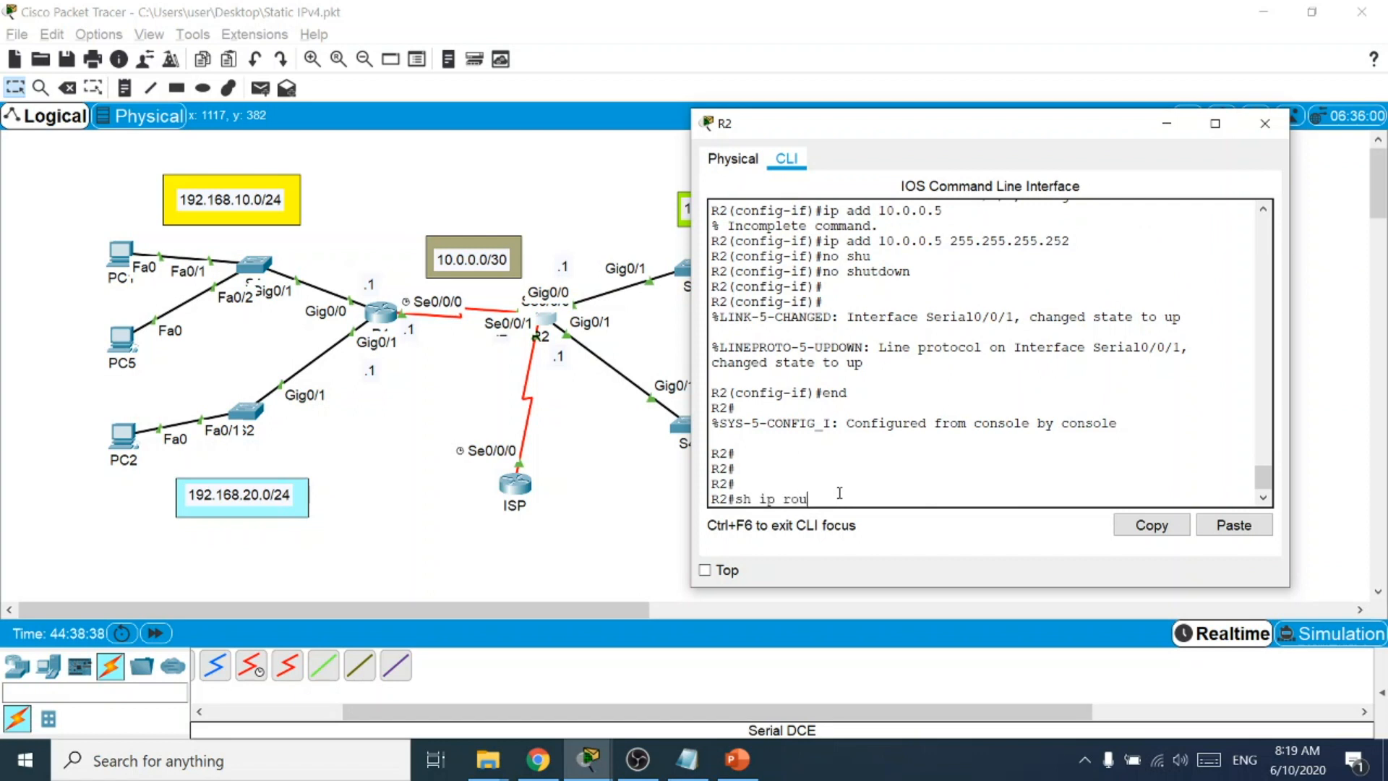
pyautogui.press('Return')
pyautogui.press('space')
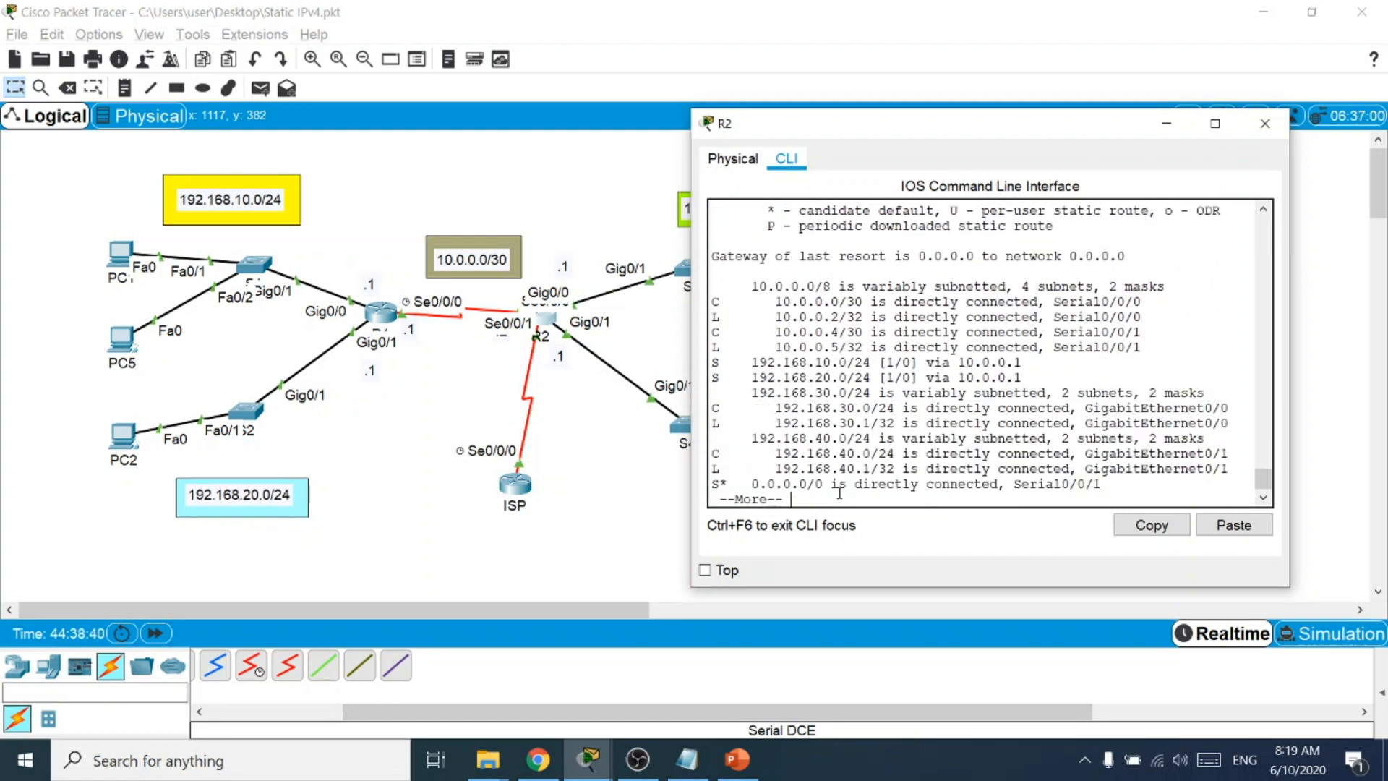
pyautogui.press('Return')
pyautogui.press('Return')
pyautogui.press('Return')
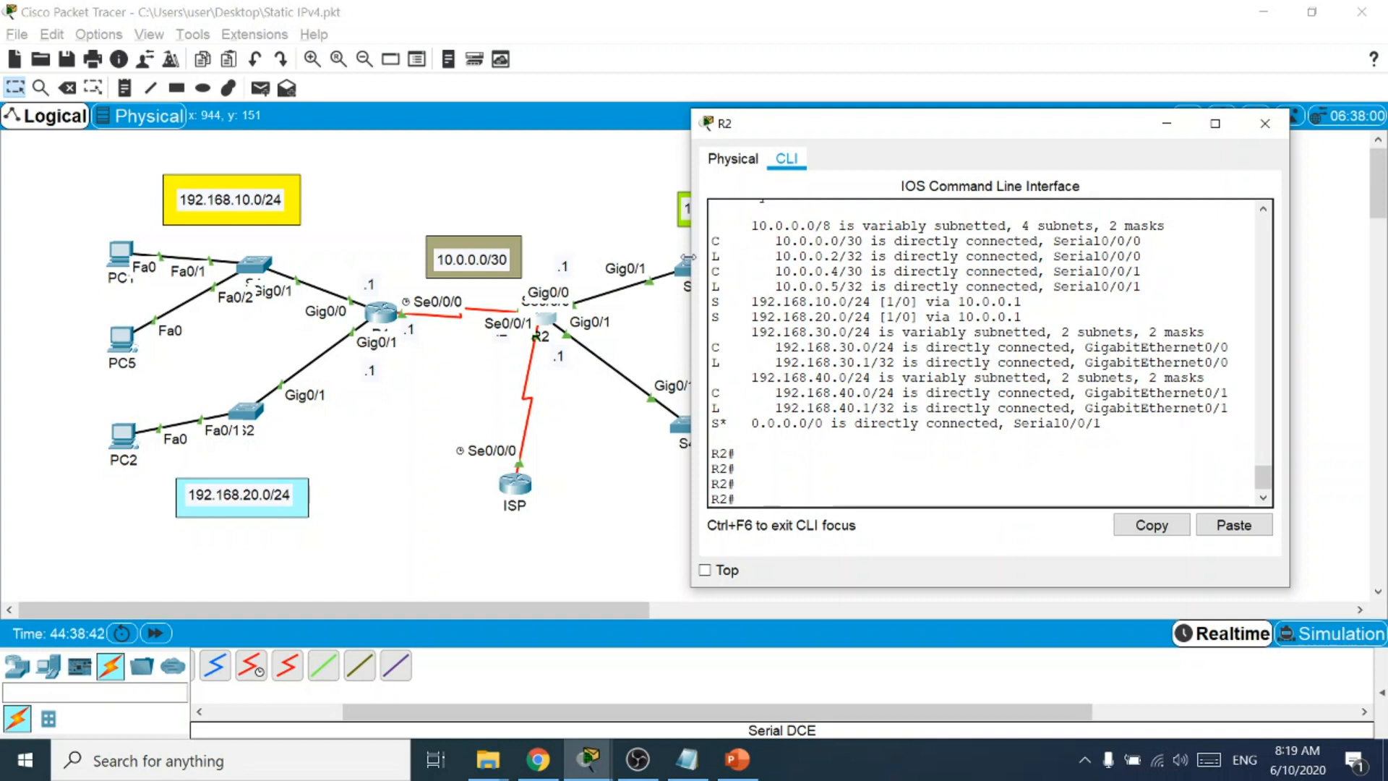
# Enlarge R2's window, move it aside, and highlight the static routes and the S* default route in the routing table.
pyautogui.moveTo(696, 244); pyautogui.dragTo(604, 239)
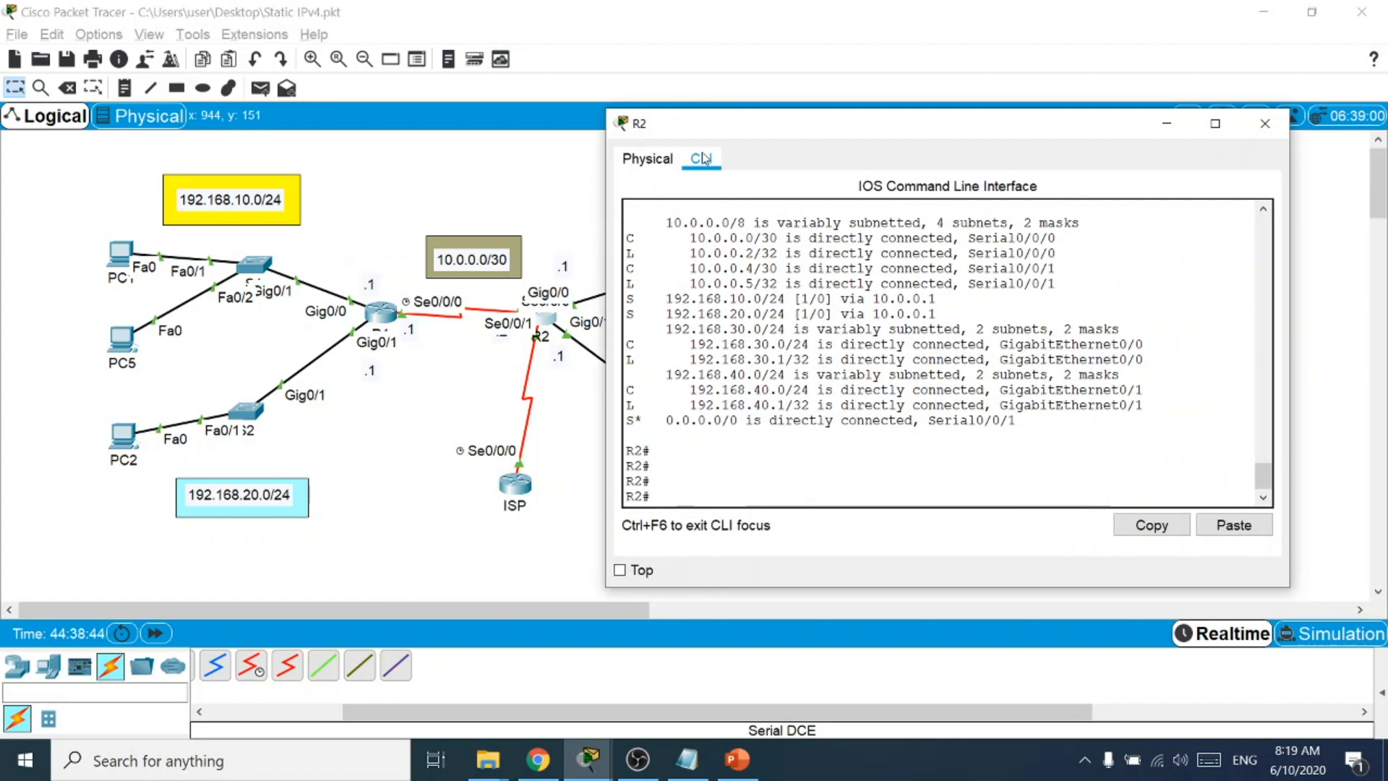
pyautogui.moveTo(688, 128); pyautogui.dragTo(894, 130)
pyautogui.moveTo(1262, 248); pyautogui.dragTo(832, 243)
pyautogui.moveTo(1139, 318); pyautogui.dragTo(816, 298)
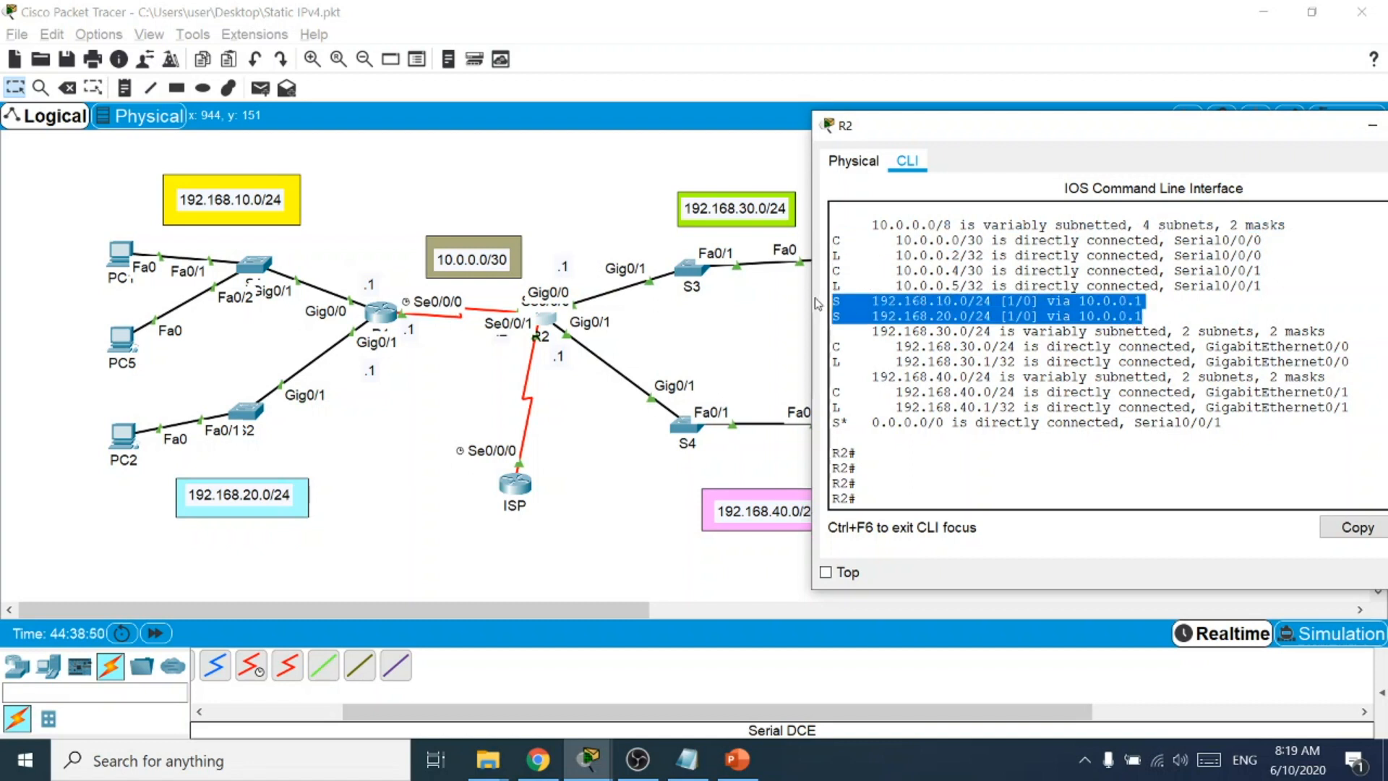
pyautogui.moveTo(1226, 423); pyautogui.dragTo(830, 427)
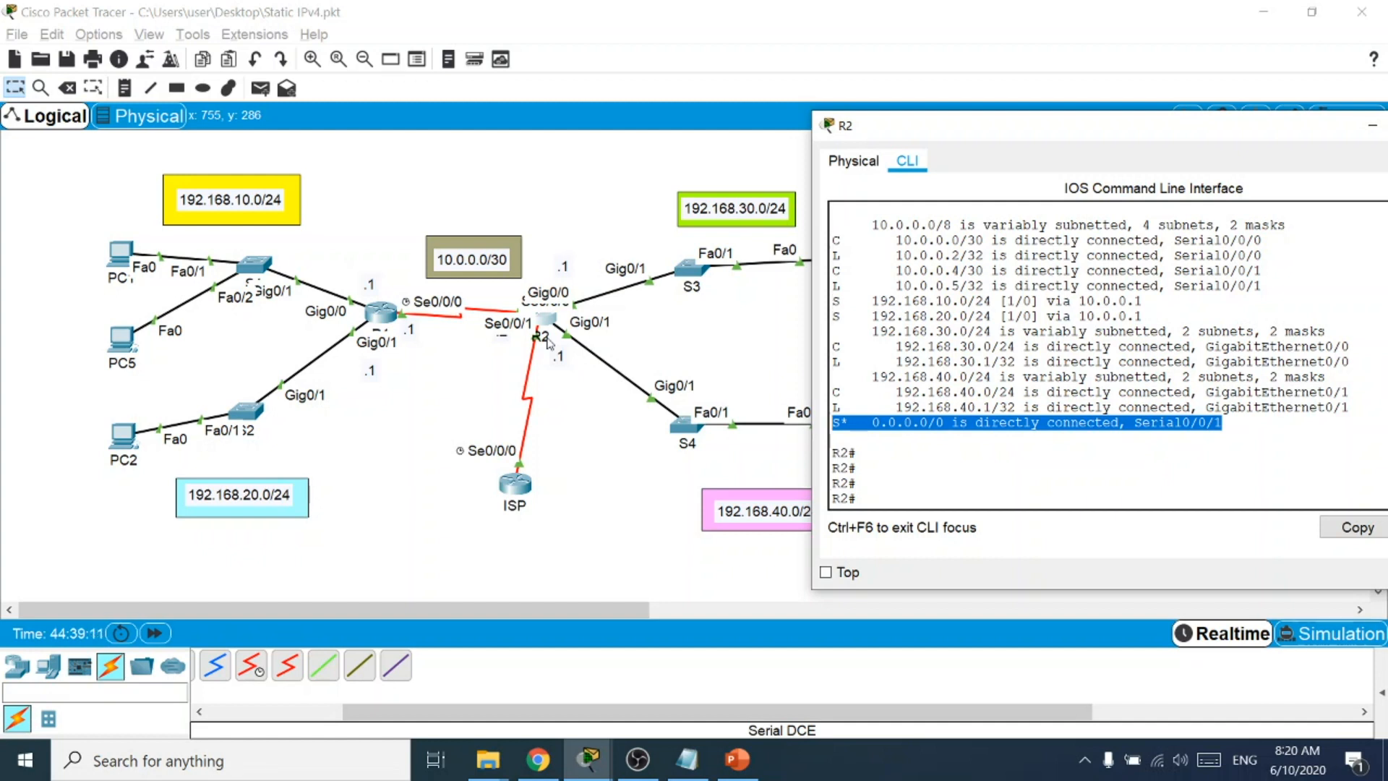
pyautogui.moveTo(650, 772)
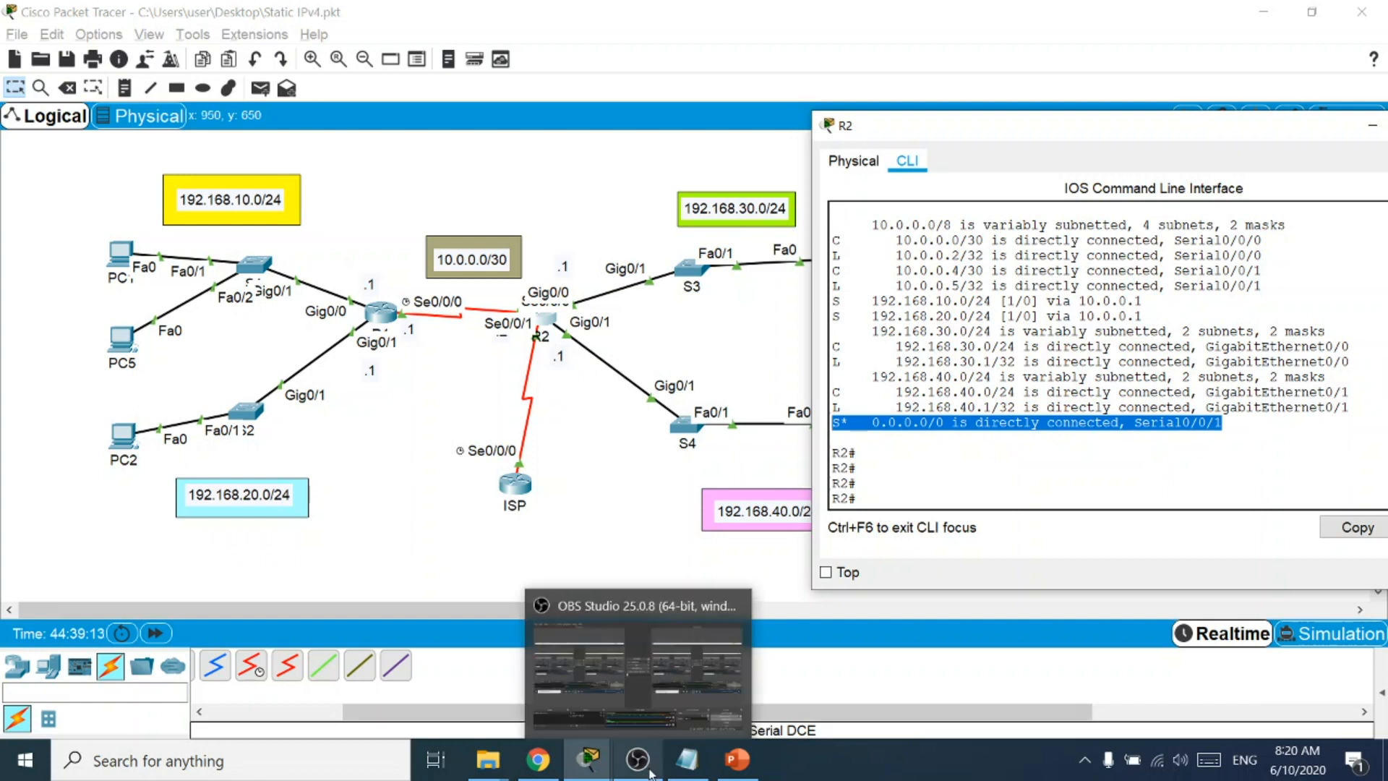